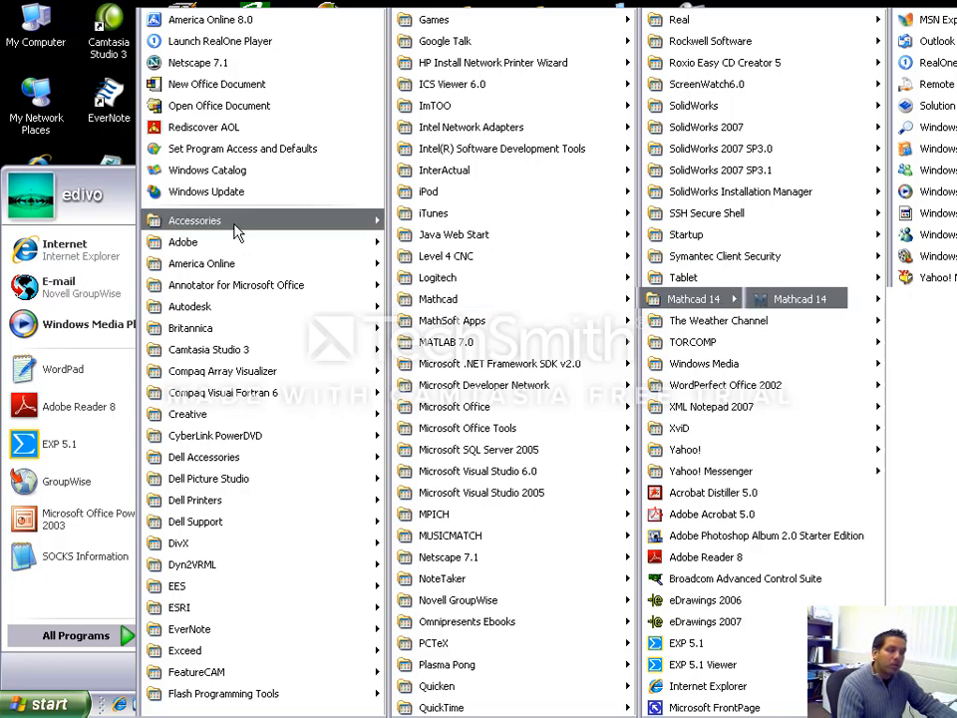
Launch Mathcad 14 from the desktop and place the cursor at the upper-left corner of the blank worksheet
{"action": "left_click", "coordinate": [97, 114]}
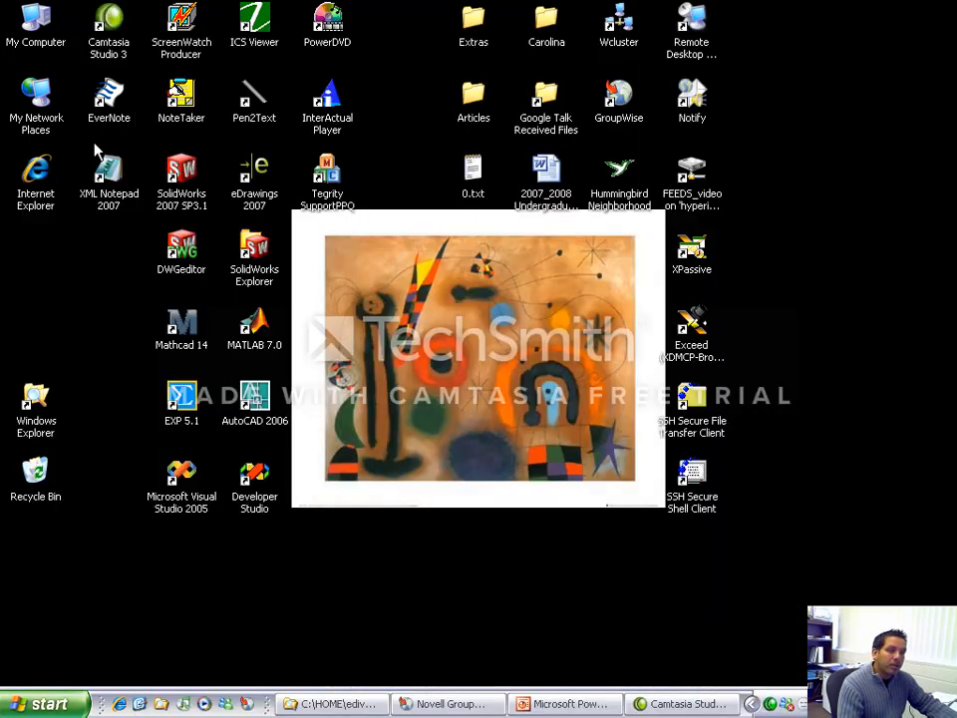
{"action": "double_click", "coordinate": [185, 340]}
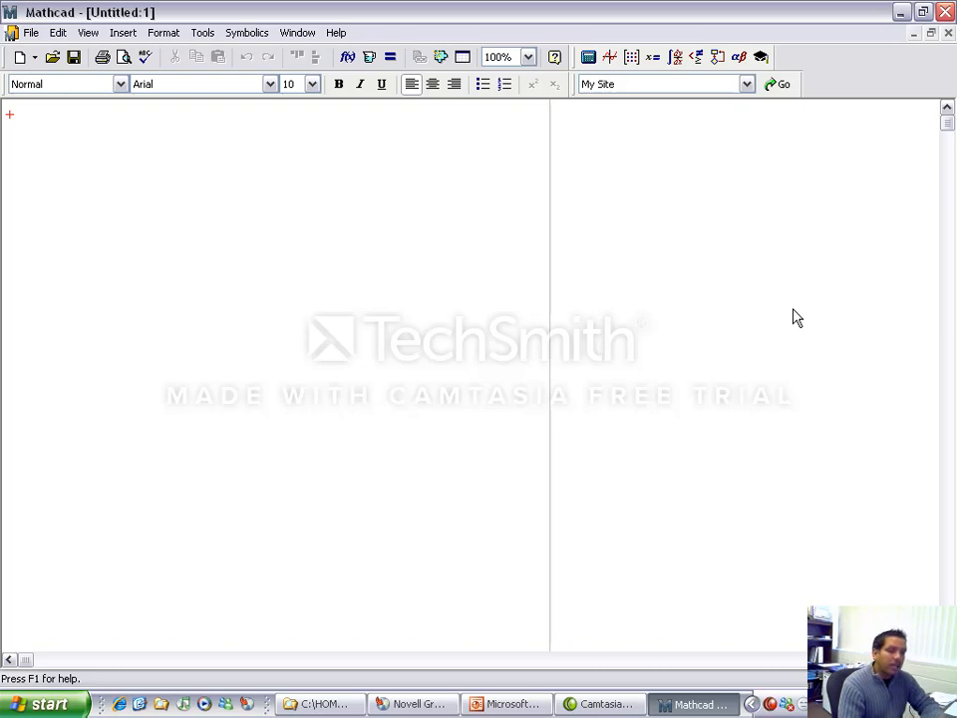
{"action": "left_click", "coordinate": [31, 143]}
{"action": "left_click", "coordinate": [11, 116]}
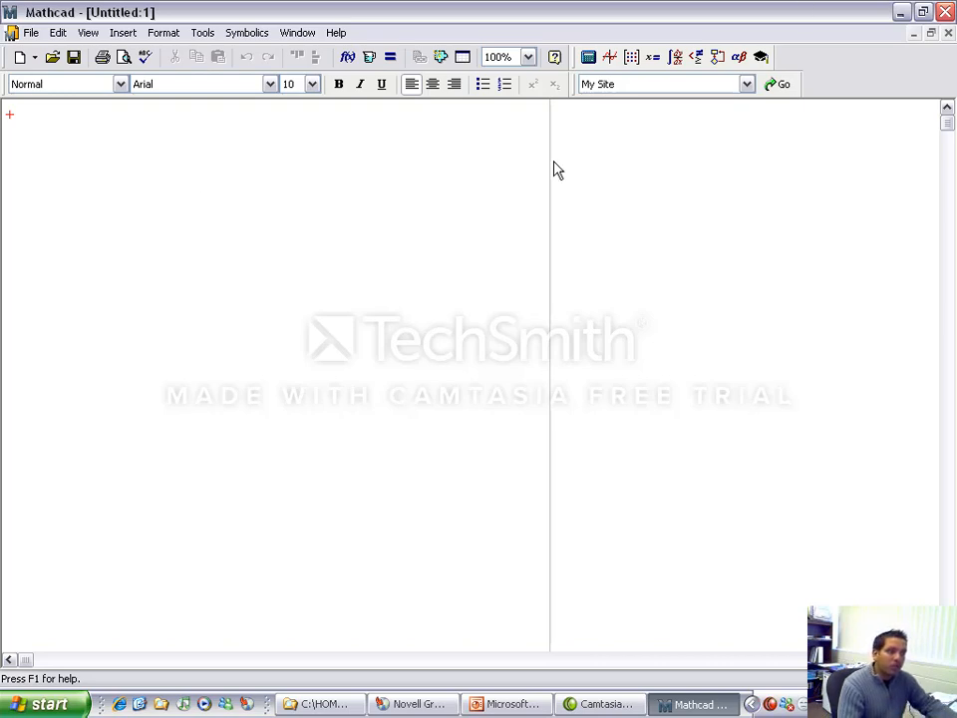
Look over the blank worksheet down to the page break and return to its beginning
{"action": "scroll", "coordinate": [620, 284], "scroll_direction": "down", "scroll_amount": 3}
{"action": "left_click", "coordinate": [241, 261]}
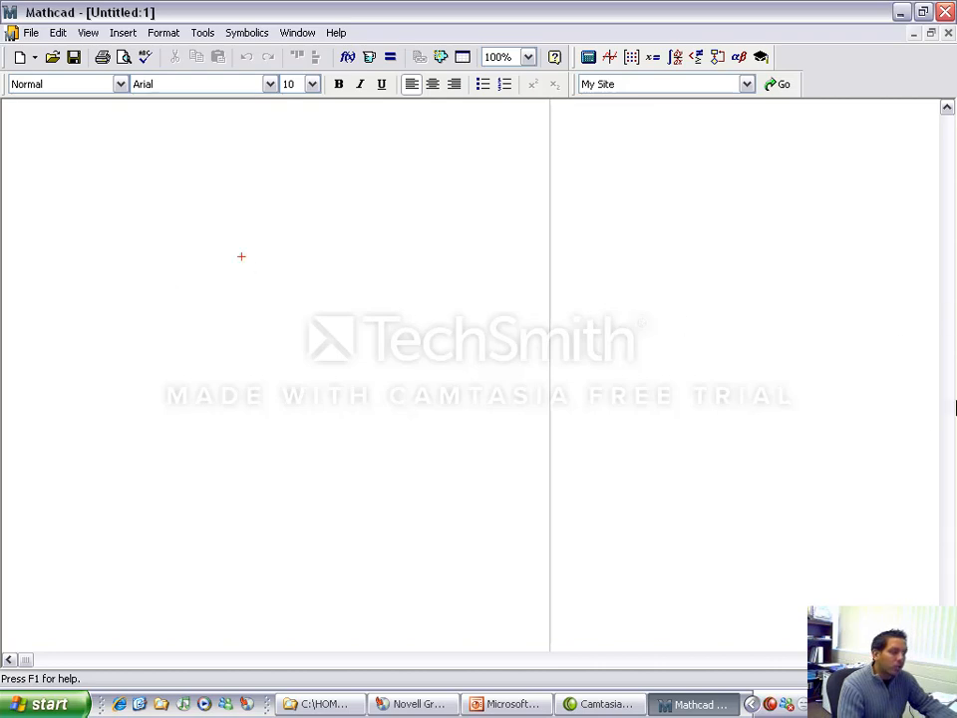
{"action": "scroll", "coordinate": [951, 195], "scroll_direction": "up", "scroll_amount": 3}
{"action": "scroll", "coordinate": [256, 555], "scroll_direction": "down", "scroll_amount": 5}
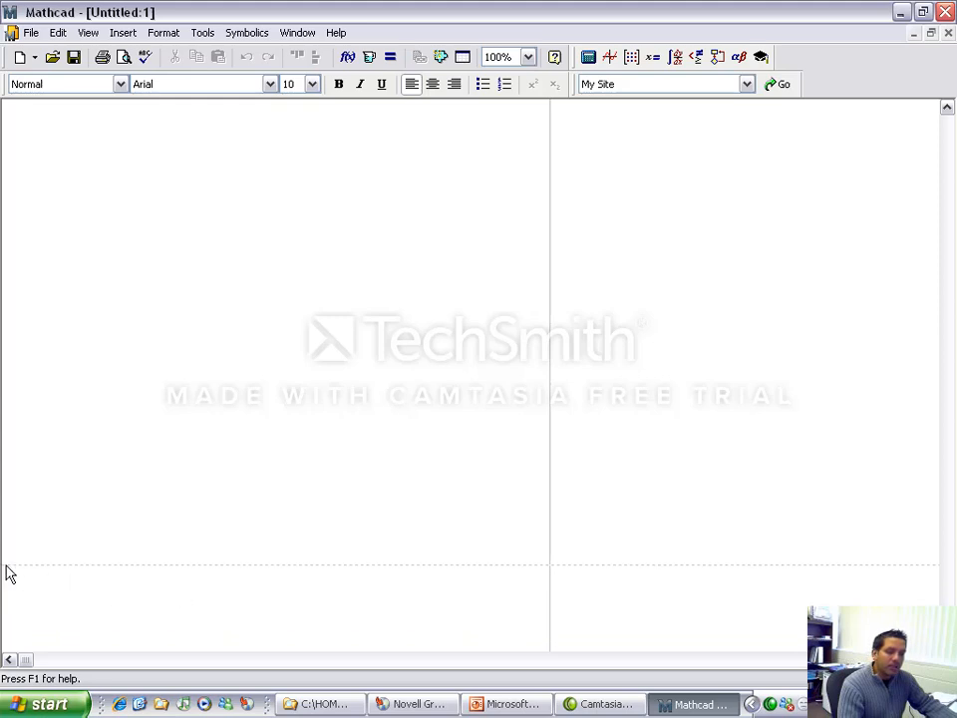
{"action": "scroll", "coordinate": [456, 415], "scroll_direction": "up", "scroll_amount": 1}
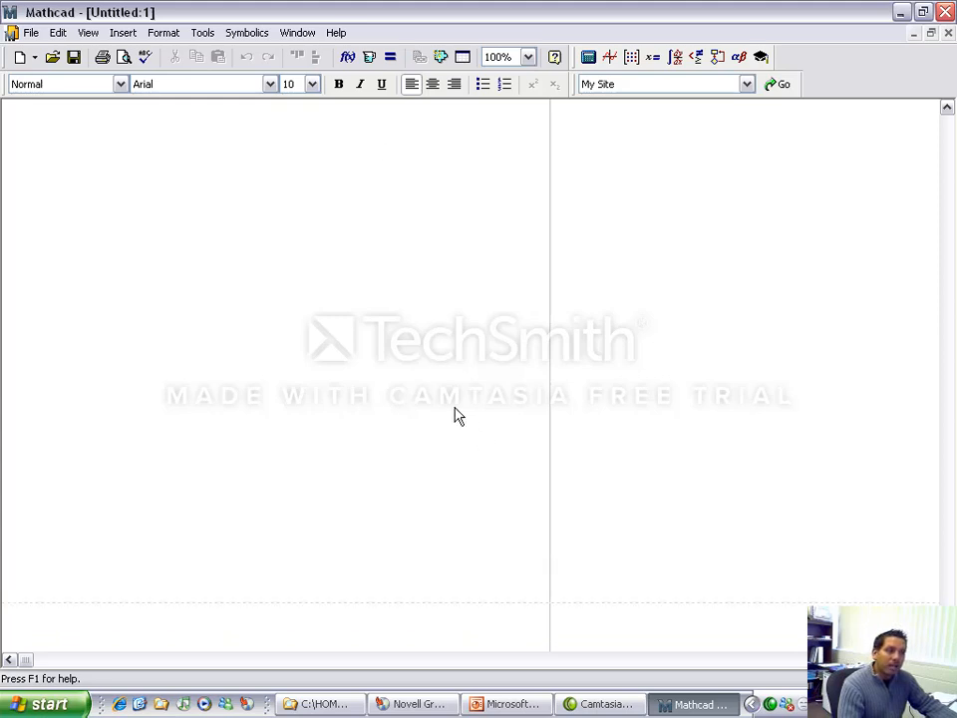
{"action": "scroll", "coordinate": [457, 415], "scroll_direction": "up", "scroll_amount": 5}
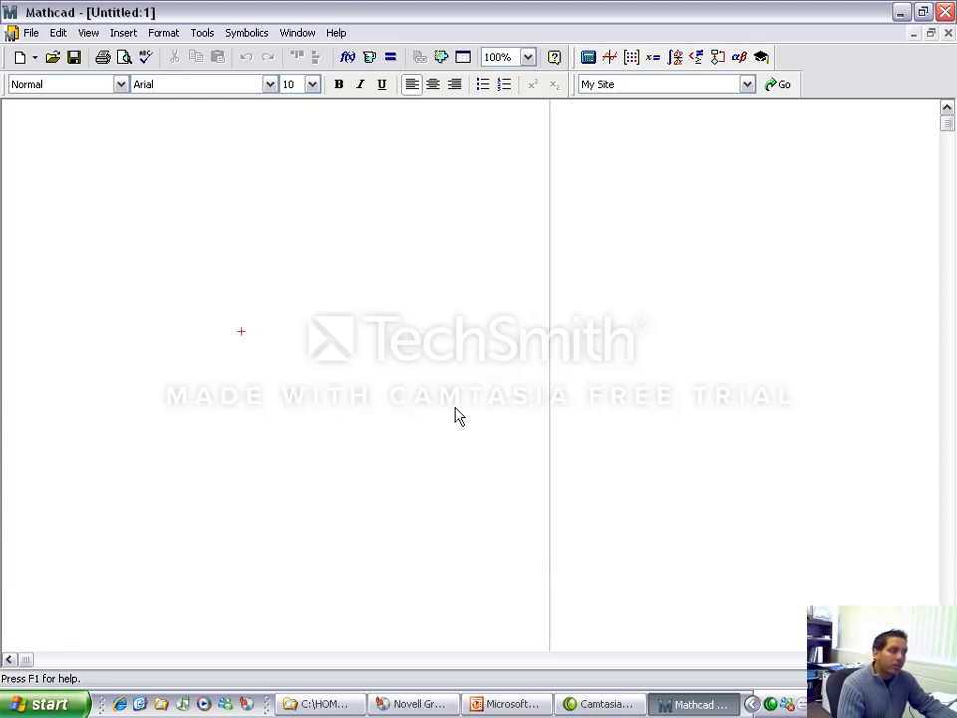
Step the red plus cursor in small increments around the worksheet's upper-left area and back to the corner
{"action": "left_click", "coordinate": [10, 122]}
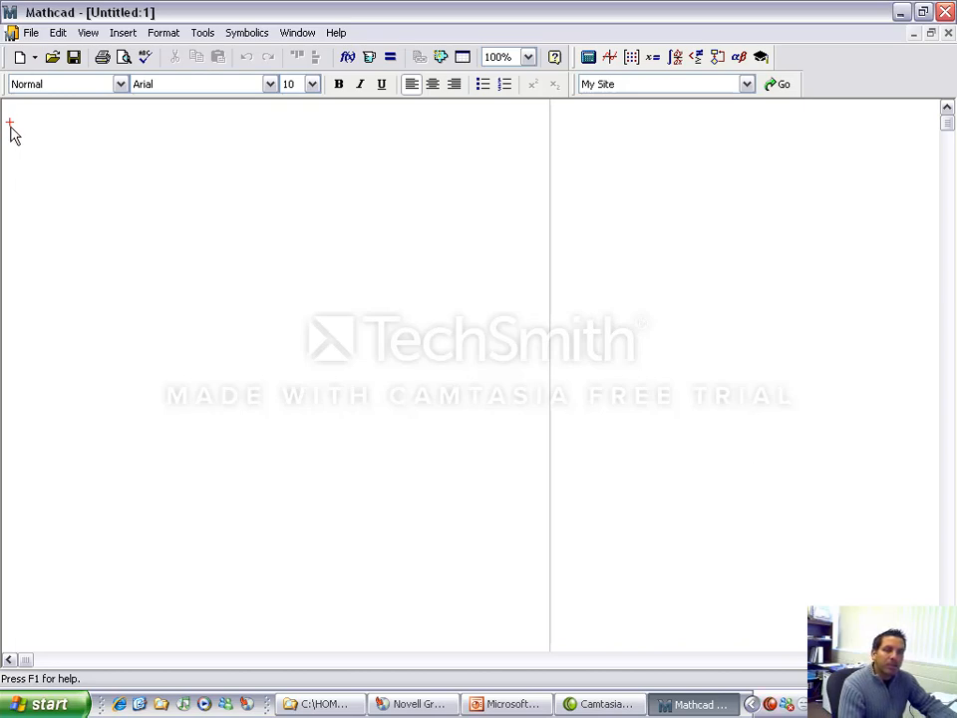
{"action": "key", "text": "Right"}
{"action": "key", "text": "Right"}
{"action": "key", "text": "Right"}
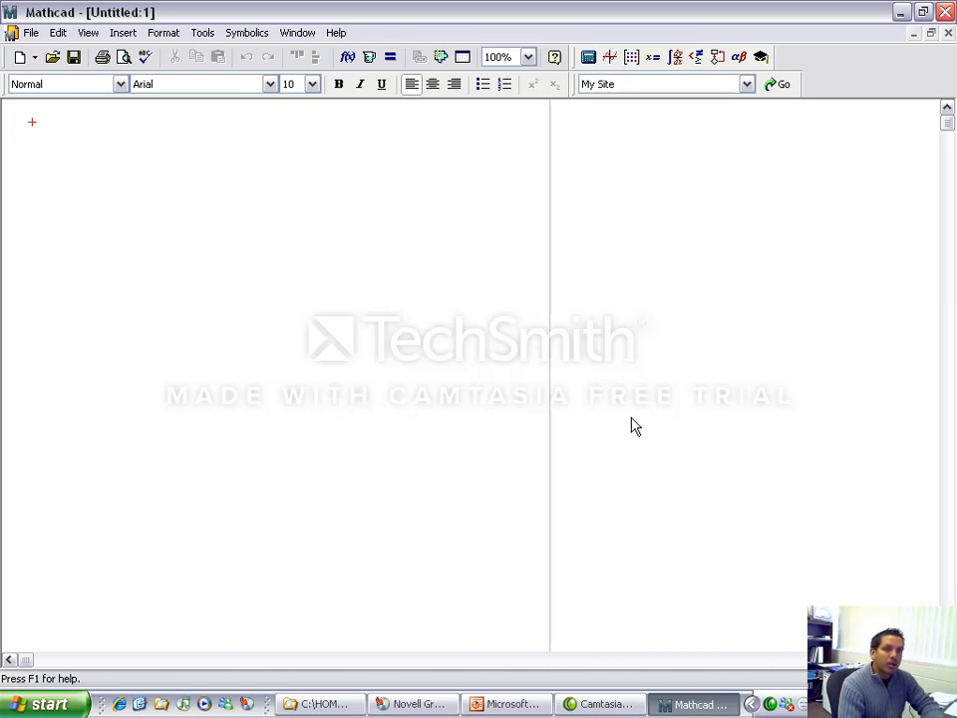
{"action": "key", "text": "Left"}
{"action": "key", "text": "Left"}
{"action": "key", "text": "Left"}
{"action": "key", "text": "Up"}
{"action": "key", "text": "Down"}
{"action": "key", "text": "Down"}
{"action": "key", "text": "Down"}
{"action": "key", "text": "Down"}
{"action": "key", "text": "Down"}
{"action": "key", "text": "Down"}
{"action": "key", "text": "Right"}
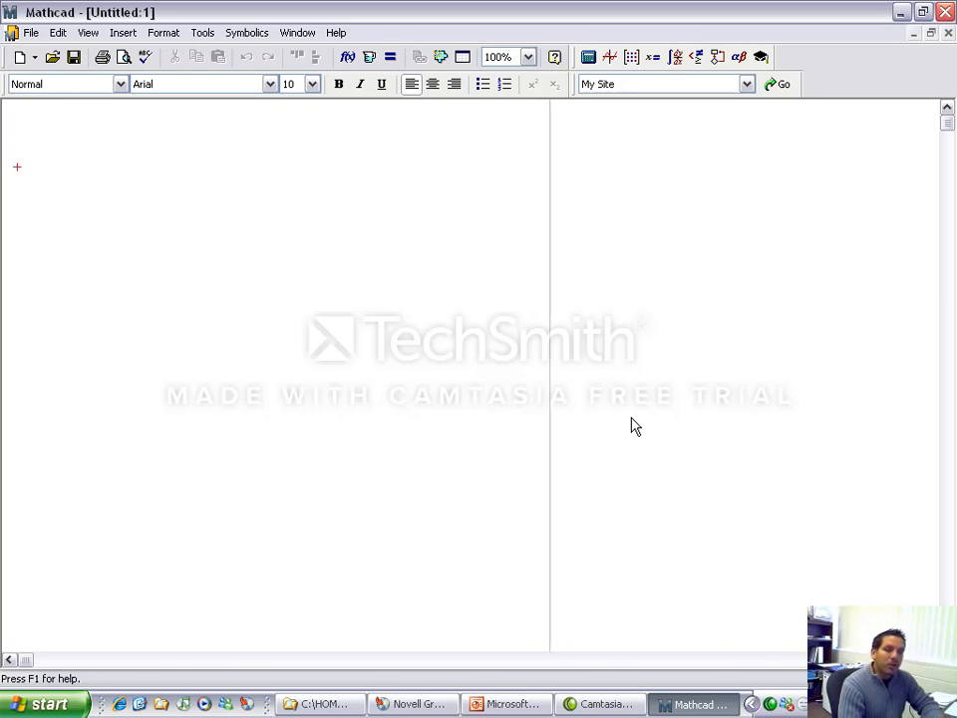
{"action": "key", "text": "Right"}
{"action": "key", "text": "Right"}
{"action": "key", "text": "Right"}
{"action": "key", "text": "Right"}
{"action": "key", "text": "Right"}
{"action": "key", "text": "Right"}
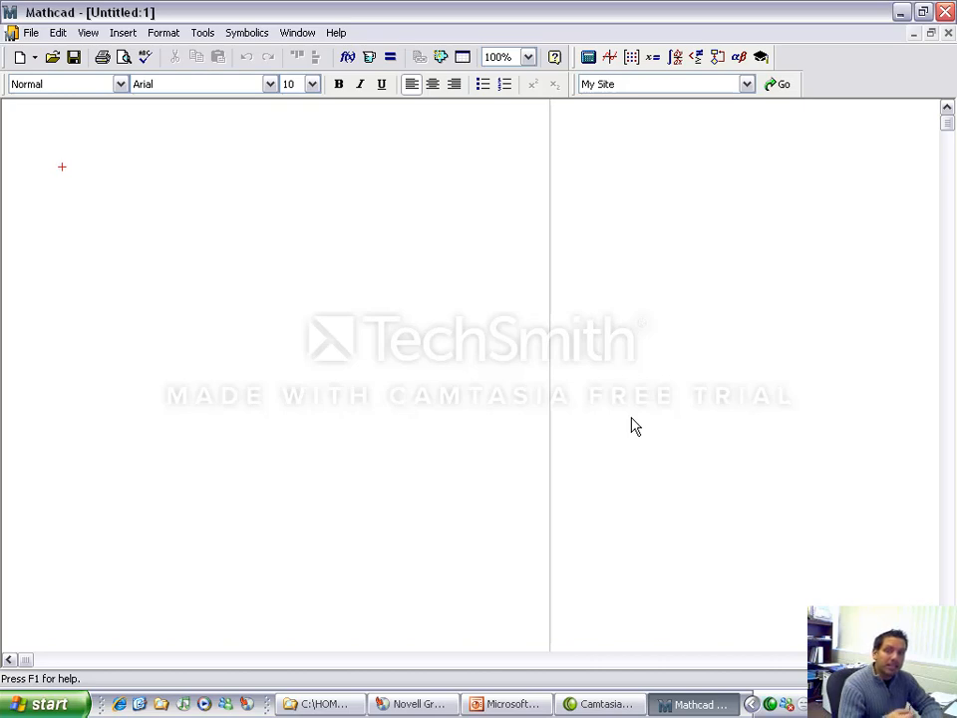
{"action": "key", "text": "Up"}
{"action": "key", "text": "Up"}
{"action": "key", "text": "Up"}
{"action": "key", "text": "Up"}
{"action": "key", "text": "Up"}
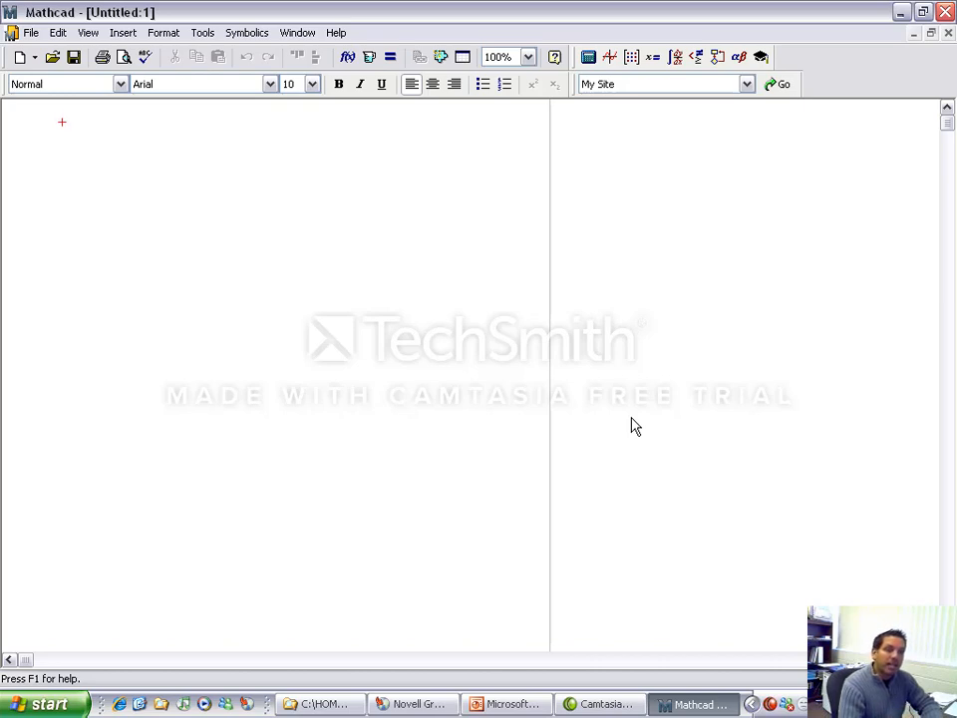
{"action": "key", "text": "Up"}
{"action": "key", "text": "Left"}
{"action": "key", "text": "Left"}
{"action": "key", "text": "Left"}
{"action": "key", "text": "Left"}
{"action": "key", "text": "Left"}
{"action": "key", "text": "Left"}
{"action": "key", "text": "Left"}
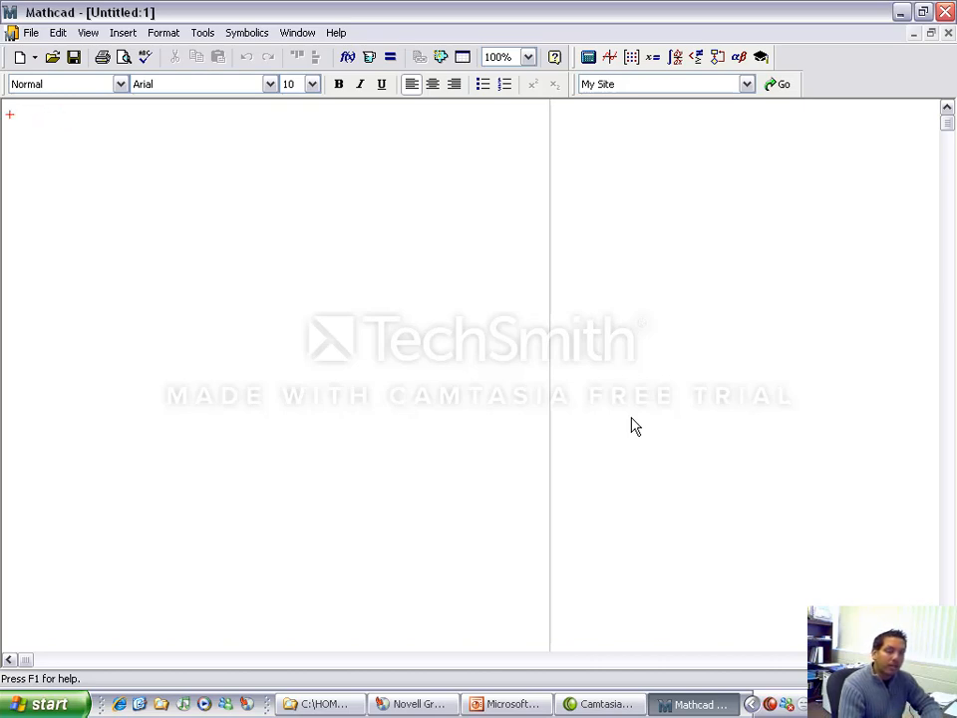
Step the red plus cursor down the worksheet's left margin and back up to the first line
{"action": "key", "text": "Down"}
{"action": "key", "text": "Down"}
{"action": "key", "text": "Down"}
{"action": "key", "text": "Down"}
{"action": "key", "text": "Down"}
{"action": "key", "text": "Down"}
{"action": "key", "text": "Down"}
{"action": "key", "text": "Down"}
{"action": "key", "text": "Up"}
{"action": "key", "text": "Up"}
{"action": "key", "text": "Up"}
{"action": "key", "text": "Up"}
{"action": "key", "text": "Up"}
{"action": "key", "text": "Up"}
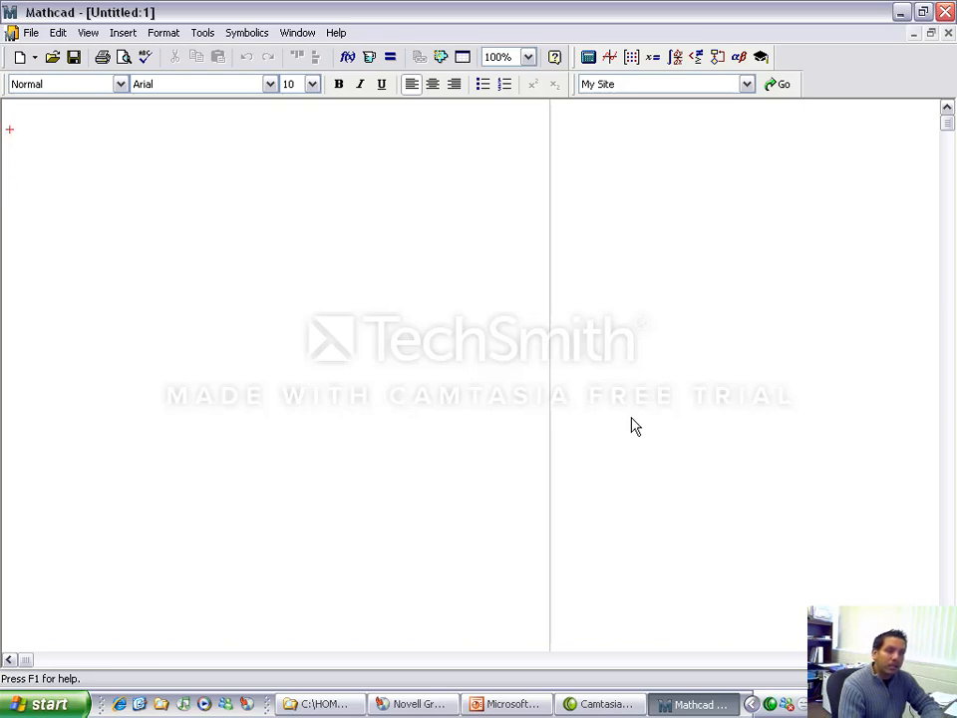
{"action": "key", "text": "Up"}
{"action": "key", "text": "Up"}
Place the cursor at several spots across the worksheet, finishing at the upper-left corner
{"action": "left_click", "coordinate": [153, 213]}
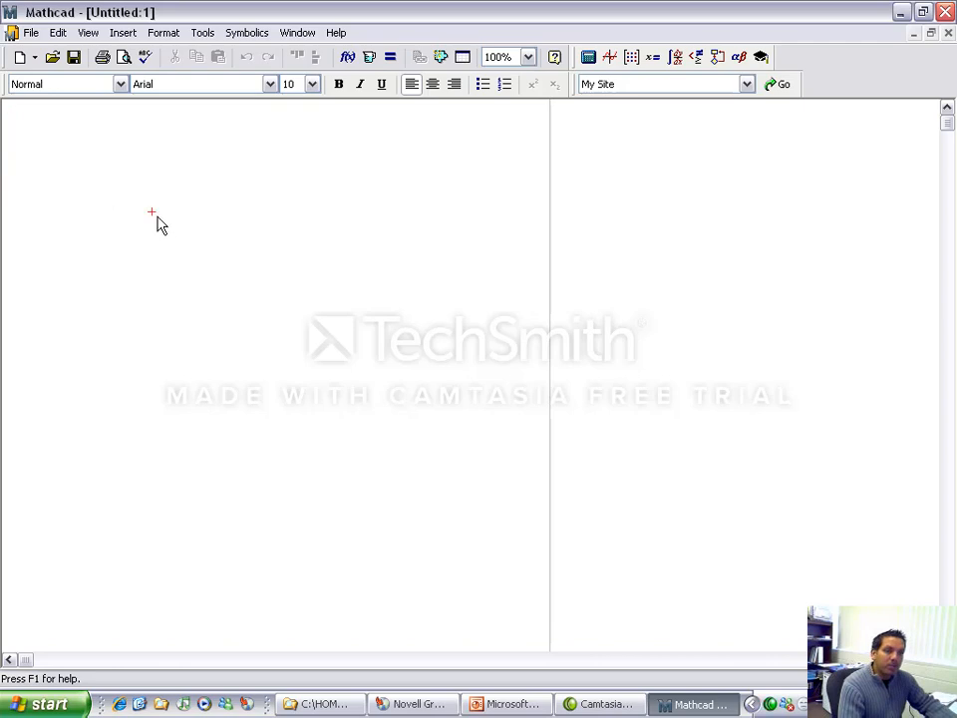
{"action": "left_click", "coordinate": [393, 312]}
{"action": "left_click", "coordinate": [474, 192]}
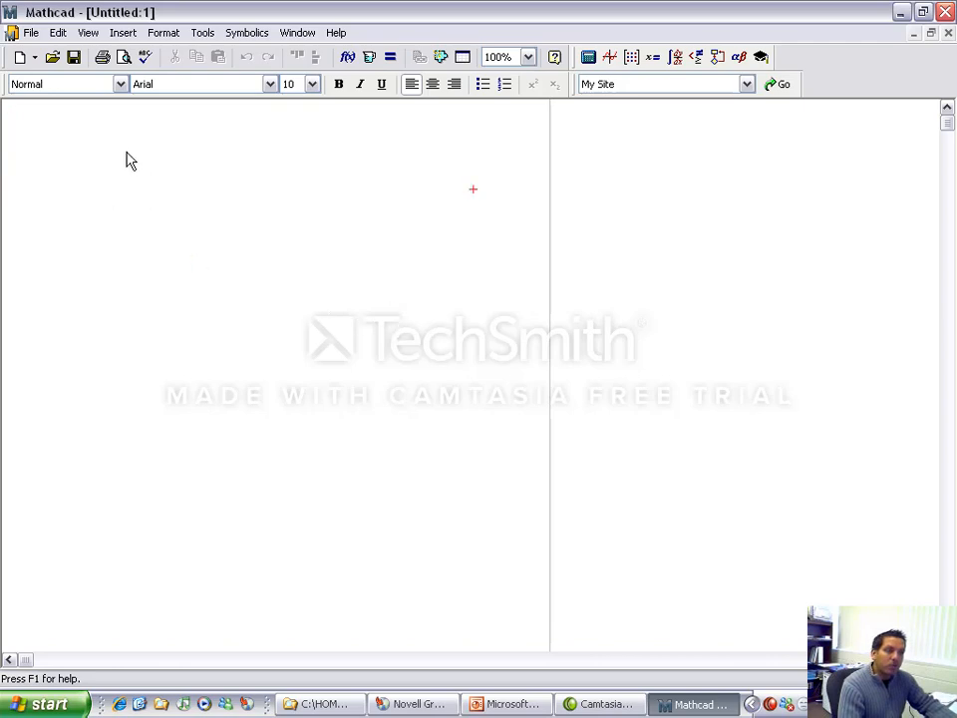
{"action": "left_click", "coordinate": [10, 116]}
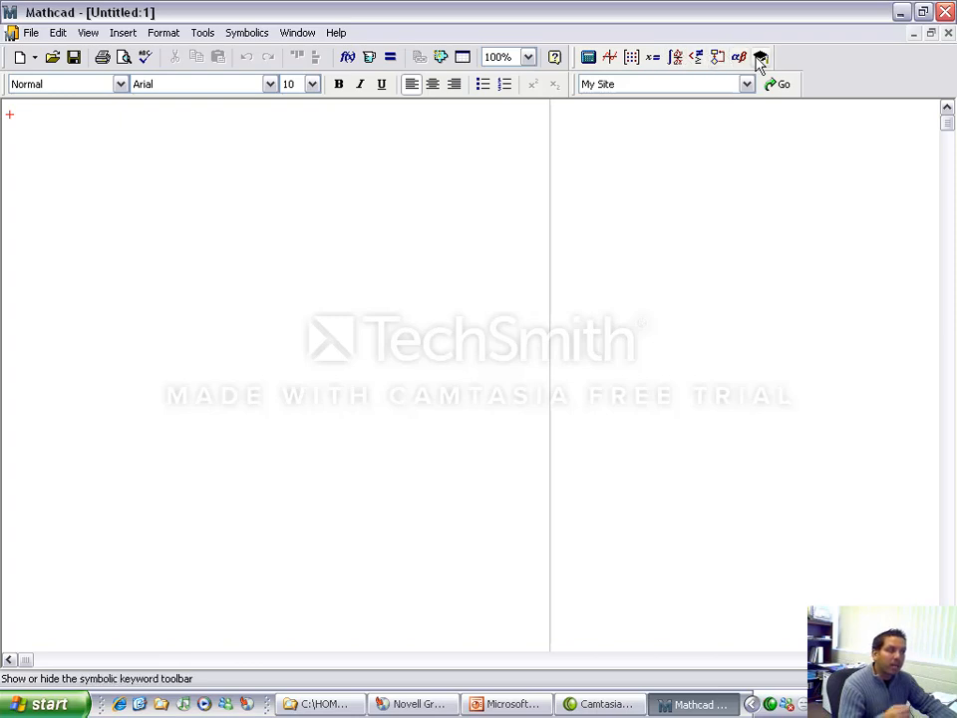
Display the Graph and Matrix math palettes one after the other, examine their tools and close each
{"action": "left_click", "coordinate": [615, 64]}
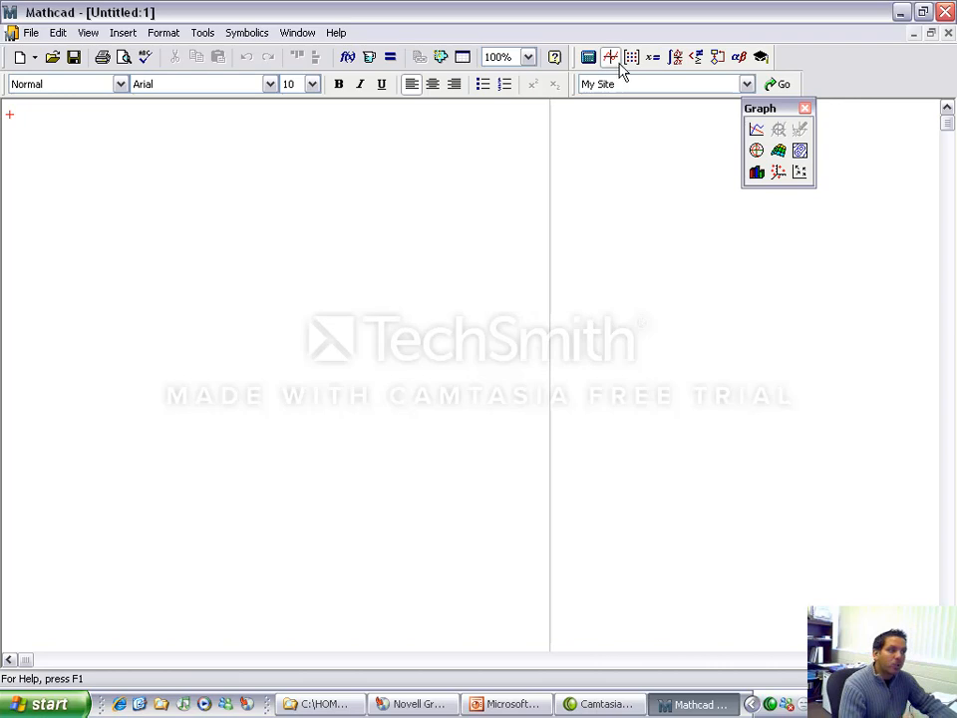
{"action": "left_click_drag", "start_coordinate": [780, 107], "coordinate": [785, 199]}
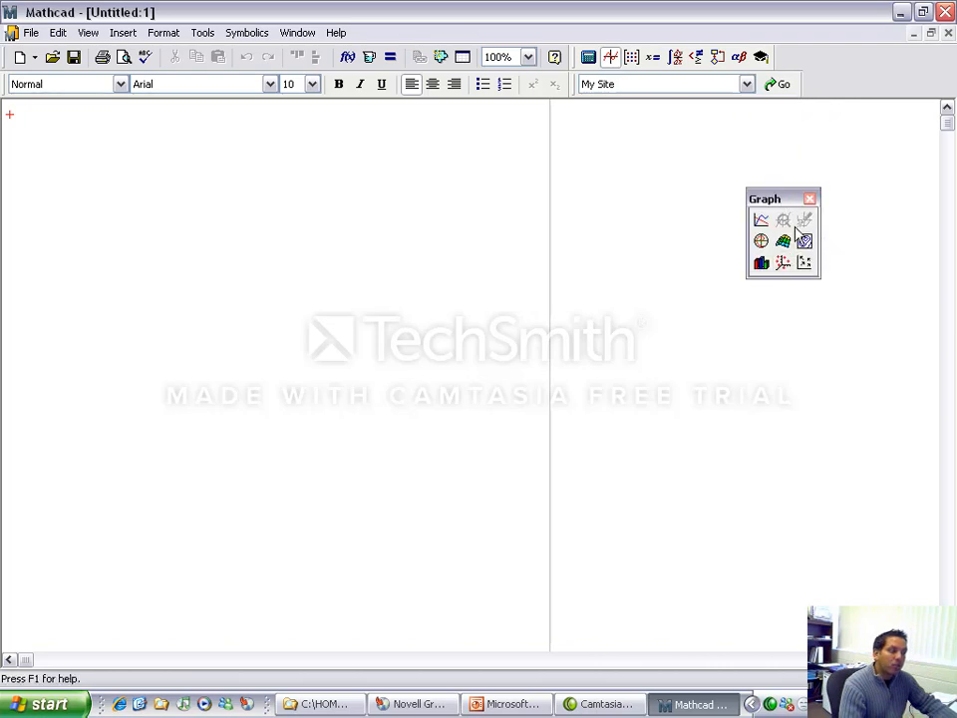
{"action": "left_click", "coordinate": [810, 198]}
{"action": "left_click", "coordinate": [634, 59]}
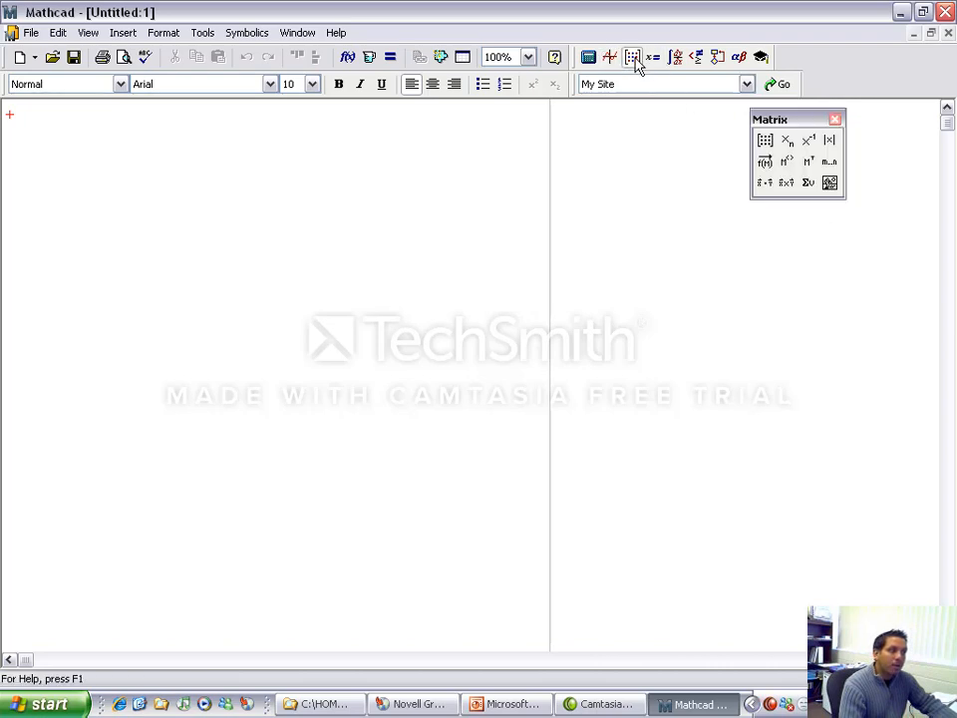
{"action": "left_click", "coordinate": [835, 118]}
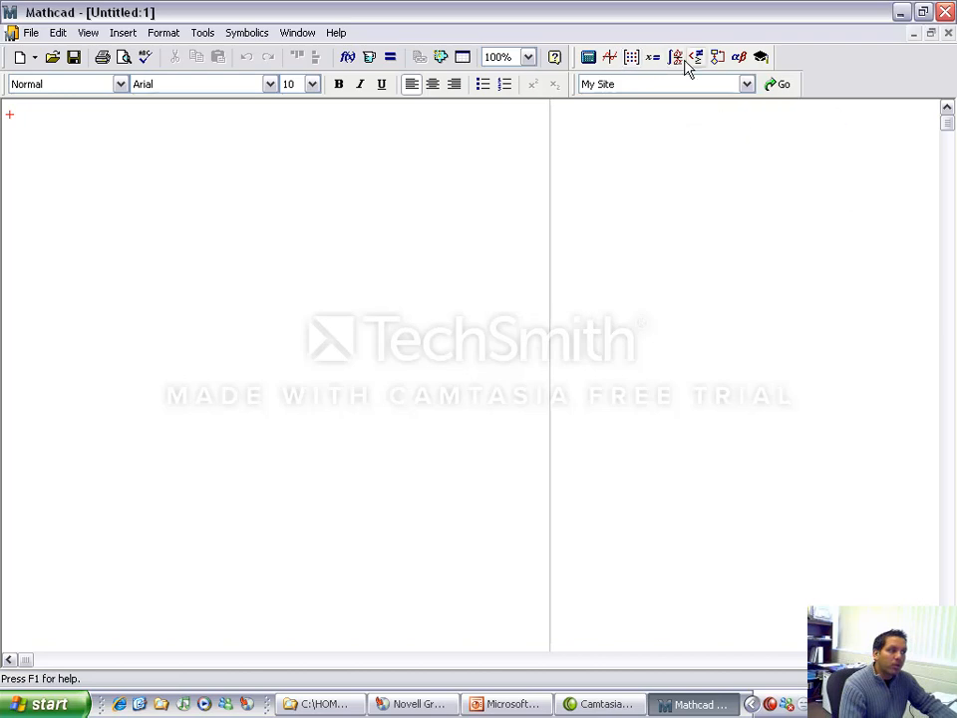
Display the Evaluation and Boolean palettes one after the other, examine their operators and close each
{"action": "left_click", "coordinate": [653, 57]}
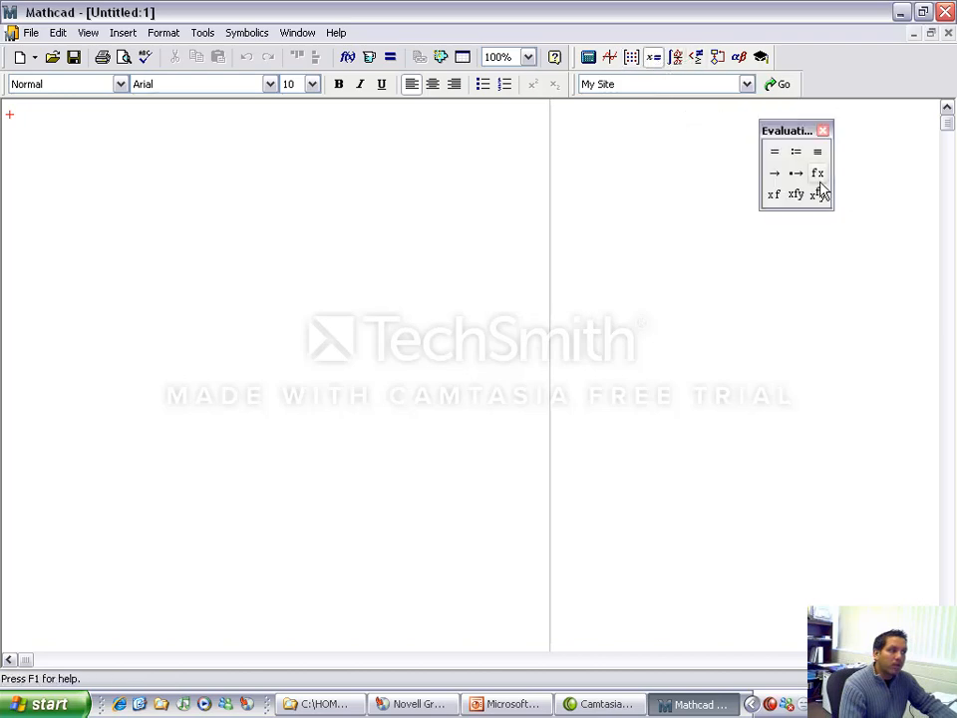
{"action": "left_click", "coordinate": [824, 130]}
{"action": "left_click", "coordinate": [697, 57]}
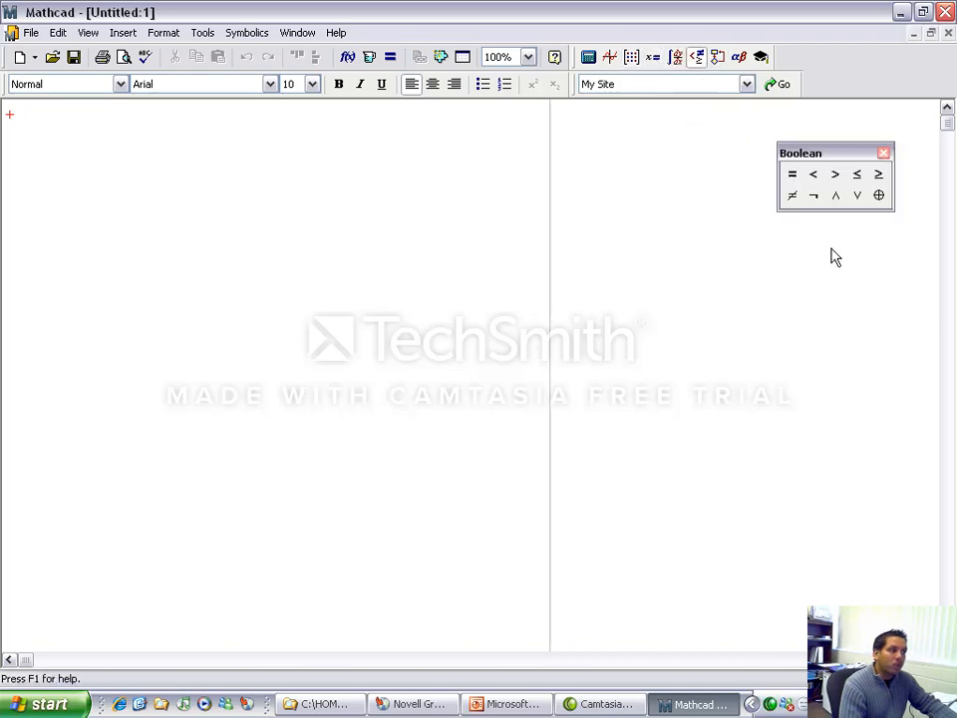
{"action": "left_click", "coordinate": [883, 152]}
Display the Programming and Greek palettes one after the other, examine their contents and close each
{"action": "left_click", "coordinate": [718, 56]}
{"action": "left_click_drag", "start_coordinate": [903, 164], "coordinate": [750, 126]}
{"action": "left_click", "coordinate": [750, 123]}
{"action": "left_click", "coordinate": [739, 57]}
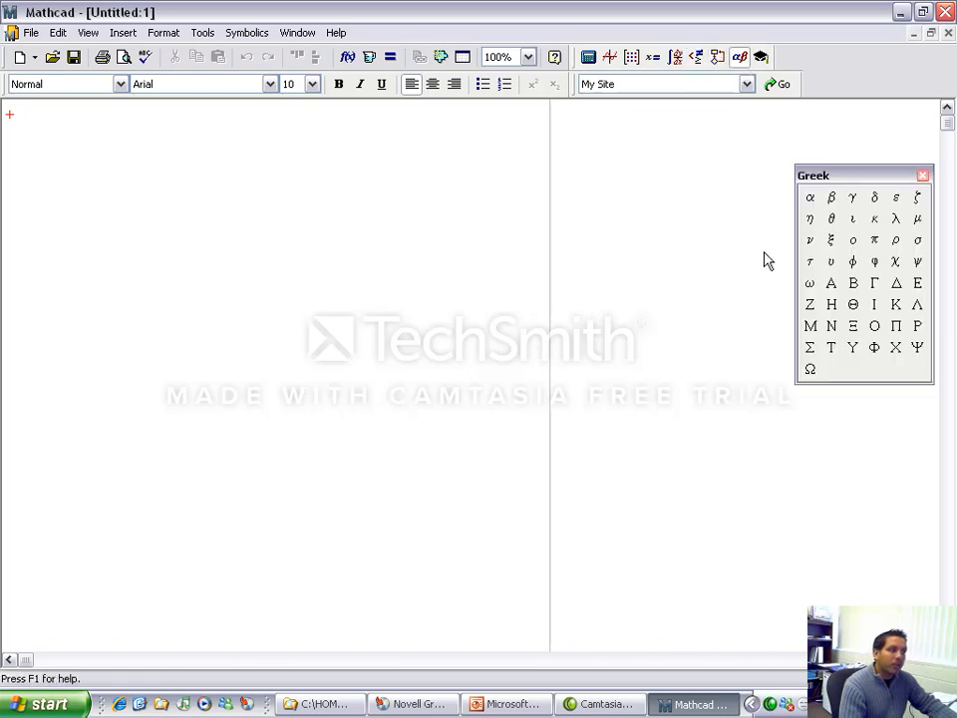
{"action": "left_click_drag", "start_coordinate": [855, 177], "coordinate": [641, 120]}
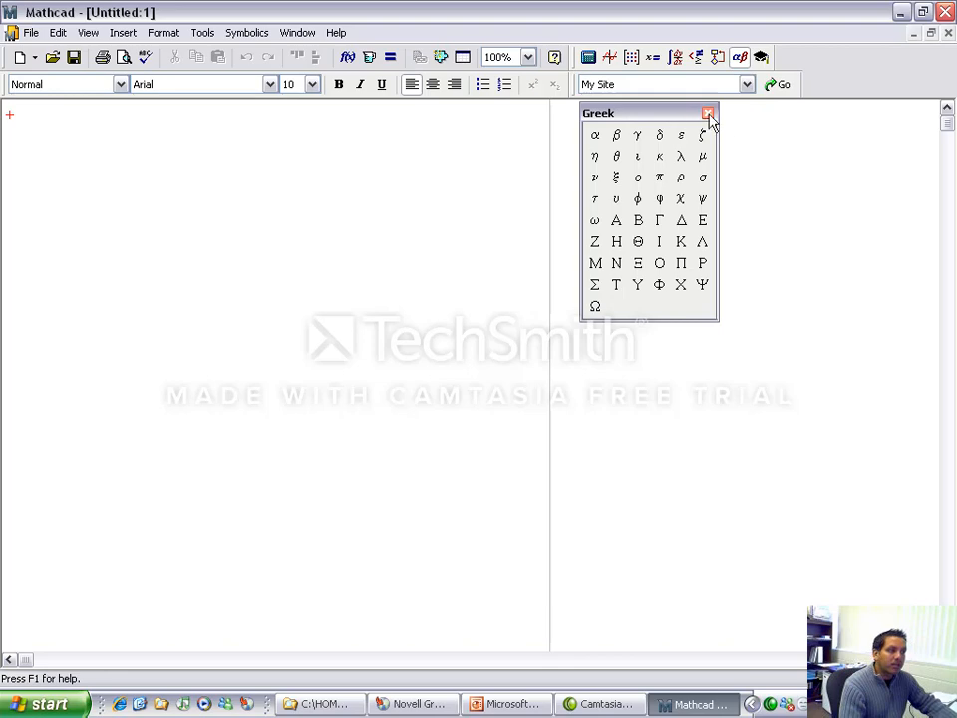
{"action": "left_click", "coordinate": [708, 113]}
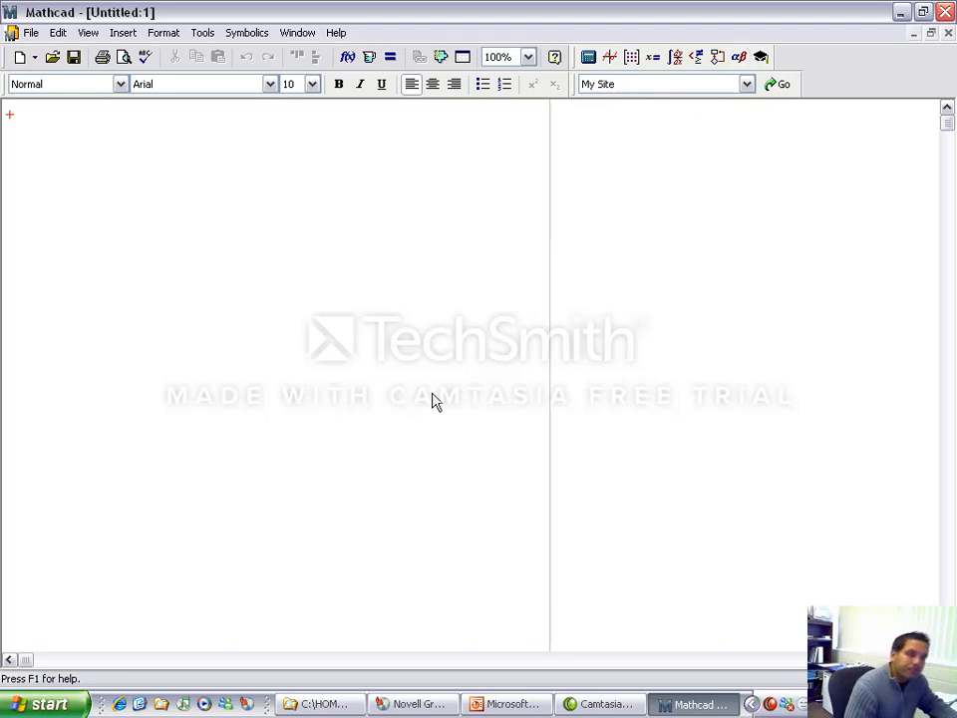
Check the MathCAD Tour slide of MathCAD_01.ppt in PowerPoint and return to Mathcad
{"action": "left_click", "coordinate": [534, 706]}
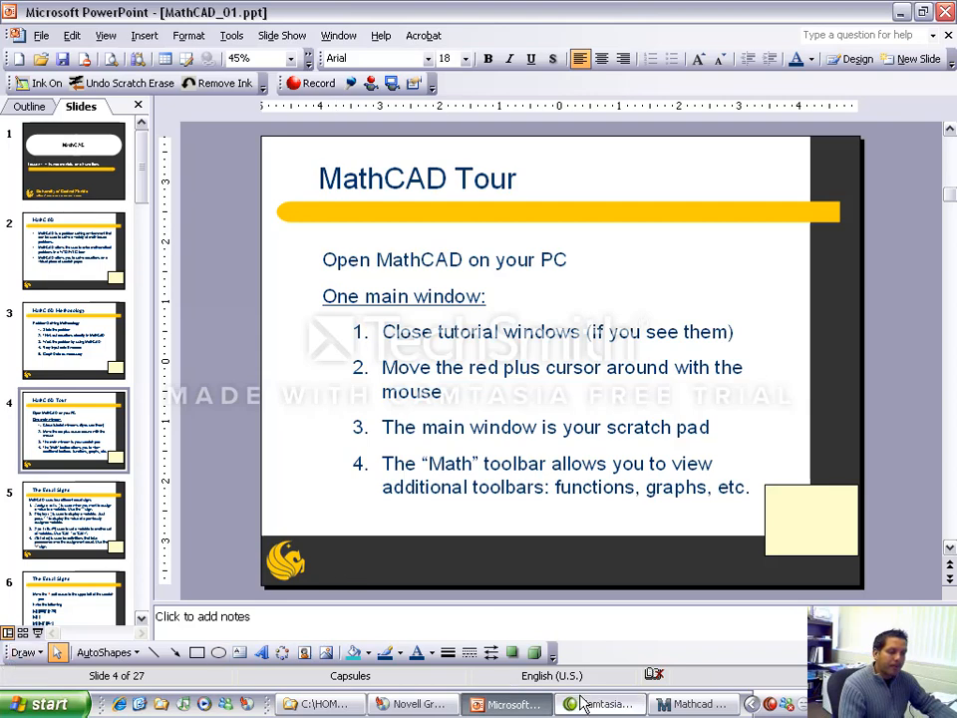
{"action": "left_click", "coordinate": [693, 704]}
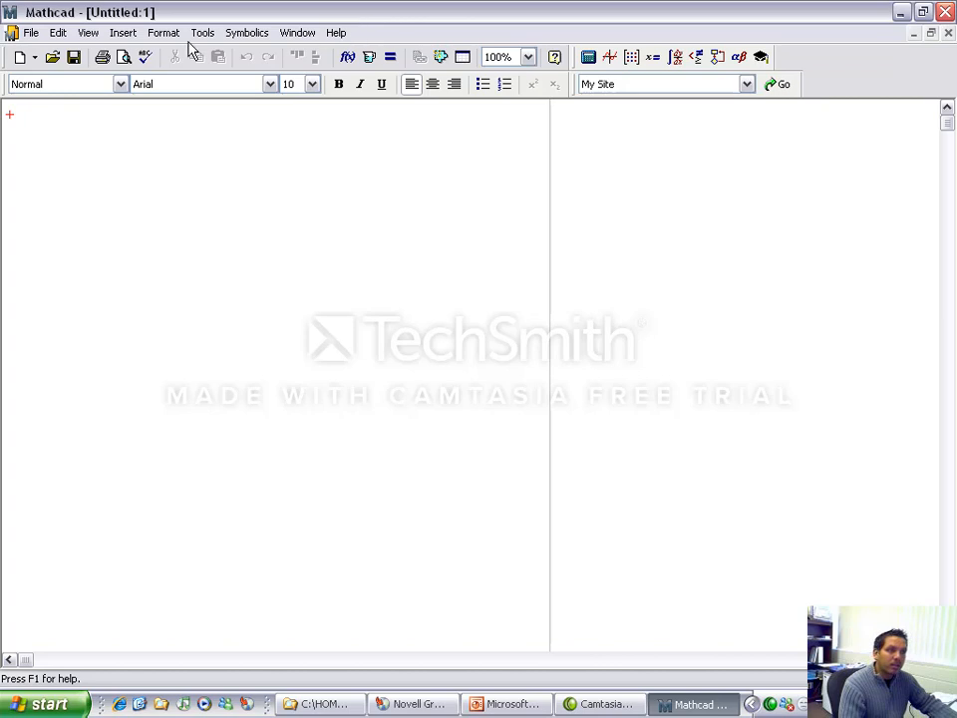
Examine Mathcad's file, insertion, window and help commands without running any of them
{"action": "left_click", "coordinate": [27, 36]}
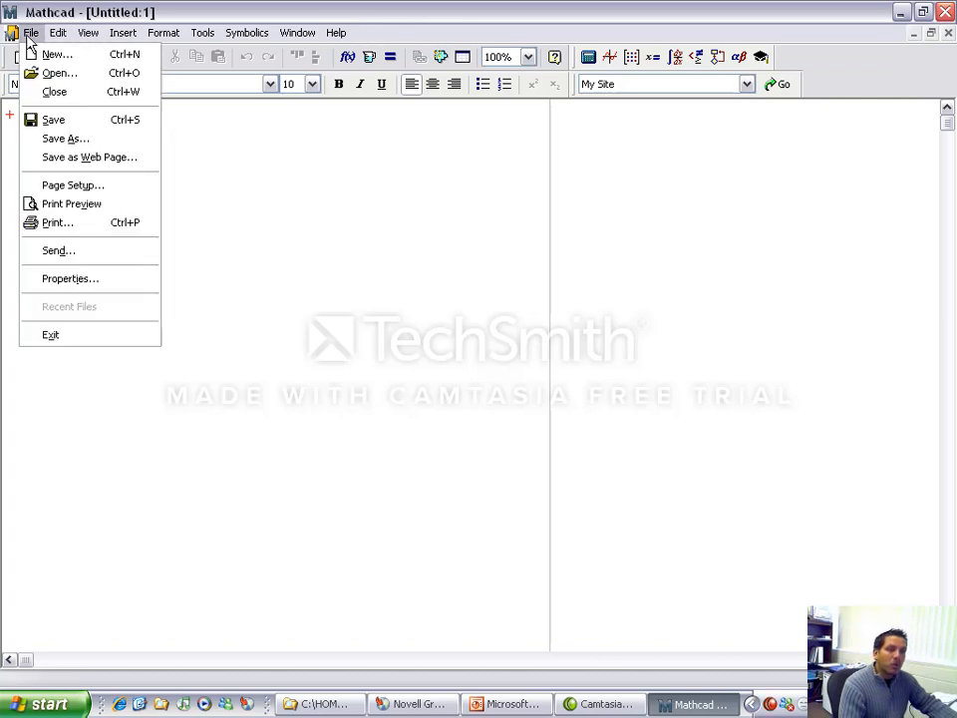
{"action": "mouse_move", "coordinate": [92, 40]}
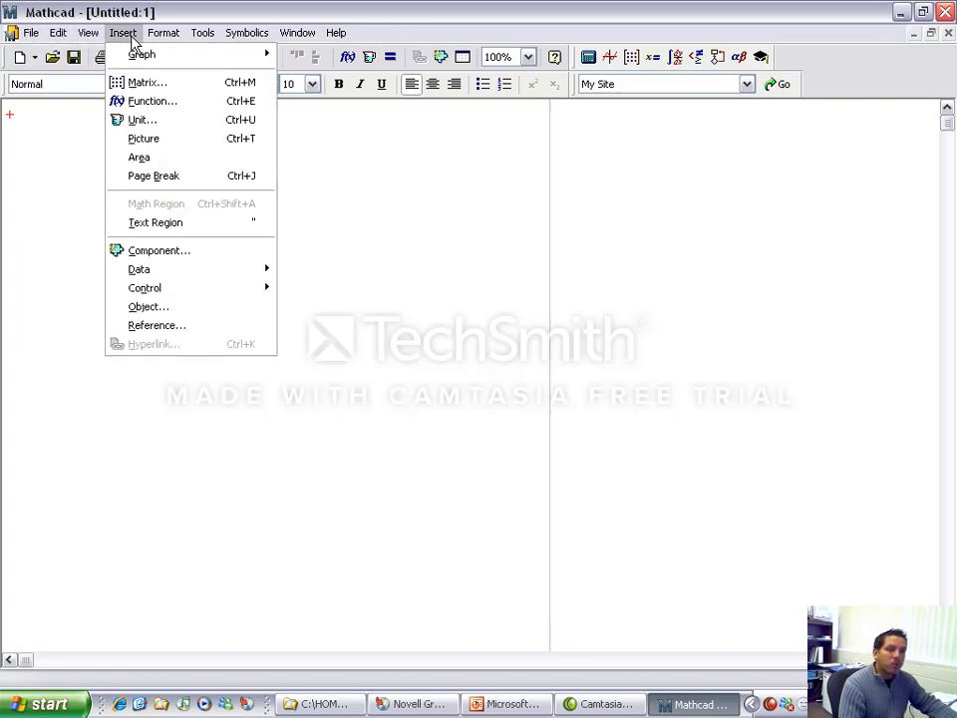
{"action": "mouse_move", "coordinate": [205, 38]}
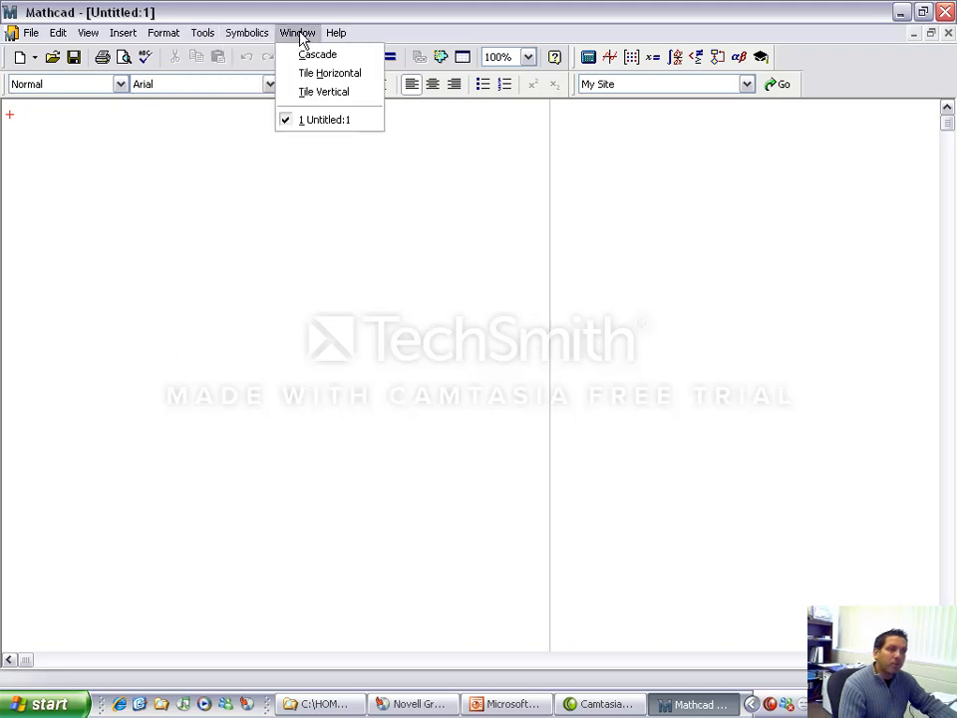
{"action": "mouse_move", "coordinate": [339, 37]}
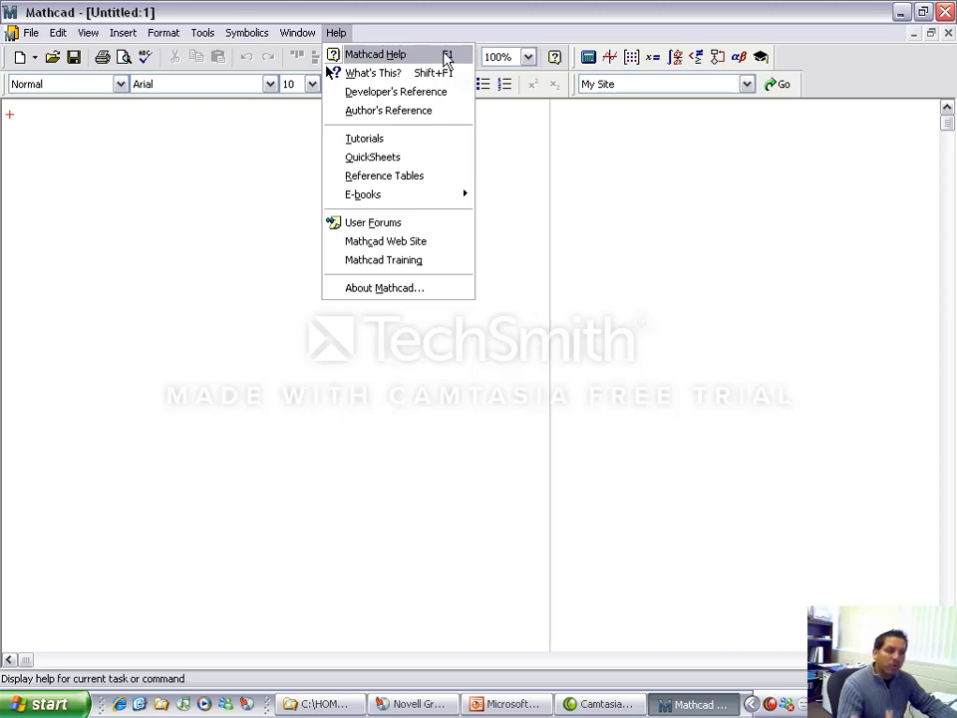
{"action": "left_click", "coordinate": [212, 285]}
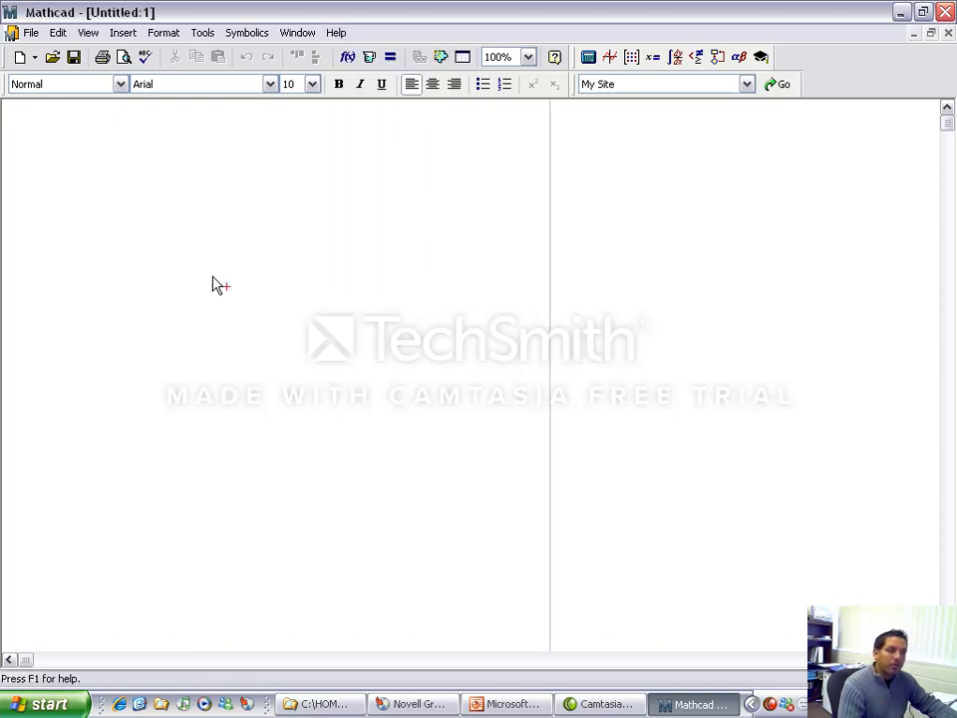
Return the cursor to the worksheet's upper-left corner and switch to the MathCAD_01.ppt presentation in PowerPoint
{"action": "left_click", "coordinate": [15, 128]}
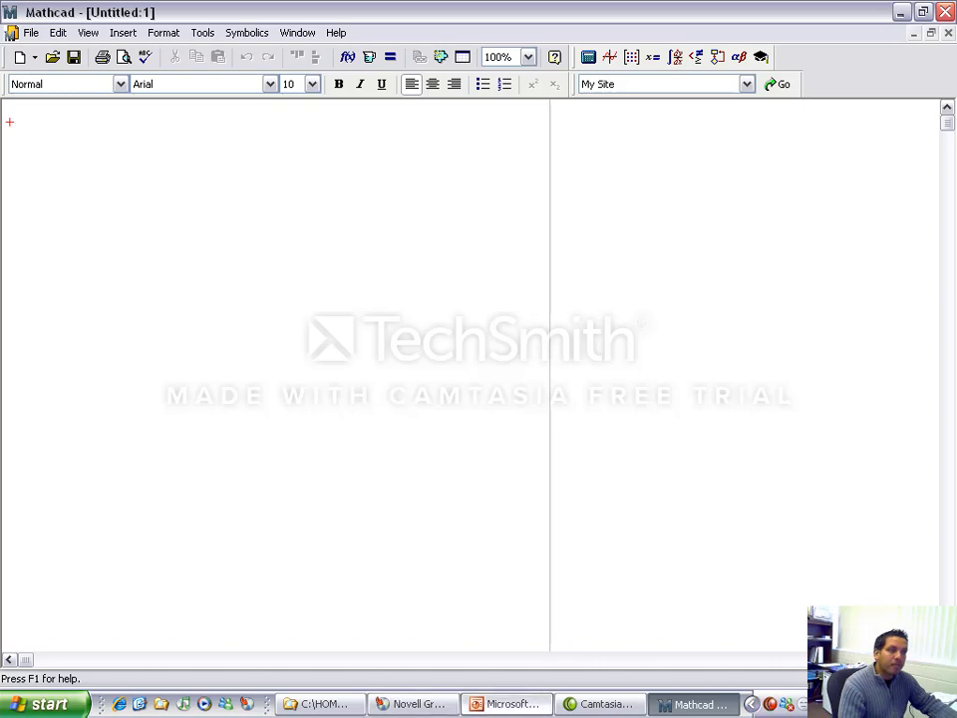
{"action": "left_click", "coordinate": [536, 705]}
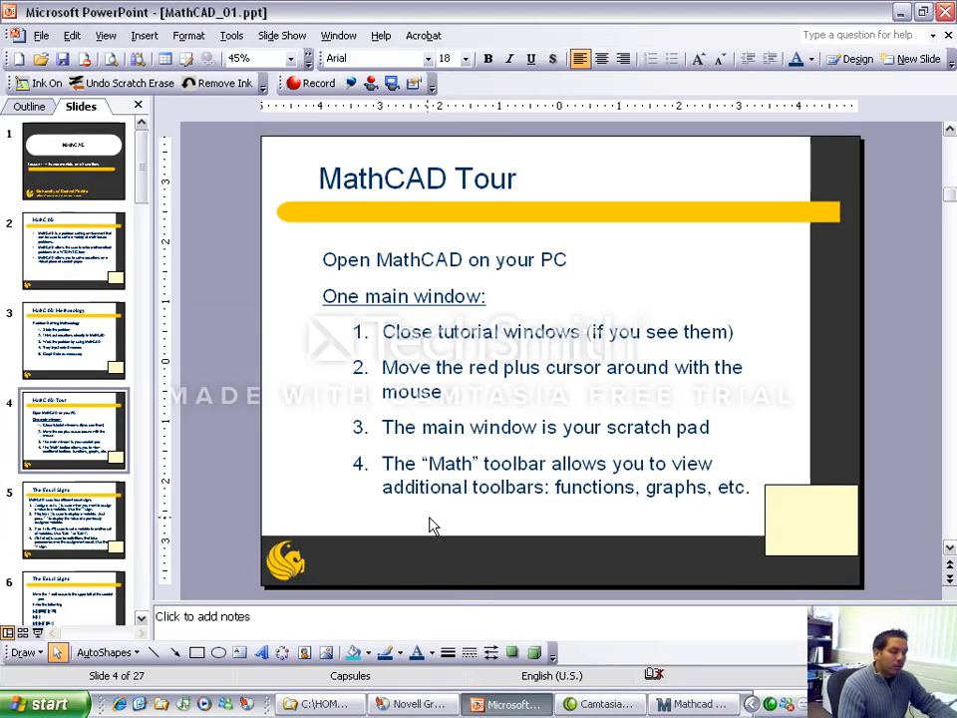
Start the slide show from the MathCAD Tour slide and advance to The Equal Signs slide
{"action": "left_click", "coordinate": [38, 634]}
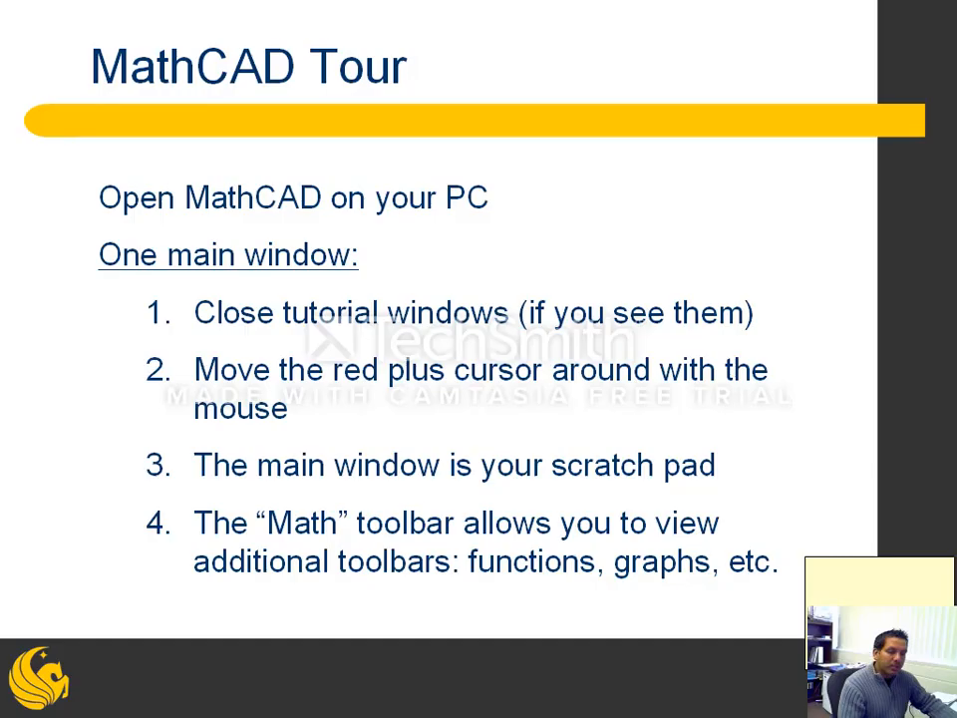
{"action": "key", "text": "Right"}
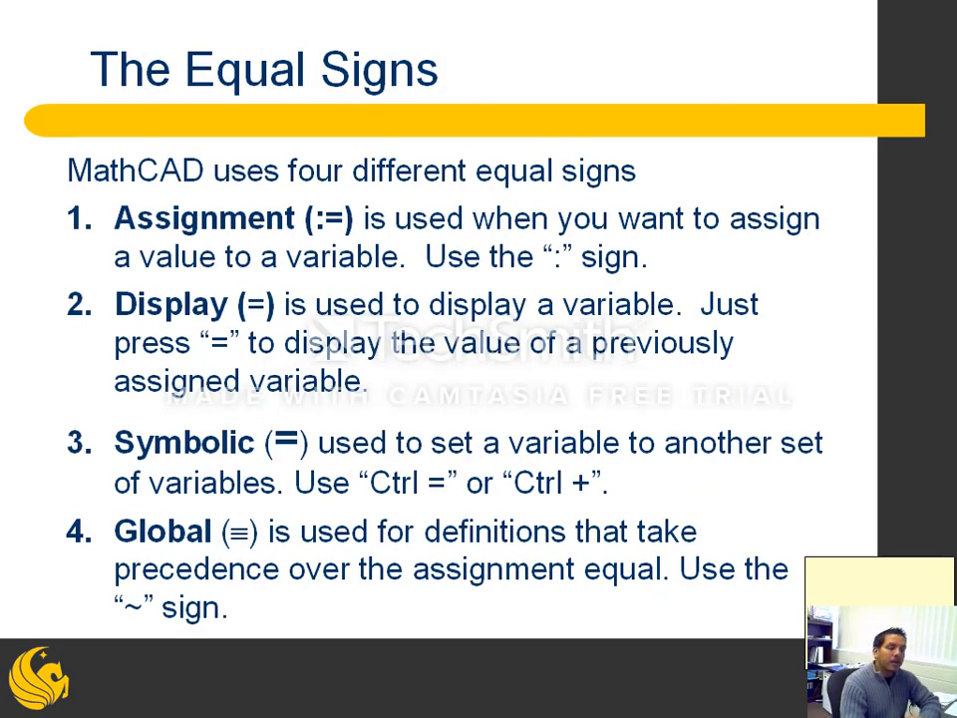
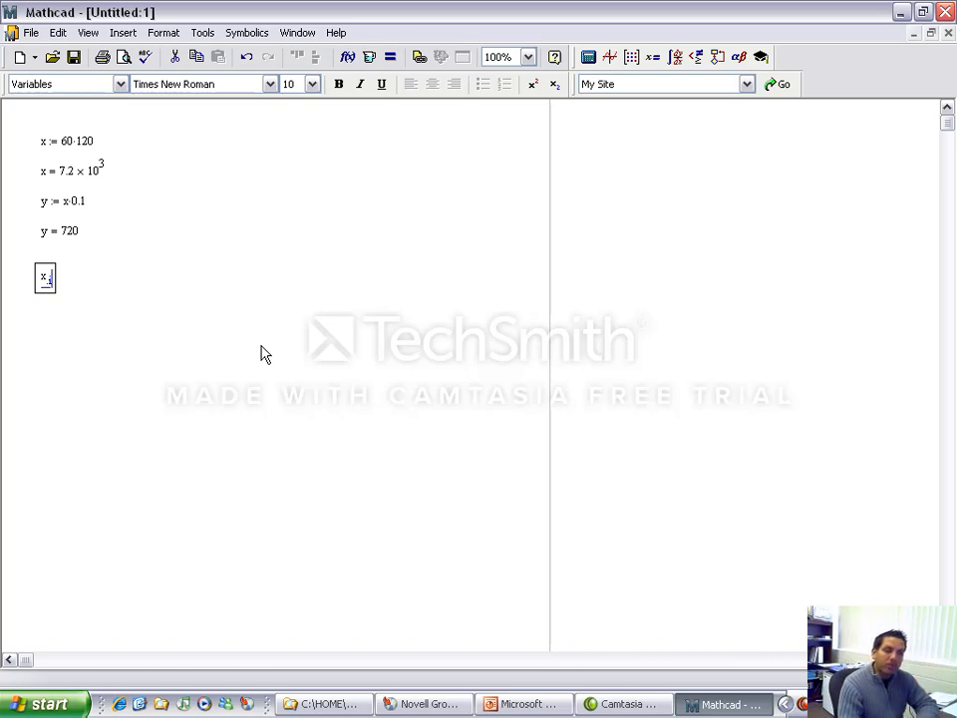
Complete the x_i definition by assigning it 30, and place the worksheet cursor in the blank space beside it
{"action": "type", "text": ":= "}
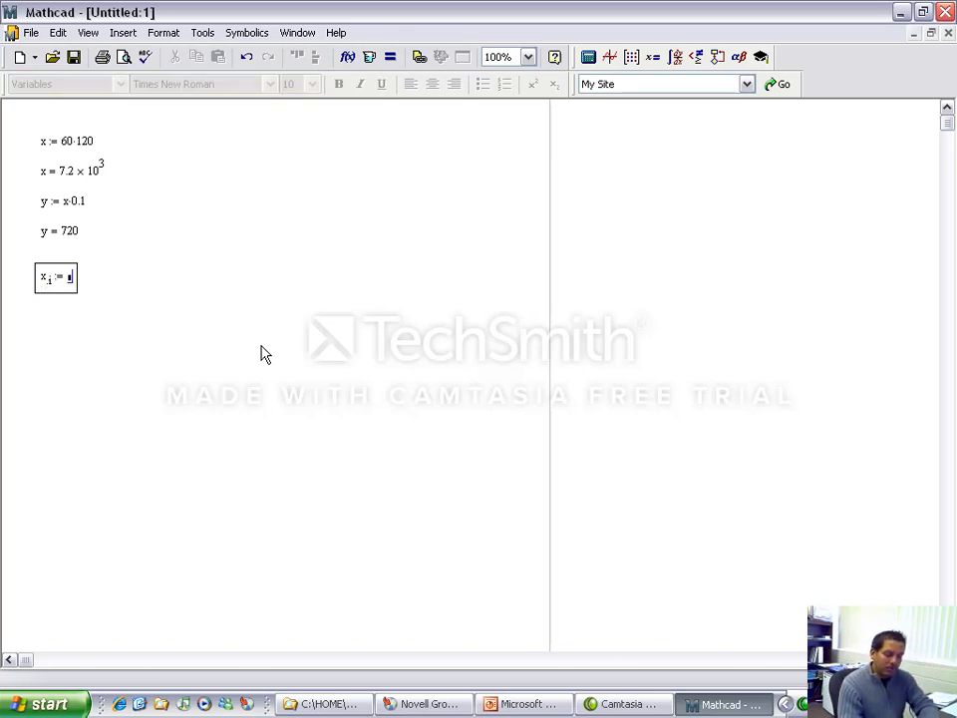
{"action": "type", "text": "30"}
{"action": "key", "text": "Right"}
{"action": "key", "text": "Right"}
{"action": "key", "text": "Right"}
{"action": "key", "text": "Right"}
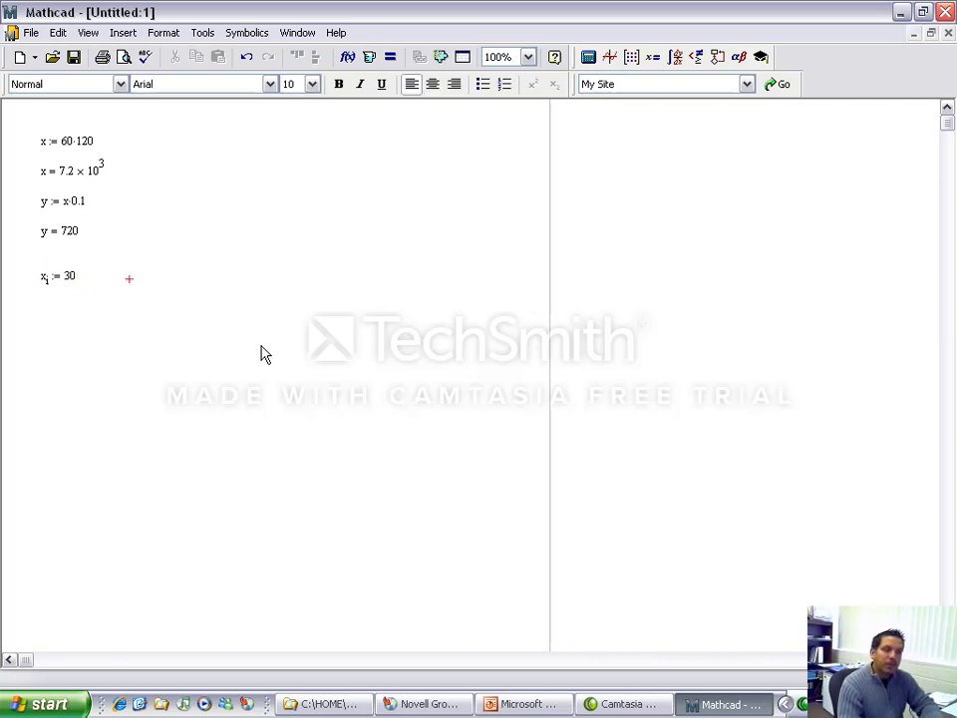
Define x with the literal subscript f as 120 on the same line as x_i
{"action": "type", "text": "x"}
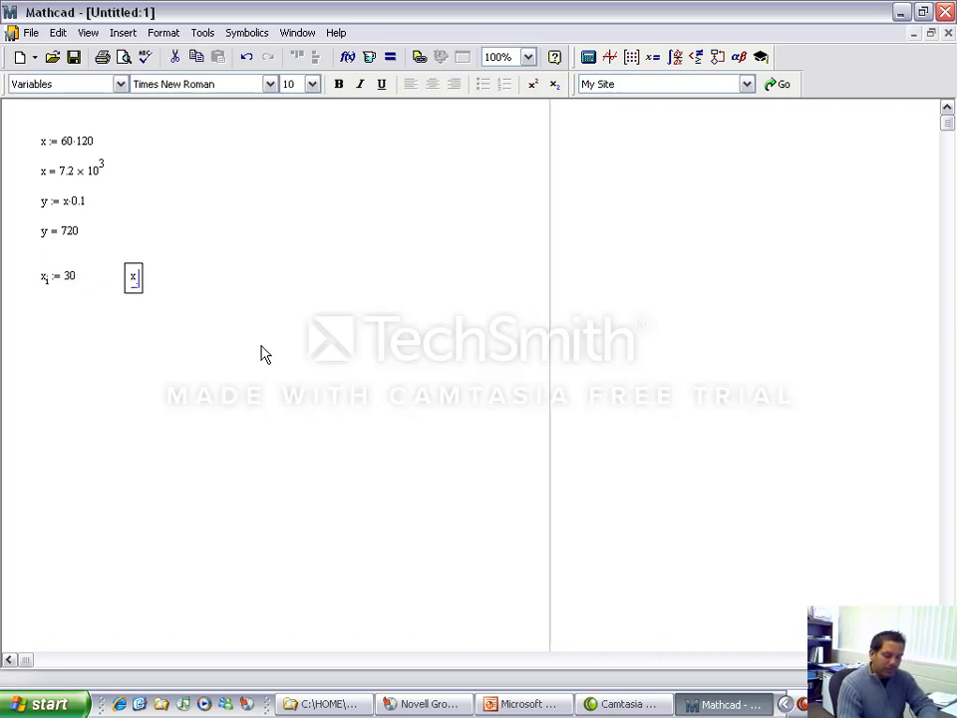
{"action": "type", "text": ".i:"}
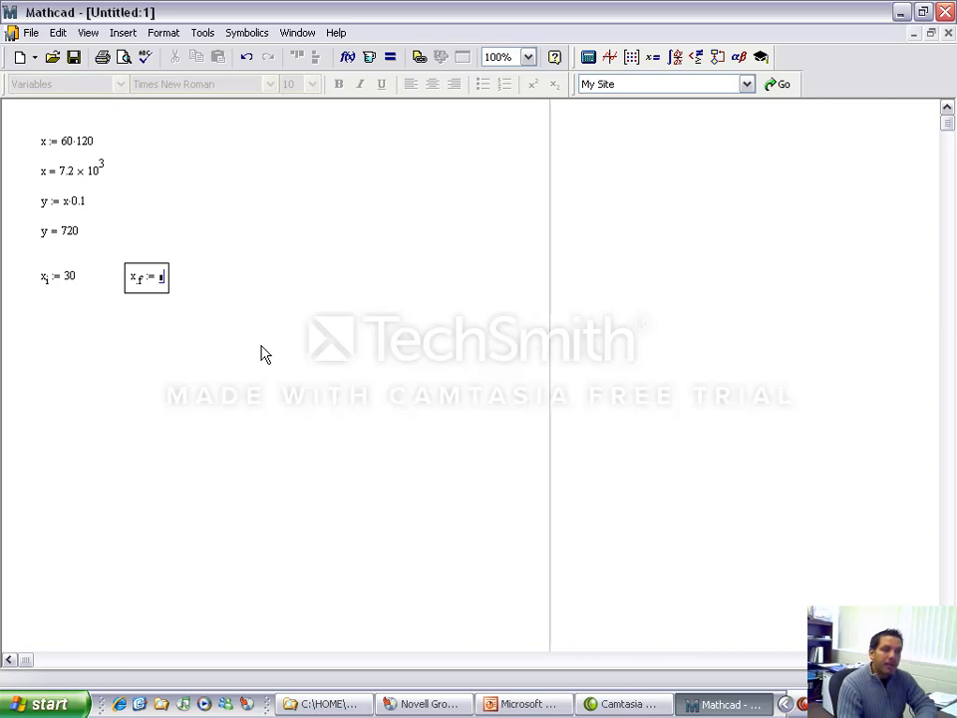
{"action": "type", "text": "120"}
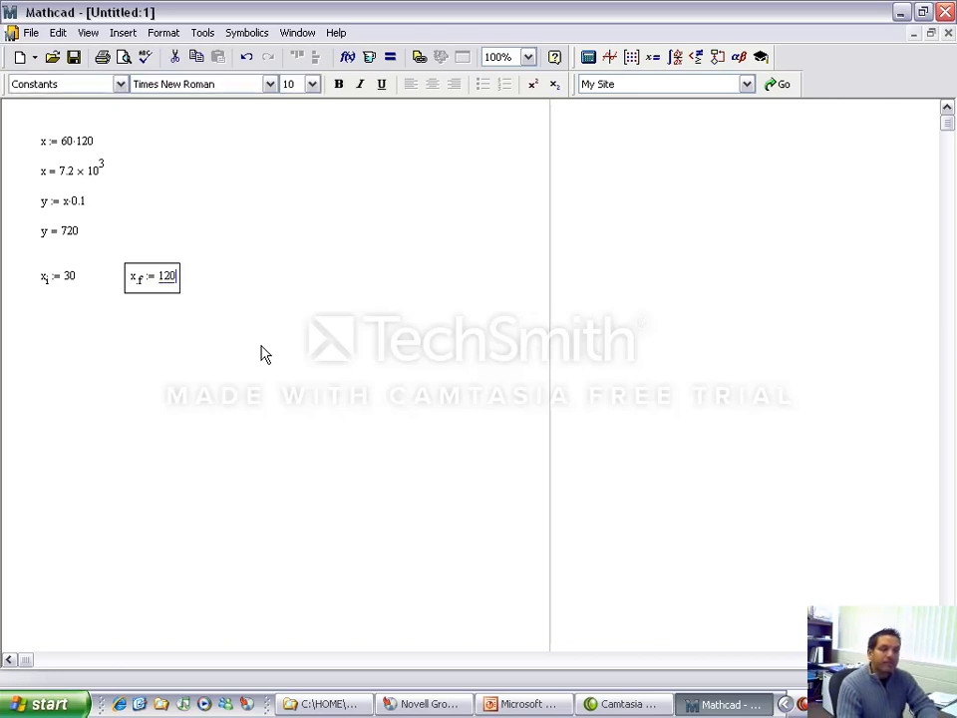
{"action": "key", "text": "Return"}
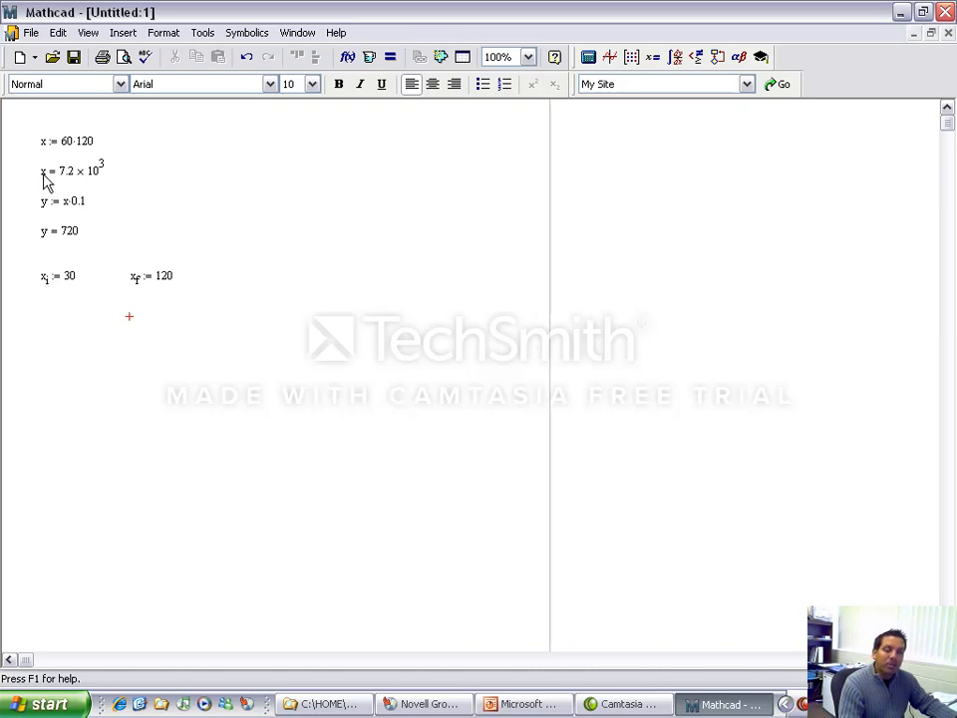
Below x_i, define x with the literal subscript m as the sum x_i + x_f
{"action": "left_click", "coordinate": [40, 318]}
{"action": "type", "text": "x.m"}
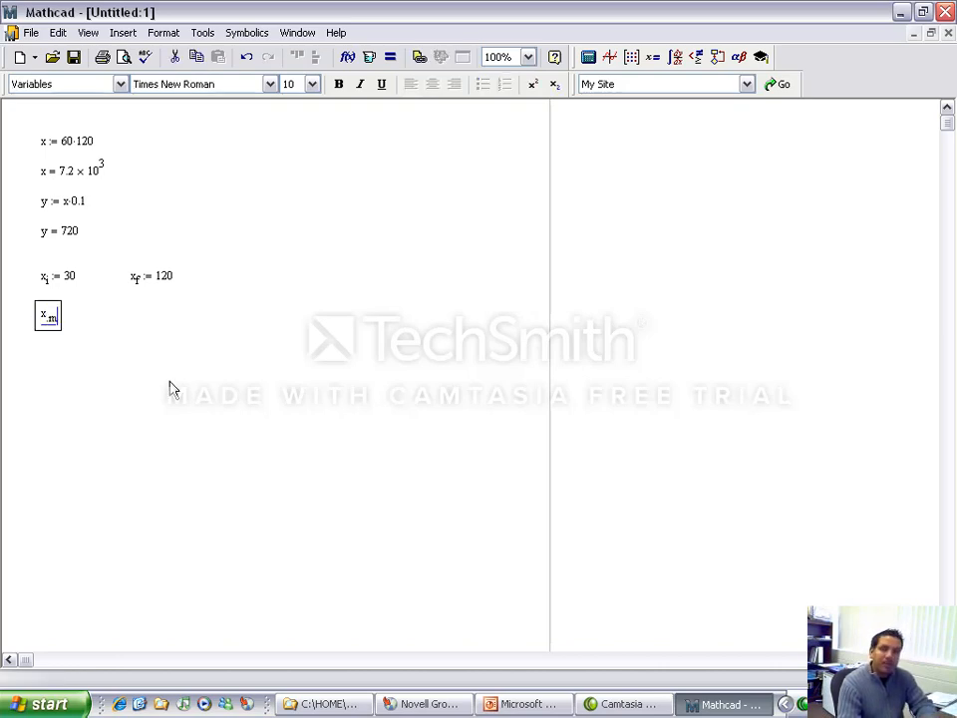
{"action": "type", "text": ":"}
{"action": "type", "text": "x"}
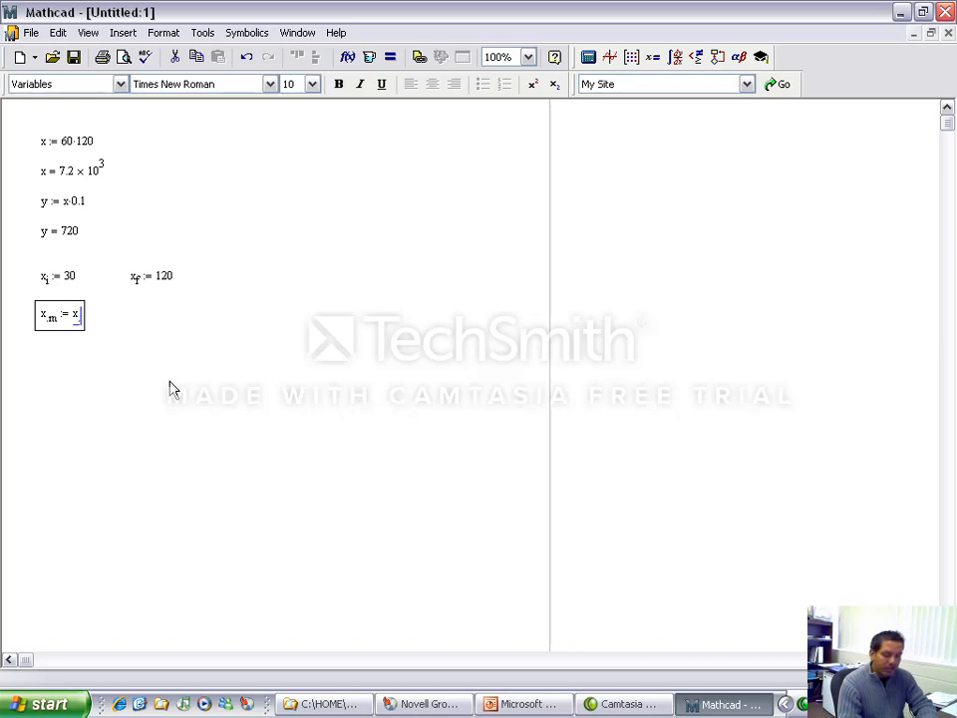
{"action": "type", "text": ".i+"}
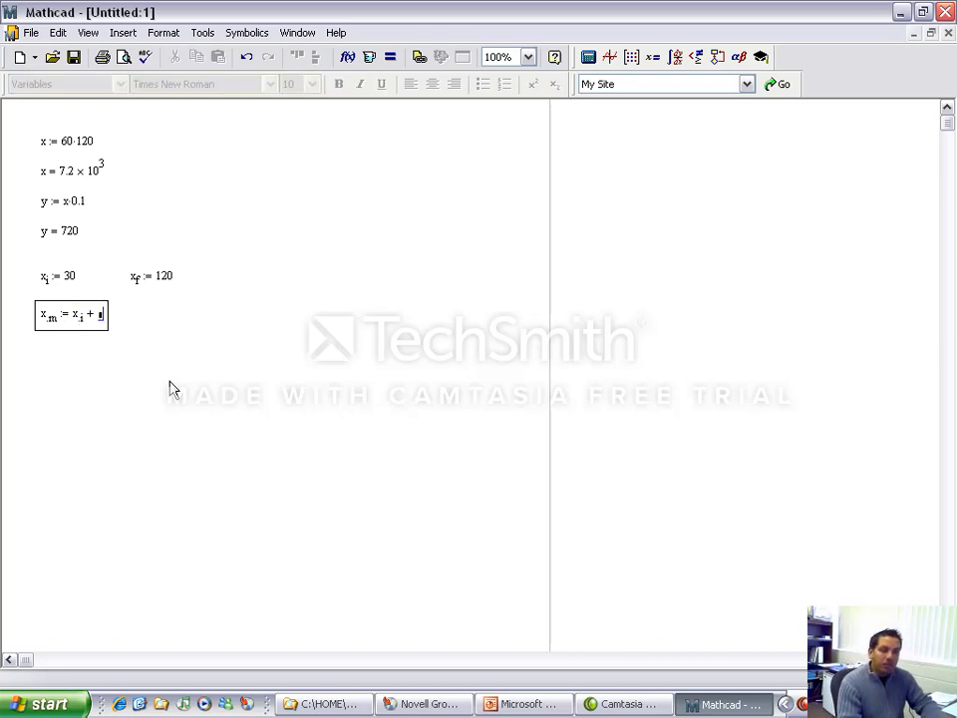
{"action": "type", "text": "x.f"}
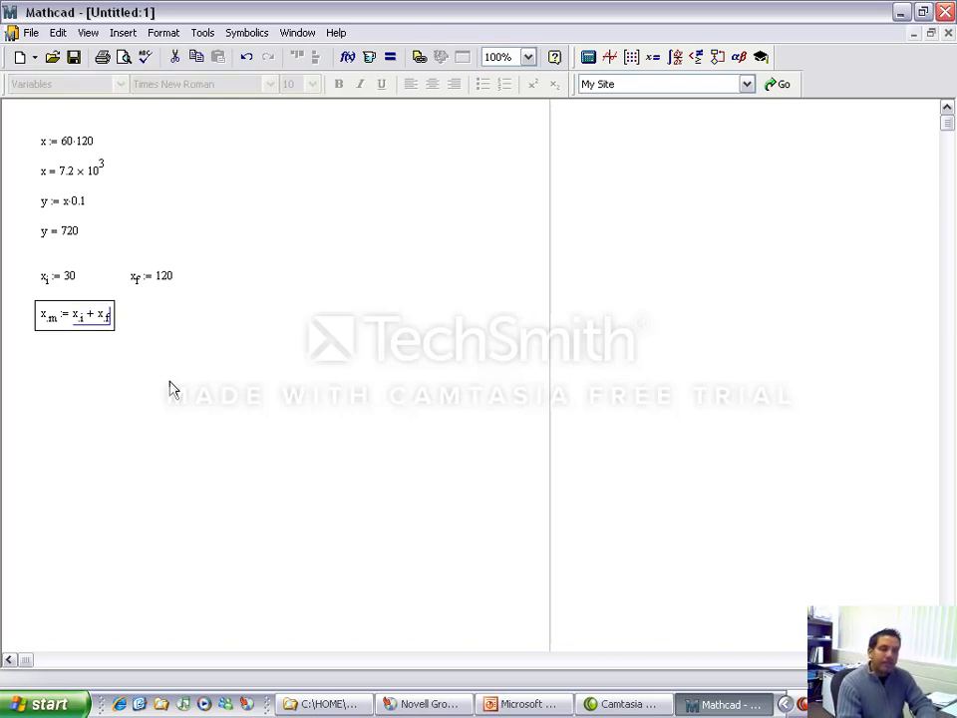
Extend the selection to the whole sum x_i + x_f in the x_m definition and divide it by 2
{"action": "key", "text": "Left"}
{"action": "key", "text": "Left"}
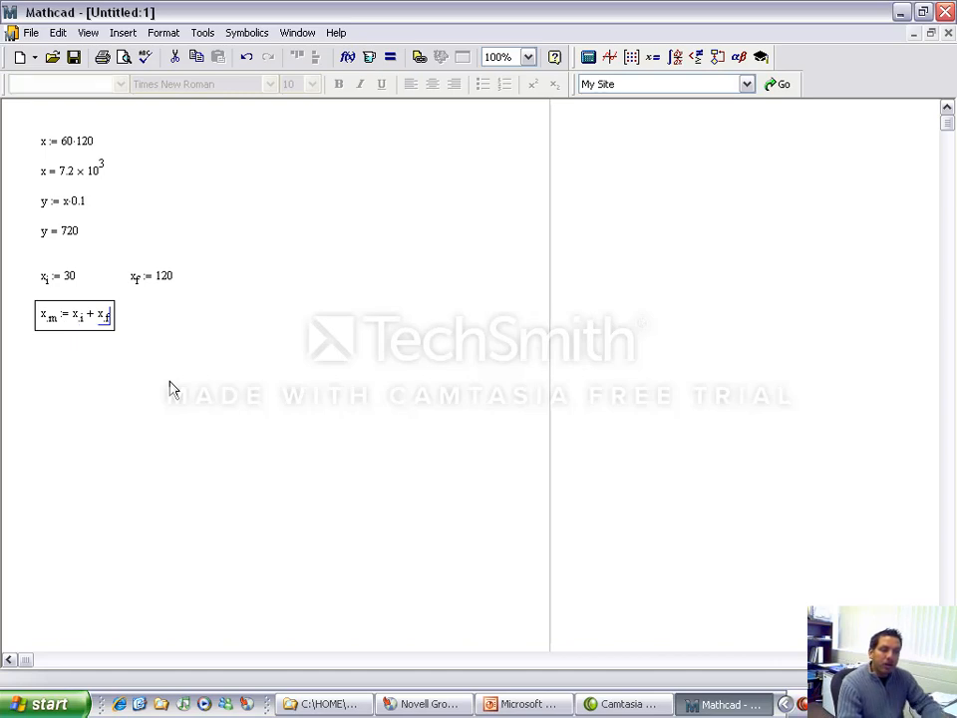
{"action": "key", "text": "Right"}
{"action": "key", "text": "space"}
{"action": "key", "text": "space"}
{"action": "key", "text": "space"}
{"action": "key", "text": "space"}
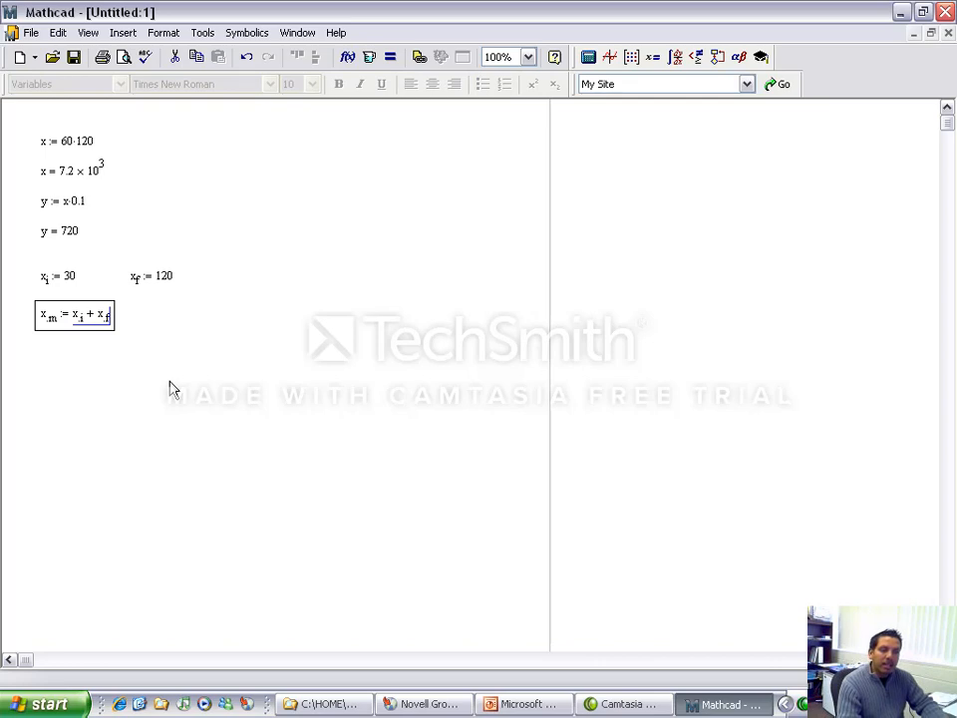
{"action": "key", "text": "slash"}
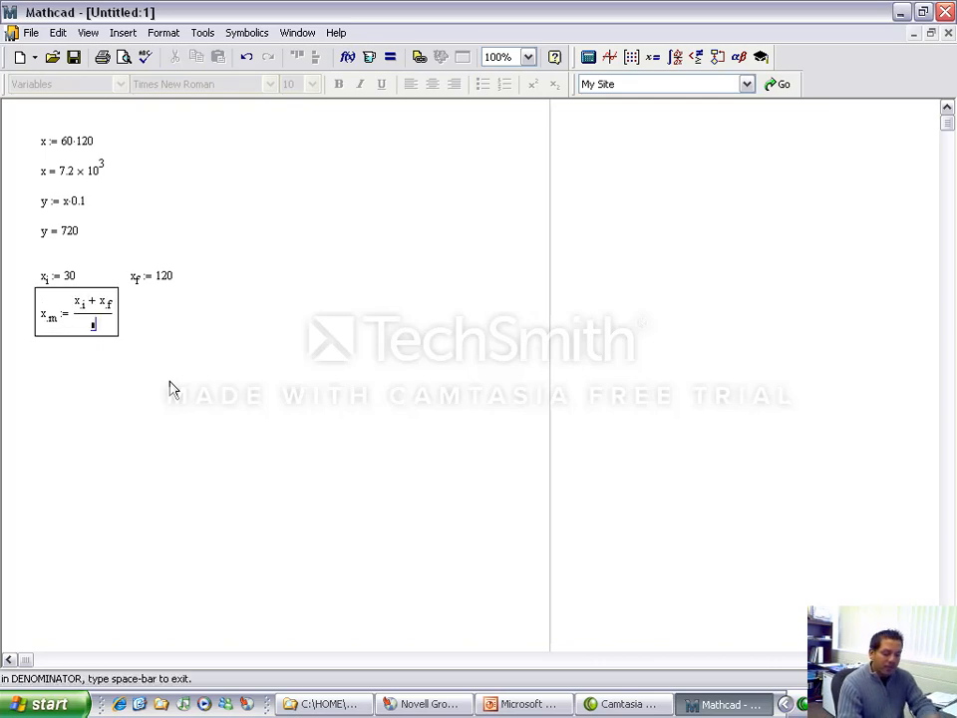
{"action": "type", "text": "2"}
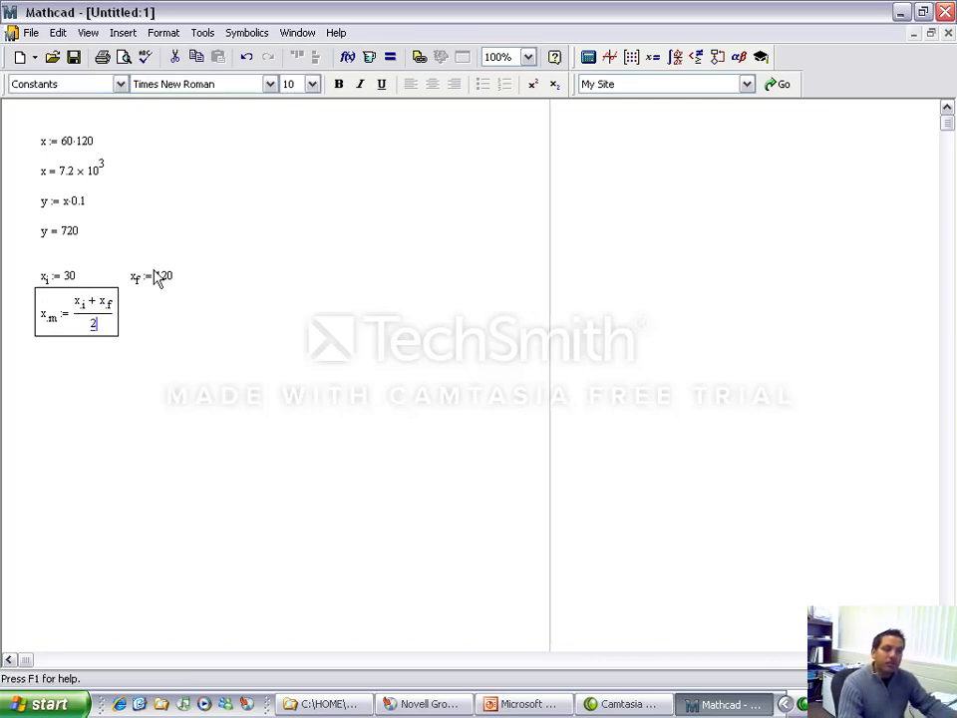
Move the x_m definition slightly down to leave more space below the x_i line
{"action": "left_click", "coordinate": [145, 383]}
{"action": "left_click", "coordinate": [144, 301]}
{"action": "left_click_drag", "start_coordinate": [144, 309], "coordinate": [63, 317]}
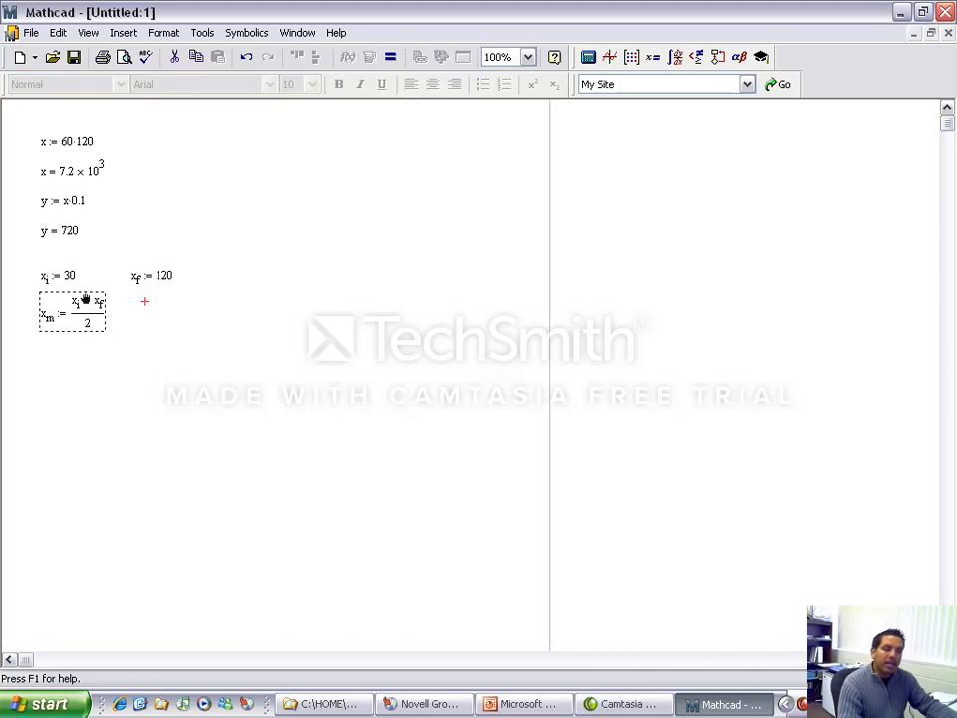
{"action": "left_click", "coordinate": [158, 369]}
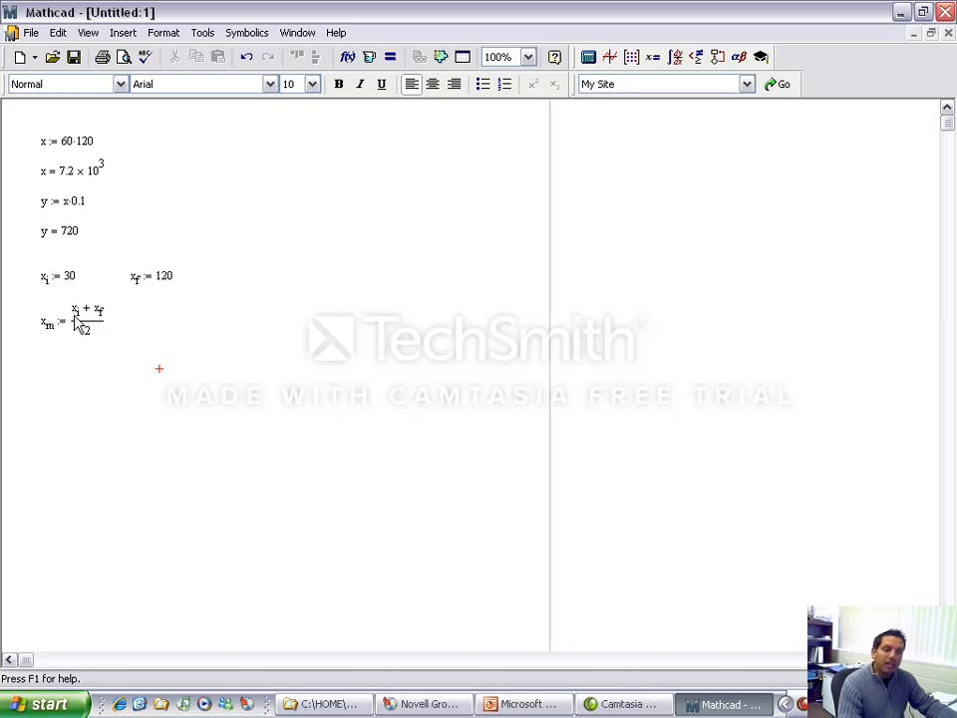
Evaluate and display x_m beside its definition
{"action": "left_click", "coordinate": [145, 324]}
{"action": "type", "text": "x.m="}
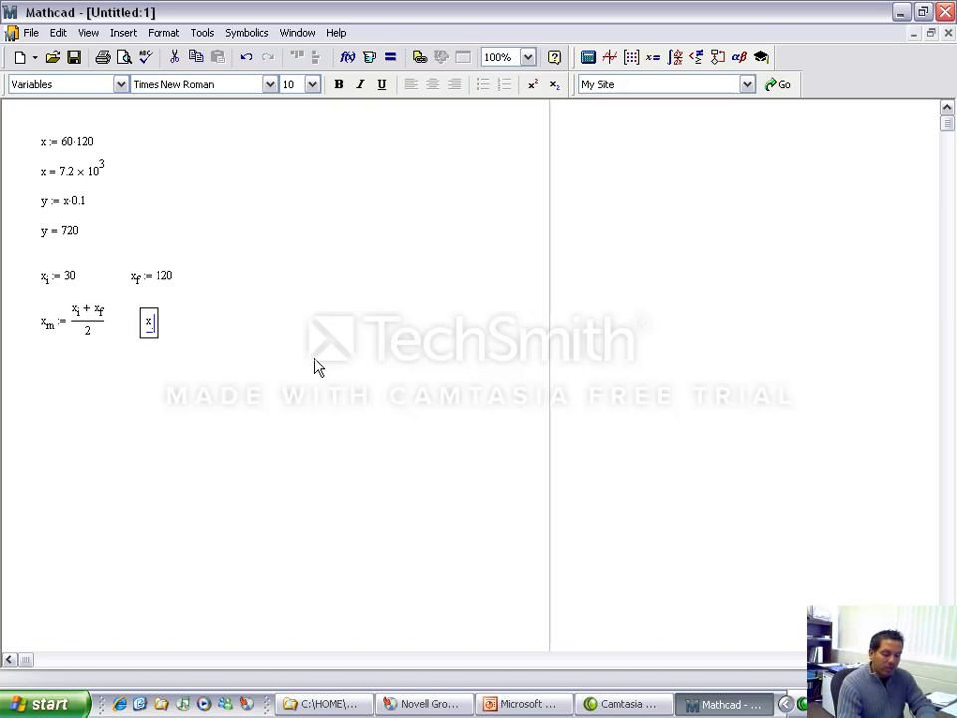
{"action": "left_click", "coordinate": [313, 360]}
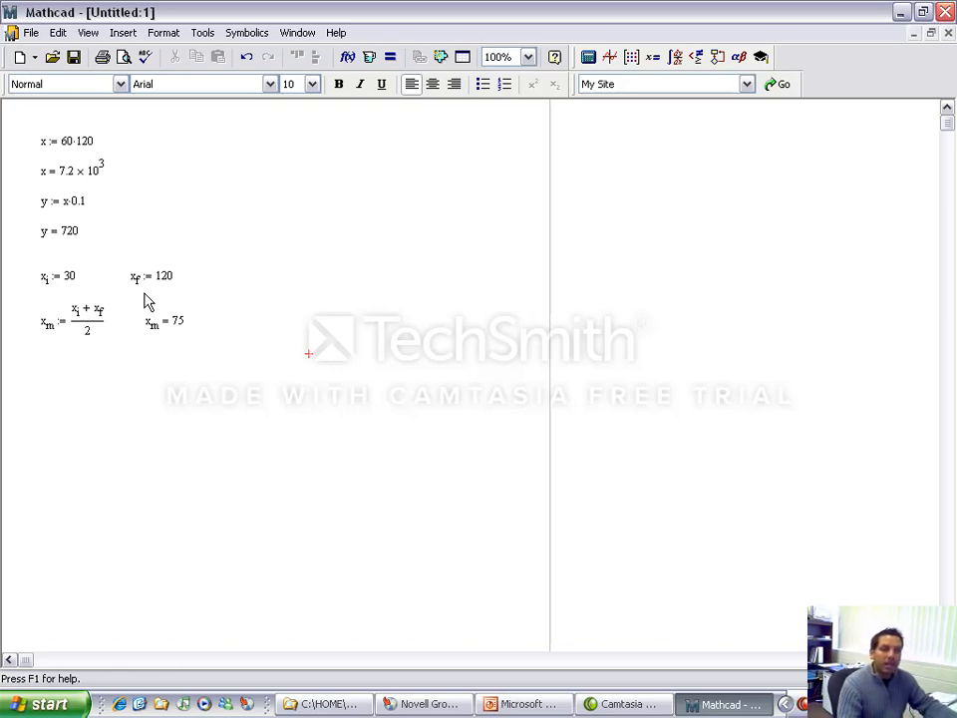
Below the x_m definition, assign 22 to t with the array subscript 0
{"action": "left_click", "coordinate": [47, 383]}
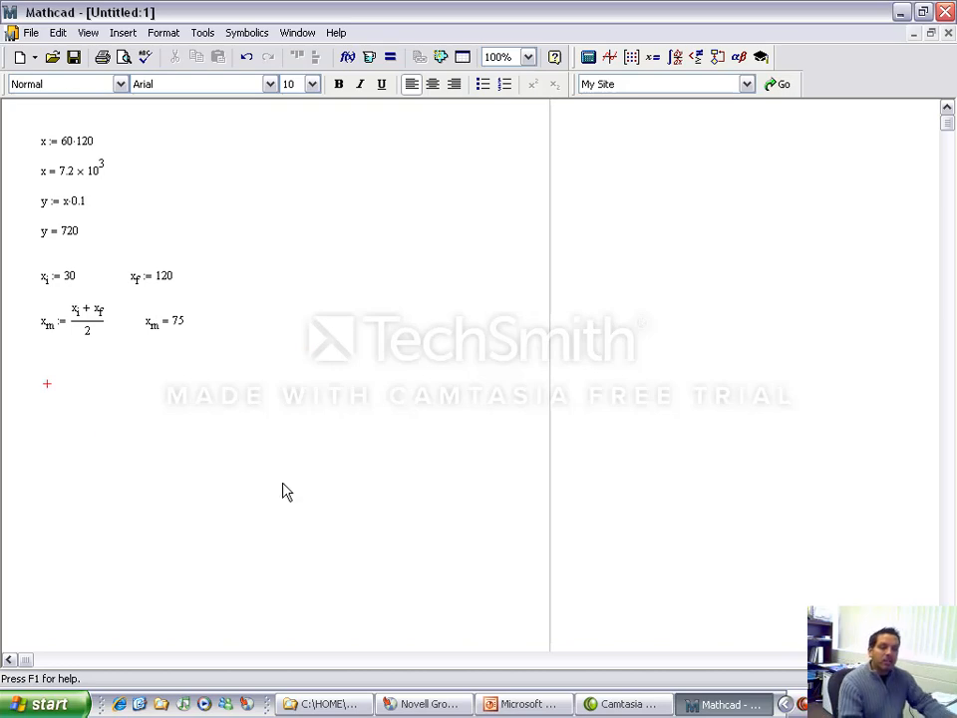
{"action": "key", "text": "Left"}
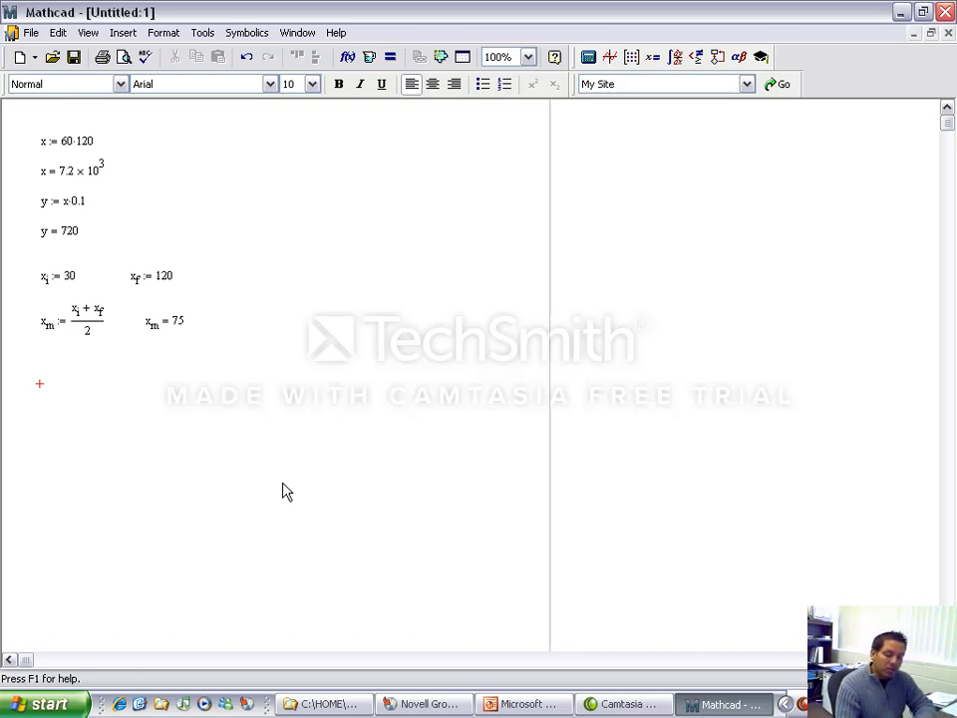
{"action": "type", "text": "t"}
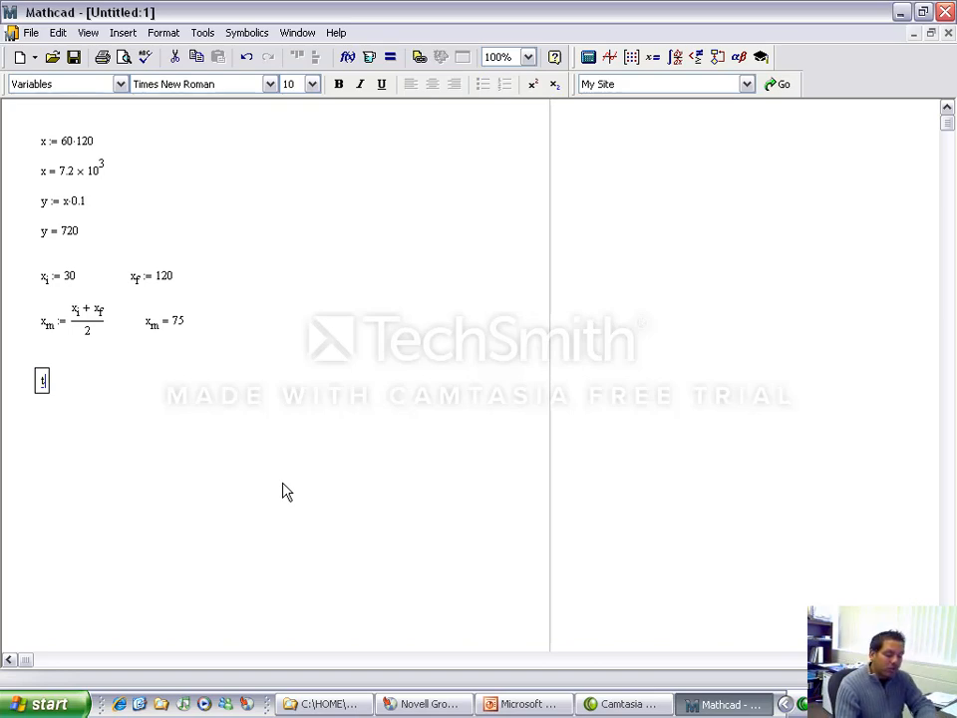
{"action": "type", "text": "."}
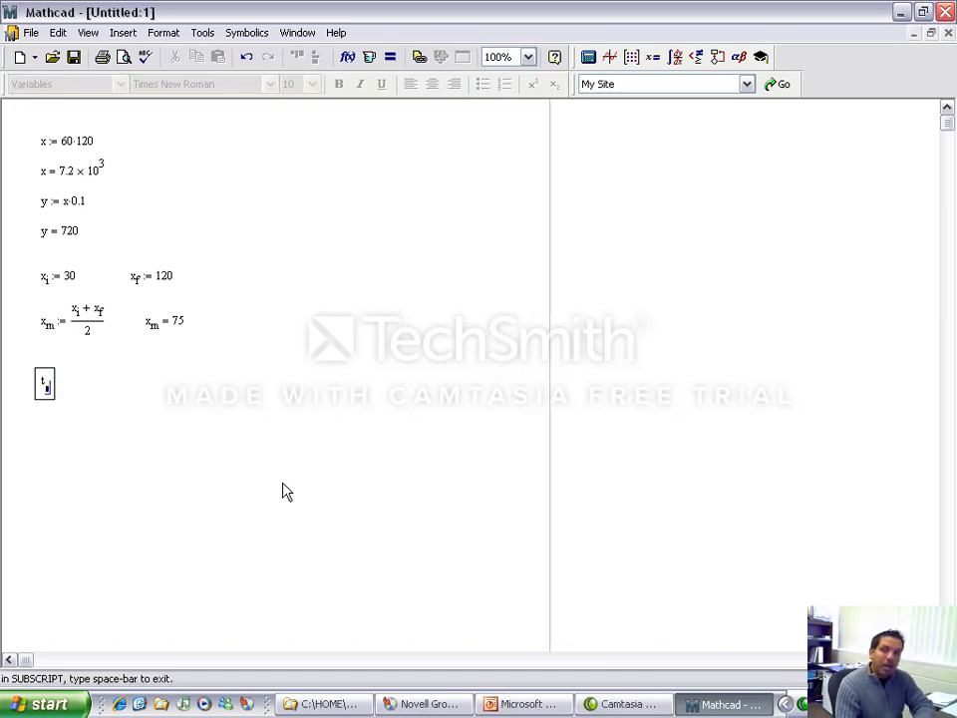
{"action": "type", "text": "0:="}
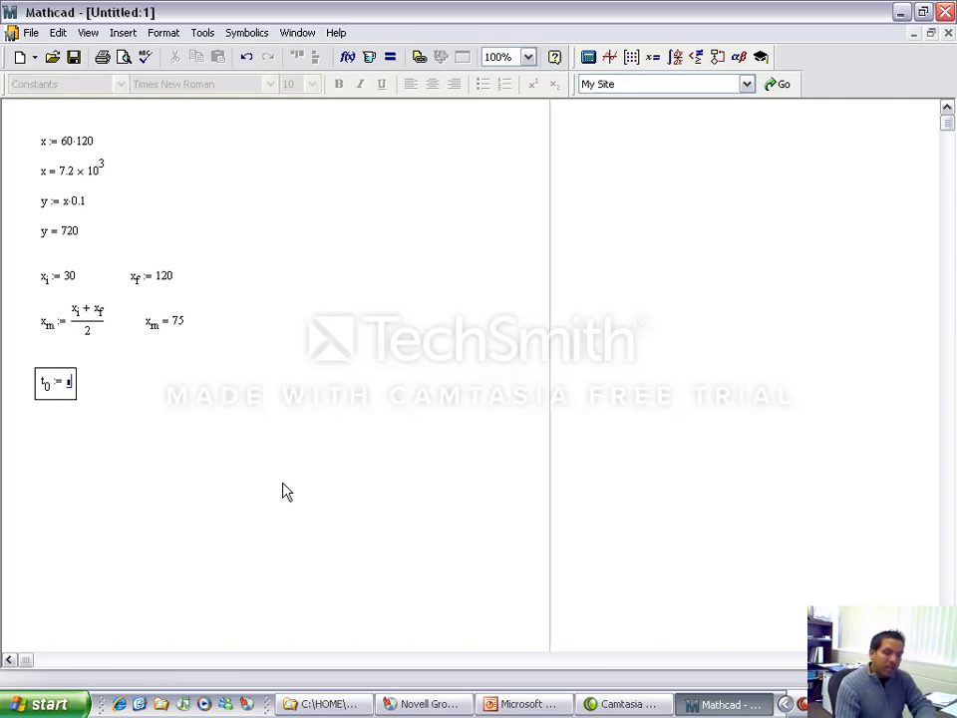
{"action": "type", "text": "22"}
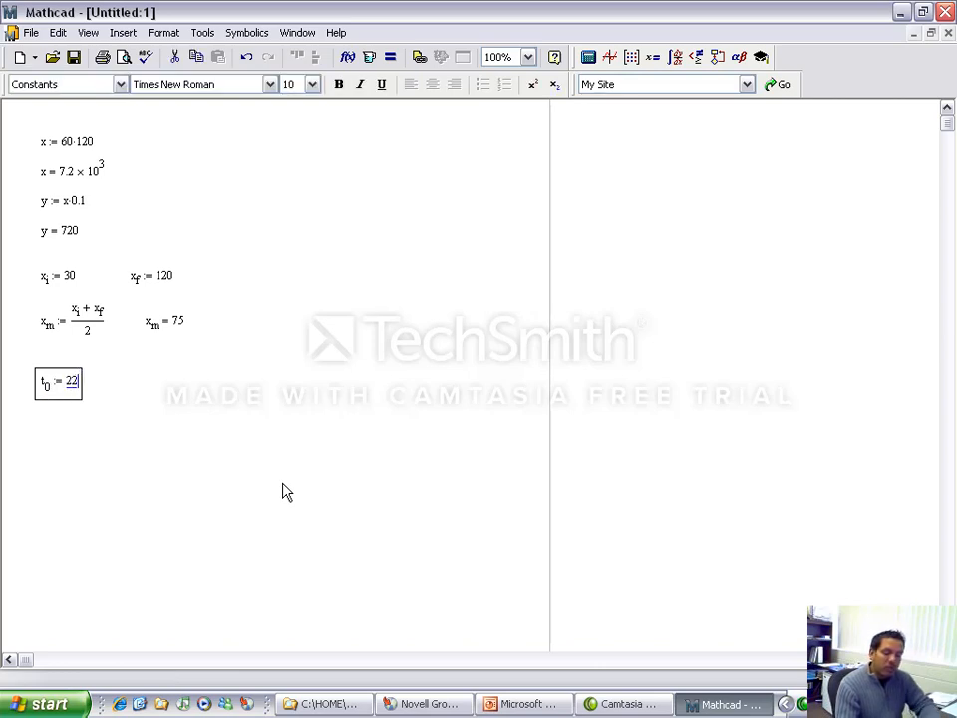
{"action": "key", "text": "Return"}
Assign 31 to t with the array subscript 1 on the line below t_0
{"action": "type", "text": "t"}
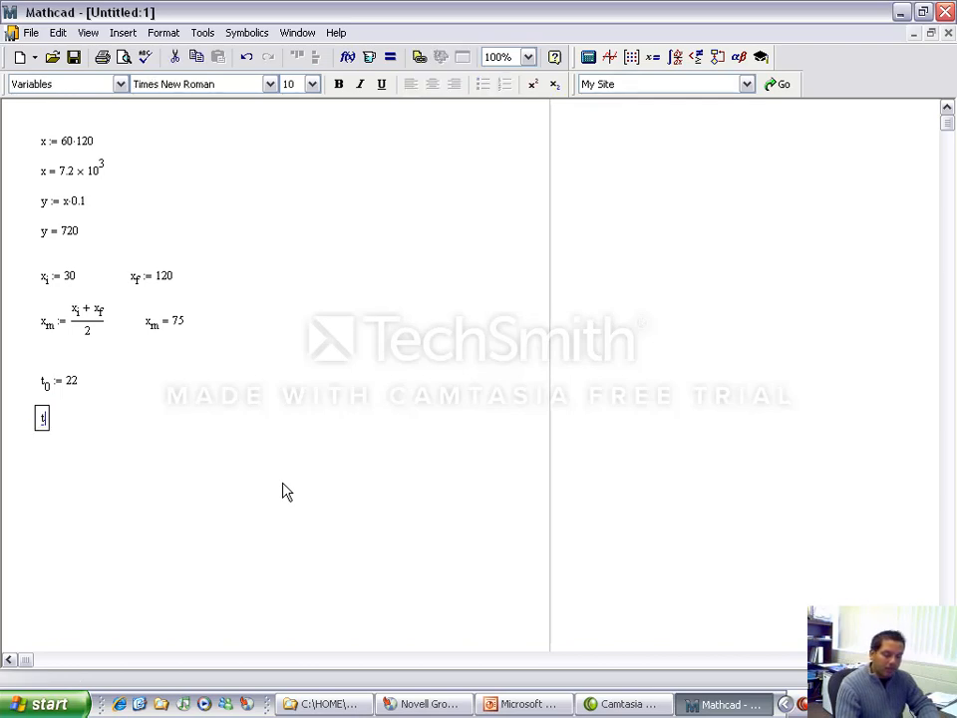
{"action": "type", "text": "0 :="}
{"action": "key", "text": "BackSpace"}
{"action": "type", "text": "."}
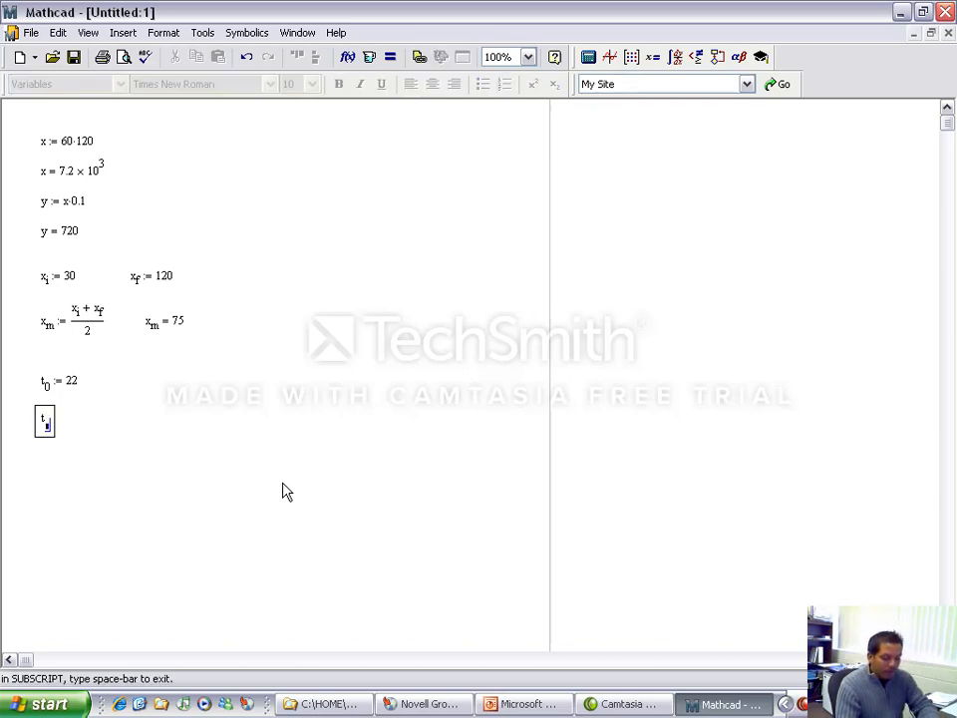
{"action": "type", "text": "1:="}
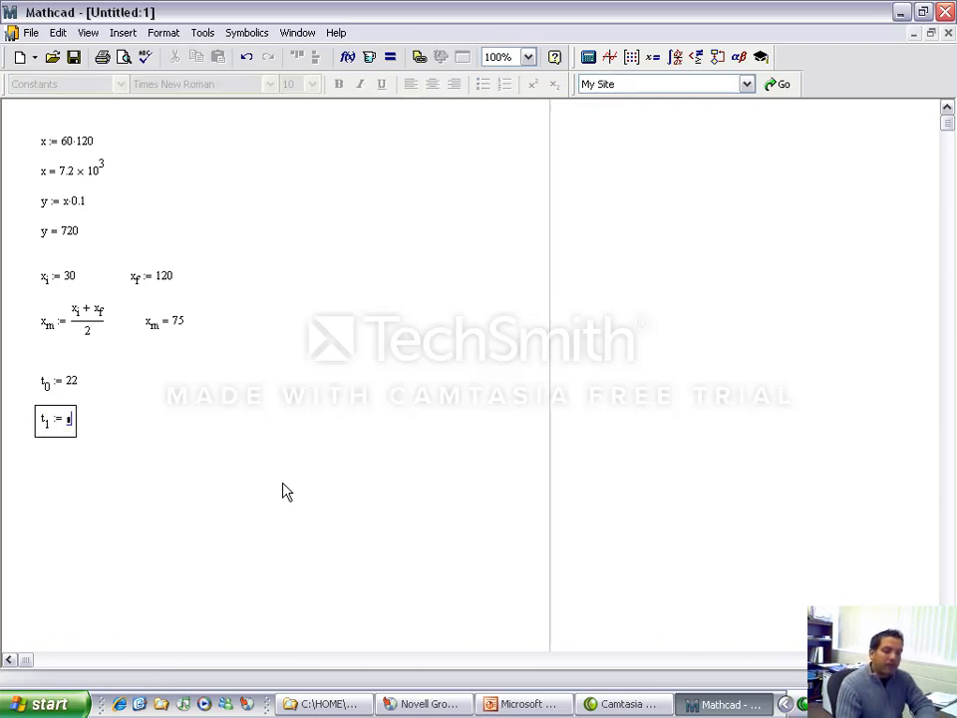
{"action": "type", "text": "31"}
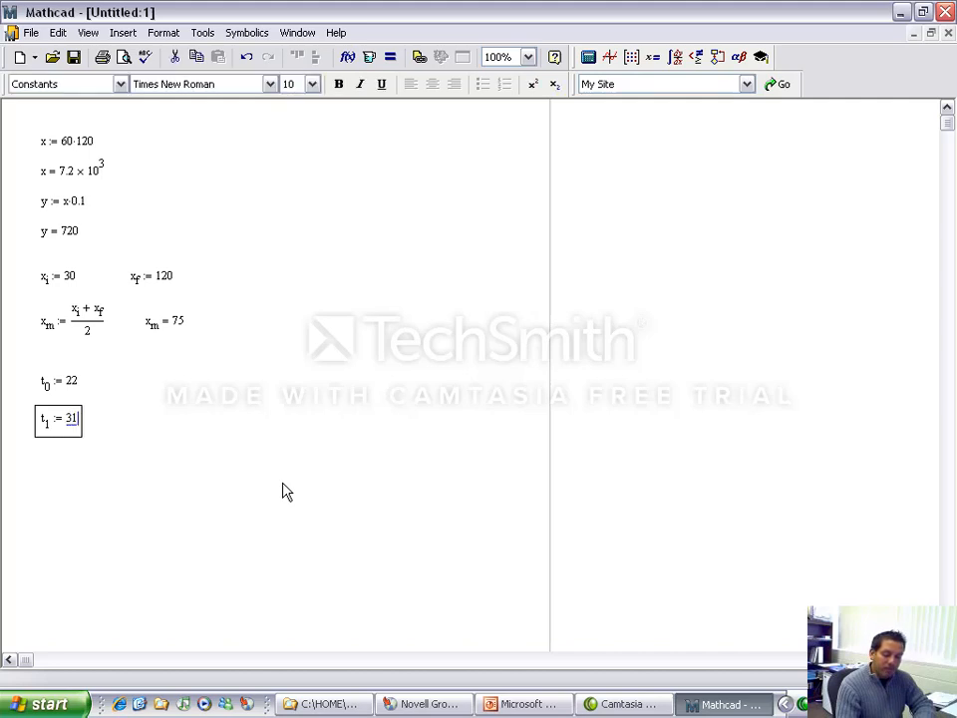
{"action": "key", "text": "Return"}
Assign 9 to t with the array subscript 2 on the line below t_1
{"action": "type", "text": "t"}
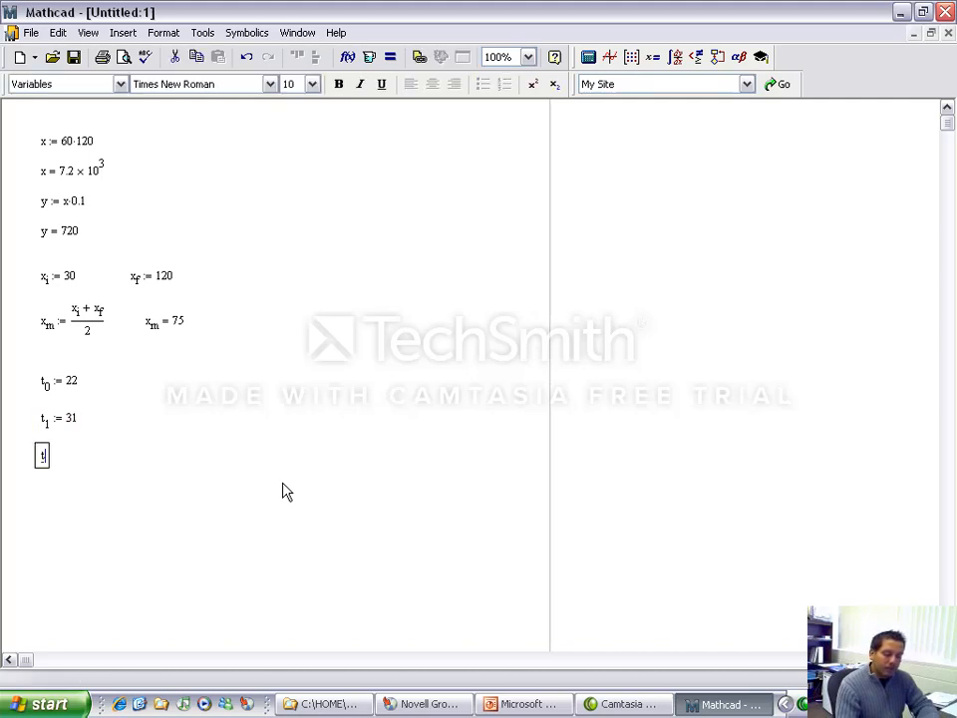
{"action": "type", "text": ".2"}
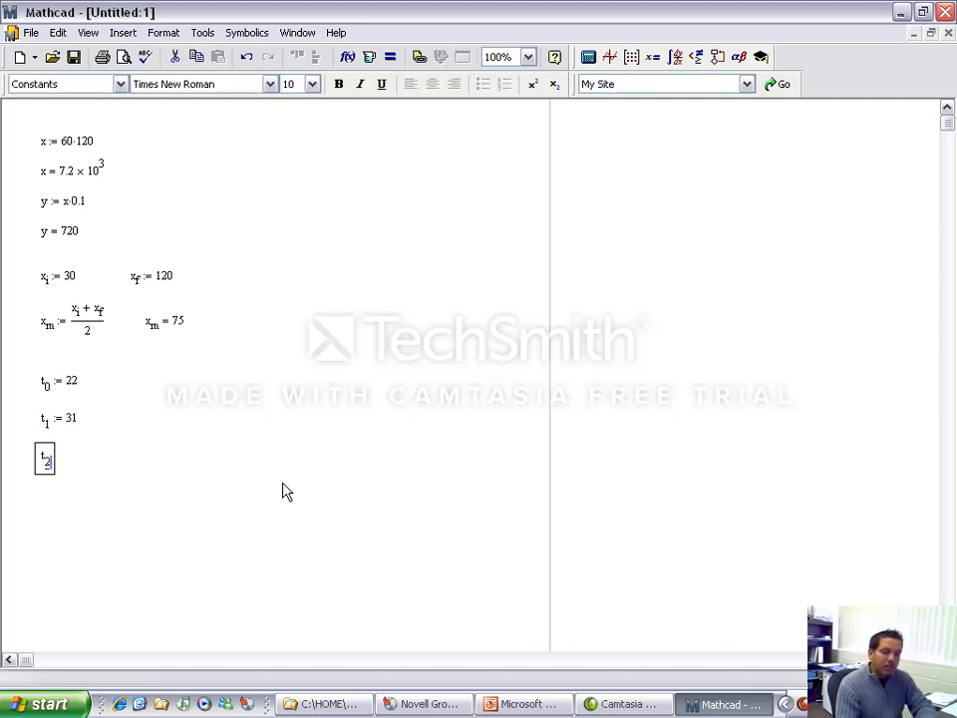
{"action": "type", "text": ":9"}
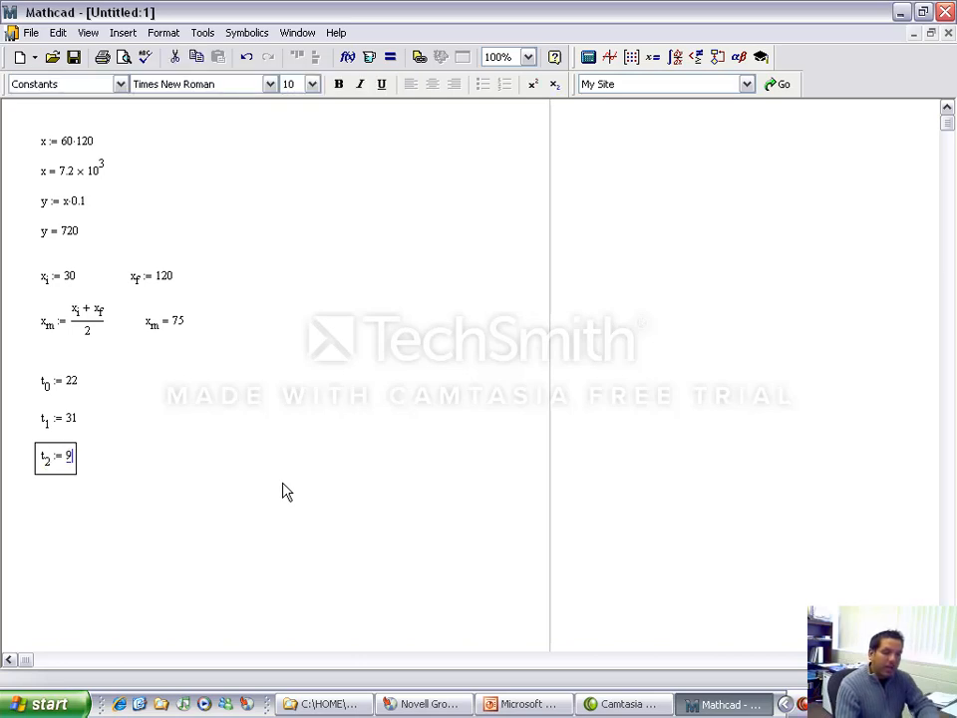
{"action": "key", "text": "Return"}
Assign 12 to t with the array subscript 3 on the line below t_2
{"action": "type", "text": "t"}
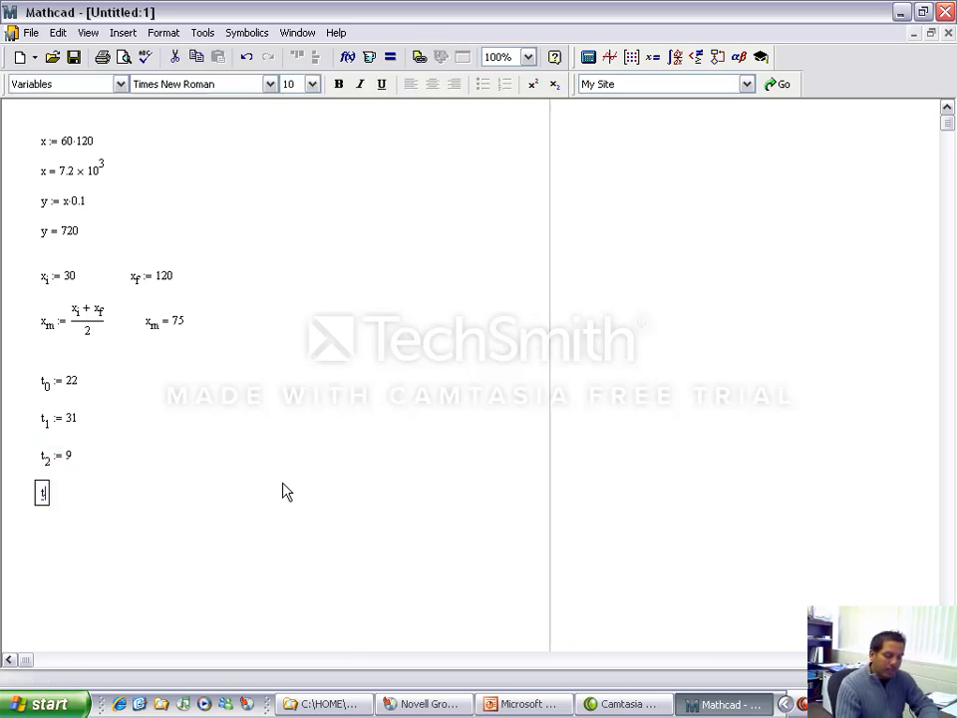
{"action": "type", "text": ".3"}
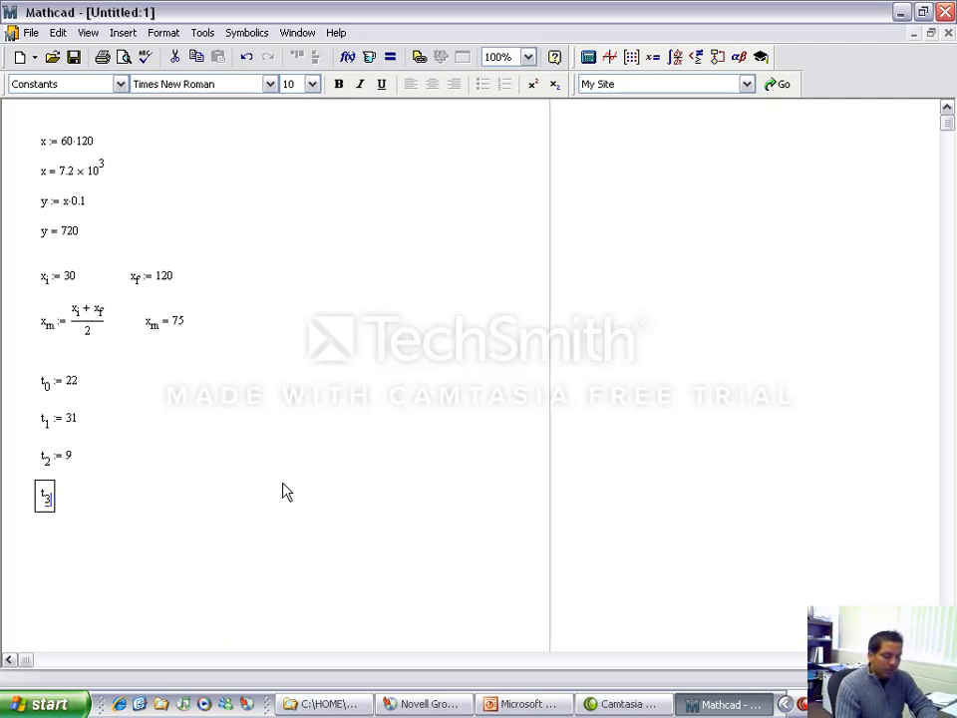
{"action": "type", "text": ":="}
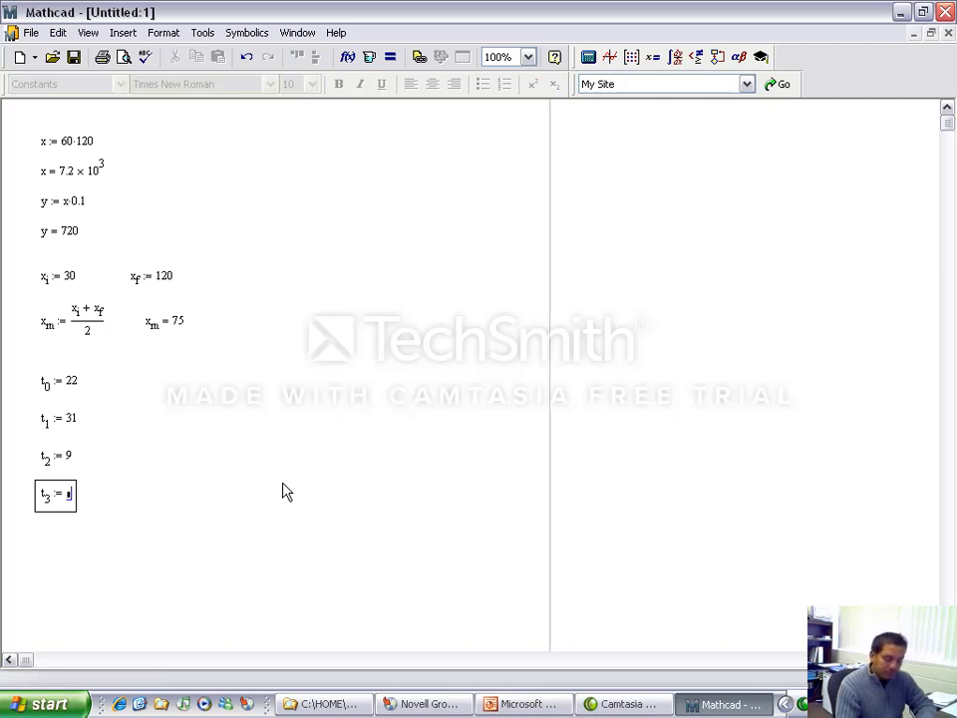
{"action": "type", "text": "12"}
Evaluate and display the whole array t beside the t_3 definition
{"action": "key", "text": "Right"}
{"action": "key", "text": "Right"}
{"action": "key", "text": "Right"}
{"action": "key", "text": "Right"}
{"action": "key", "text": "Right"}
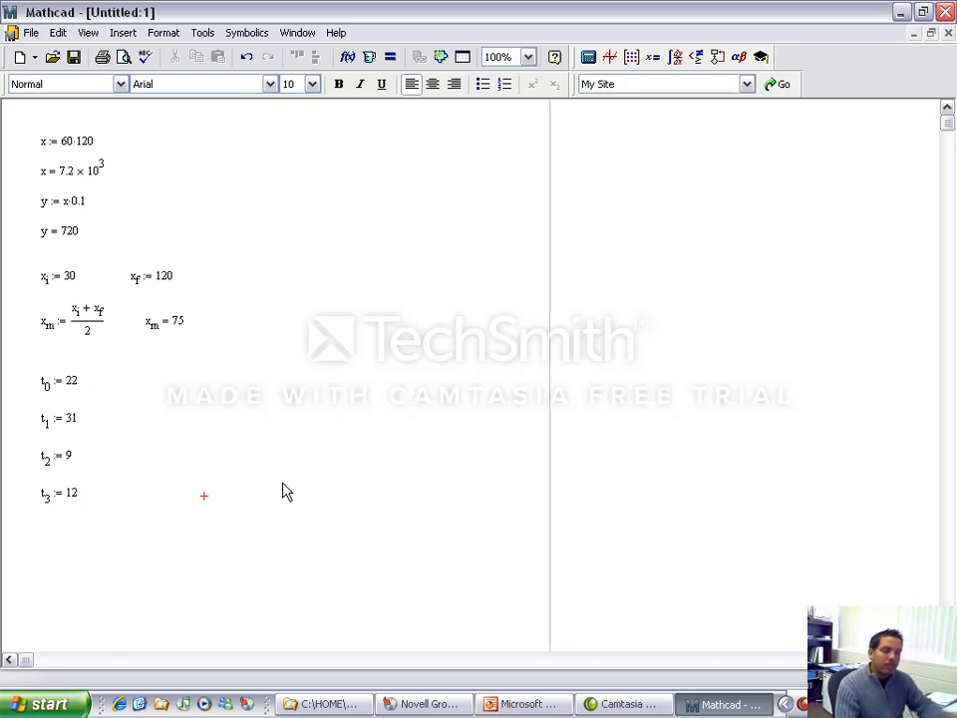
{"action": "type", "text": "t "}
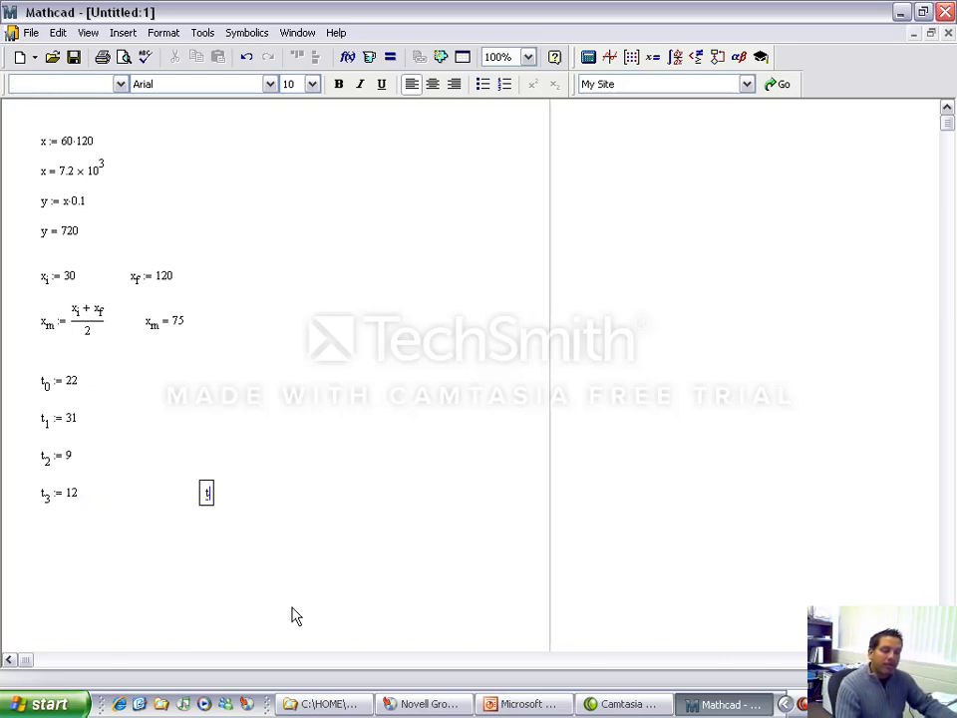
{"action": "type", "text": "="}
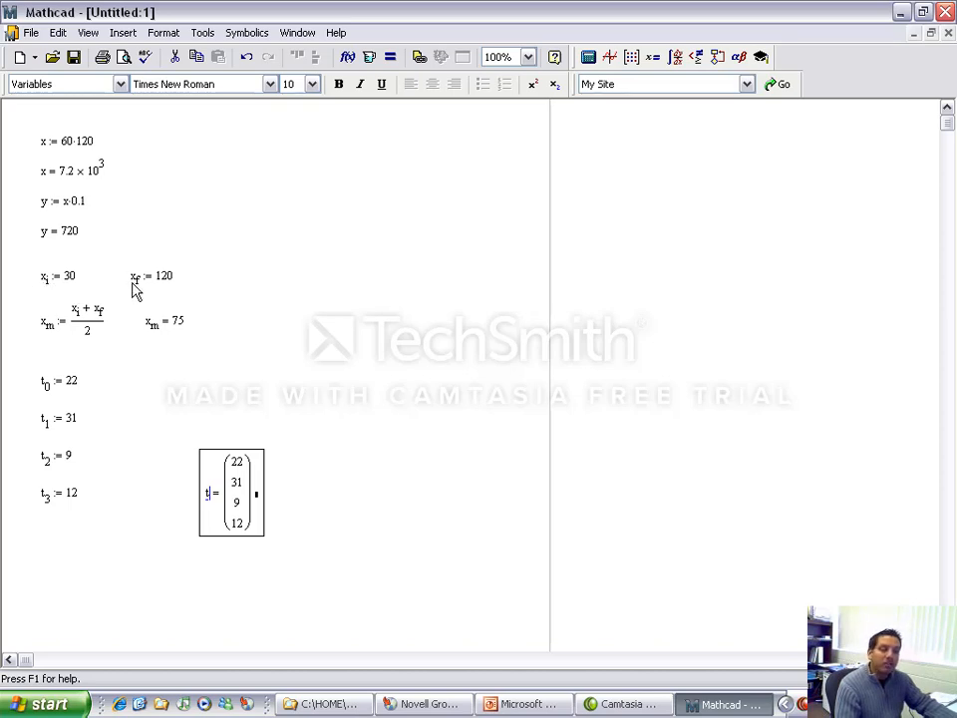
{"action": "left_click", "coordinate": [40, 570]}
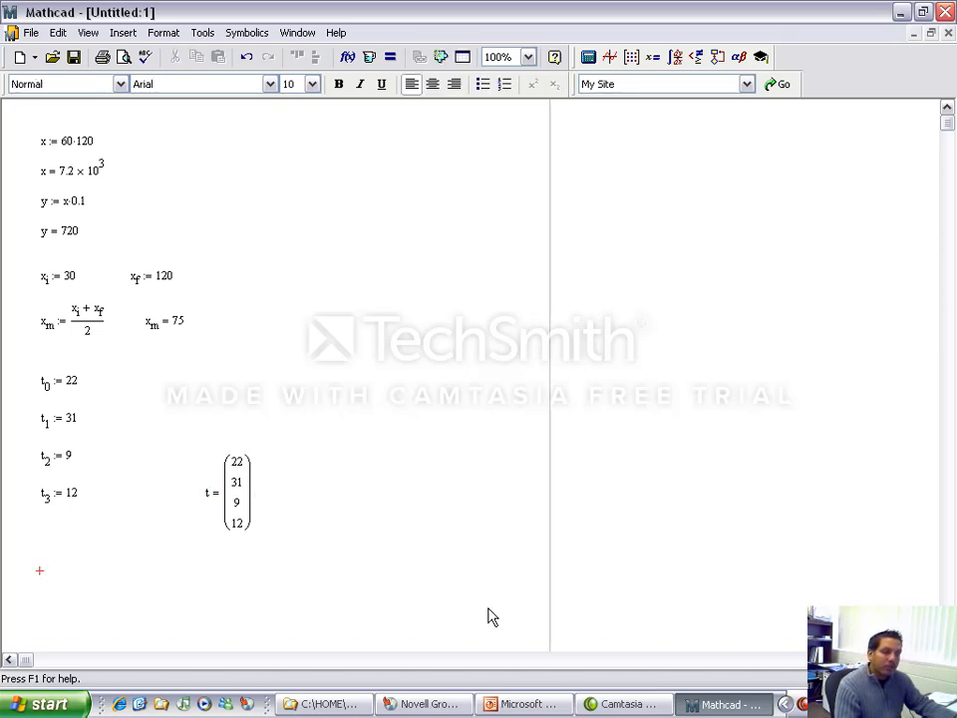
Switch to PowerPoint and present the MathCAD Units slide of MathCAD_01.ppt as a slide show
{"action": "left_click", "coordinate": [523, 704]}
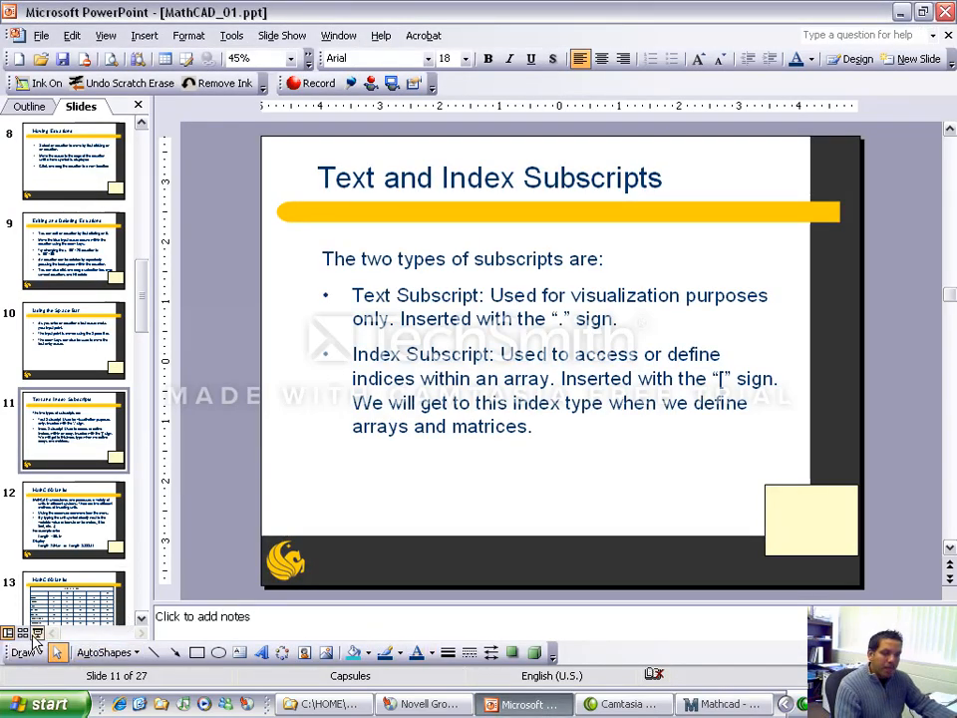
{"action": "left_click", "coordinate": [37, 635]}
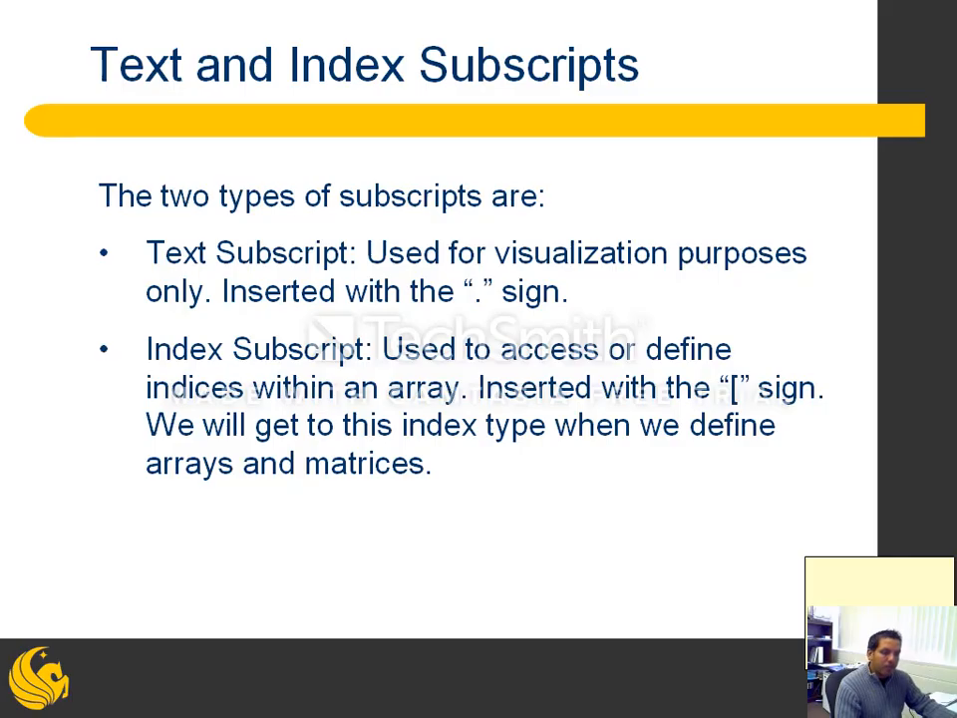
{"action": "key", "text": "Right"}
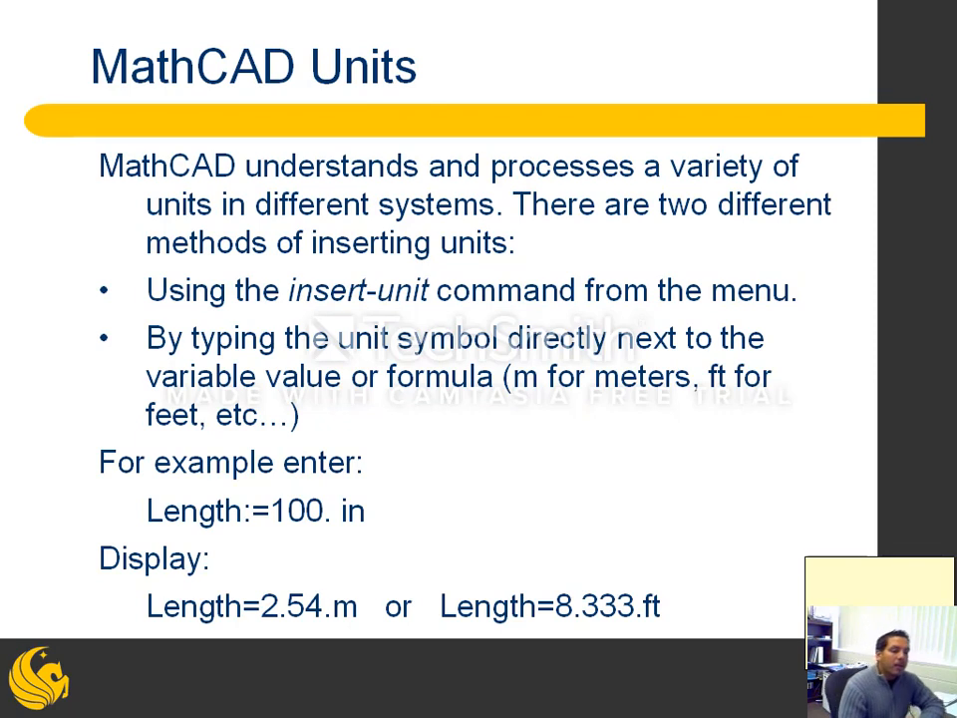
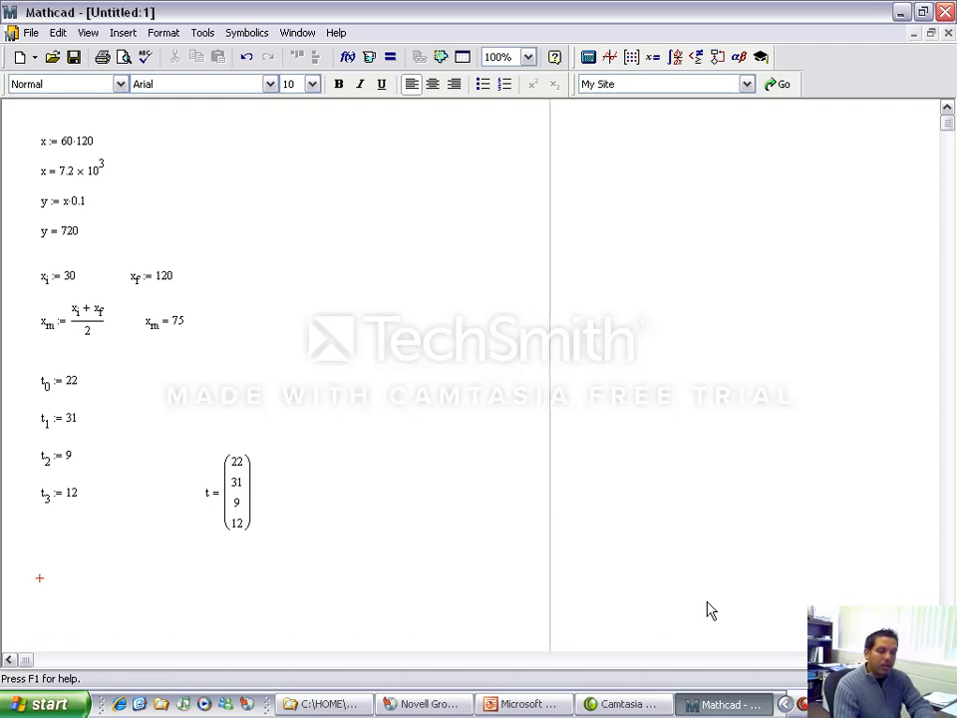
Below the t definitions in Mathcad, assign 100 multiplied by the unit in to L
{"action": "type", "text": "t"}
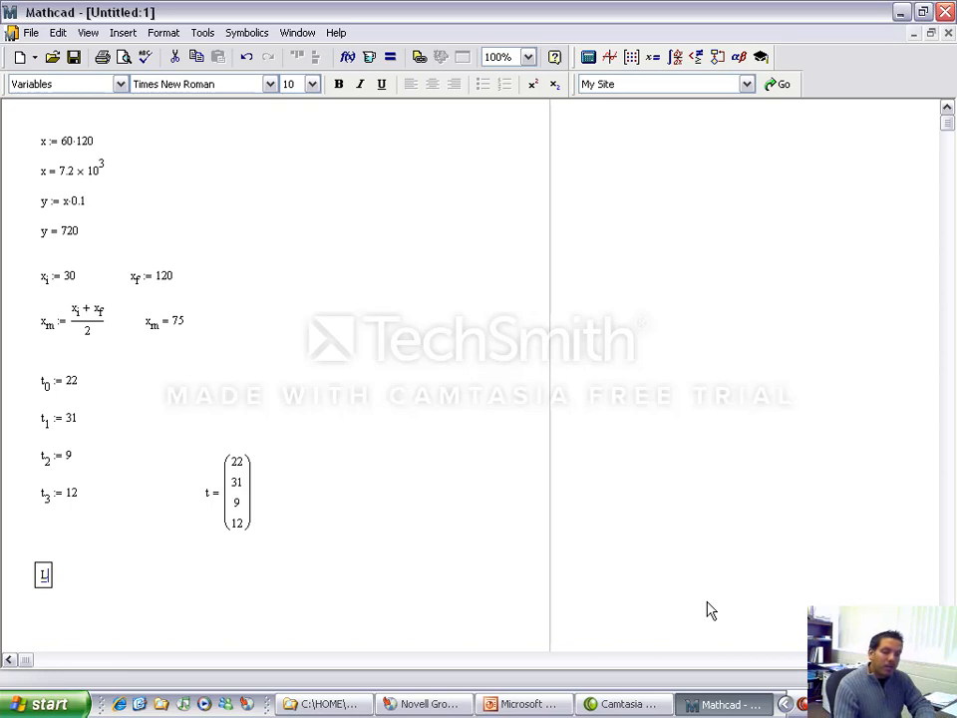
{"action": "type", "text": ":="}
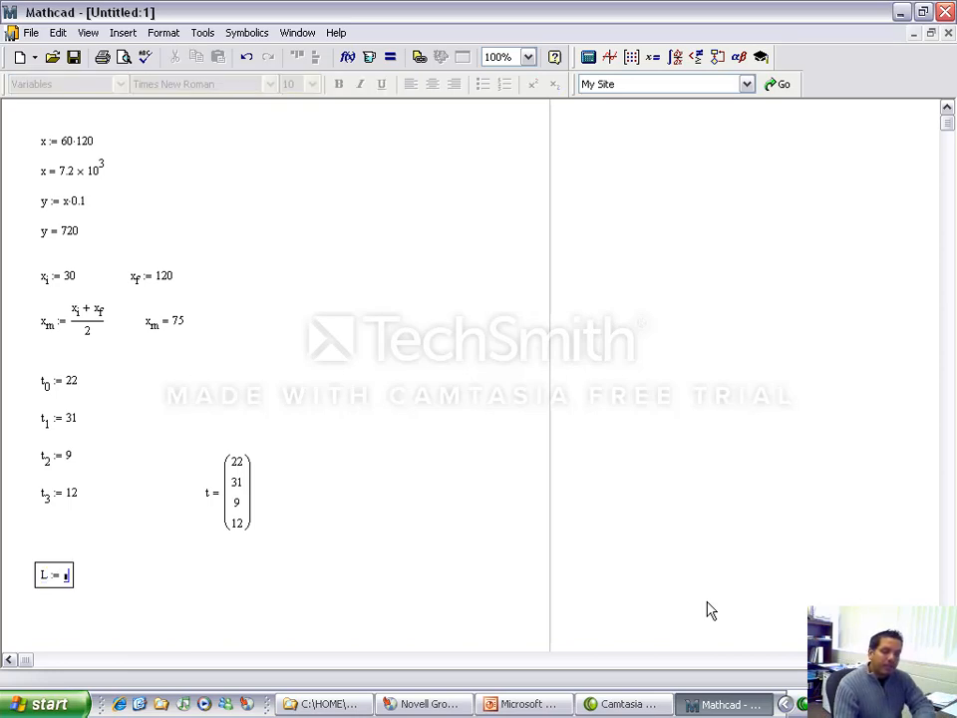
{"action": "type", "text": "100"}
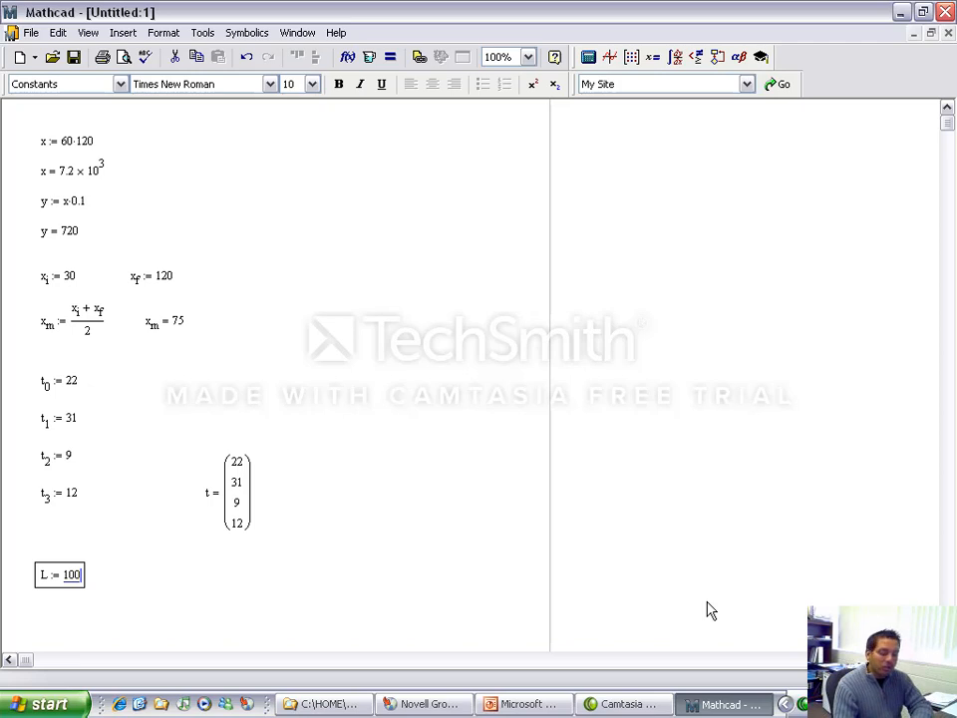
{"action": "type", "text": "*in"}
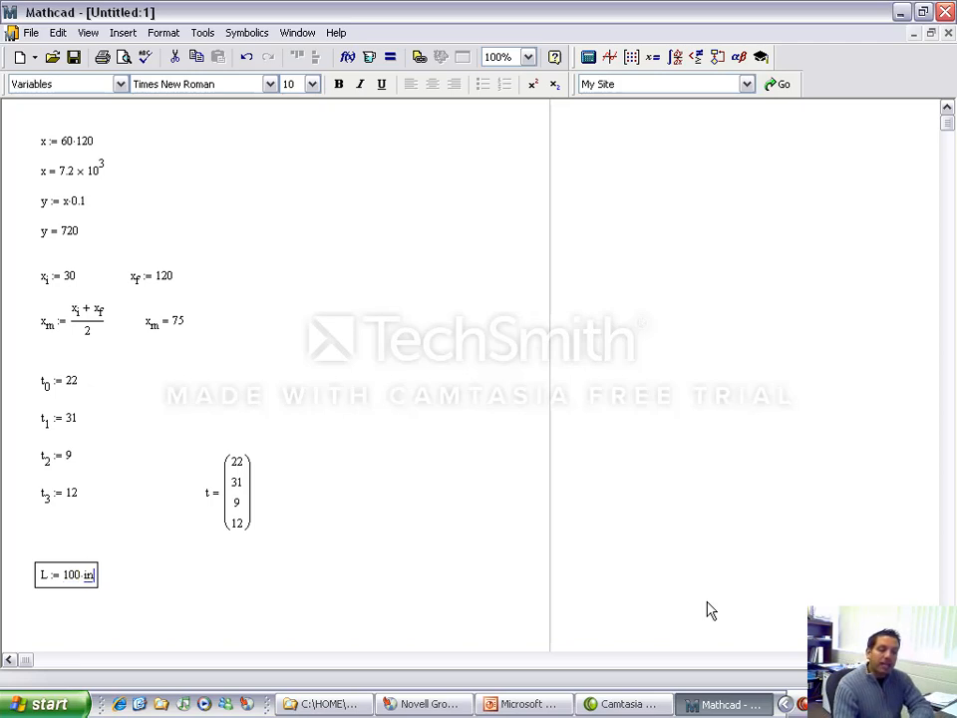
Re-enter the unit of L by writing in directly after 100 without a multiplication operator
{"action": "key", "text": "BackSpace"}
{"action": "key", "text": "BackSpace"}
{"action": "key", "text": "BackSpace"}
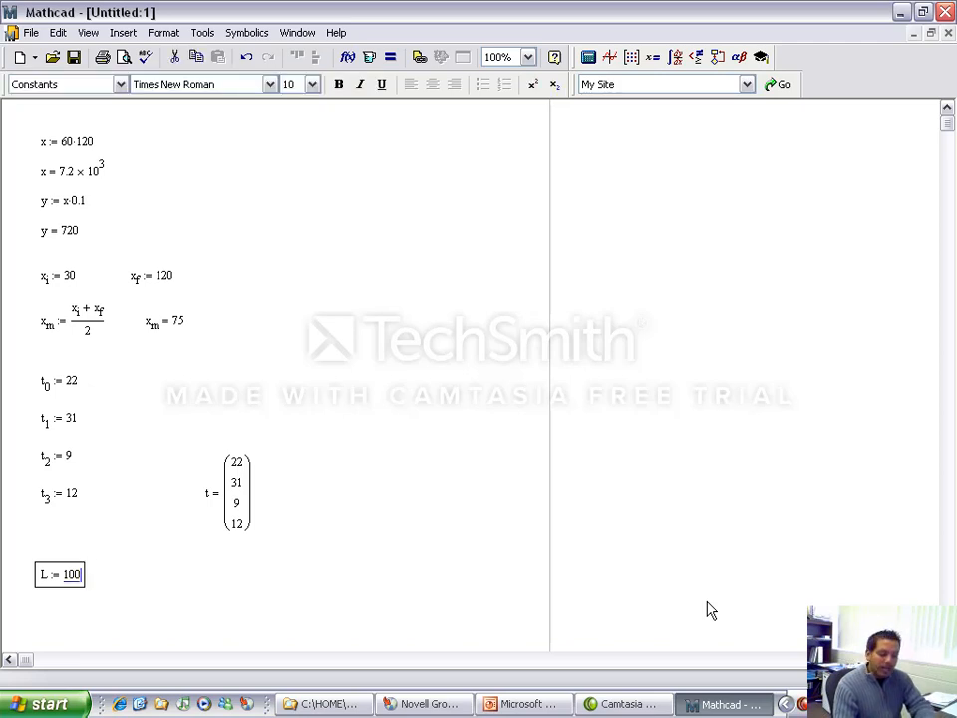
{"action": "type", "text": "i"}
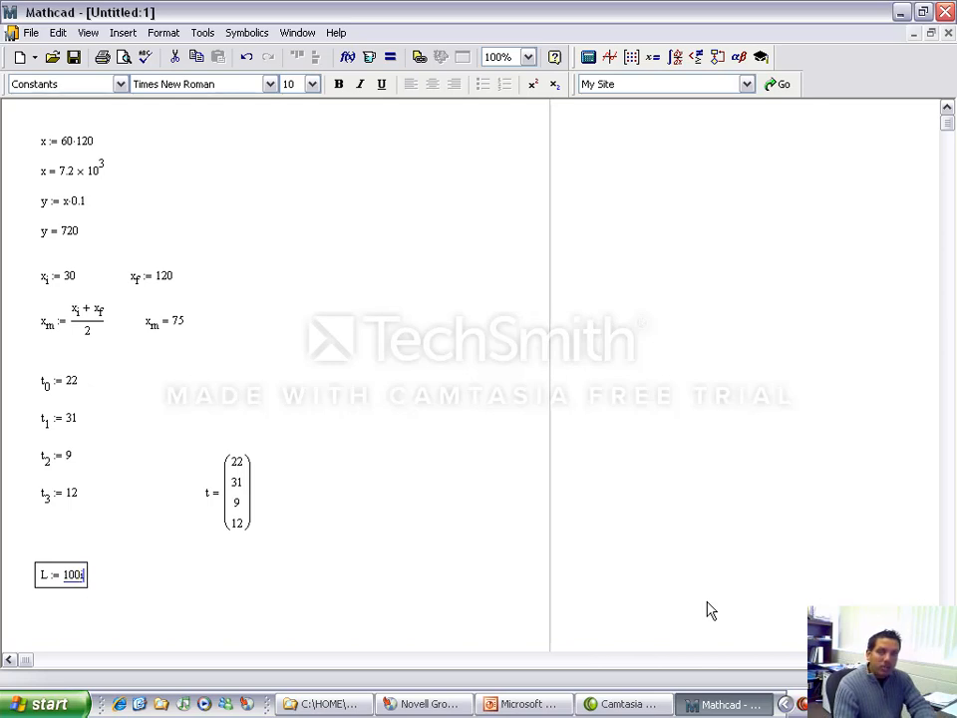
{"action": "type", "text": "n"}
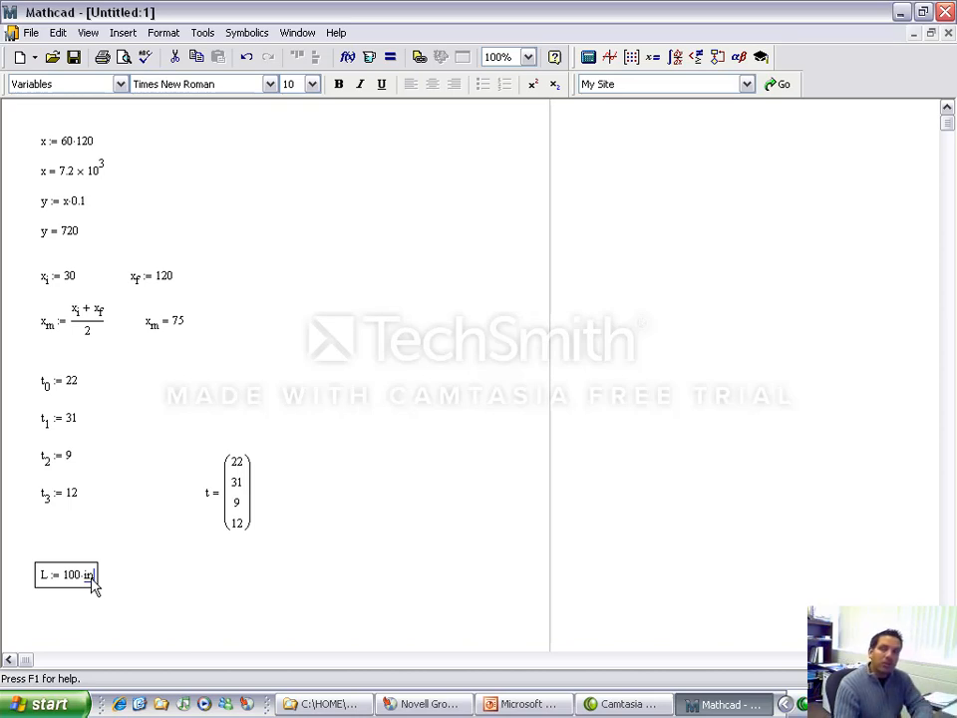
{"action": "key", "text": "Return"}
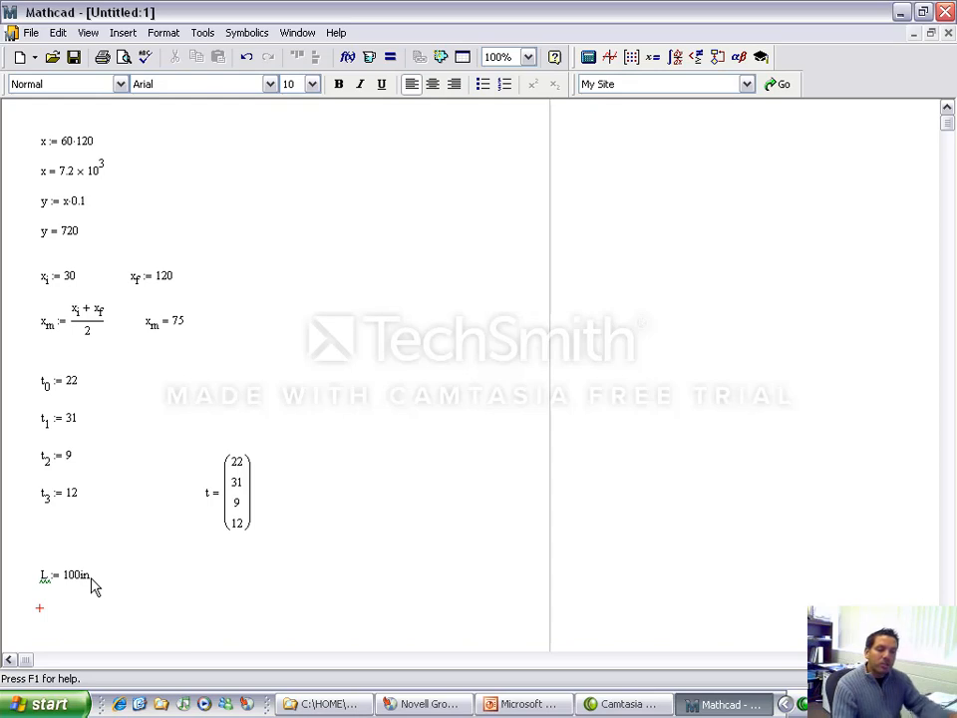
{"action": "left_click", "coordinate": [158, 578]}
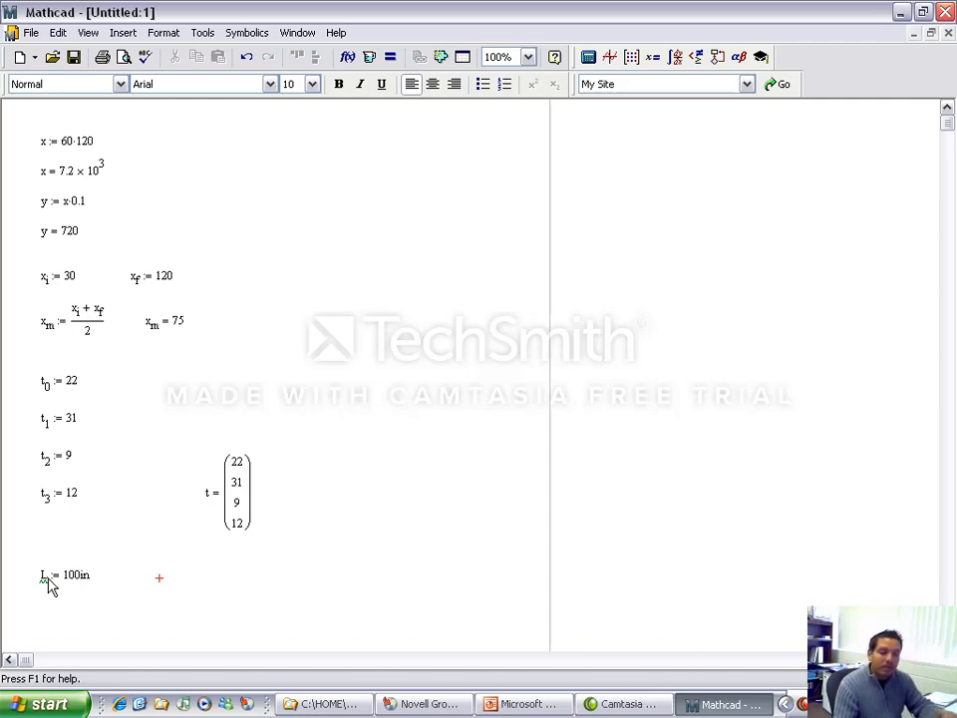
Rename the variable L to Len in its 100in definition
{"action": "scroll", "coordinate": [150, 574], "scroll_direction": "down", "scroll_amount": 2}
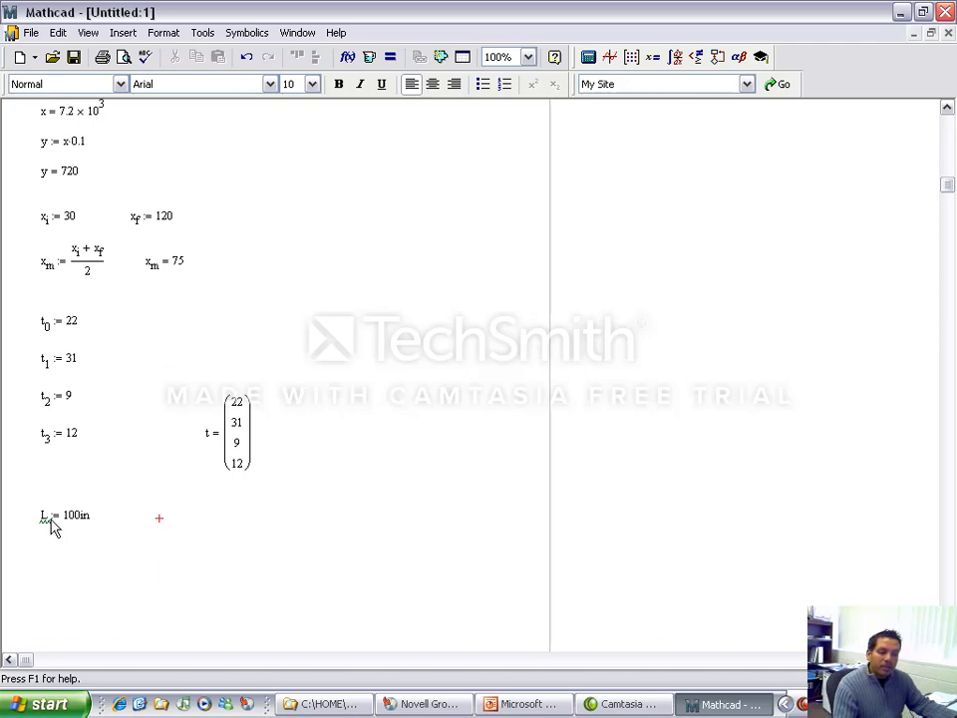
{"action": "left_click", "coordinate": [45, 517]}
{"action": "type", "text": "e"}
{"action": "left_click", "coordinate": [286, 608]}
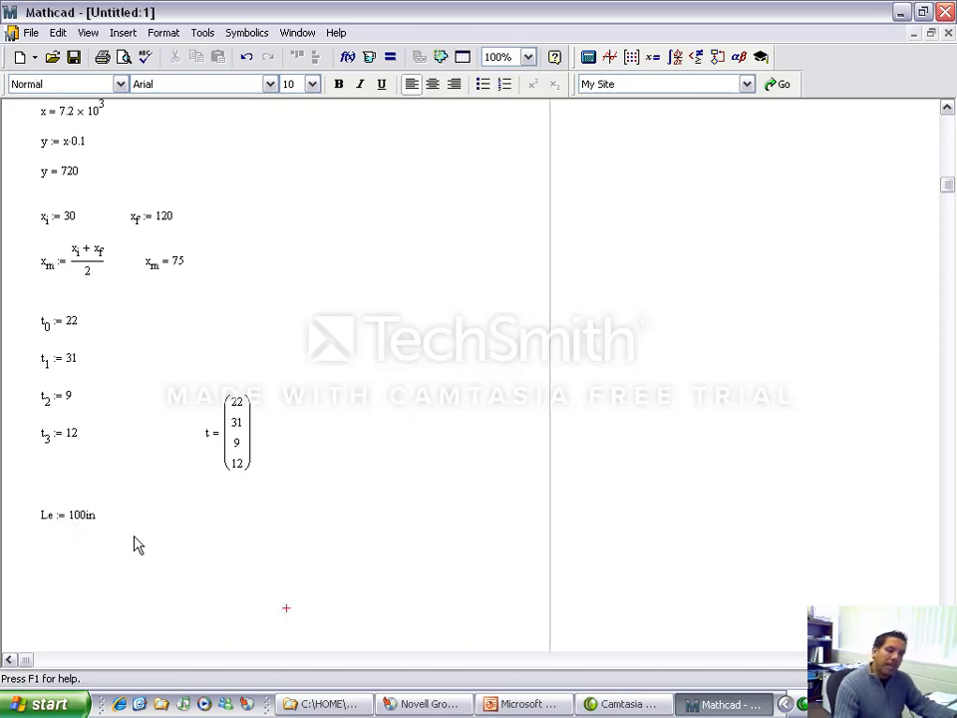
{"action": "left_click", "coordinate": [47, 518]}
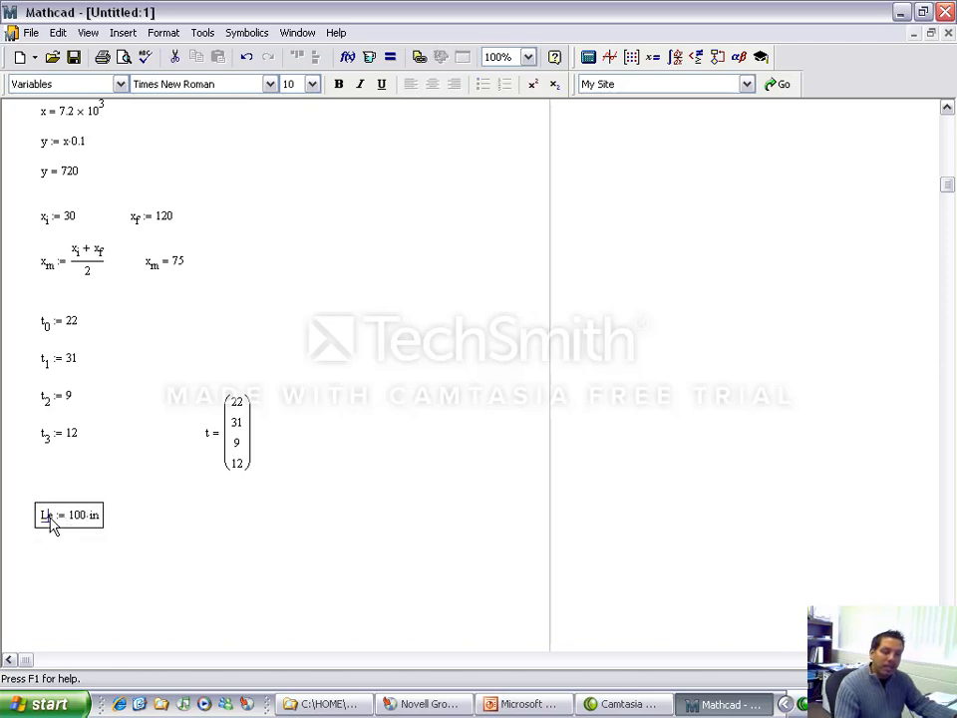
{"action": "type", "text": "n"}
{"action": "key", "text": "Return"}
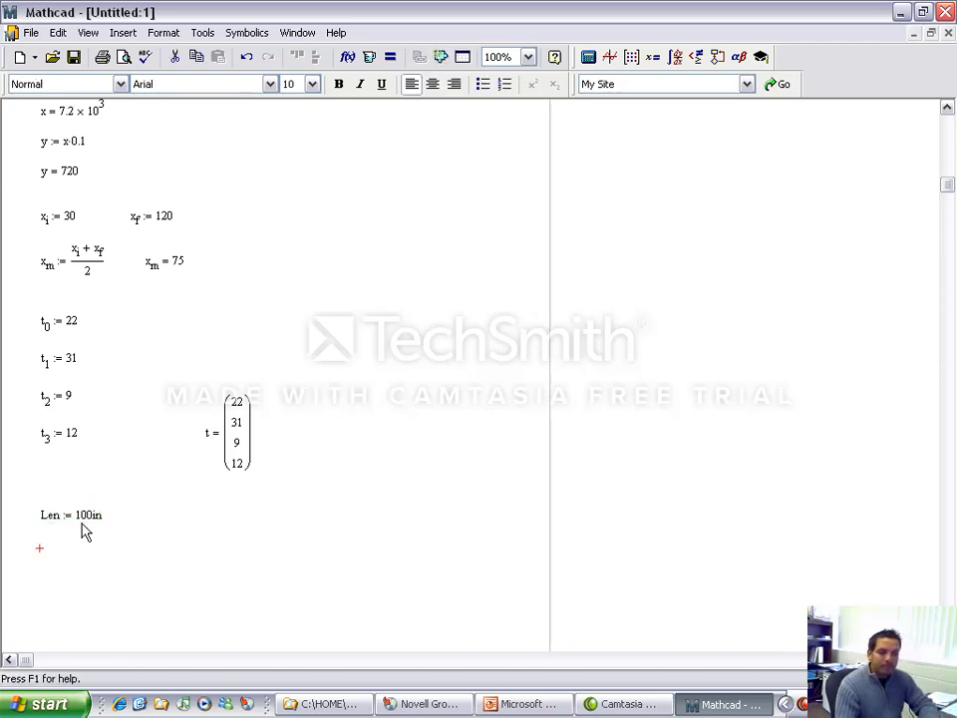
Shorten the variable name Len back to L
{"action": "left_click", "coordinate": [47, 520]}
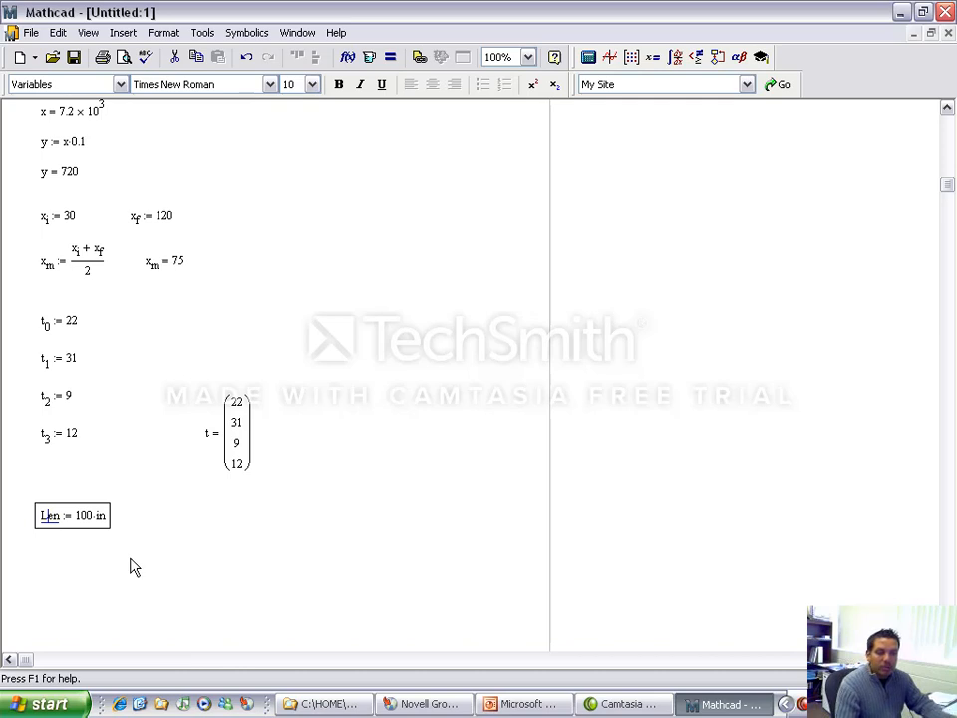
{"action": "key", "text": "Delete"}
{"action": "key", "text": "Delete"}
{"action": "key", "text": "Return"}
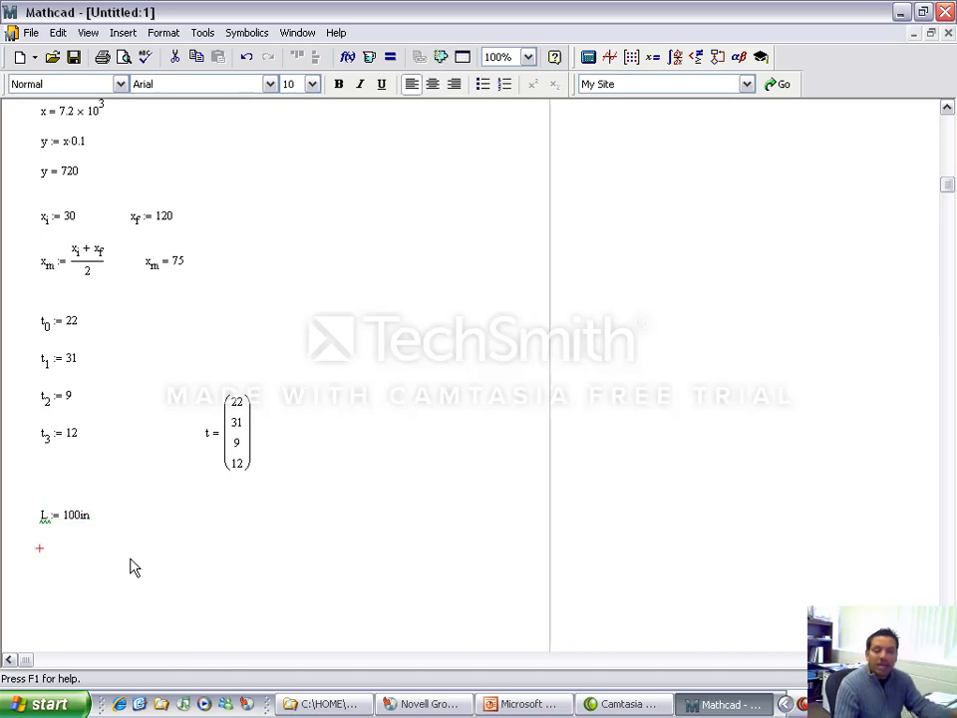
Change the variable name L to Len again in the 100in definition
{"action": "left_click", "coordinate": [44, 520]}
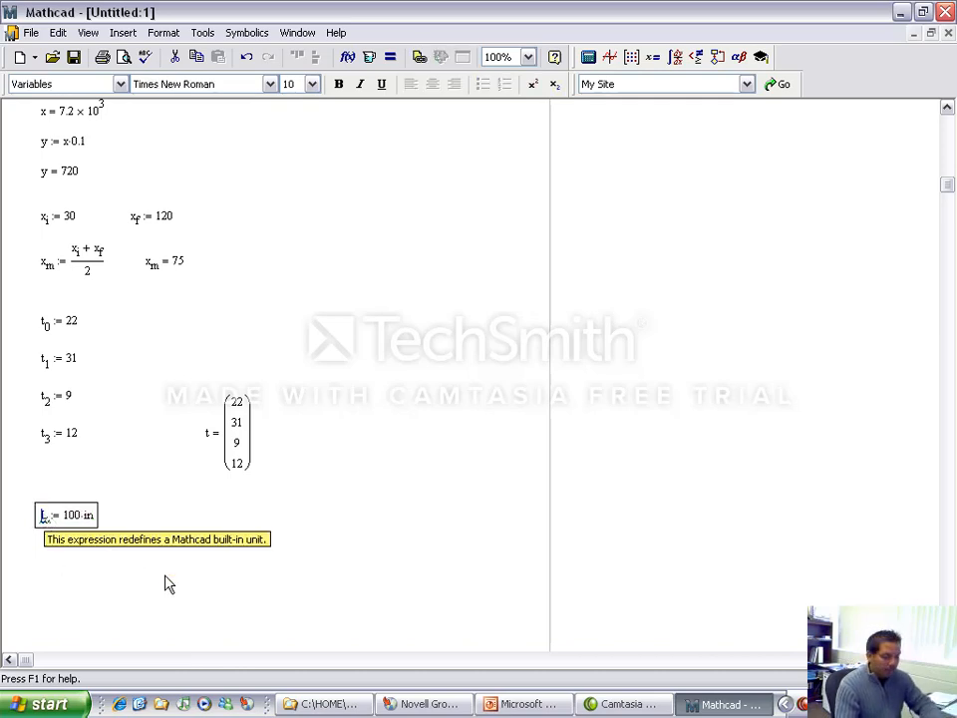
{"action": "type", "text": "en"}
{"action": "key", "text": "Return"}
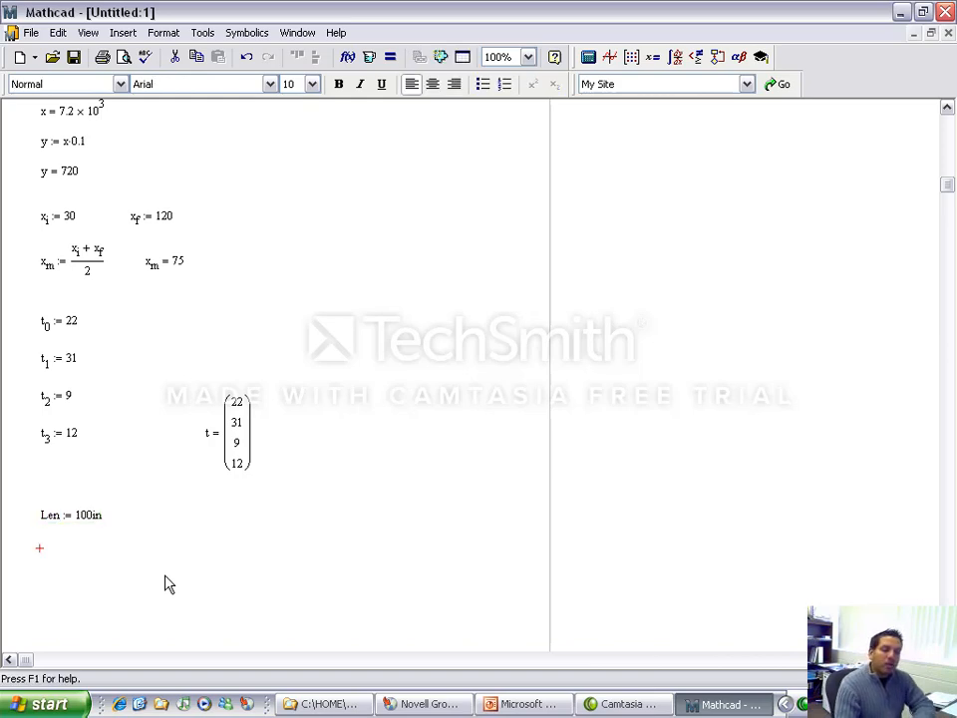
Evaluate and display Len on the line below its definition
{"action": "type", "text": "L"}
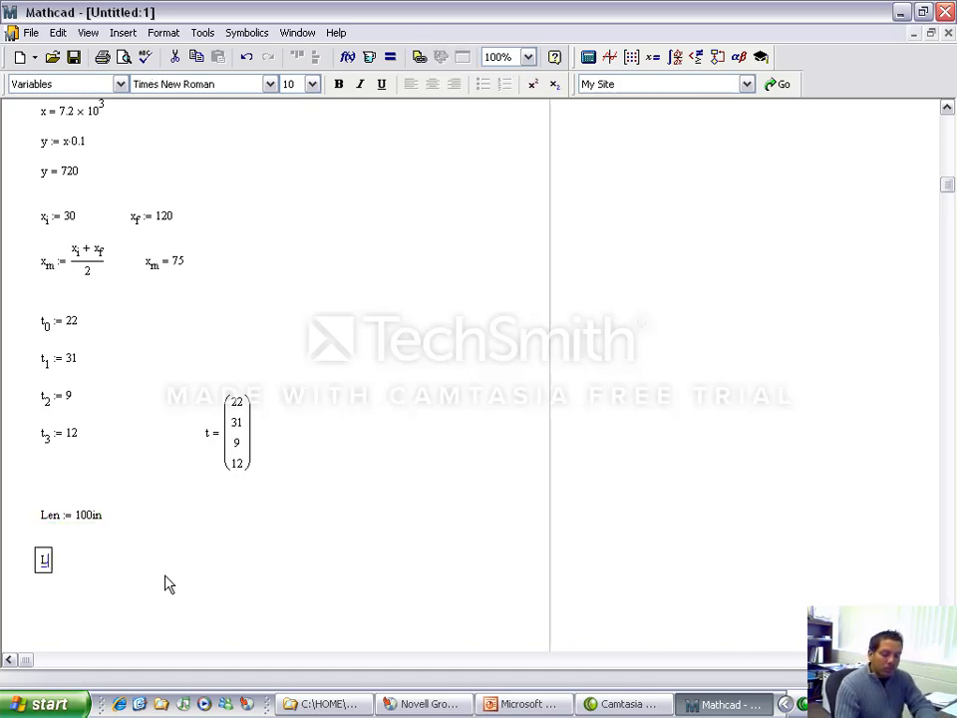
{"action": "type", "text": "en = 2.54·m"}
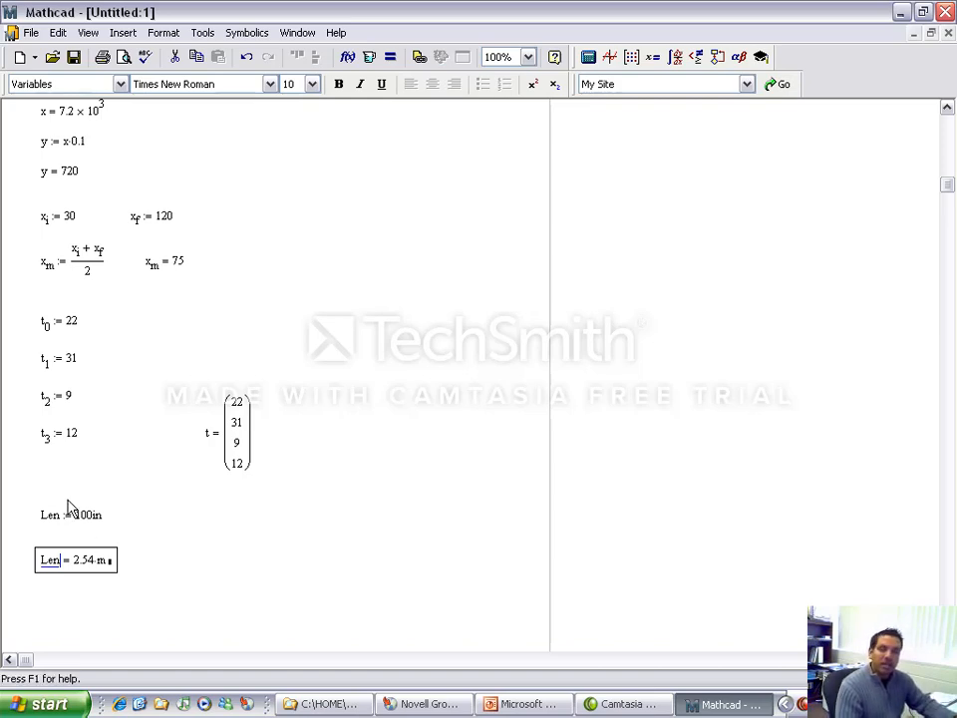
{"action": "left_click", "coordinate": [100, 581]}
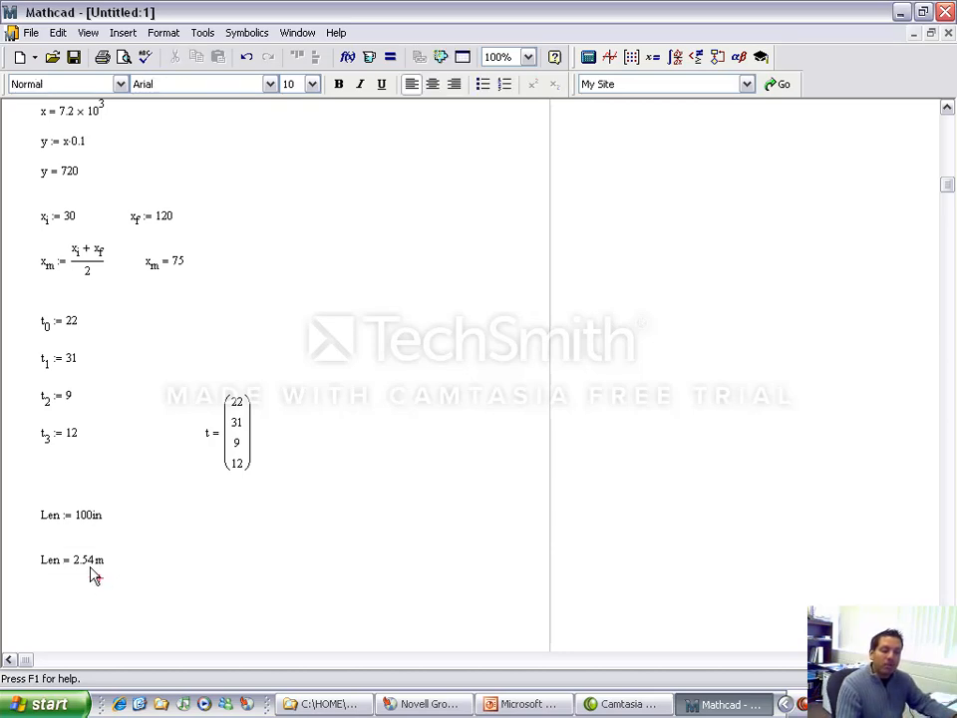
Display the evaluated result of Len in inches (in)
{"action": "left_click", "coordinate": [144, 564]}
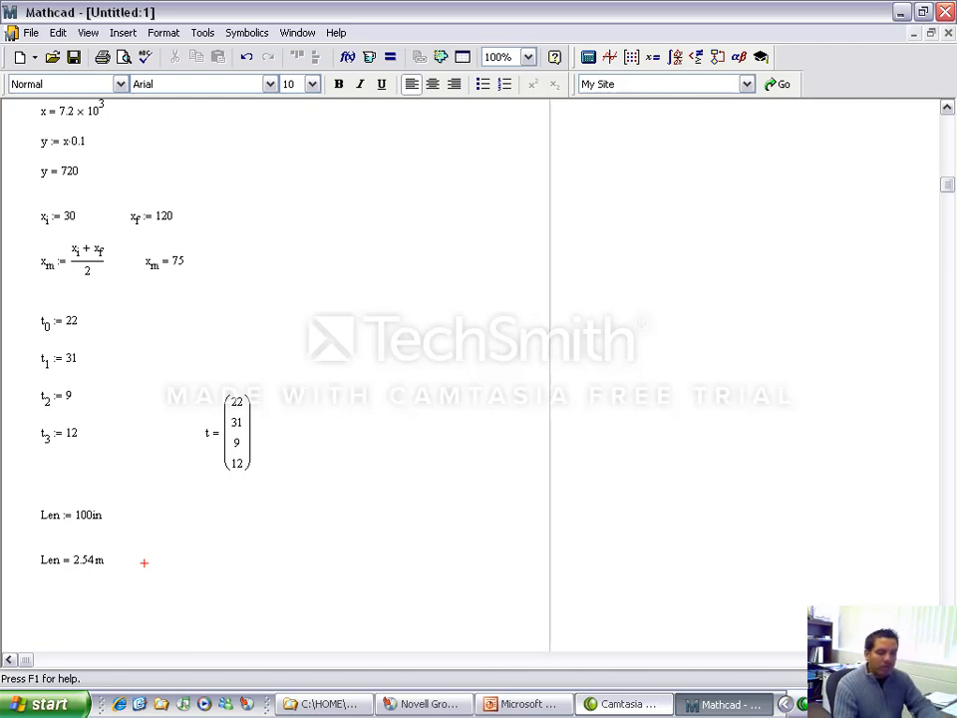
{"action": "left_click", "coordinate": [106, 569]}
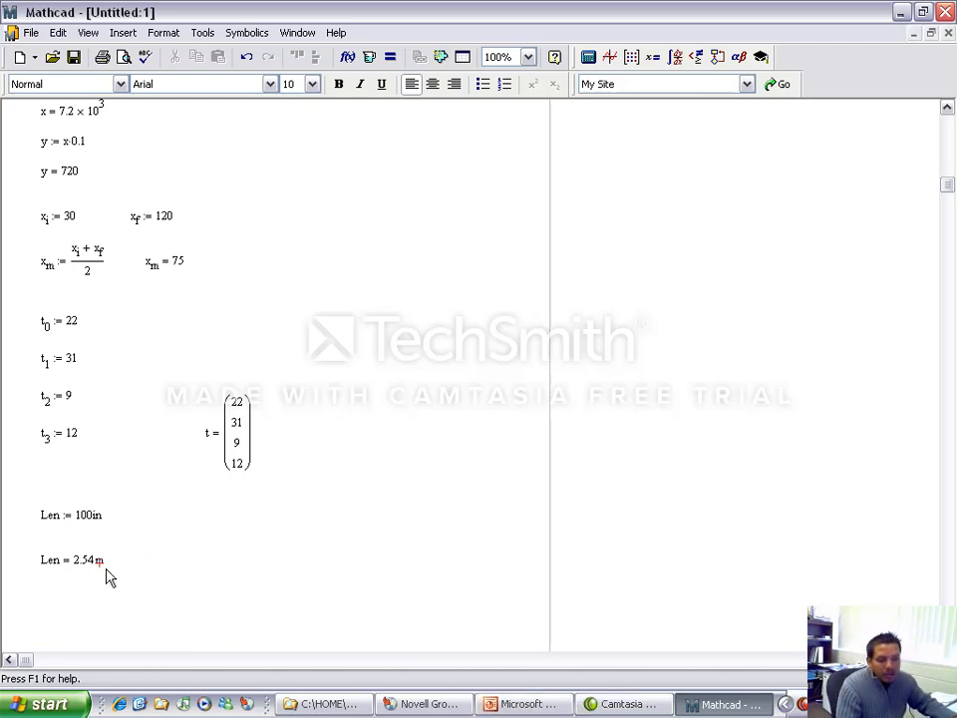
{"action": "left_click", "coordinate": [91, 564]}
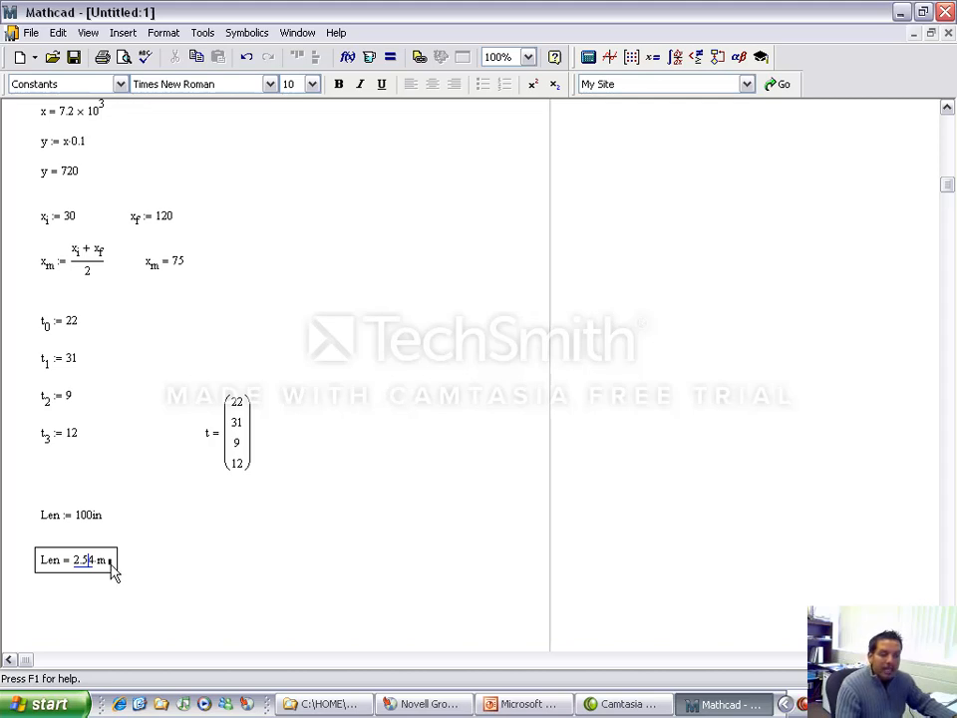
{"action": "left_click", "coordinate": [111, 564]}
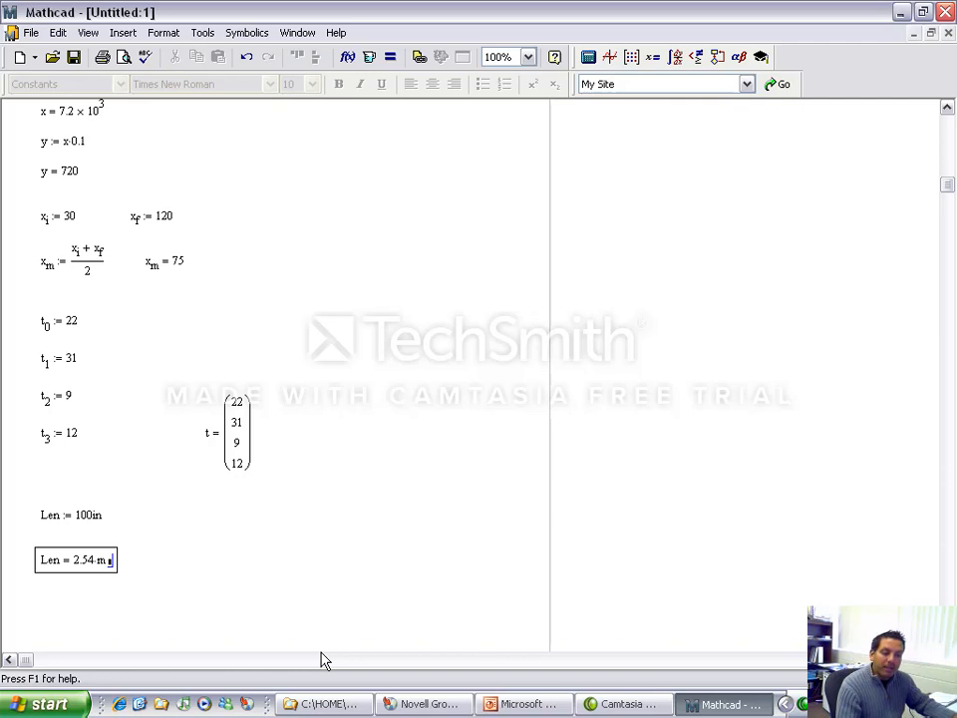
{"action": "type", "text": "in"}
{"action": "key", "text": "Return"}
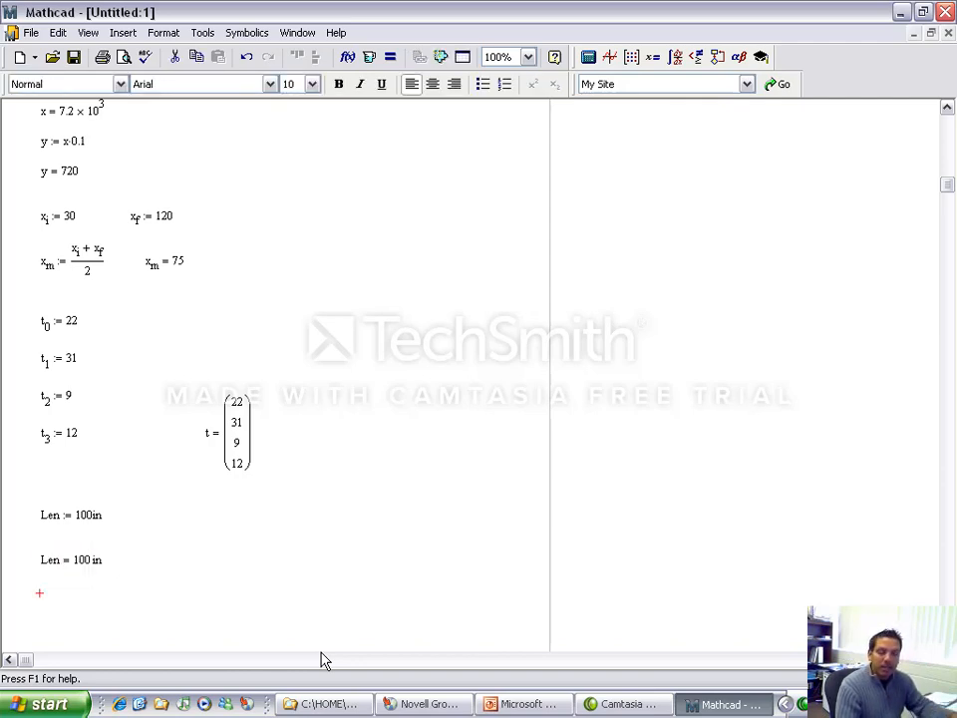
Change the display unit of the evaluated Len result to feet (ft)
{"action": "left_click", "coordinate": [104, 561]}
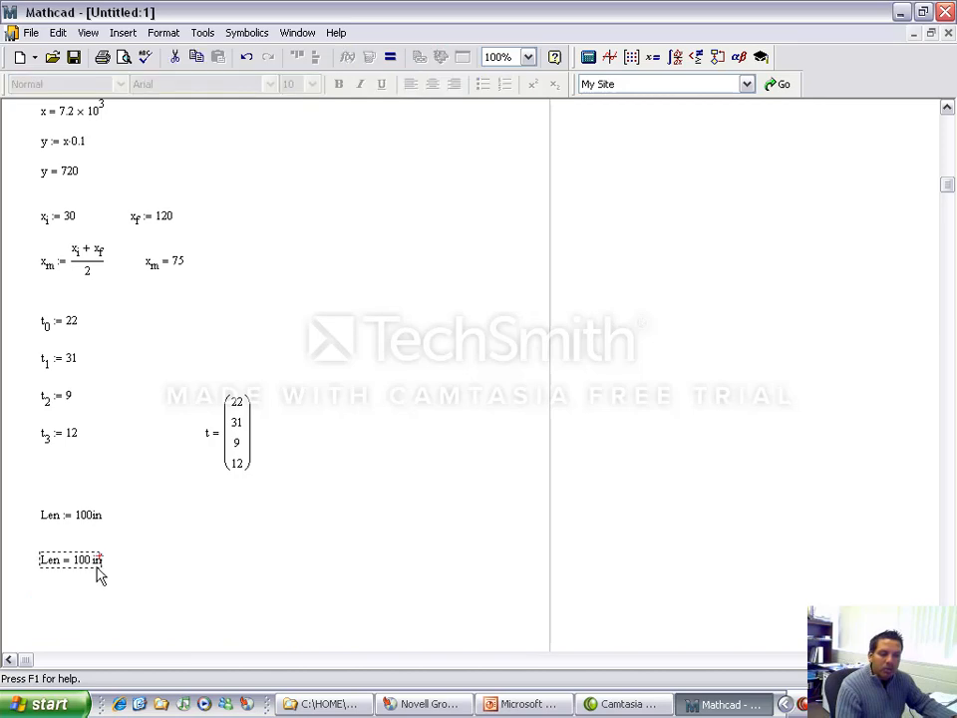
{"action": "left_click", "coordinate": [107, 596]}
{"action": "left_click", "coordinate": [93, 564]}
{"action": "key", "text": "Right"}
{"action": "key", "text": "Right"}
{"action": "key", "text": "Right"}
{"action": "key", "text": "Right"}
{"action": "key", "text": "Left"}
{"action": "key", "text": "Left"}
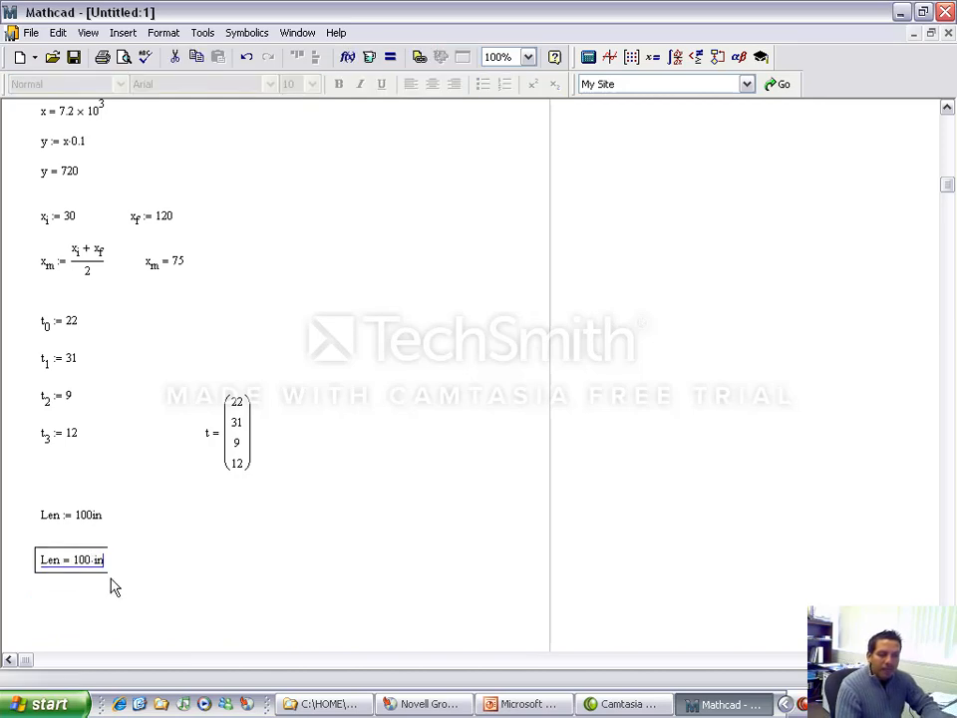
{"action": "key", "text": "BackSpace"}
{"action": "key", "text": "BackSpace"}
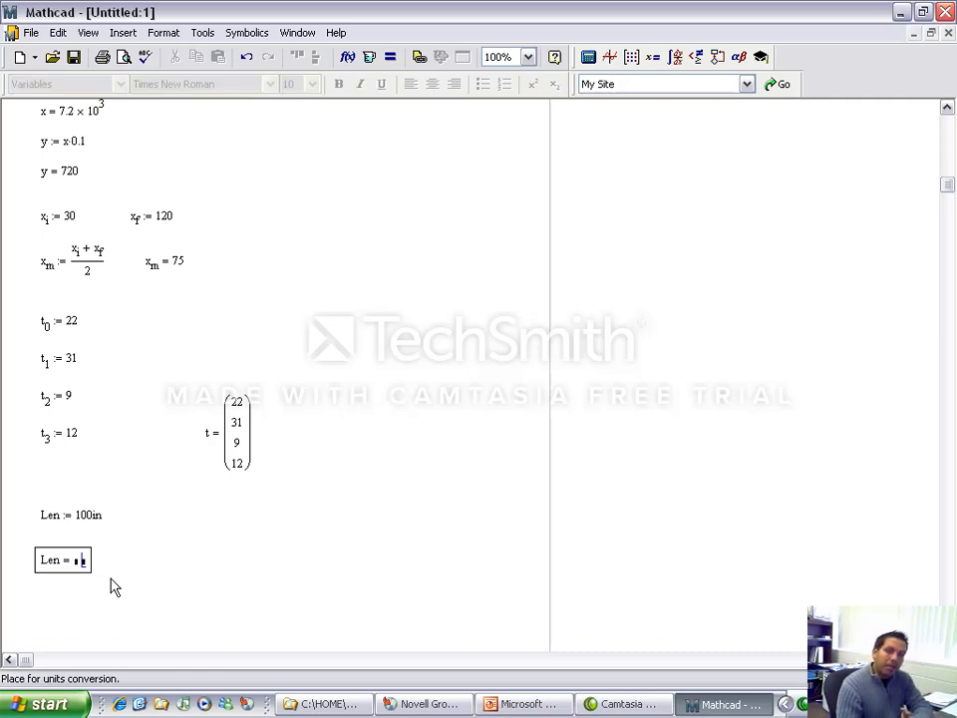
{"action": "type", "text": "ft"}
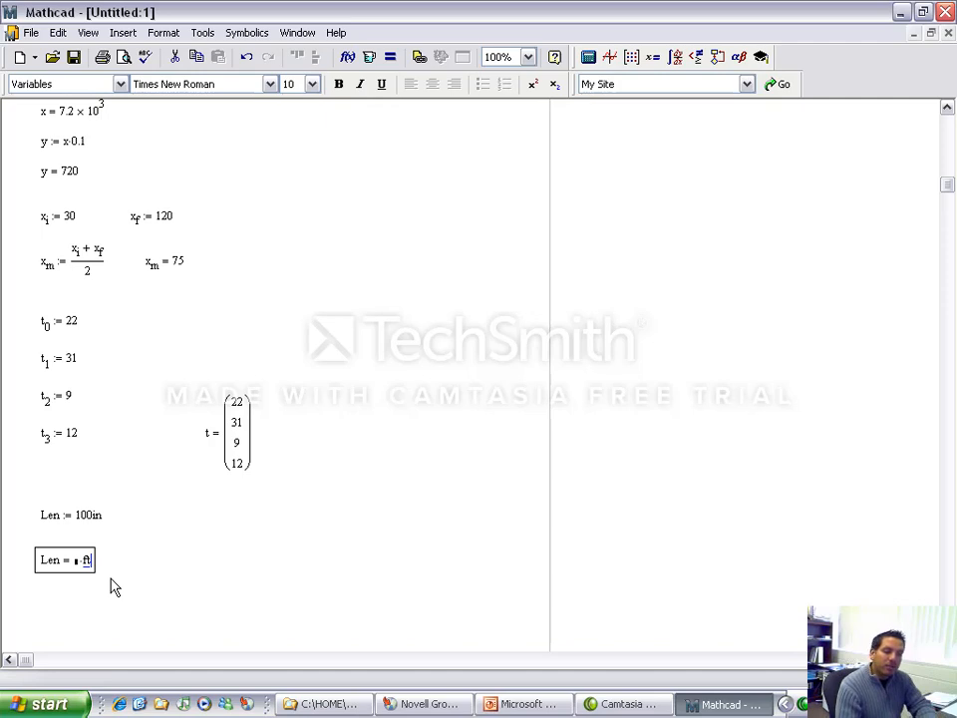
{"action": "key", "text": "Return"}
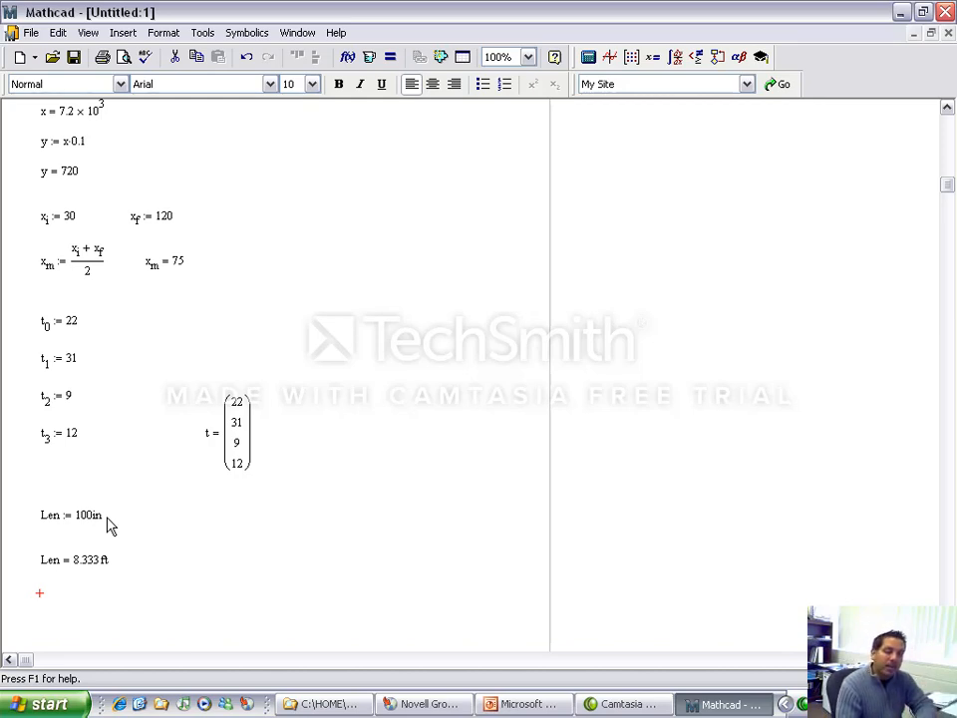
Switch the display unit of the evaluated Len result back to inches (in)
{"action": "left_click", "coordinate": [106, 562]}
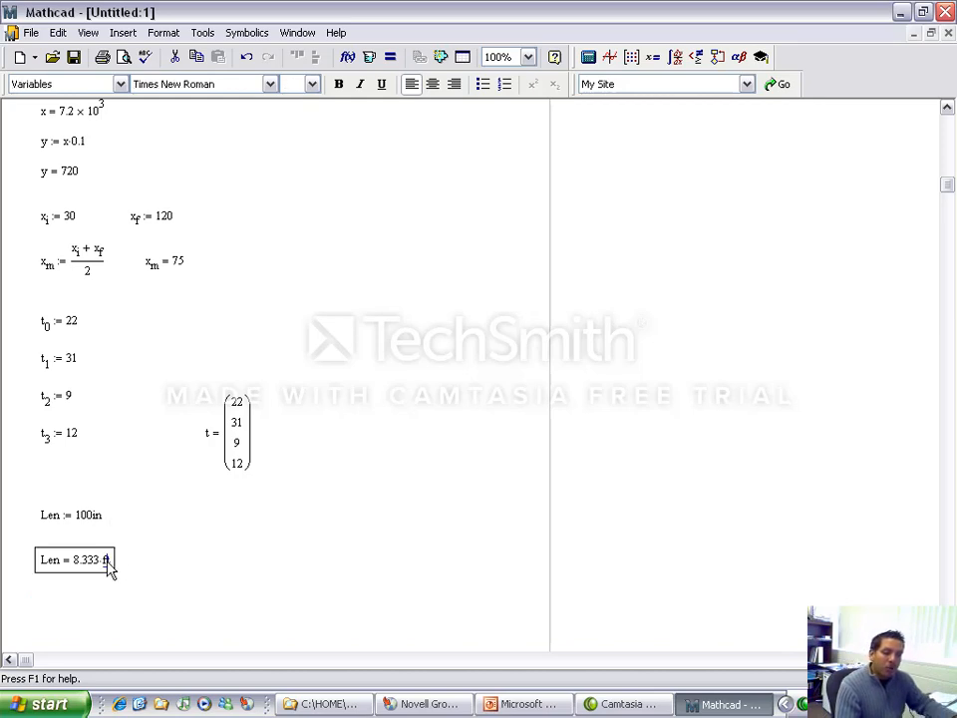
{"action": "key", "text": "BackSpace"}
{"action": "key", "text": "BackSpace"}
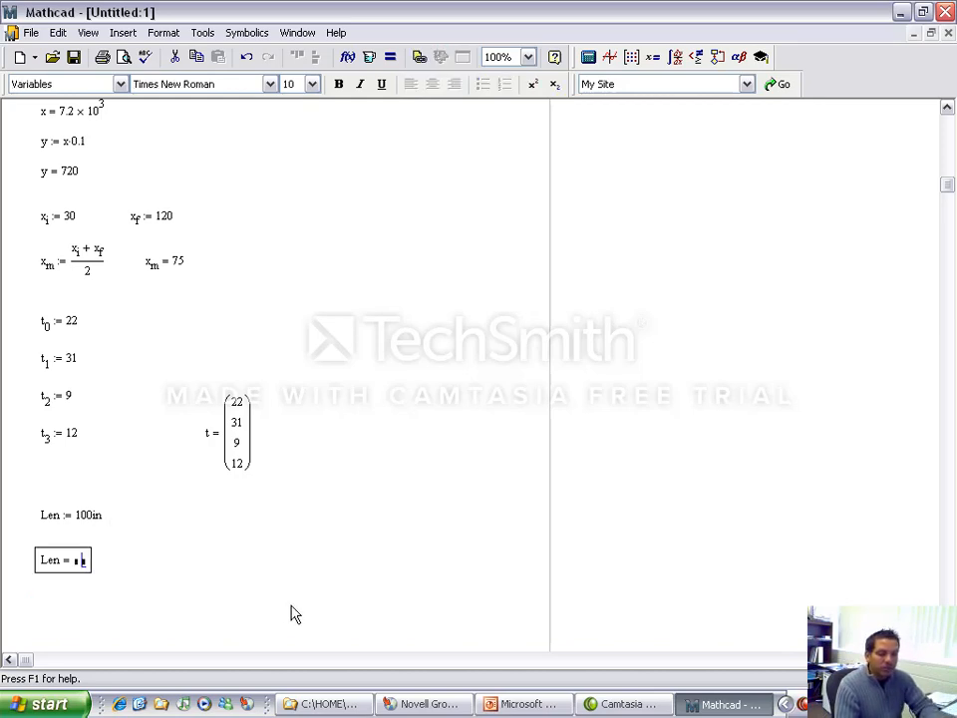
{"action": "type", "text": "in"}
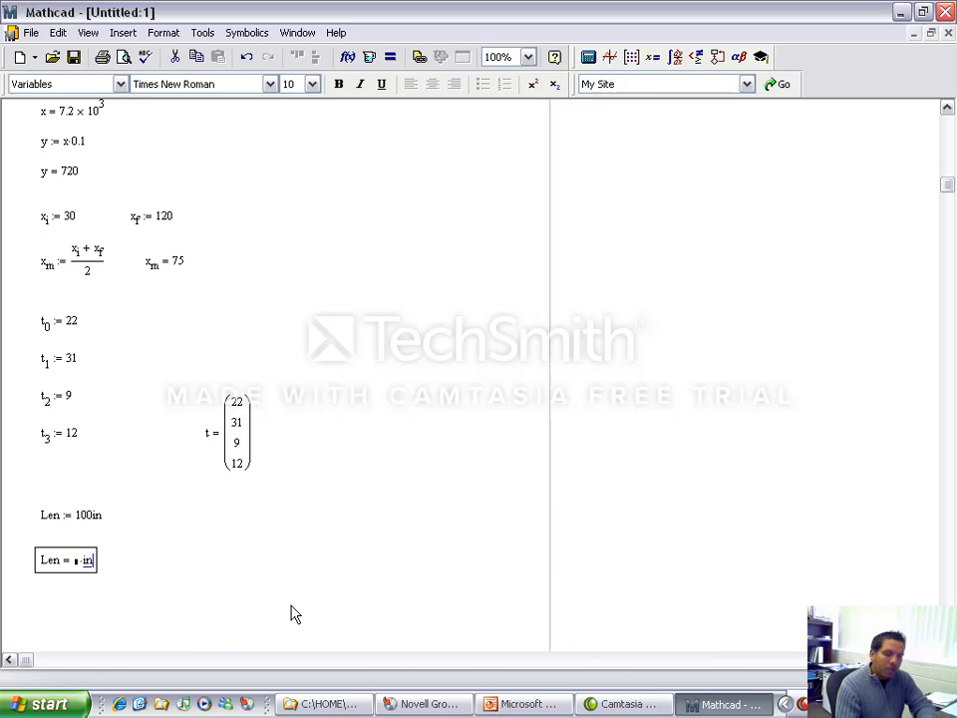
{"action": "key", "text": "Return"}
Delete the evaluated result of Len and evaluate it again in the default unit
{"action": "left_click", "coordinate": [92, 565]}
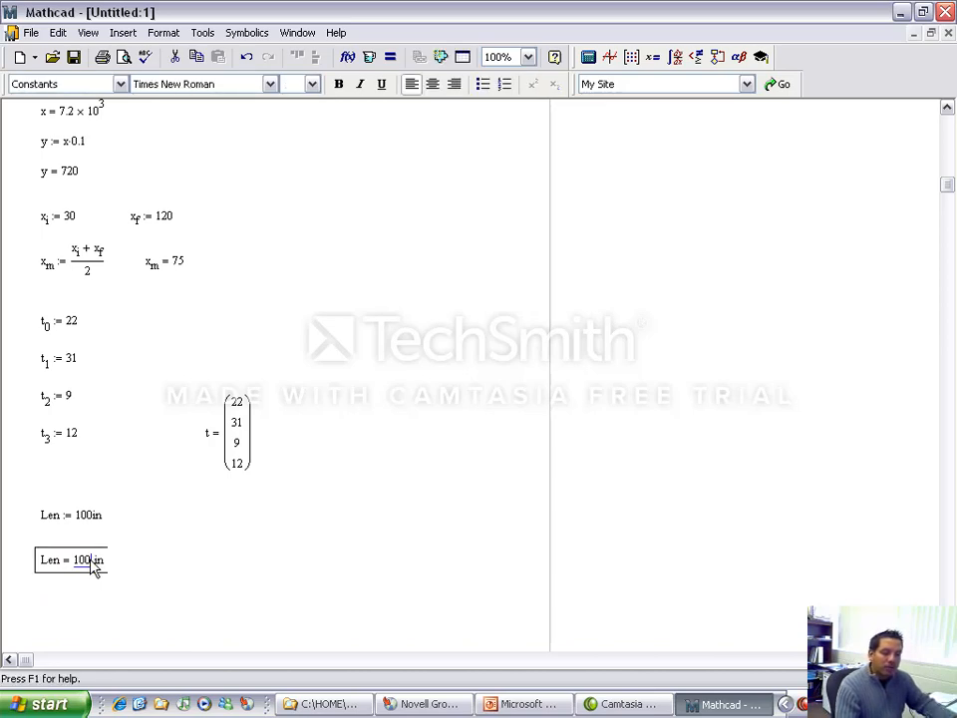
{"action": "key", "text": "BackSpace"}
{"action": "key", "text": "BackSpace"}
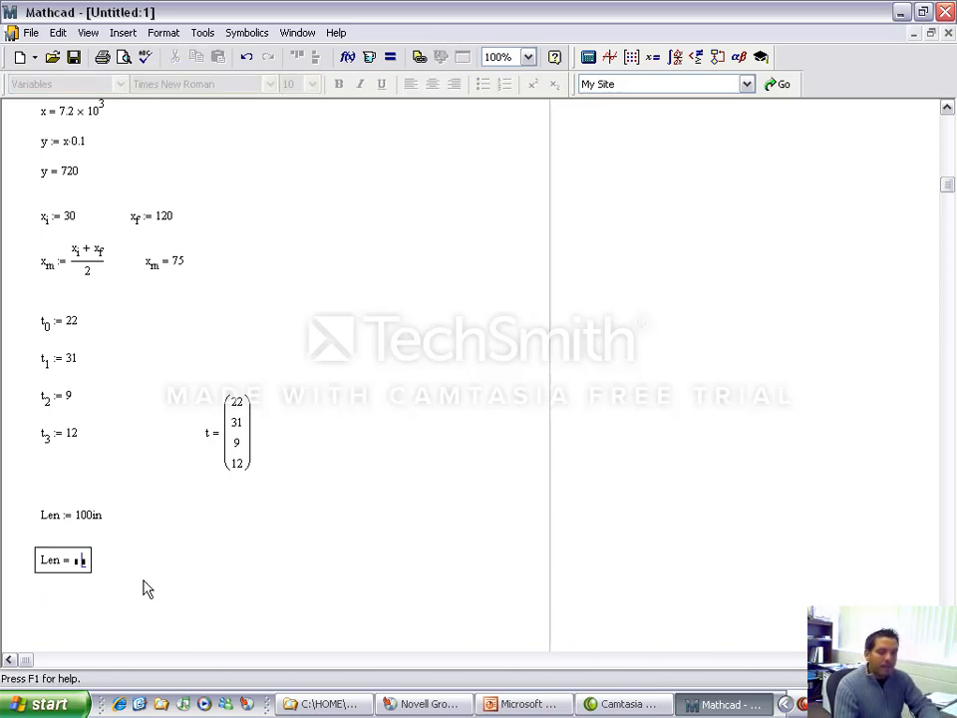
{"action": "key", "text": "BackSpace"}
{"action": "type", "text": "="}
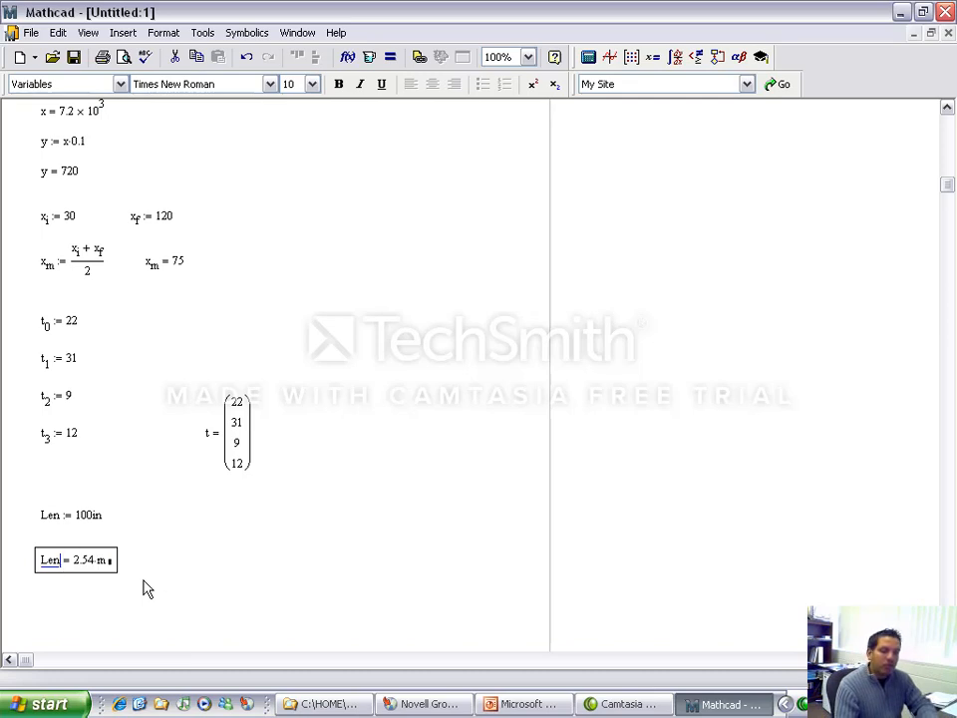
{"action": "left_click", "coordinate": [161, 576]}
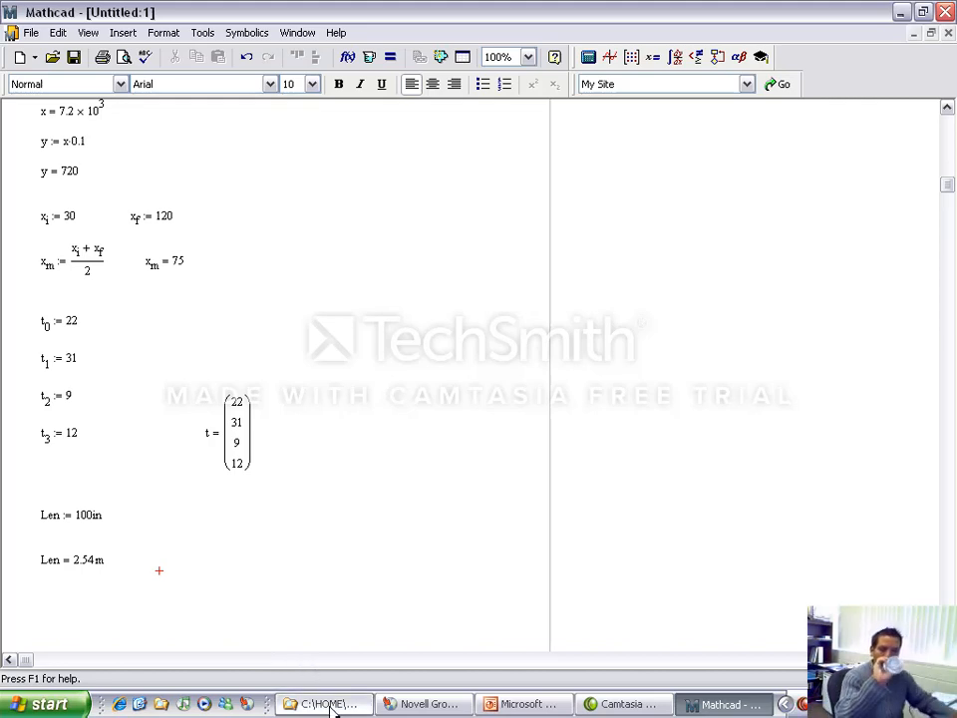
Check the MathCAD Units slide in PowerPoint, return to Mathcad and remove the in unit from the Len definition
{"action": "left_click", "coordinate": [518, 705]}
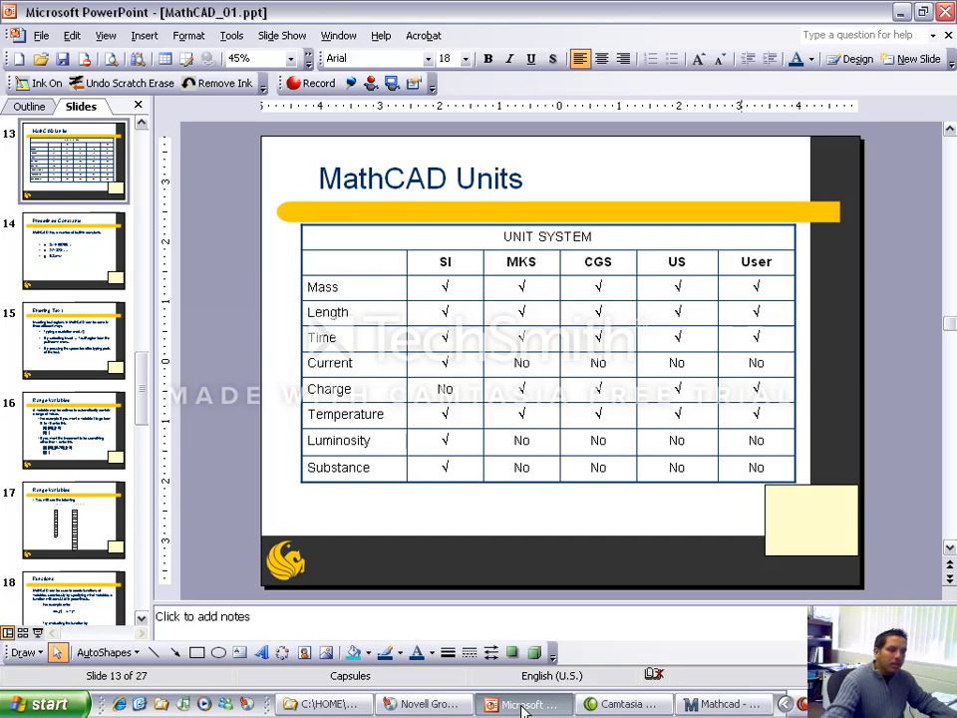
{"action": "left_click", "coordinate": [716, 705]}
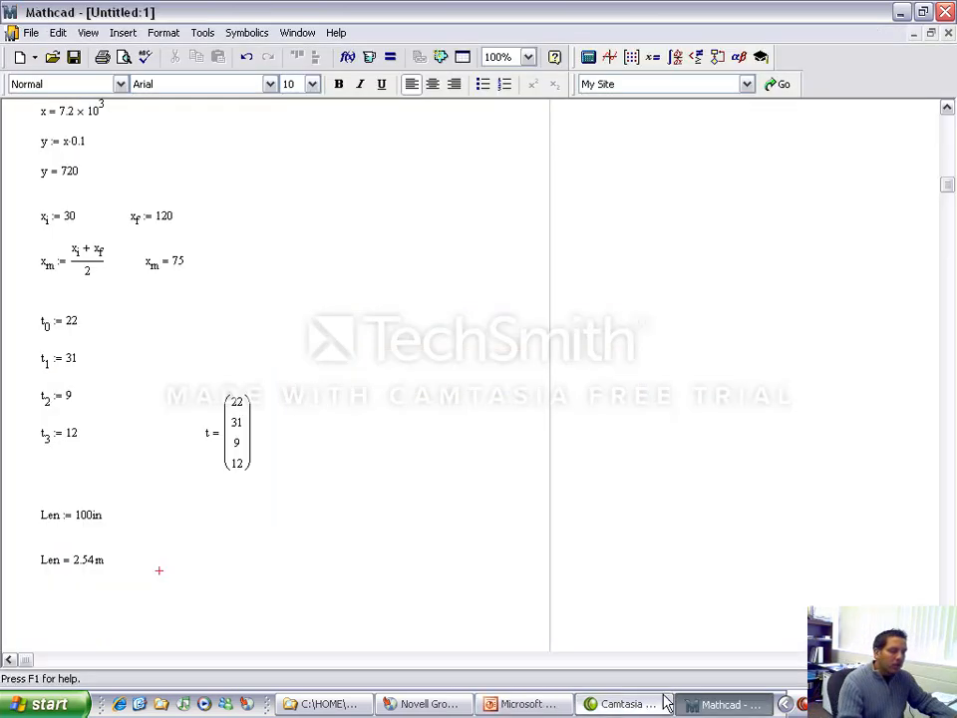
{"action": "left_click", "coordinate": [100, 515]}
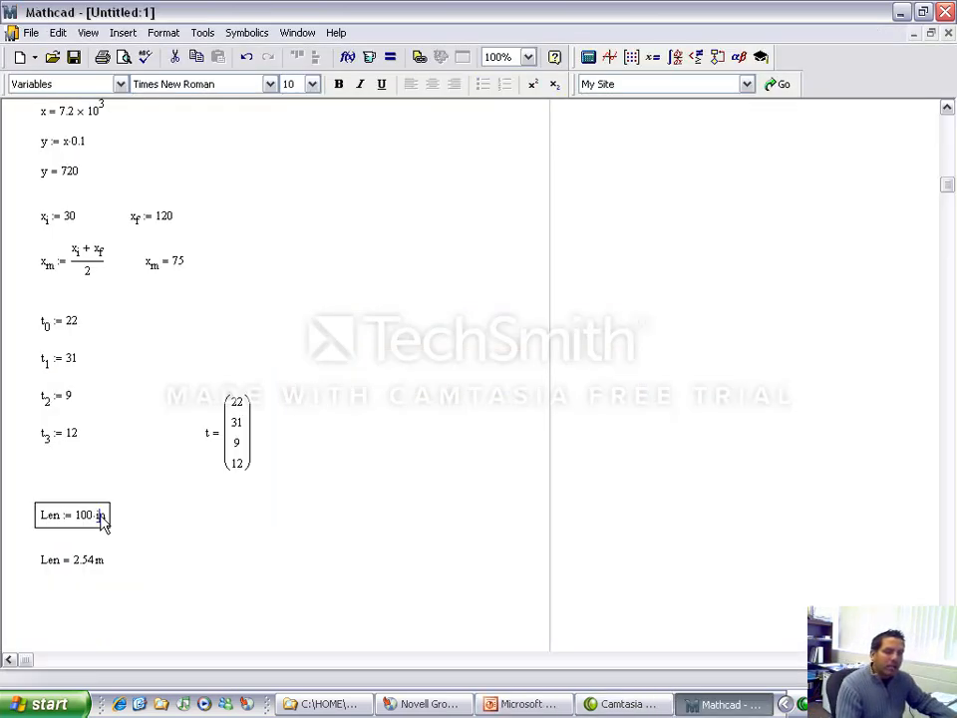
{"action": "key", "text": "BackSpace"}
{"action": "key", "text": "BackSpace"}
{"action": "left_click", "coordinate": [257, 554]}
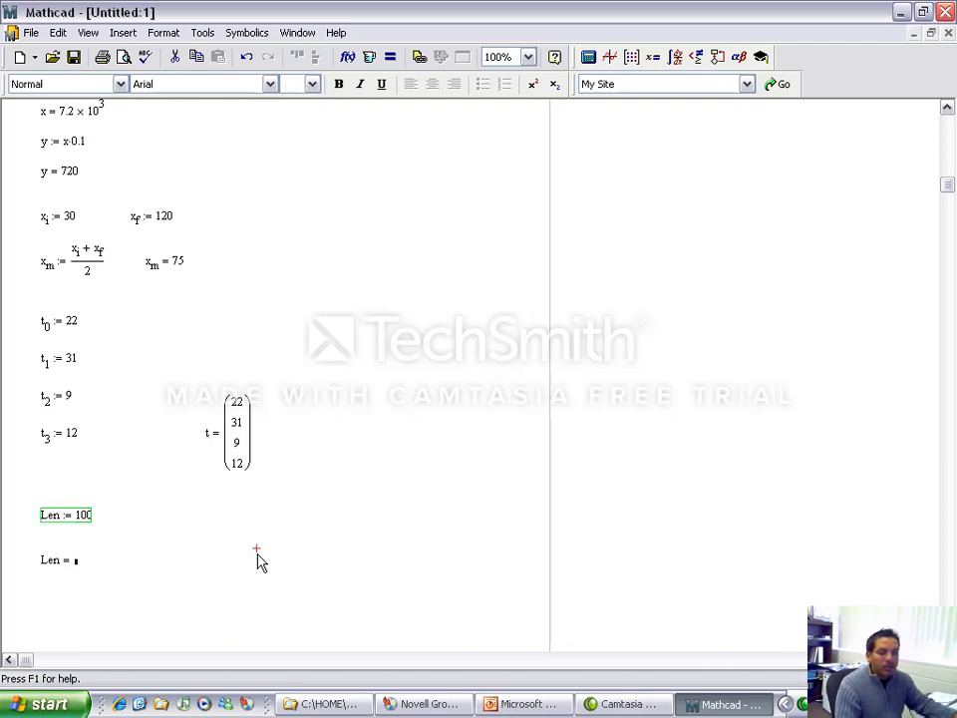
Start inserting a unit after the 100 in the Len definition and filter the available units by the Length dimension
{"action": "left_click", "coordinate": [90, 519]}
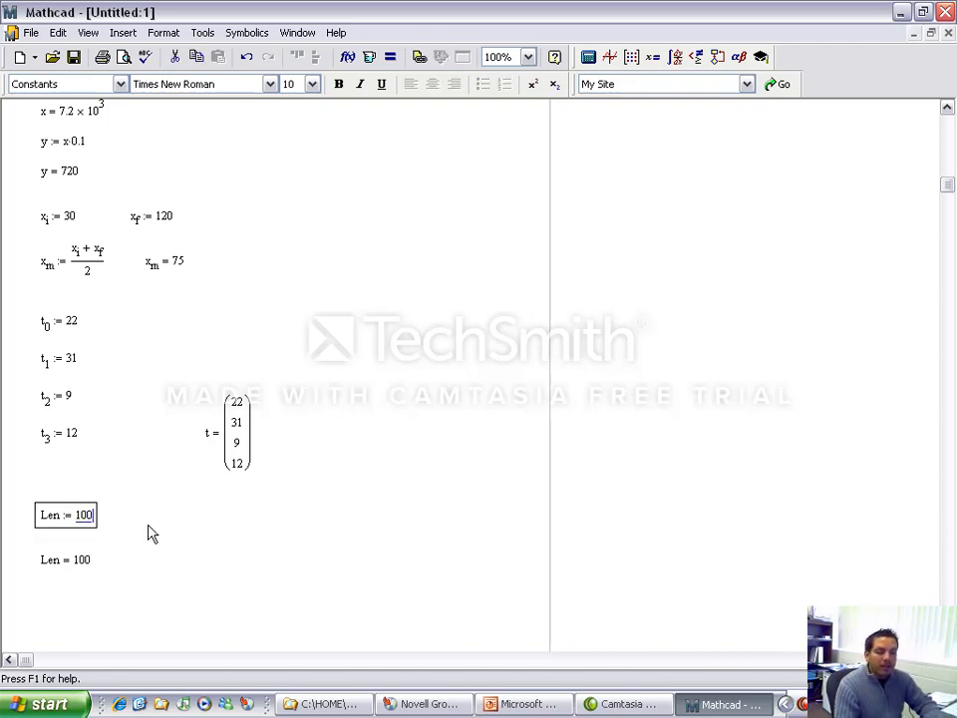
{"action": "left_click", "coordinate": [124, 33]}
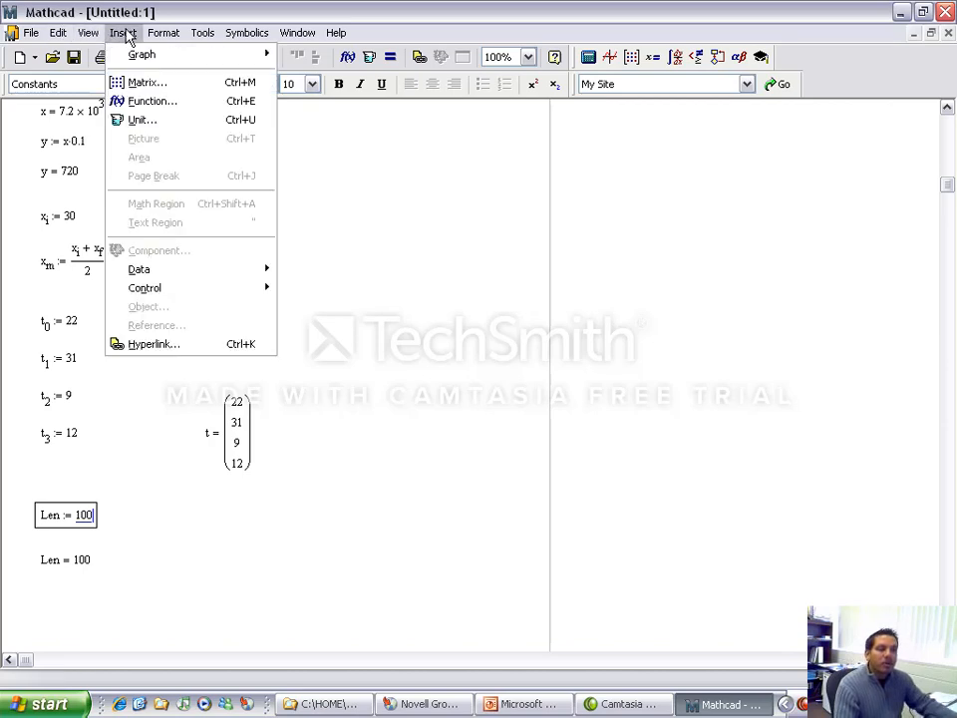
{"action": "left_click", "coordinate": [140, 119]}
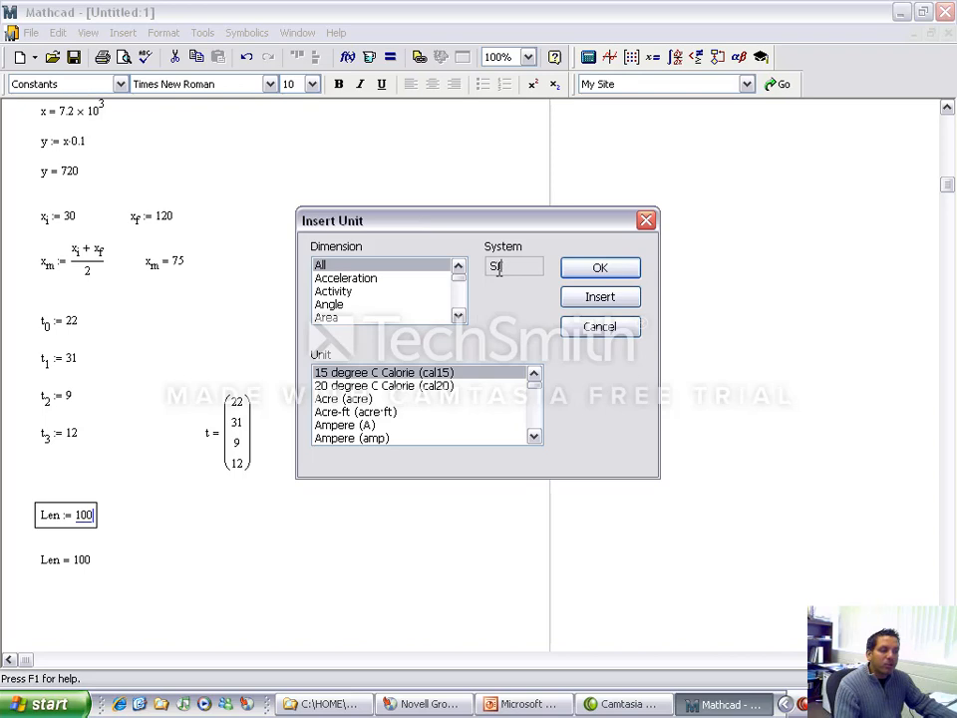
{"action": "left_click", "coordinate": [459, 317]}
{"action": "left_click", "coordinate": [458, 317]}
{"action": "left_click", "coordinate": [459, 317]}
{"action": "left_click", "coordinate": [459, 317]}
{"action": "left_click", "coordinate": [459, 317]}
{"action": "left_click", "coordinate": [459, 317]}
{"action": "left_click", "coordinate": [459, 317]}
{"action": "left_click", "coordinate": [458, 317]}
{"action": "left_click", "coordinate": [459, 317]}
{"action": "left_click", "coordinate": [459, 317]}
{"action": "left_click", "coordinate": [458, 318]}
{"action": "left_click", "coordinate": [459, 318]}
{"action": "left_click", "coordinate": [458, 317]}
{"action": "left_click", "coordinate": [459, 317]}
{"action": "left_click", "coordinate": [458, 318]}
{"action": "left_click", "coordinate": [459, 318]}
{"action": "left_click", "coordinate": [459, 317]}
{"action": "left_click", "coordinate": [459, 317]}
{"action": "left_click", "coordinate": [459, 317]}
{"action": "left_click", "coordinate": [458, 265]}
{"action": "left_click", "coordinate": [459, 265]}
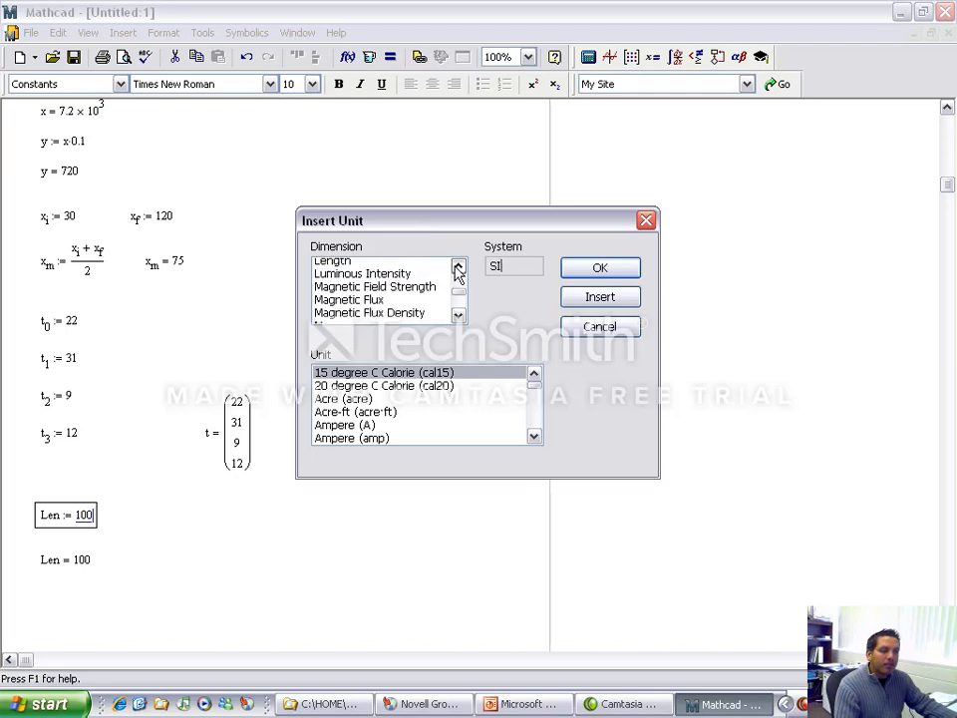
{"action": "left_click", "coordinate": [378, 267]}
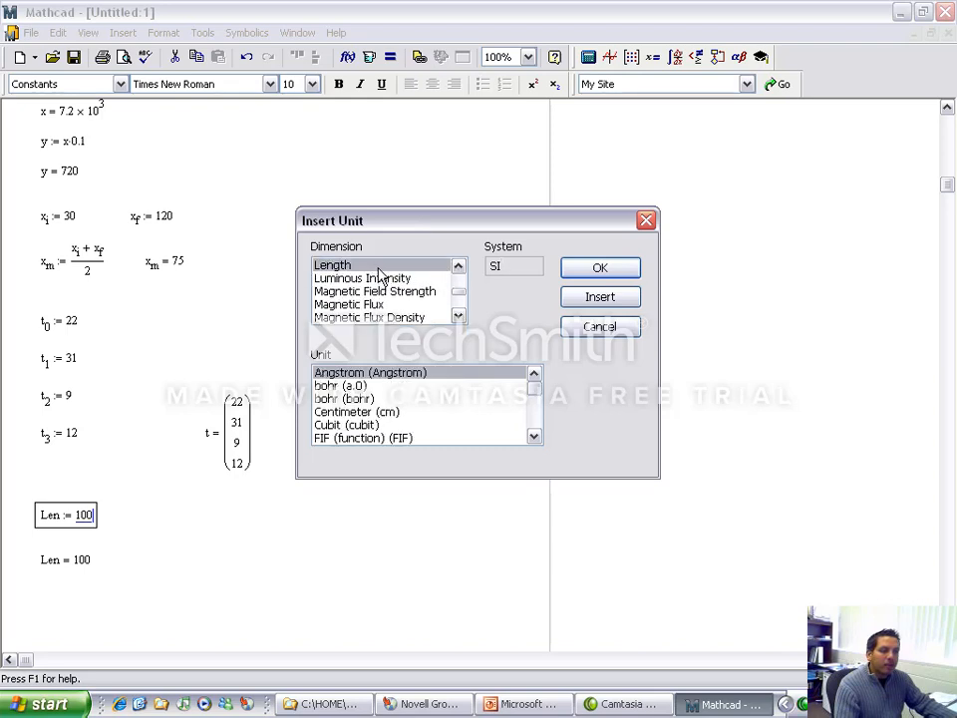
Insert Inch (in) as the unit of Len's value and place the cursor on the blank line below the evaluated Len
{"action": "left_click", "coordinate": [534, 436]}
{"action": "left_click", "coordinate": [535, 437]}
{"action": "left_click", "coordinate": [534, 436]}
{"action": "left_click", "coordinate": [535, 436]}
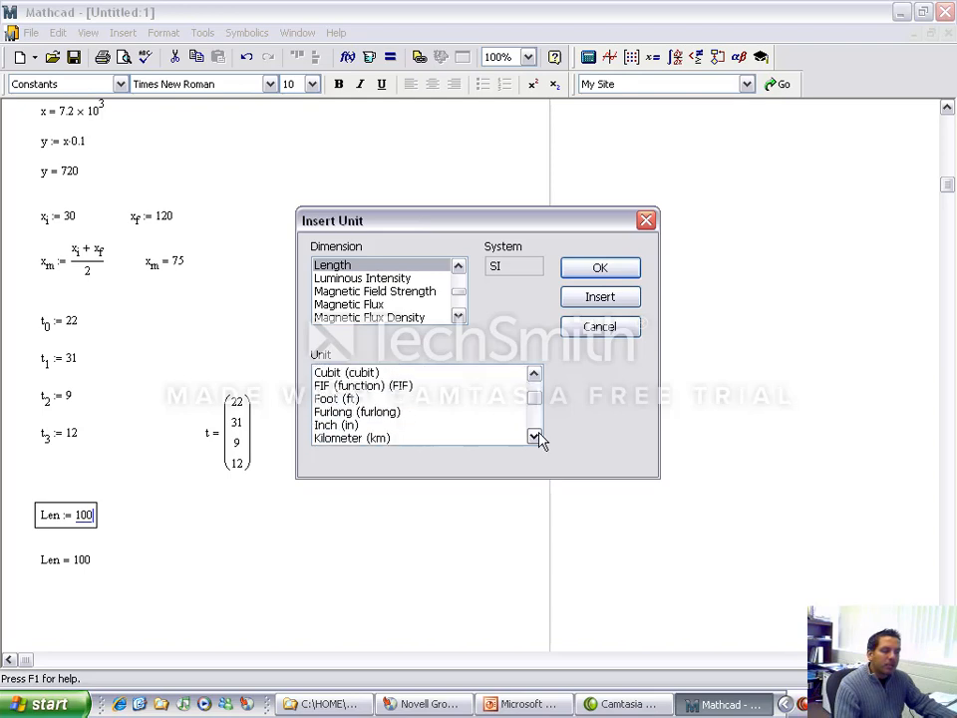
{"action": "left_click", "coordinate": [534, 437]}
{"action": "left_click", "coordinate": [367, 413]}
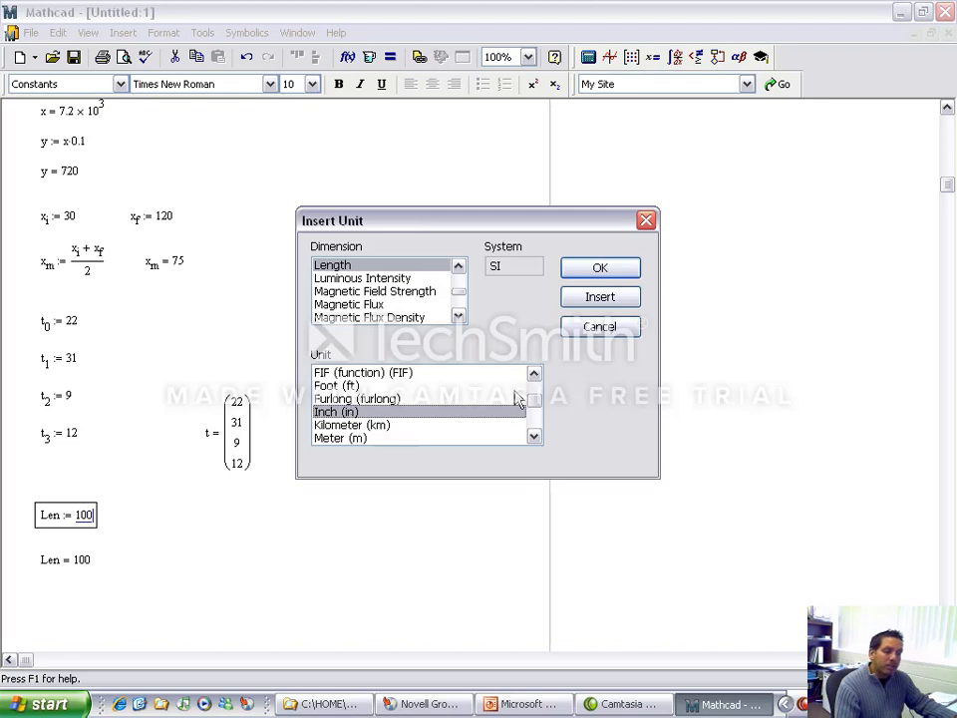
{"action": "left_click", "coordinate": [600, 269]}
{"action": "left_click", "coordinate": [473, 498]}
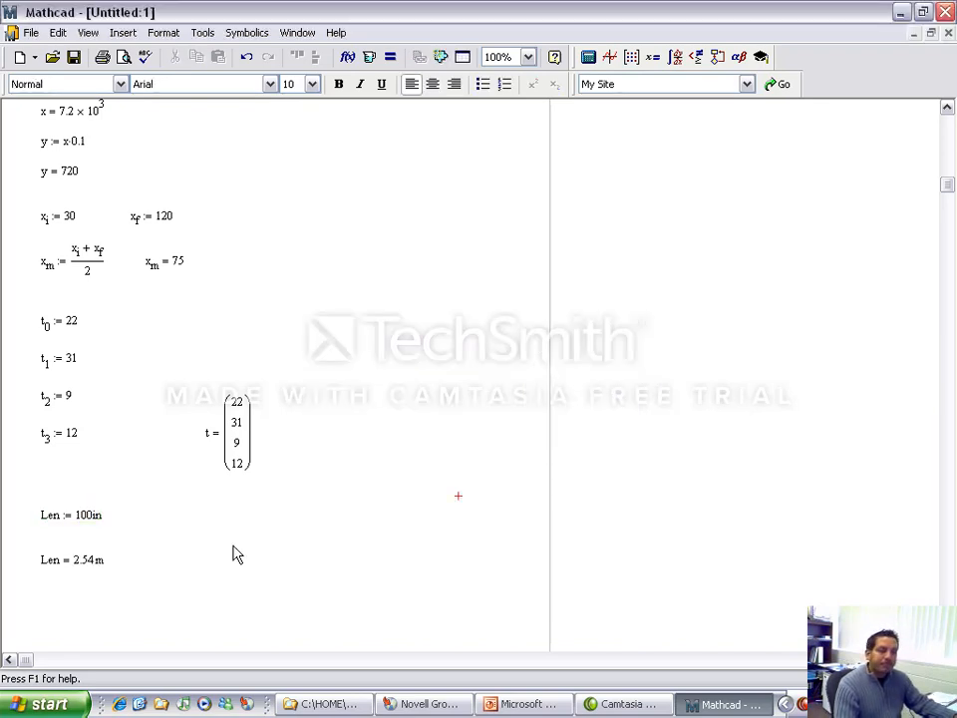
{"action": "left_click", "coordinate": [40, 602]}
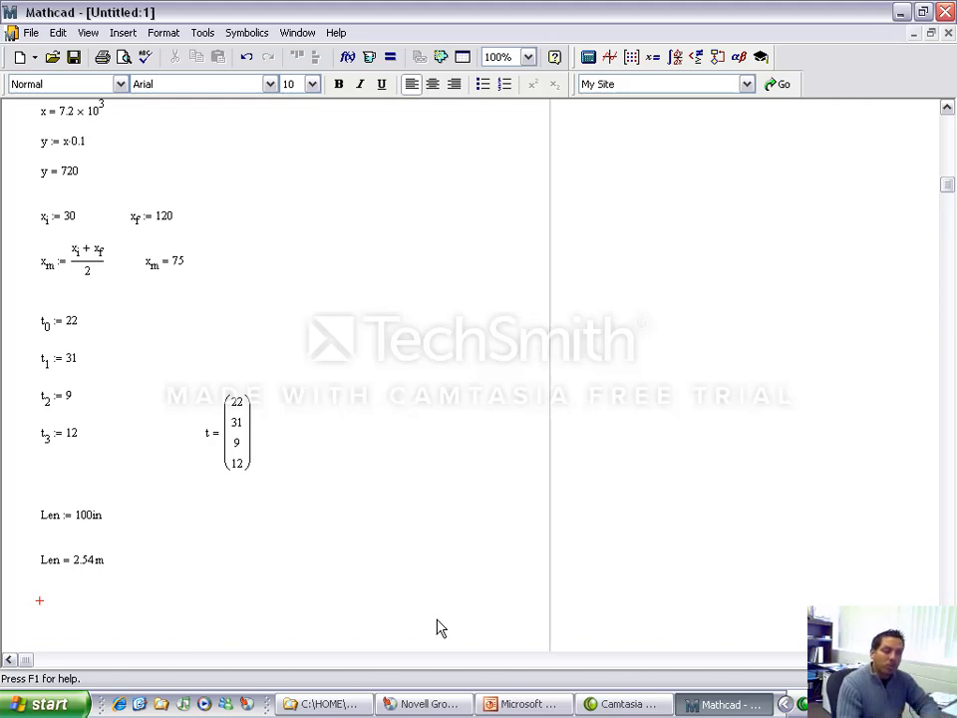
Switch to PowerPoint, view the MathCAD Units and Predefined Constants slides as a slide show, and return to Mathcad
{"action": "left_click", "coordinate": [551, 702]}
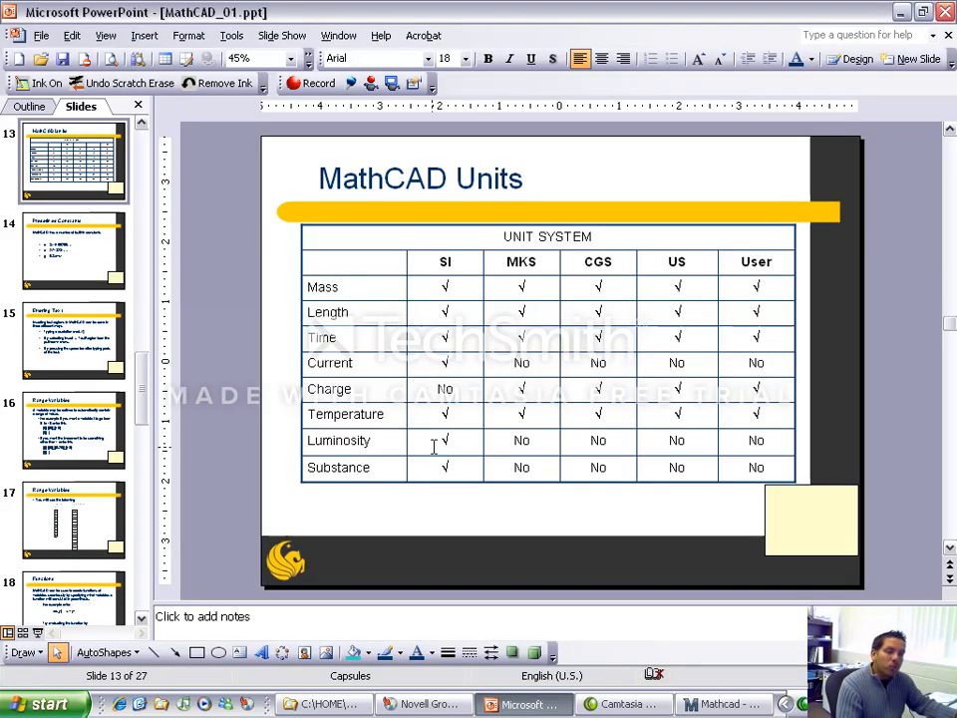
{"action": "key", "text": "shift+F5"}
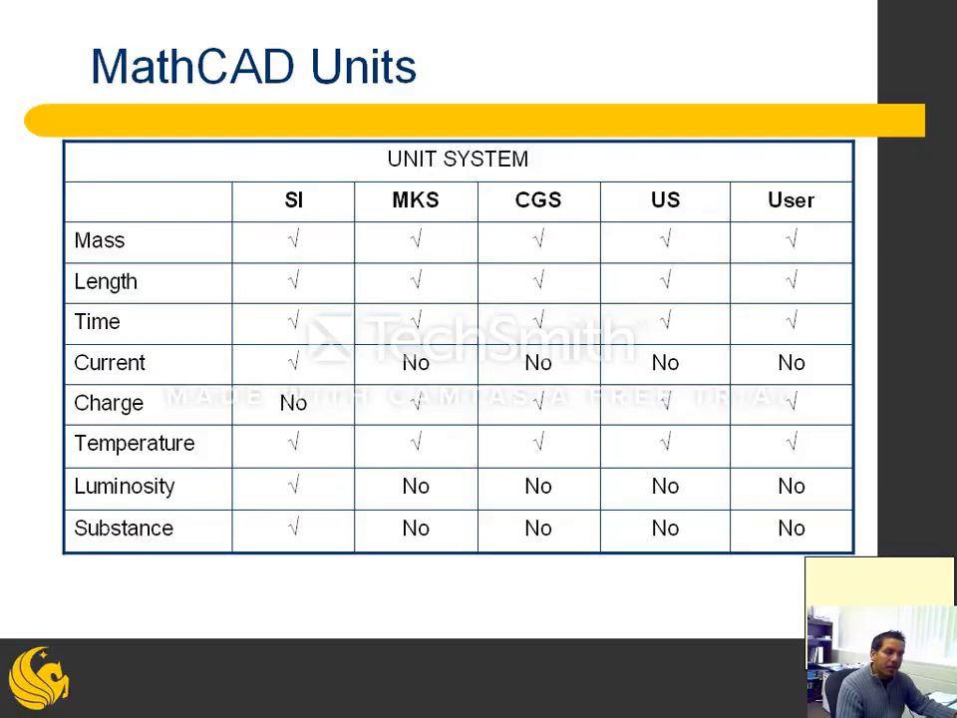
{"action": "key", "text": "Right"}
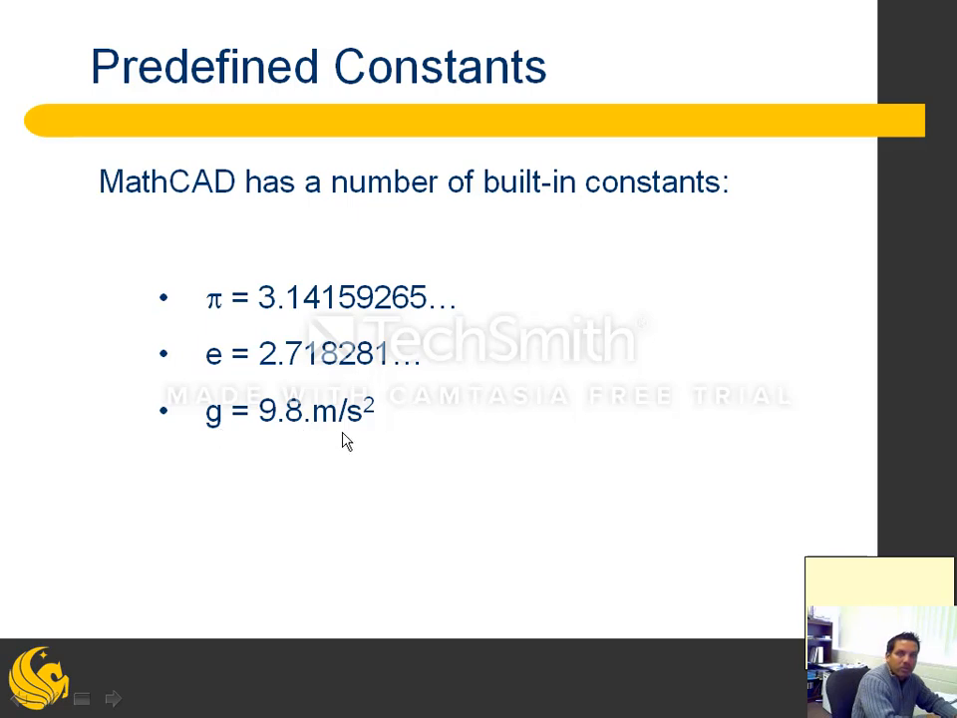
{"action": "key", "text": "Escape"}
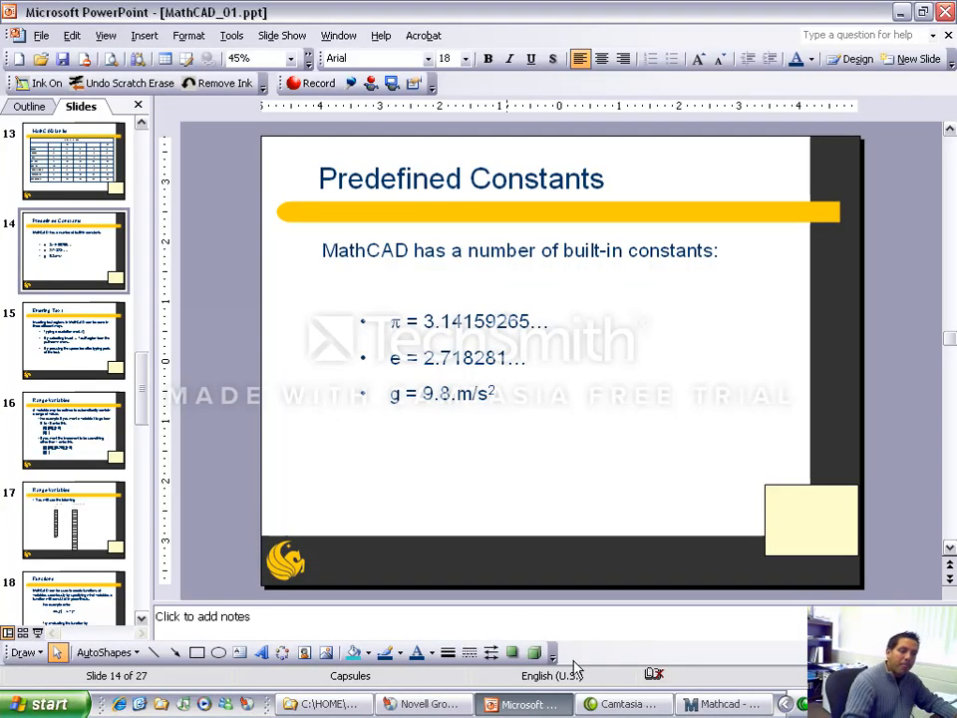
{"action": "left_click", "coordinate": [710, 705]}
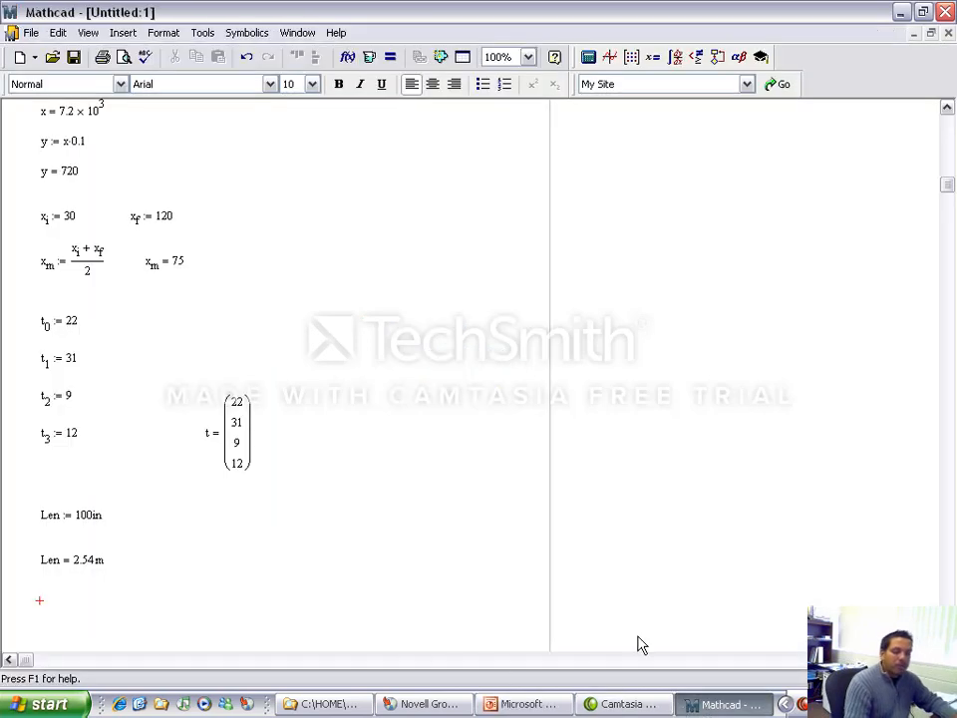
Define g as 10 on the blank line below the evaluated Len
{"action": "key", "text": "Down"}
{"action": "key", "text": "Down"}
{"action": "key", "text": "Down"}
{"action": "key", "text": "Down"}
{"action": "key", "text": "Down"}
{"action": "key", "text": "Down"}
{"action": "key", "text": "Down"}
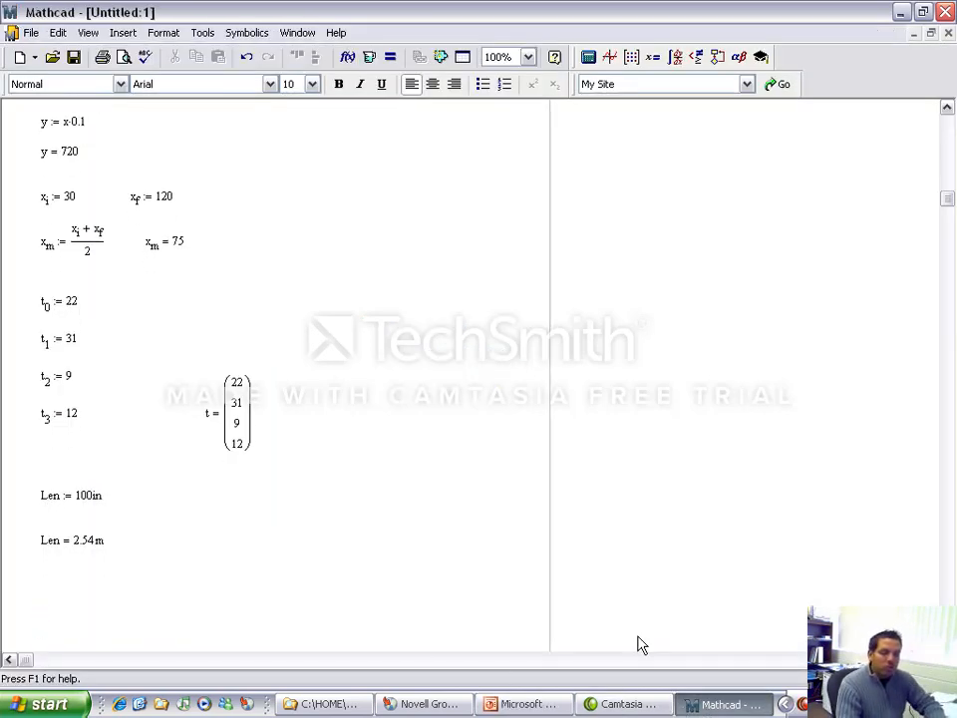
{"action": "key", "text": "Down"}
{"action": "key", "text": "Down"}
{"action": "key", "text": "Down"}
{"action": "key", "text": "Up"}
{"action": "key", "text": "Up"}
{"action": "key", "text": "Up"}
{"action": "key", "text": "Up"}
{"action": "key", "text": "Up"}
{"action": "key", "text": "Up"}
{"action": "key", "text": "Up"}
{"action": "key", "text": "Up"}
{"action": "key", "text": "Up"}
{"action": "key", "text": "Up"}
{"action": "key", "text": "Up"}
{"action": "type", "text": "g "}
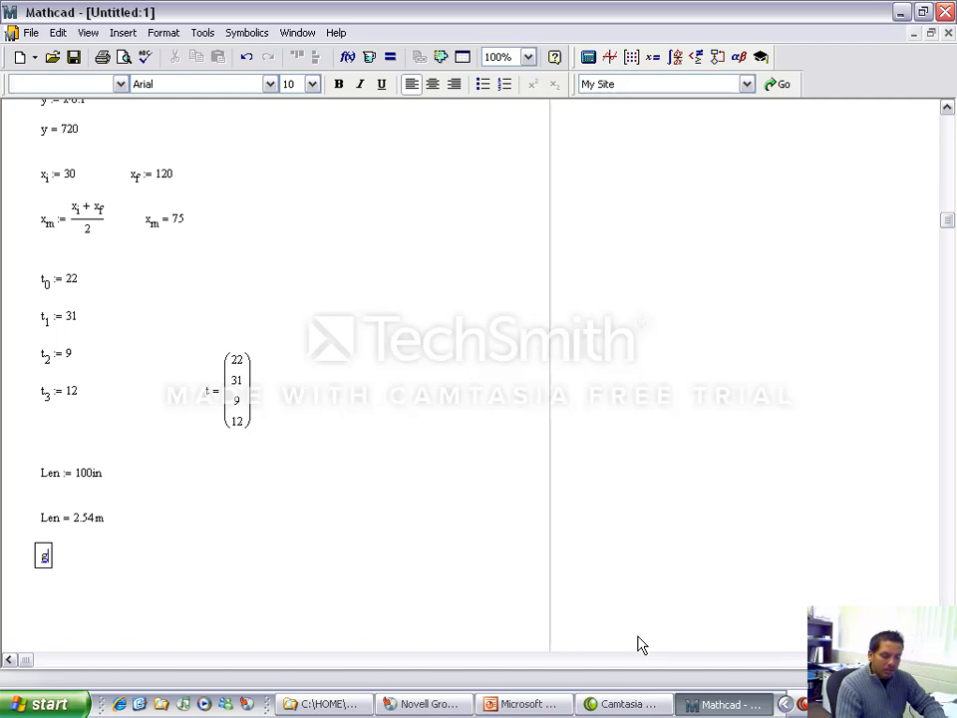
{"action": "type", "text": ":= "}
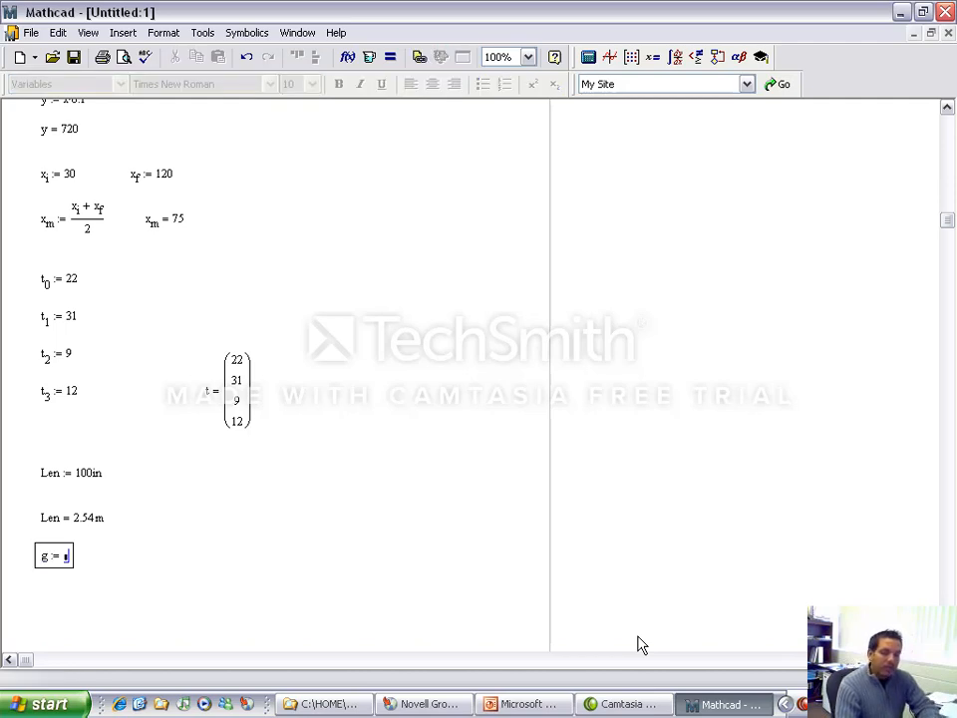
{"action": "type", "text": "10"}
{"action": "key", "text": "Return"}
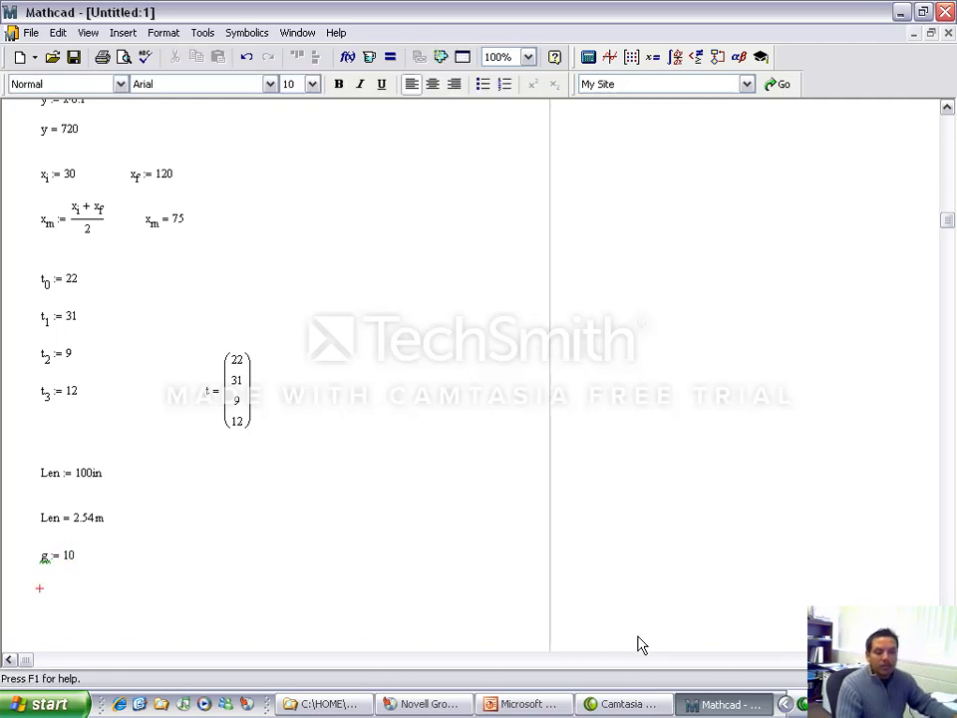
Delete the g definition below the evaluated Len
{"action": "left_click", "coordinate": [45, 557]}
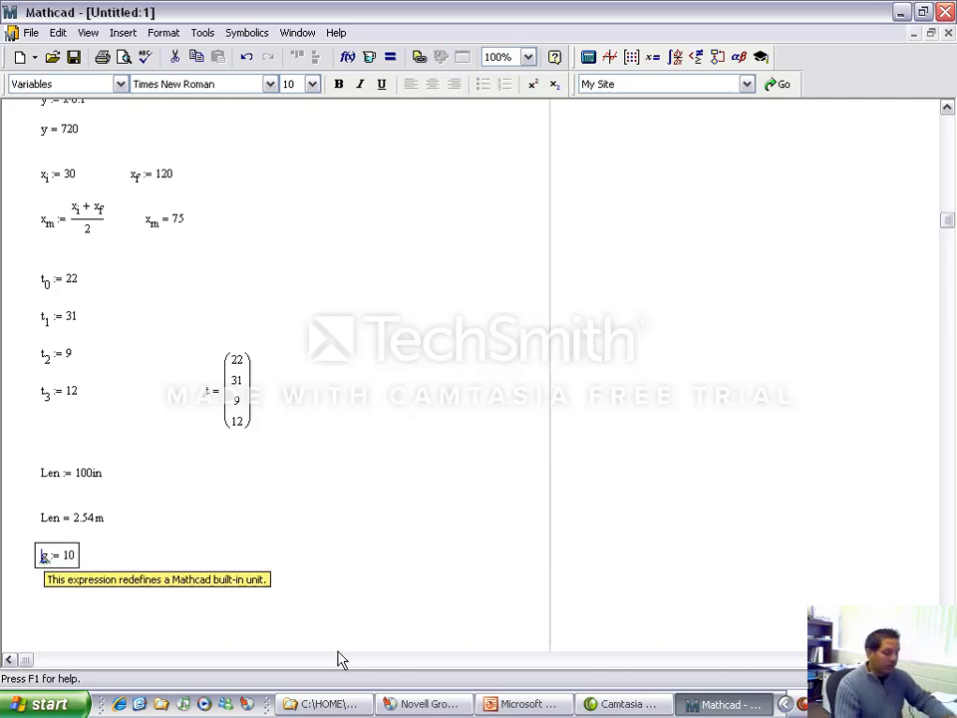
{"action": "key", "text": "BackSpace"}
{"action": "key", "text": "BackSpace"}
{"action": "key", "text": "BackSpace"}
{"action": "key", "text": "BackSpace"}
{"action": "key", "text": "BackSpace"}
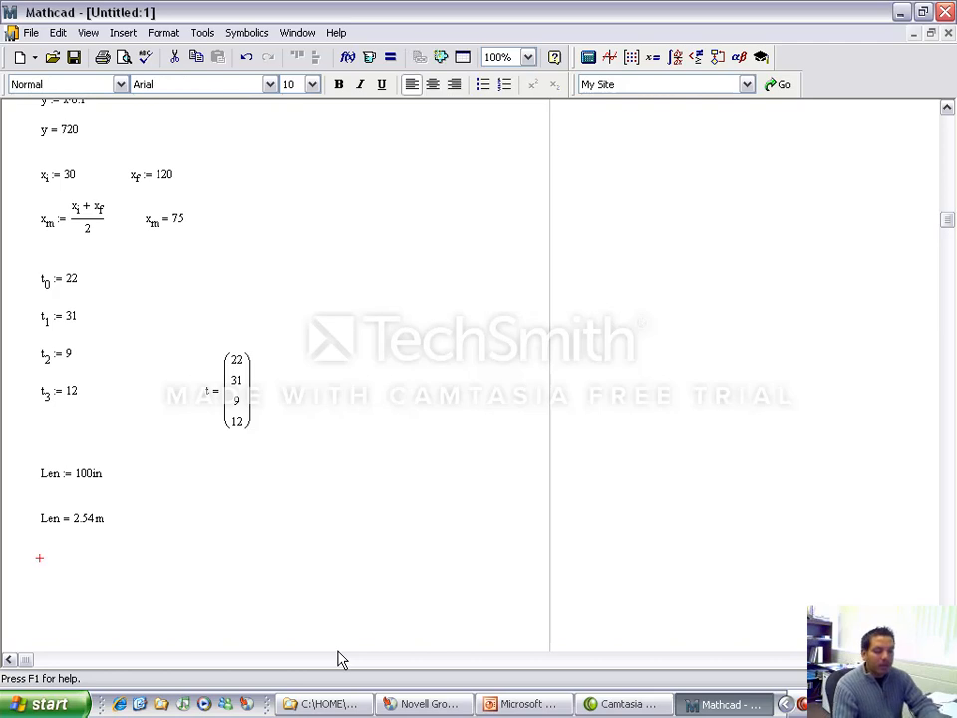
Evaluate the predefined constants g and e side by side below the evaluated Len
{"action": "type", "text": "g "}
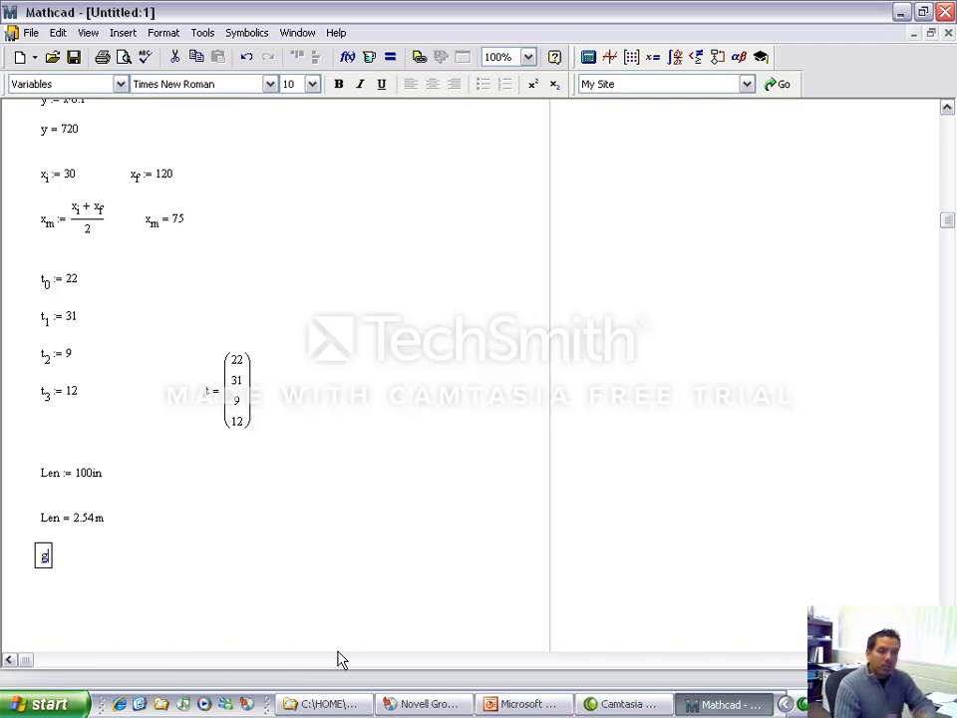
{"action": "type", "text": "= 9.807·m/s²"}
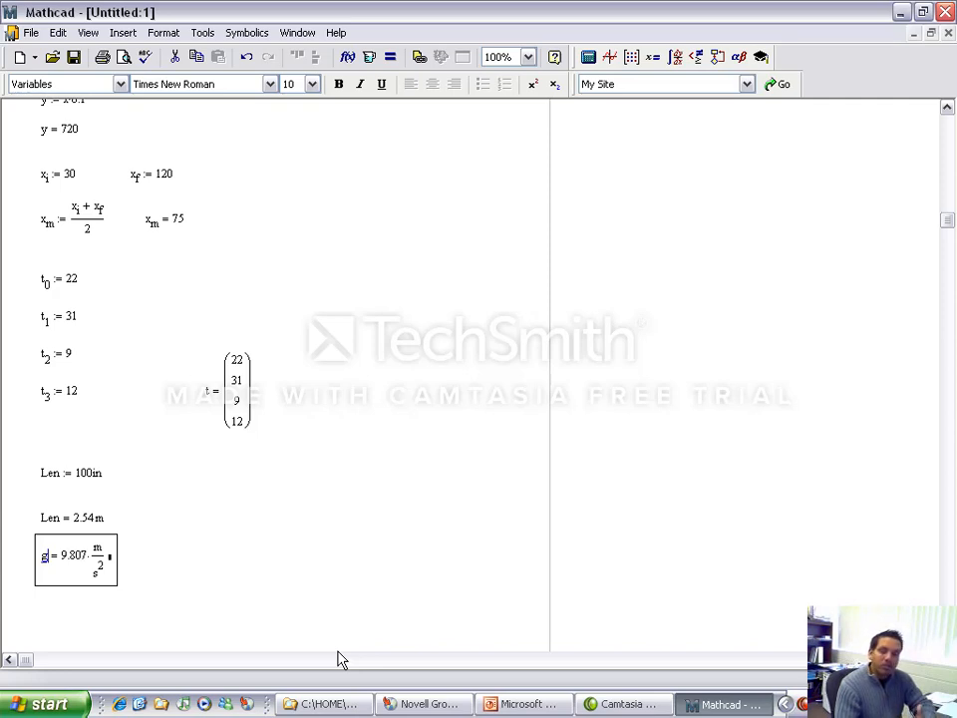
{"action": "left_click", "coordinate": [159, 558]}
{"action": "type", "text": "e="}
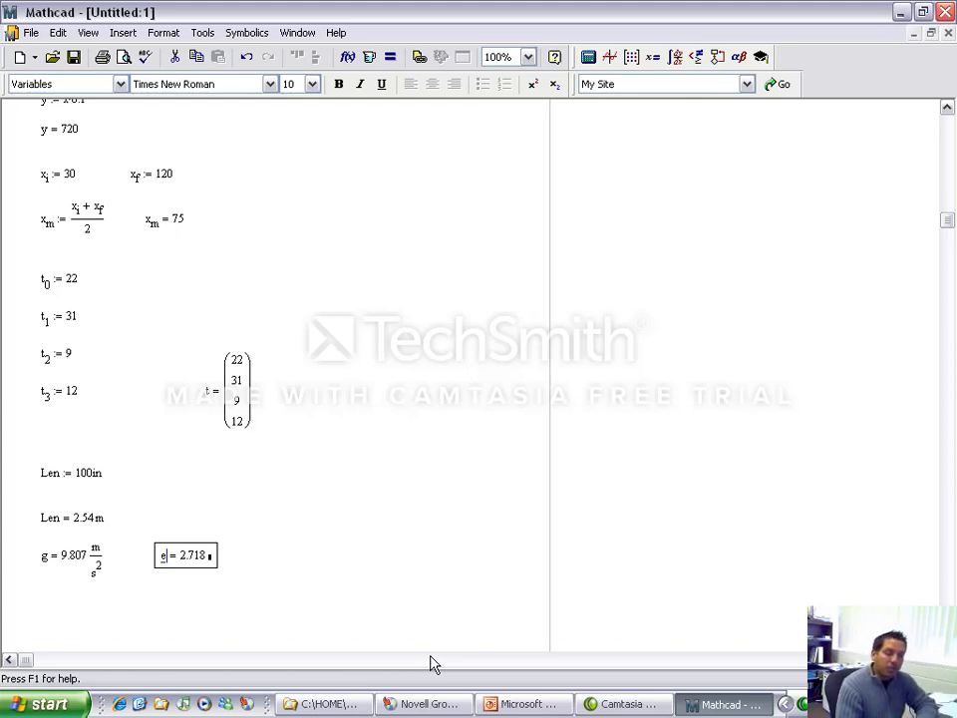
Try converting the letter p to the Greek letter π in the blank space beside e, and clear it
{"action": "key", "text": "Right"}
{"action": "key", "text": "Right"}
{"action": "key", "text": "Right"}
{"action": "key", "text": "Right"}
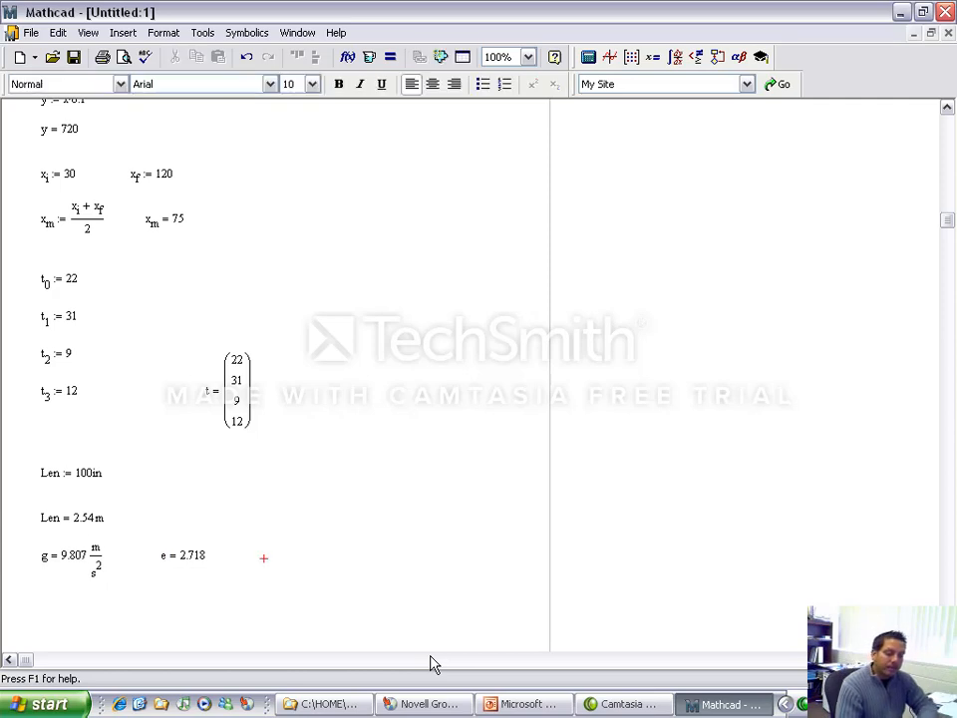
{"action": "type", "text": "p"}
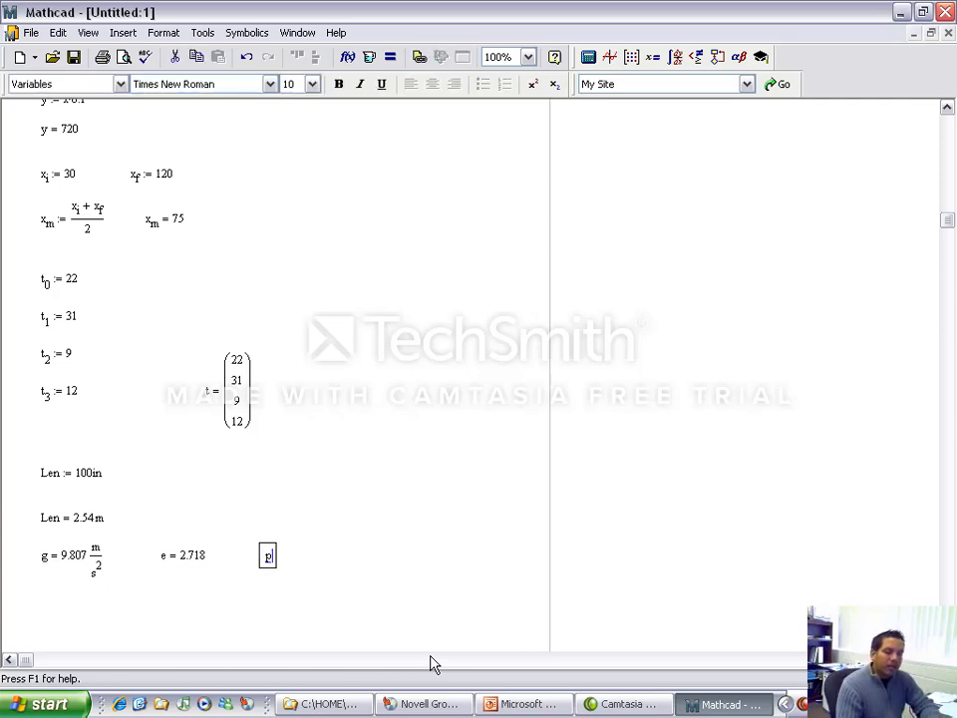
{"action": "key", "text": "BackSpace"}
{"action": "key", "text": "BackSpace"}
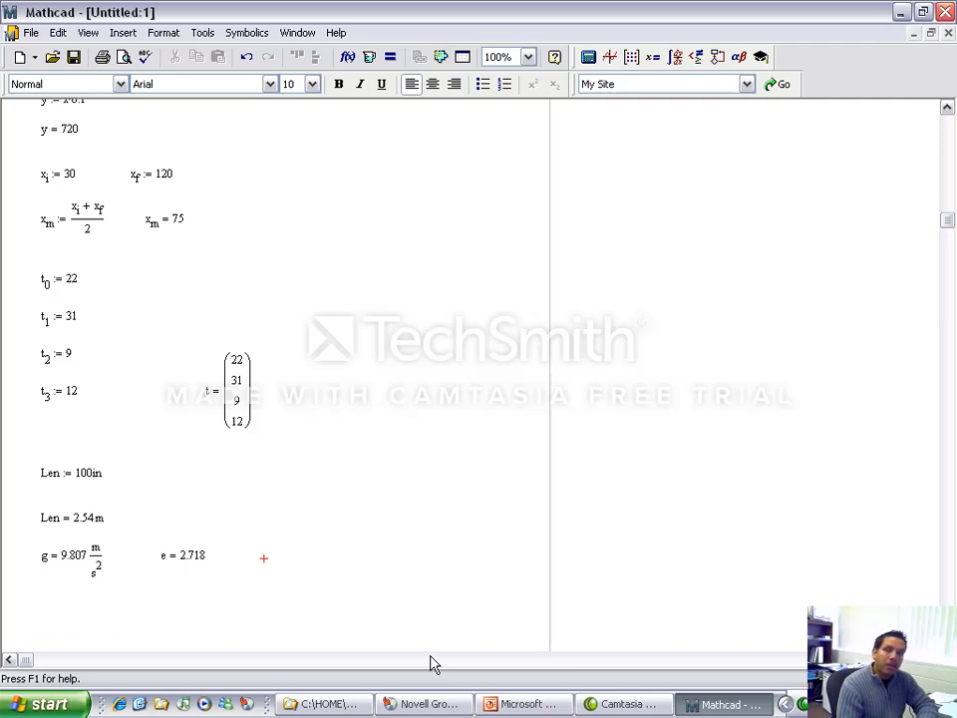
{"action": "type", "text": "p"}
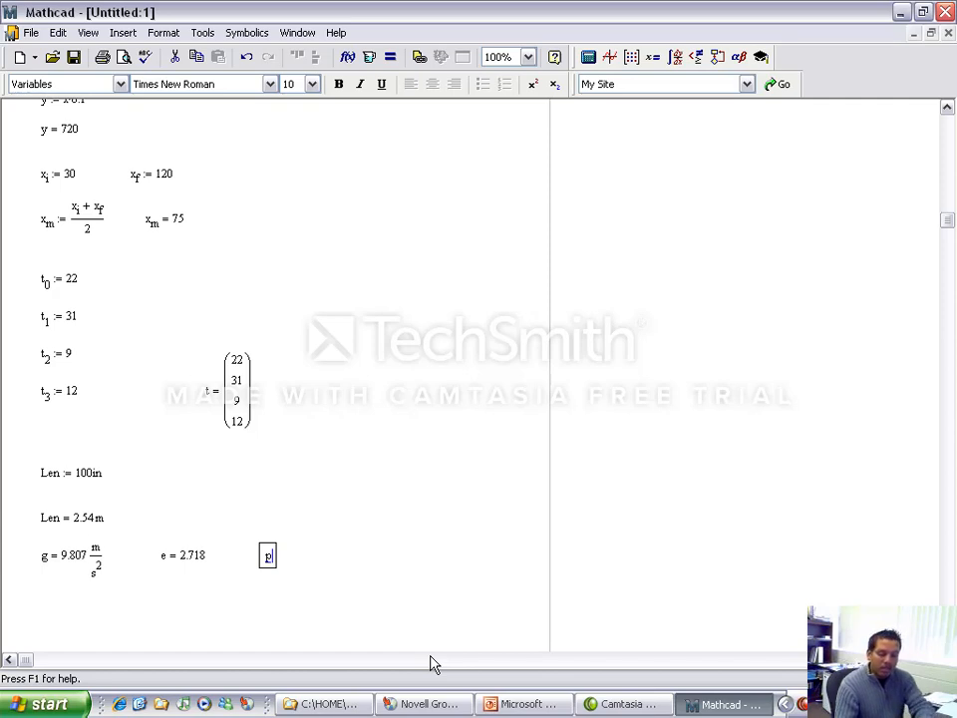
{"action": "key", "text": "ctrl+g"}
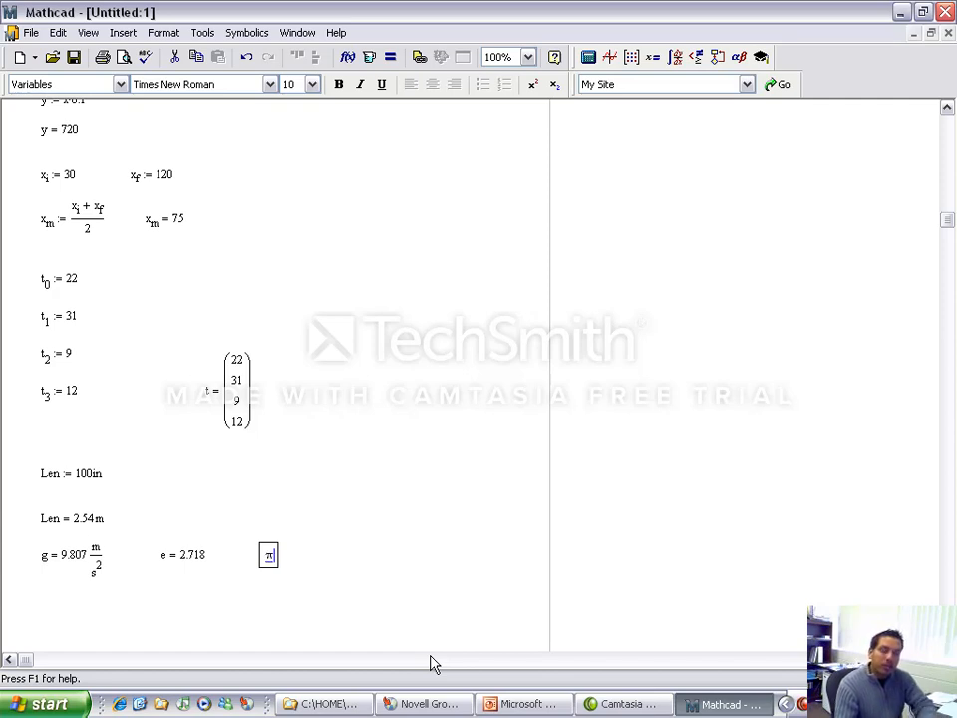
{"action": "key", "text": "BackSpace"}
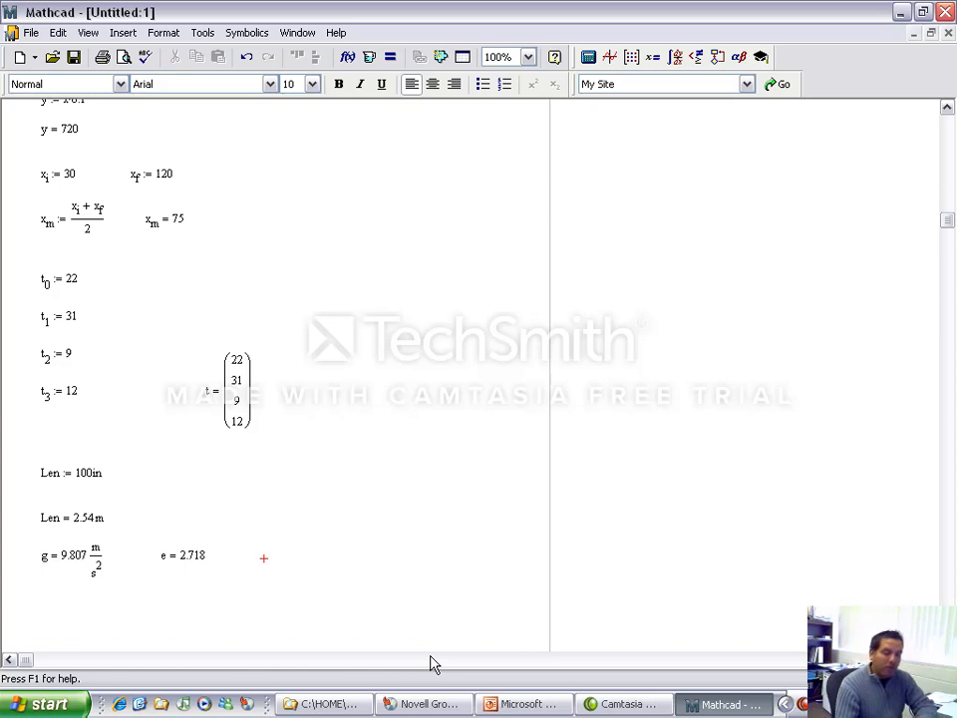
Try entering the Greek equivalents of w, h and a beside e, clearing each one
{"action": "type", "text": "w"}
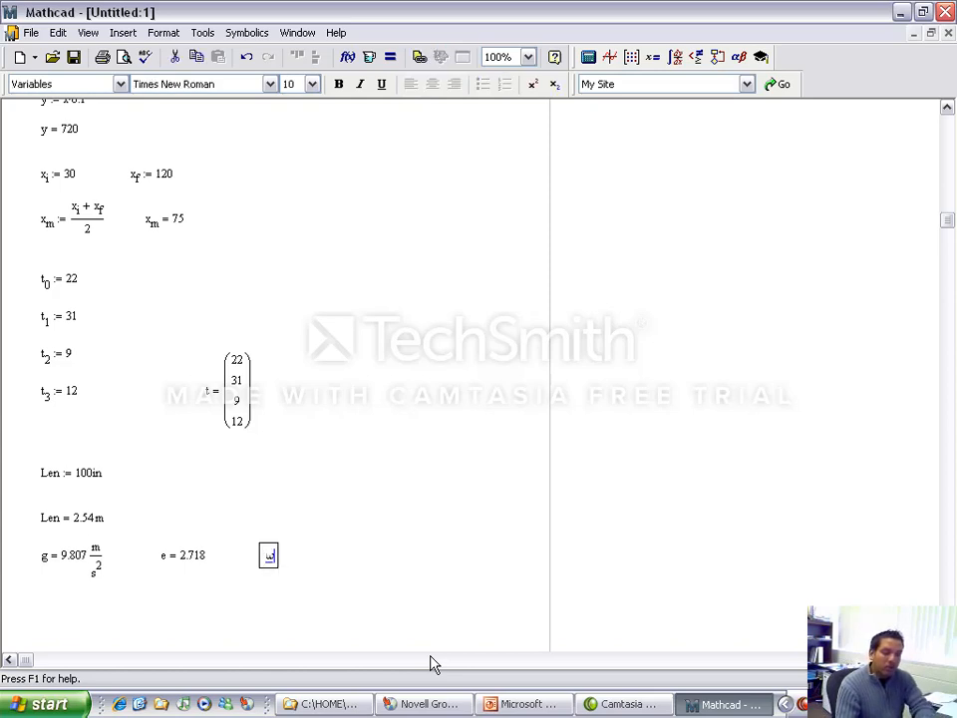
{"action": "key", "text": "BackSpace"}
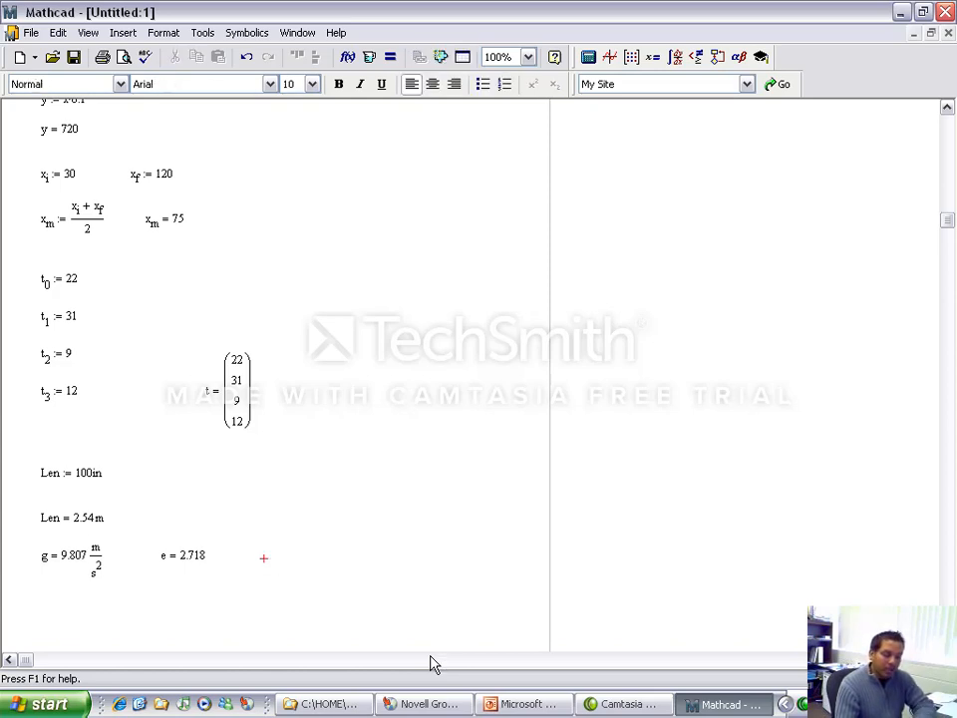
{"action": "type", "text": "h"}
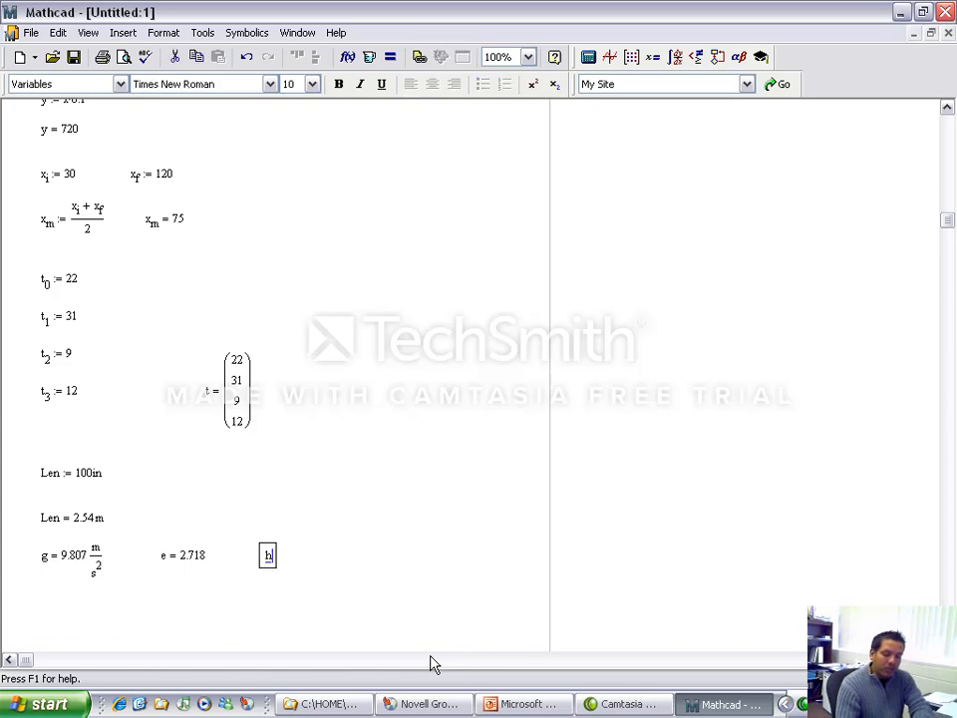
{"action": "key", "text": "ctrl+g"}
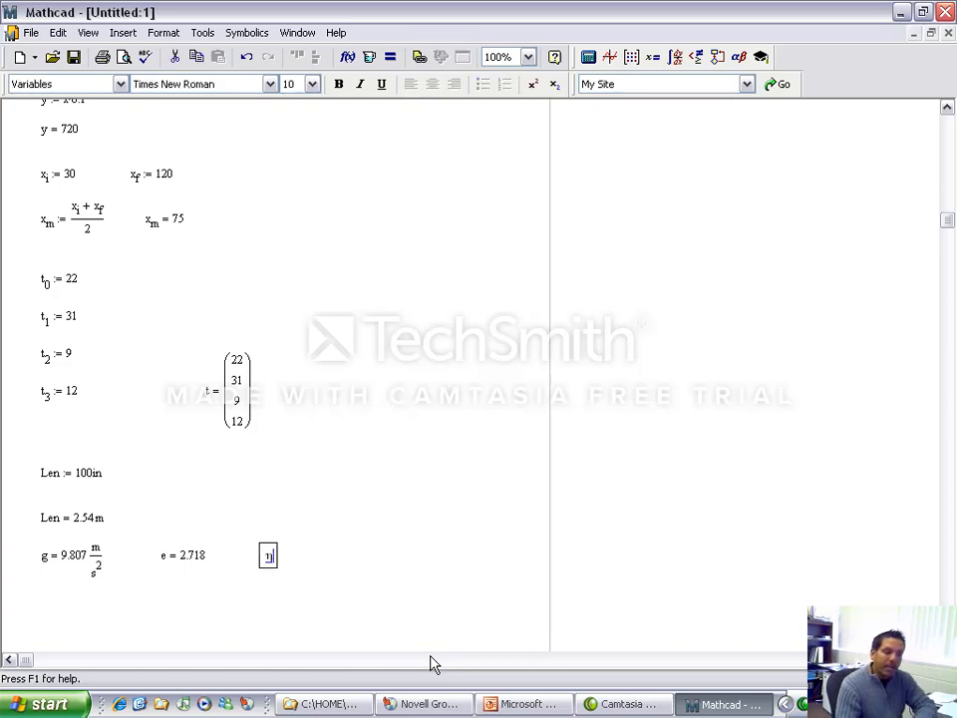
{"action": "key", "text": "BackSpace"}
{"action": "type", "text": "a"}
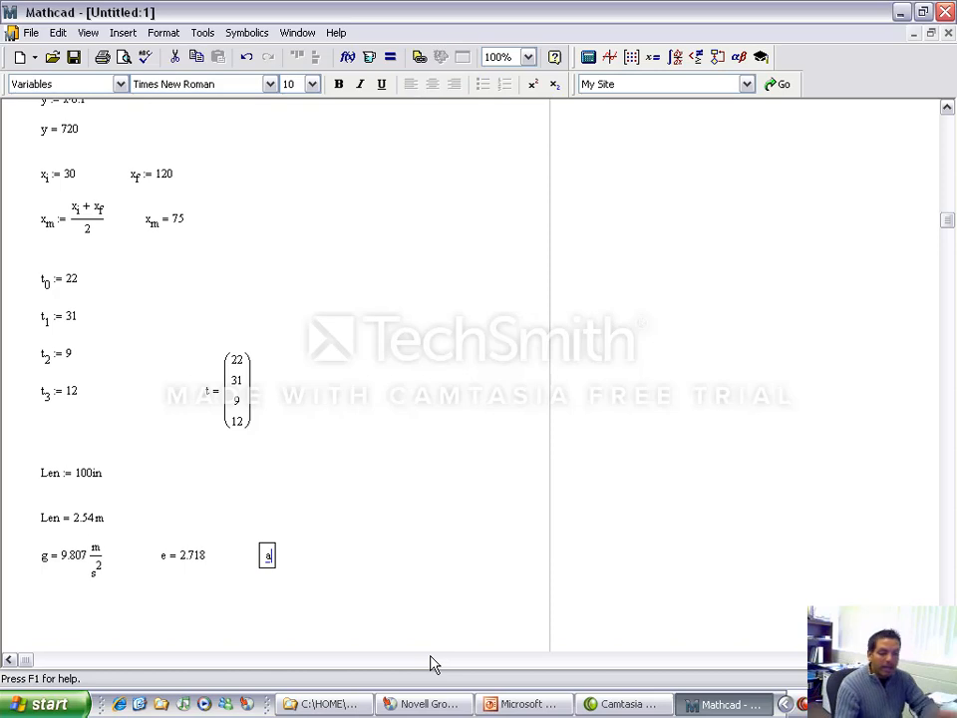
{"action": "key", "text": "ctrl+g"}
{"action": "key", "text": "BackSpace"}
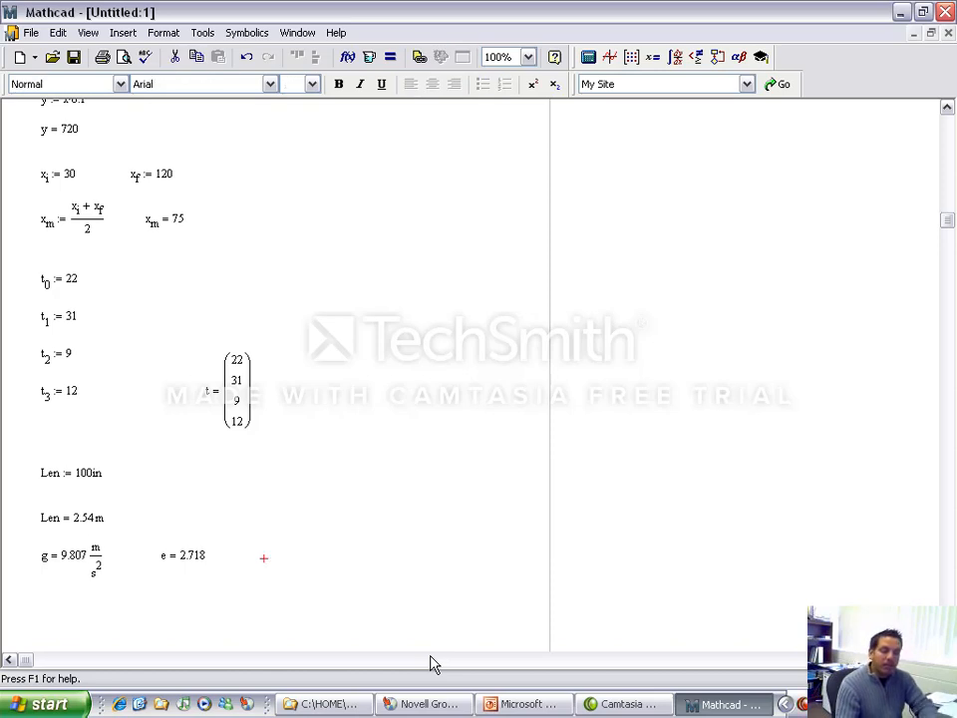
Convert the letter p to π beside e, evaluate it, and clear the π from the expression
{"action": "type", "text": "b"}
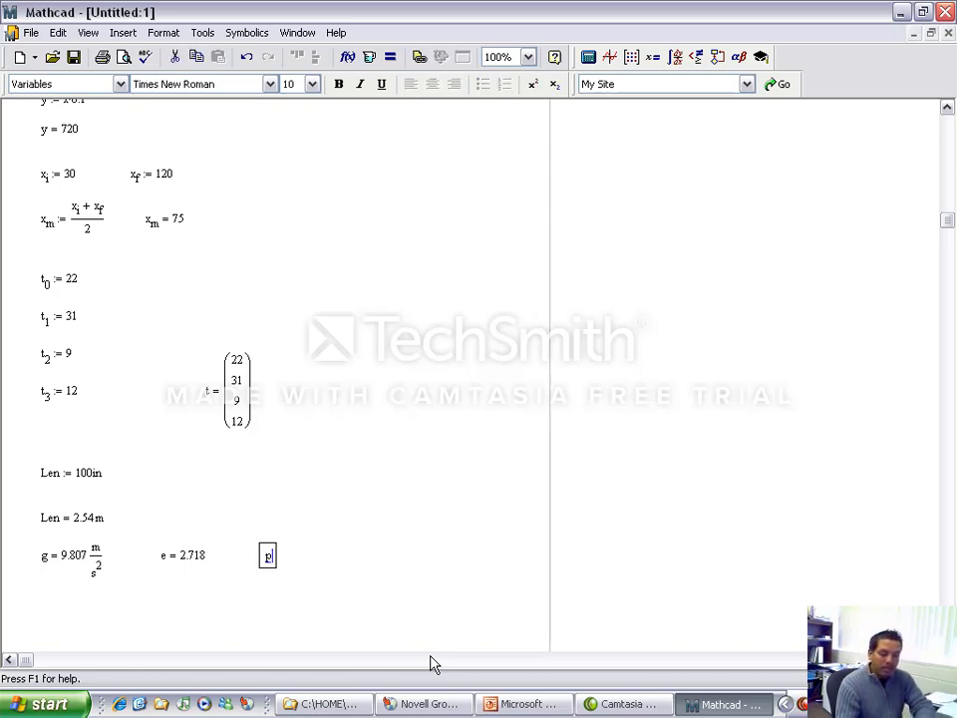
{"action": "key", "text": "ctrl+g"}
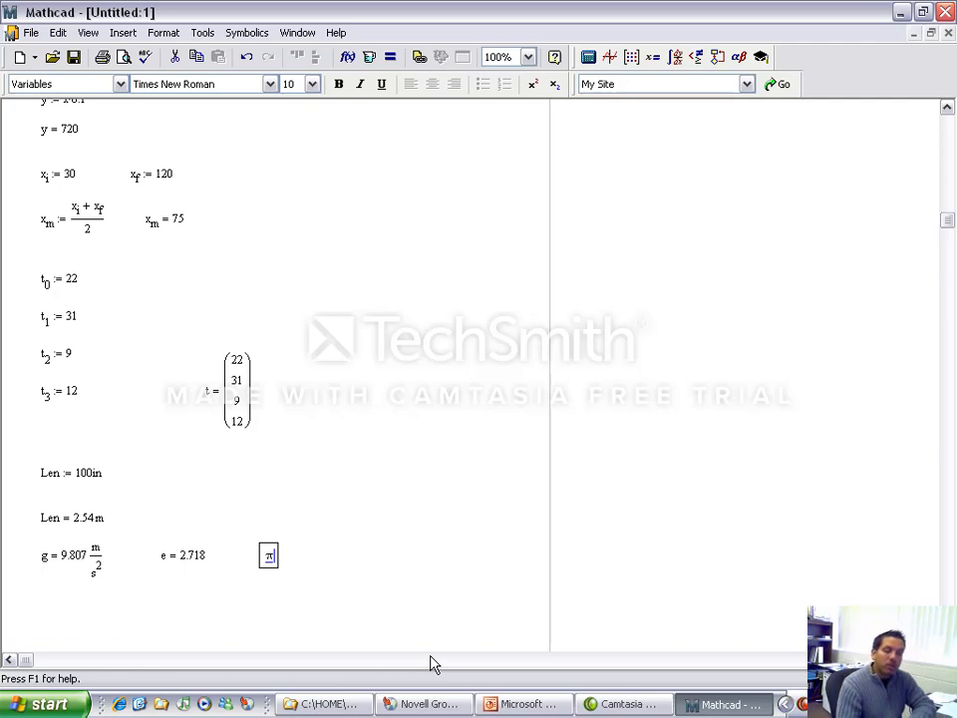
{"action": "type", "text": "= 3.142"}
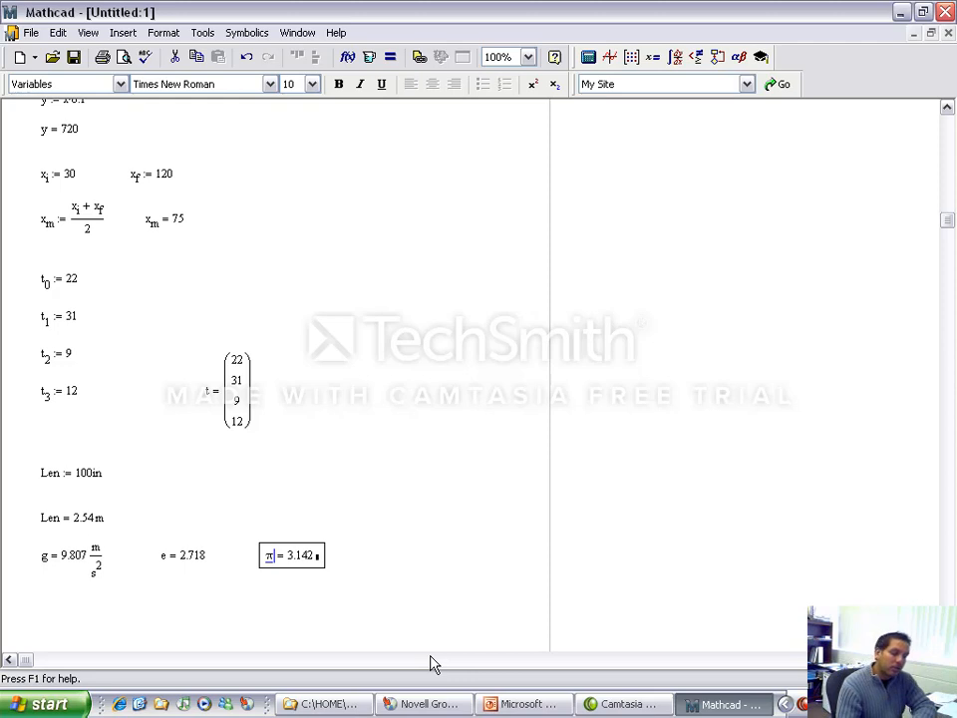
{"action": "key", "text": "BackSpace"}
{"action": "key", "text": "BackSpace"}
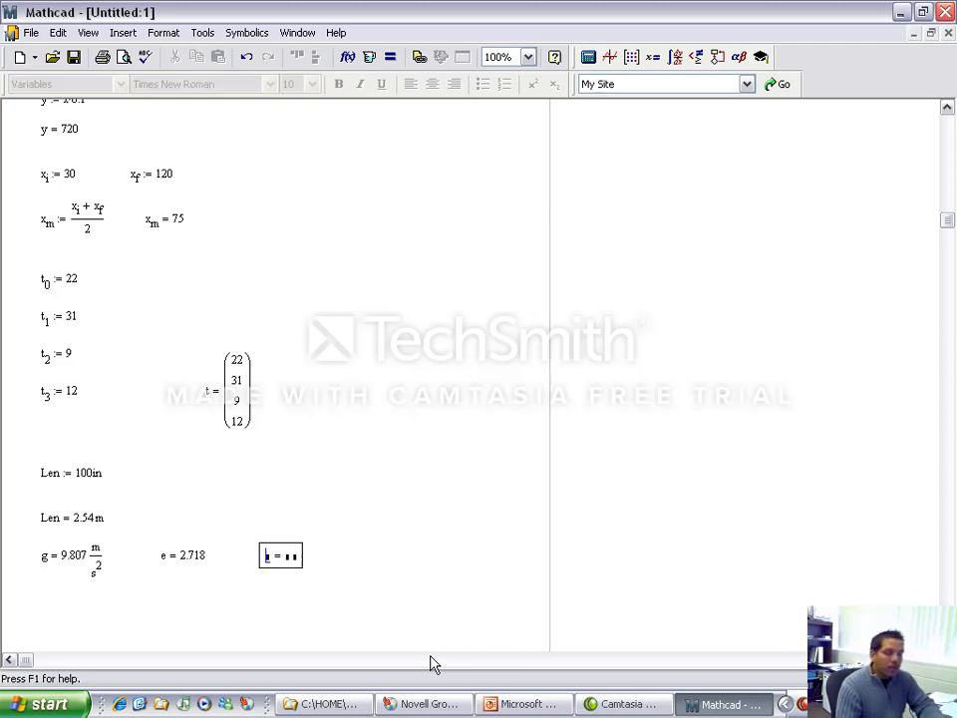
Enter π beside e by picking it from the Greek symbol palette, evaluate it, and close the palette
{"action": "left_click", "coordinate": [741, 58]}
{"action": "left_click_drag", "start_coordinate": [671, 121], "coordinate": [831, 152]}
{"action": "left_click", "coordinate": [823, 208]}
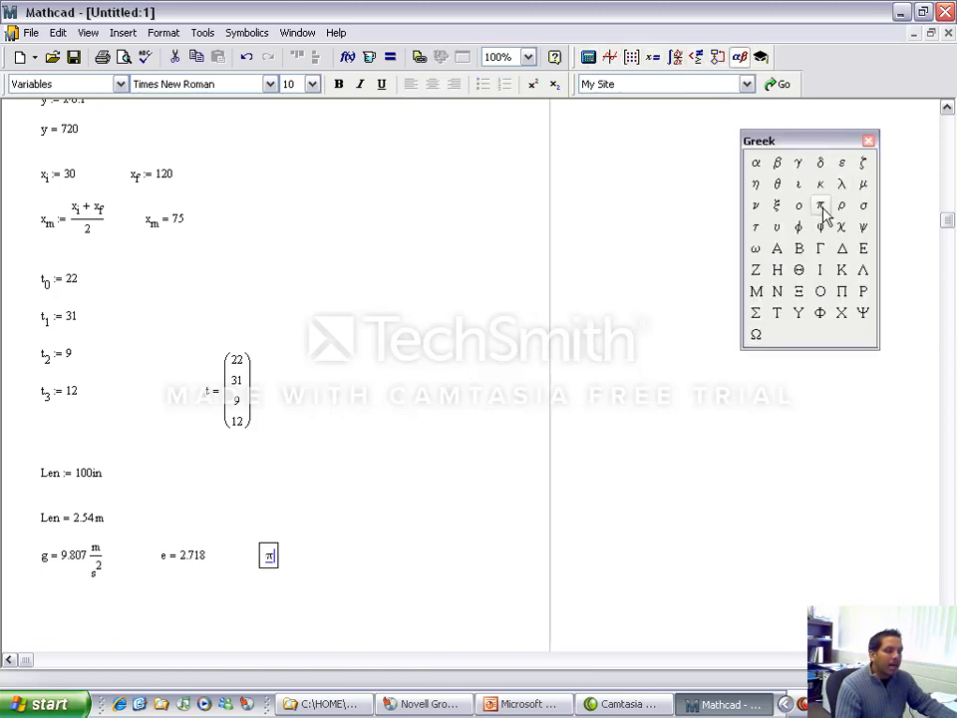
{"action": "type", "text": "= 3.142"}
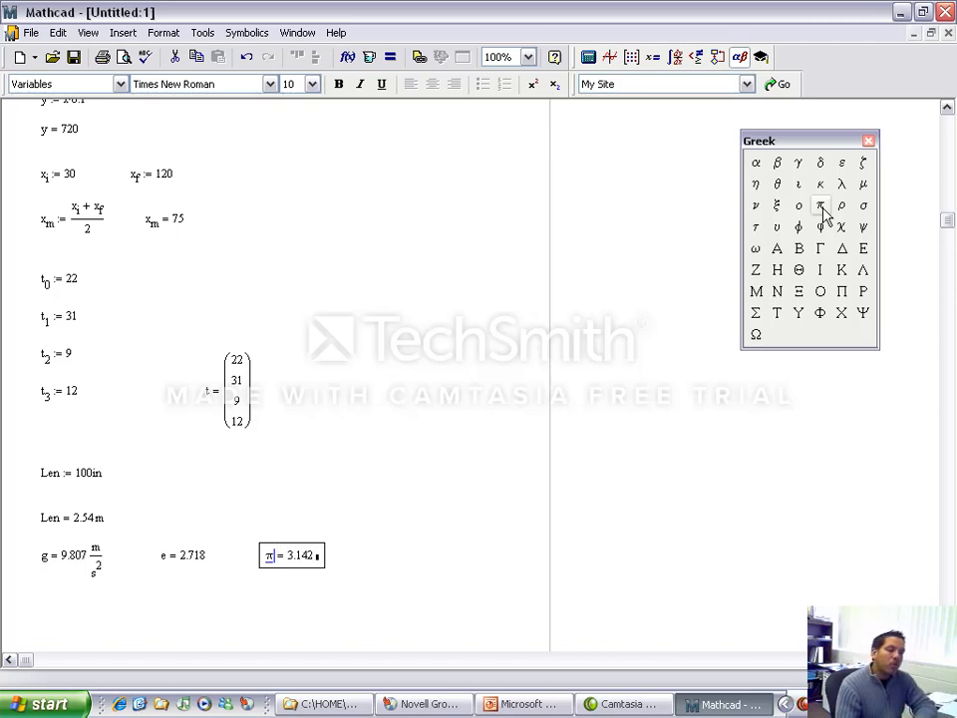
{"action": "key", "text": "Return"}
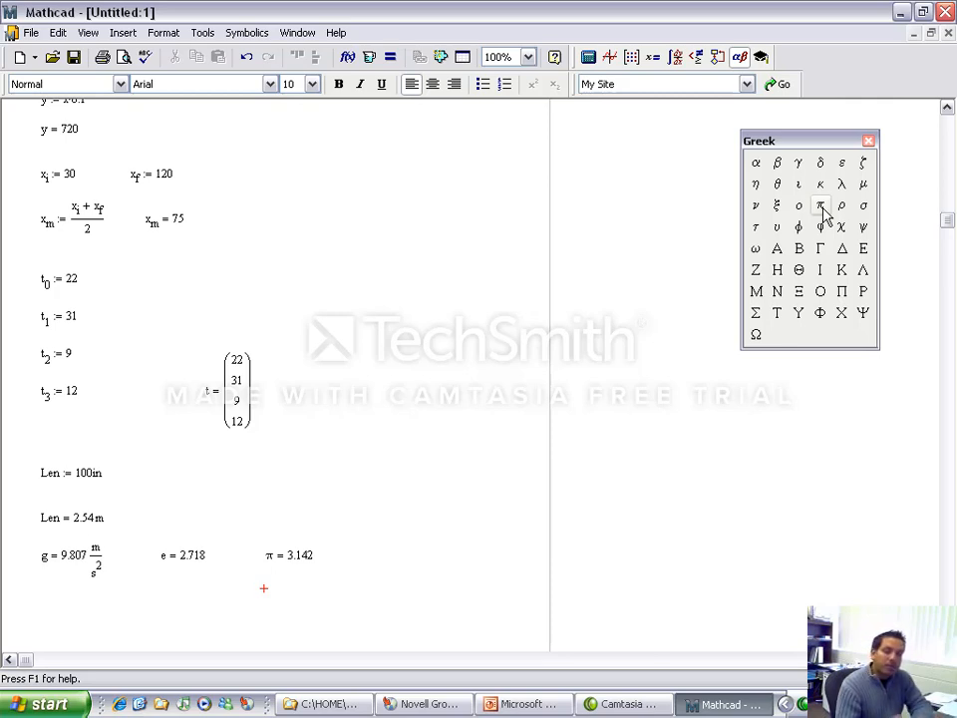
{"action": "left_click", "coordinate": [868, 141]}
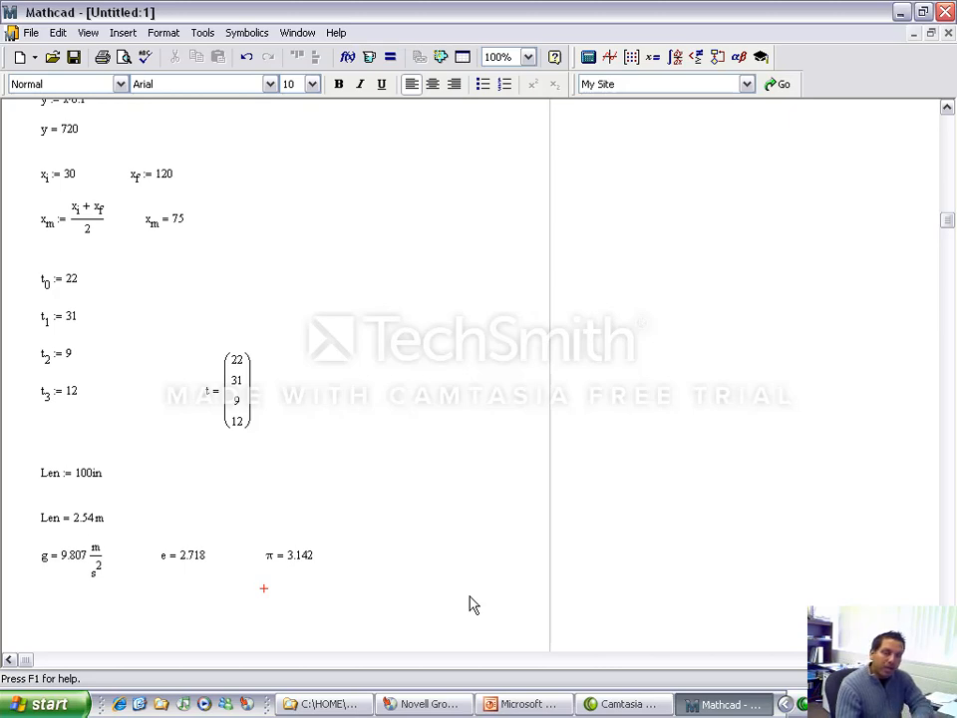
Place the cursor on a blank line below the constants, near the worksheet's left edge
{"action": "key", "text": "Return"}
{"action": "key", "text": "Return"}
{"action": "key", "text": "Return"}
{"action": "key", "text": "Return"}
{"action": "key", "text": "Return"}
{"action": "key", "text": "Return"}
{"action": "key", "text": "Return"}
{"action": "key", "text": "Up"}
{"action": "key", "text": "Up"}
{"action": "key", "text": "Up"}
{"action": "key", "text": "Up"}
{"action": "key", "text": "Up"}
{"action": "key", "text": "Up"}
{"action": "key", "text": "Right"}
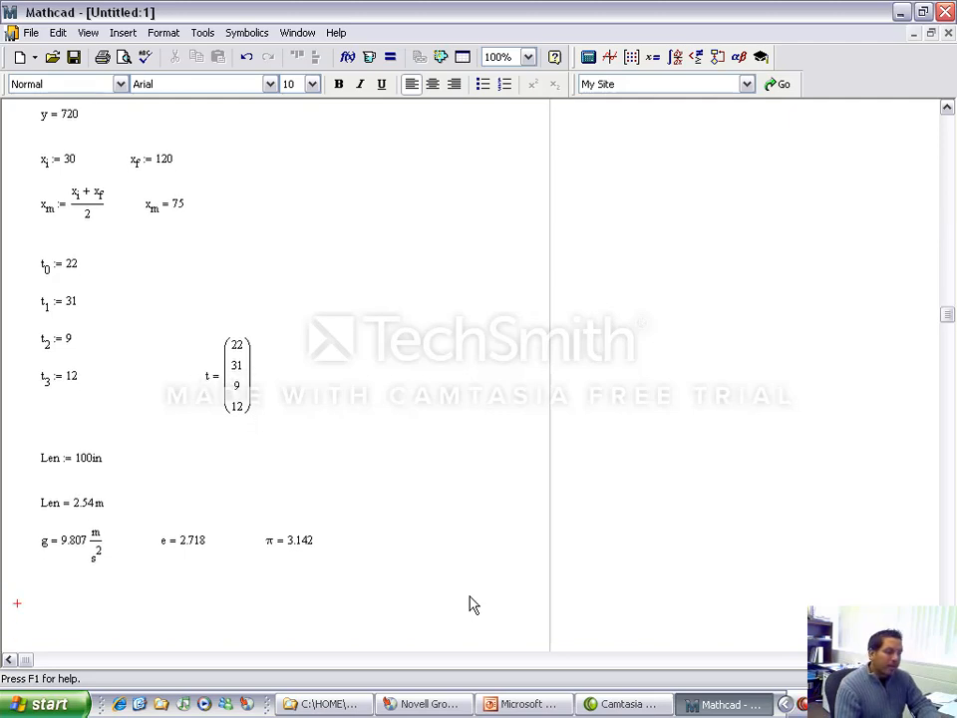
Switch to PowerPoint, start the slide show at Predefined Constants, and advance to the Entering Text slide
{"action": "left_click", "coordinate": [551, 703]}
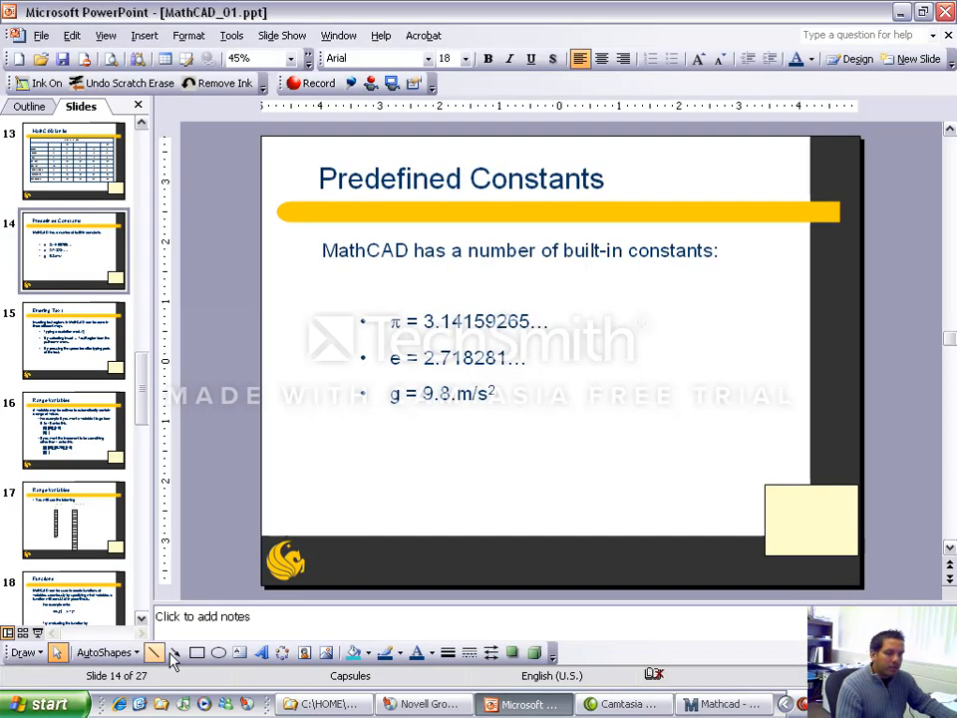
{"action": "left_click", "coordinate": [38, 633]}
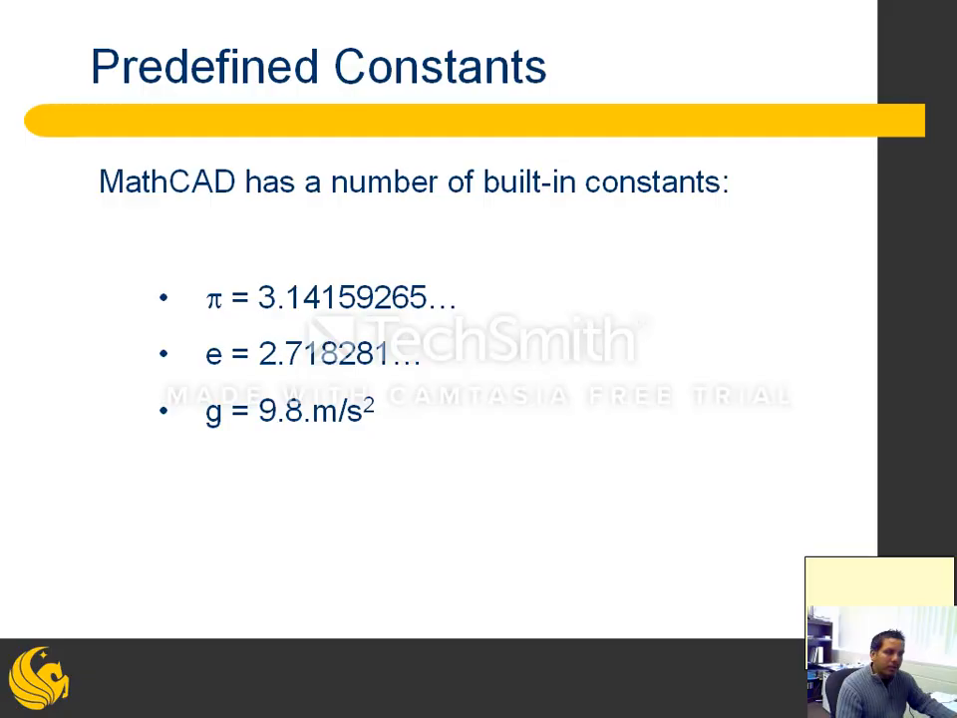
{"action": "key", "text": "space"}
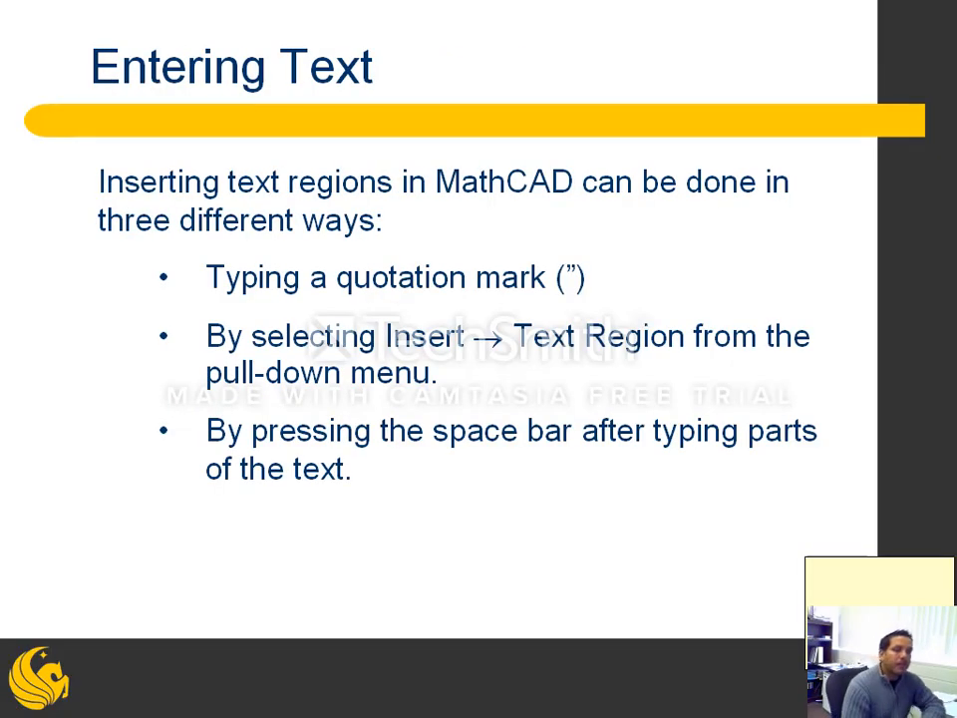
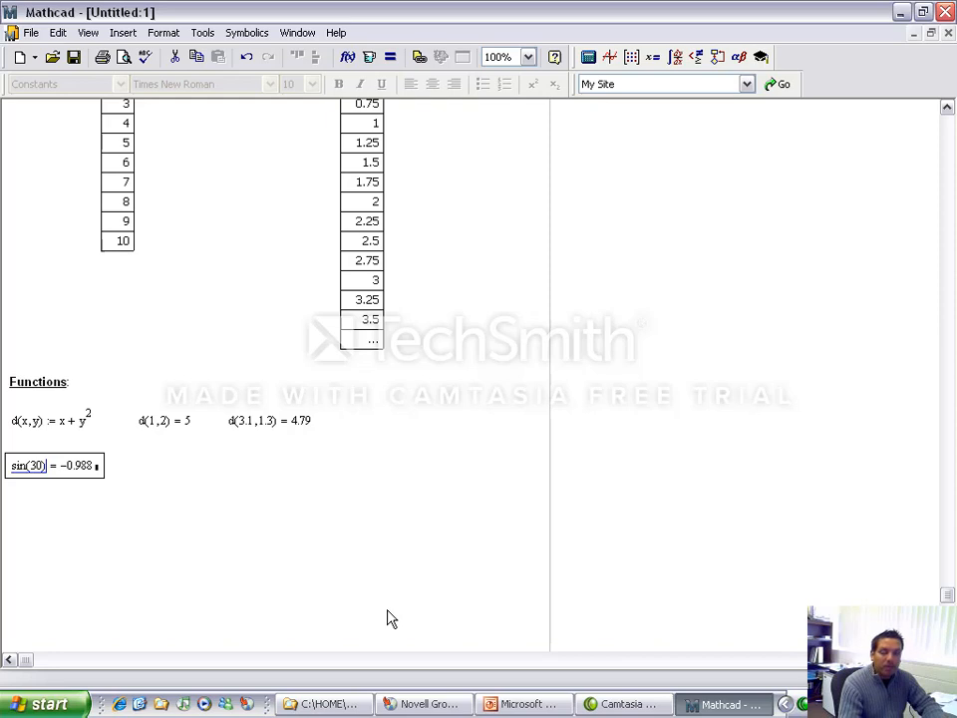
Evaluate the sine of π/6 beside the sin(30) result in the Functions section
{"action": "key", "text": "Right"}
{"action": "key", "text": "Right"}
{"action": "key", "text": "Right"}
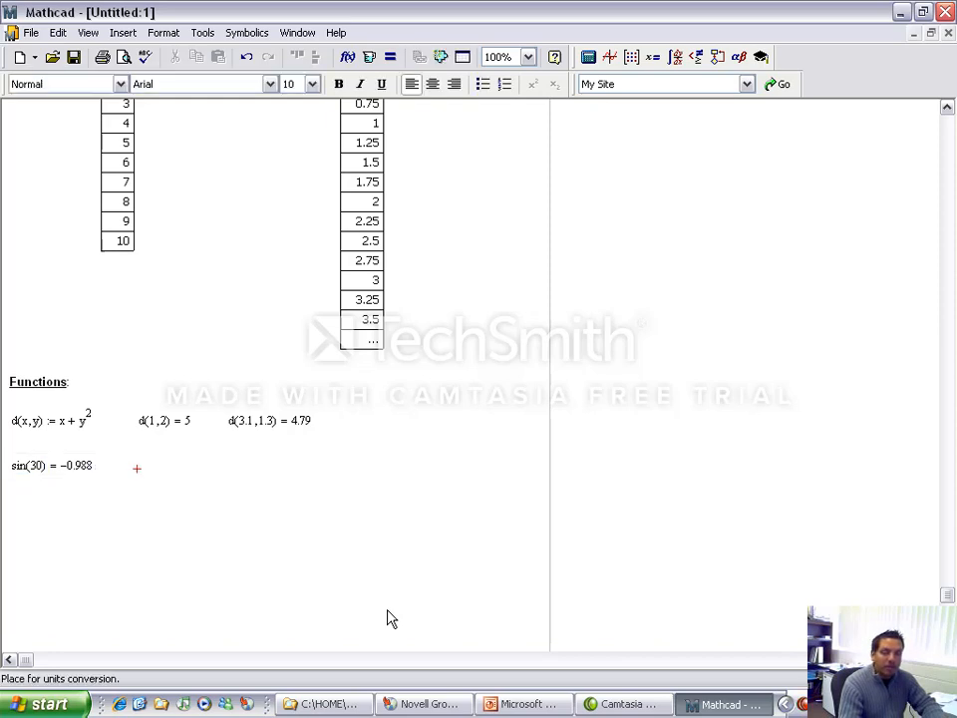
{"action": "type", "text": "sin"}
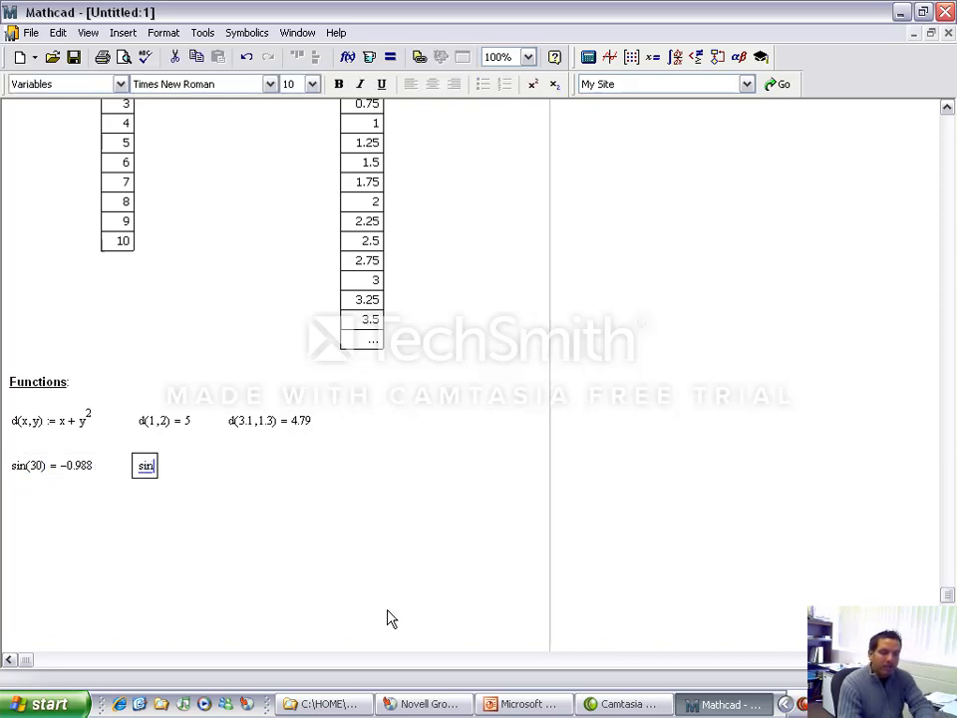
{"action": "type", "text": "(p"}
{"action": "key", "text": "ctrl+g"}
{"action": "type", "text": "/6"}
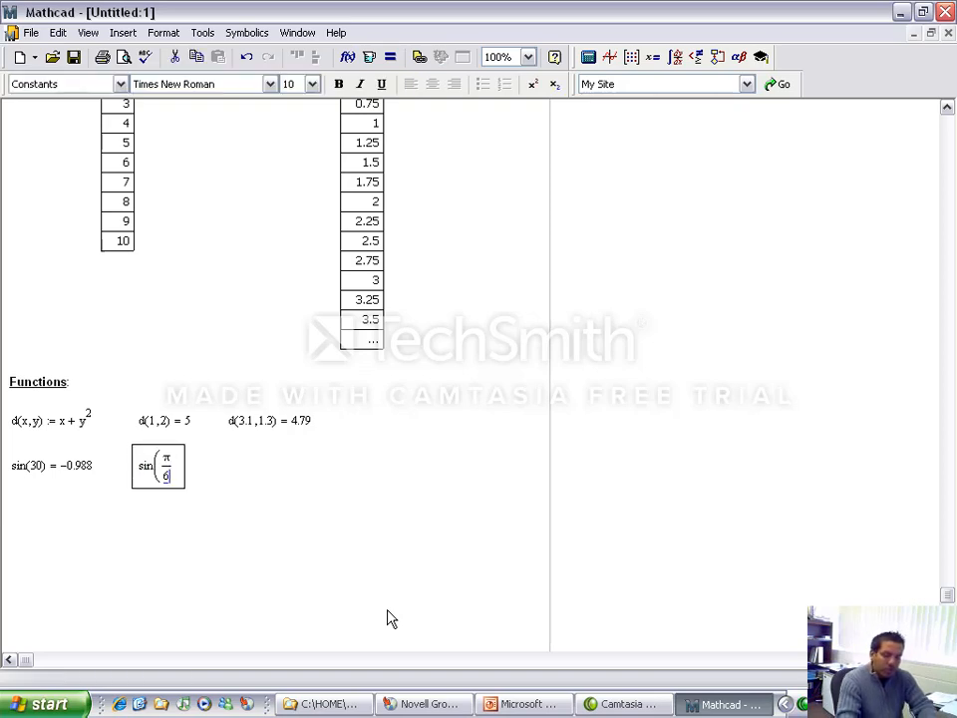
{"action": "key", "text": "space"}
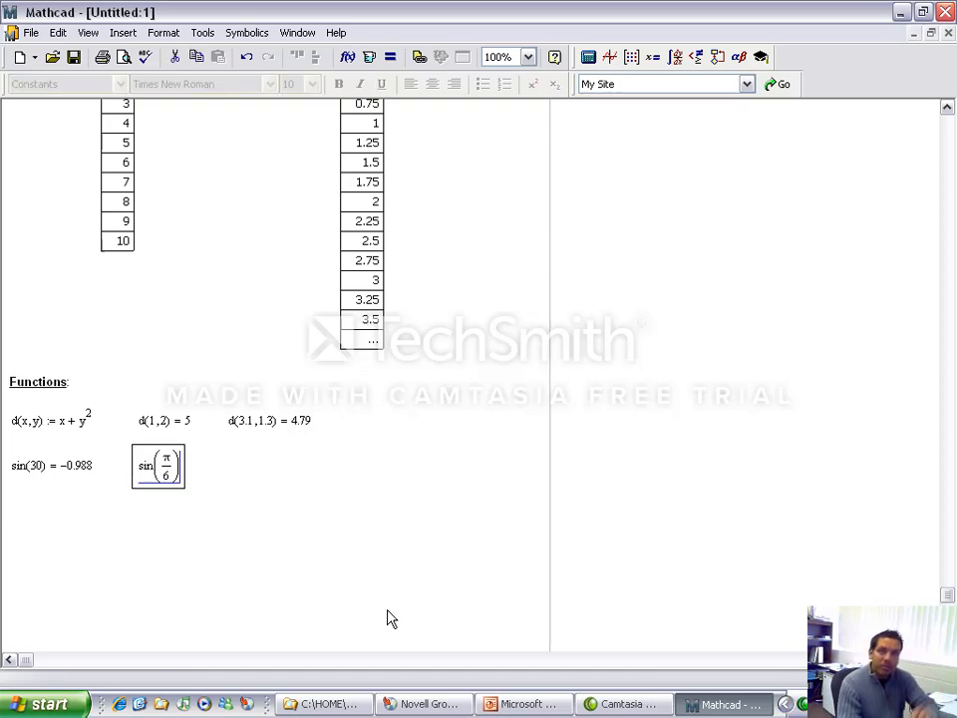
{"action": "type", "text": "= 0.5"}
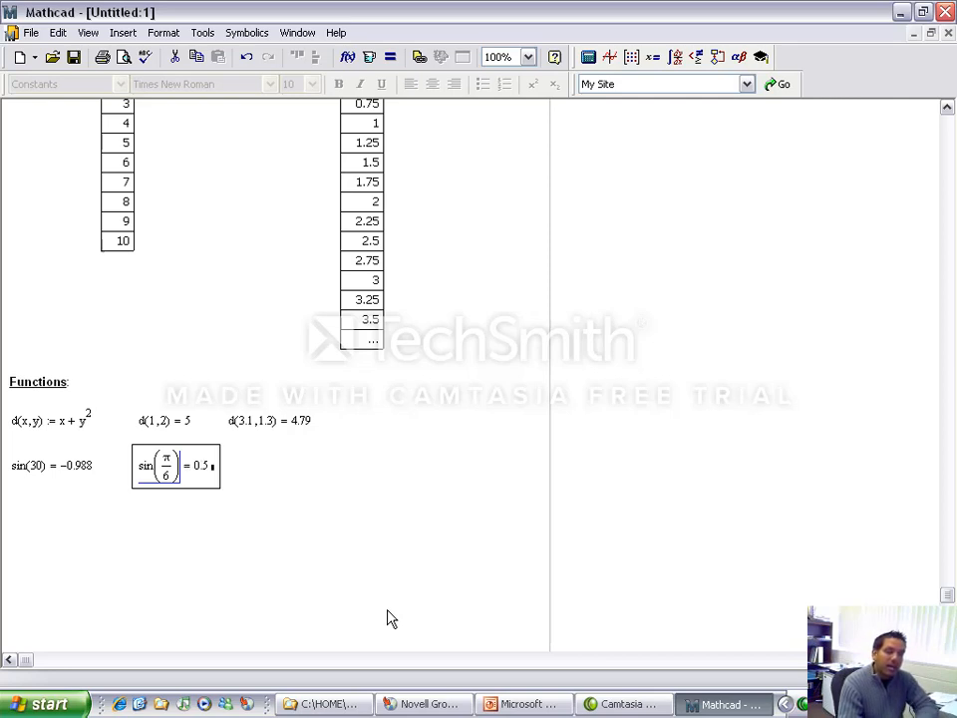
{"action": "key", "text": "Return"}
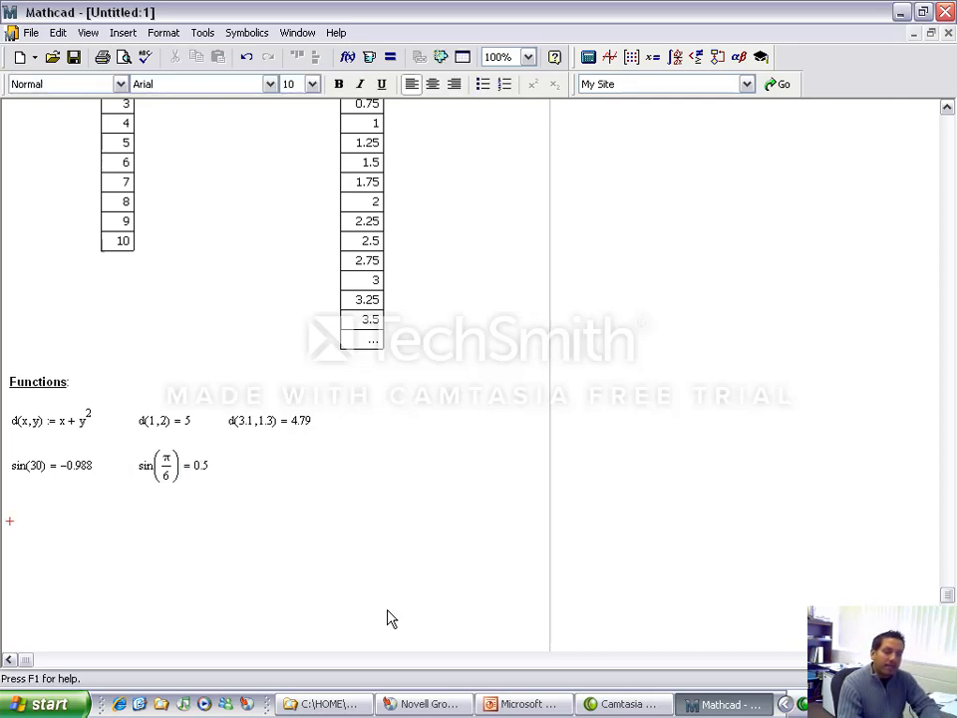
Define the function y(x) := 134·sin(x+1) below the sine evaluations and review the earlier definition of y near the worksheet's start
{"action": "type", "text": "y(x):"}
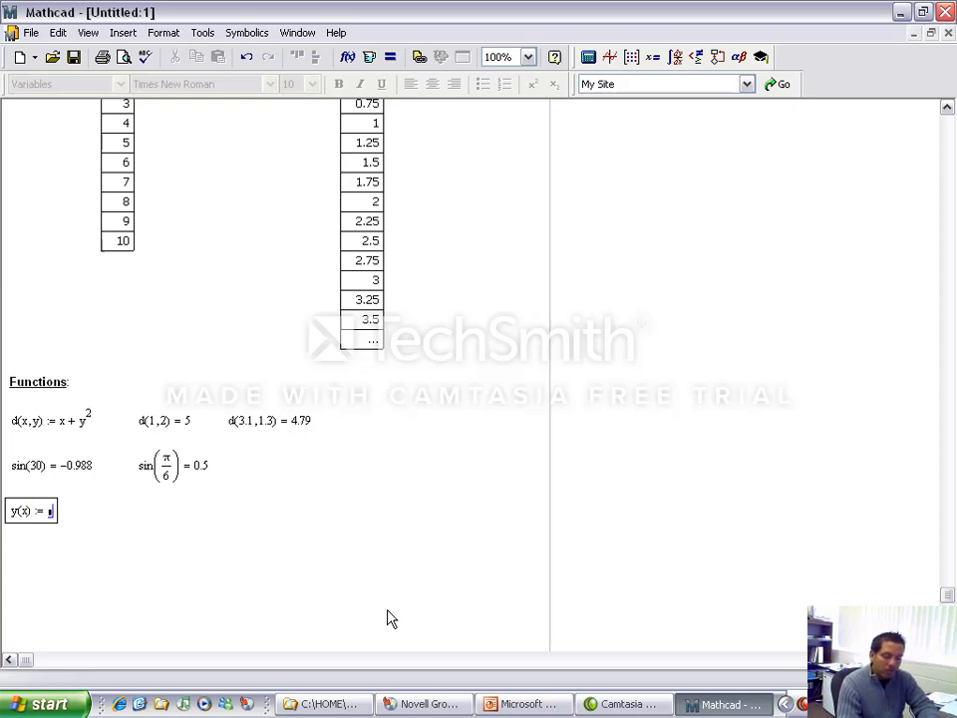
{"action": "type", "text": "134*sin(x+1)"}
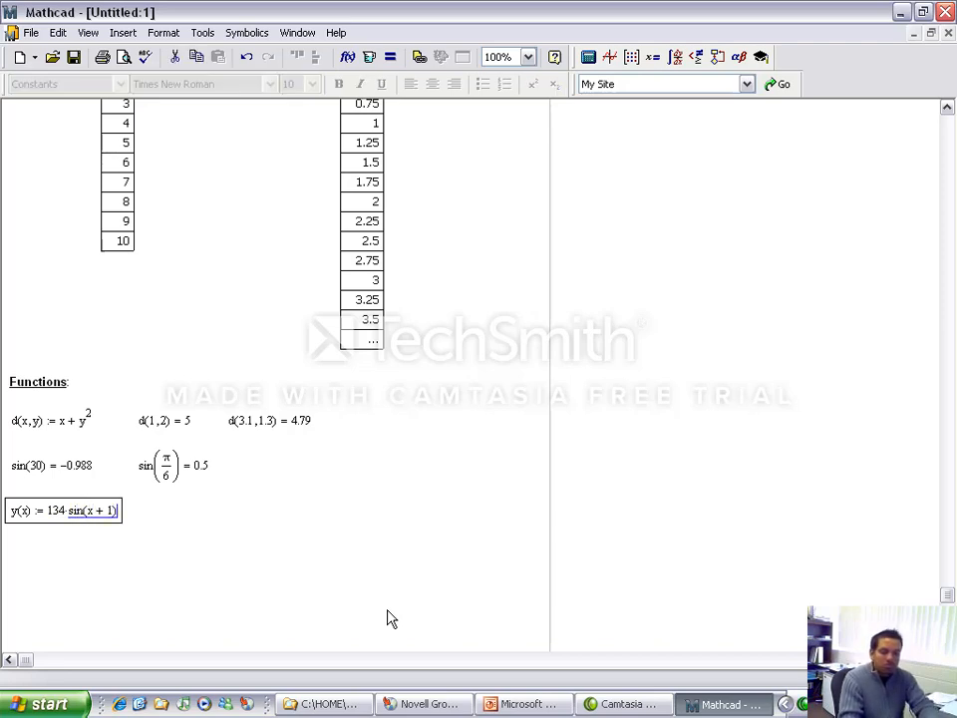
{"action": "key", "text": "Return"}
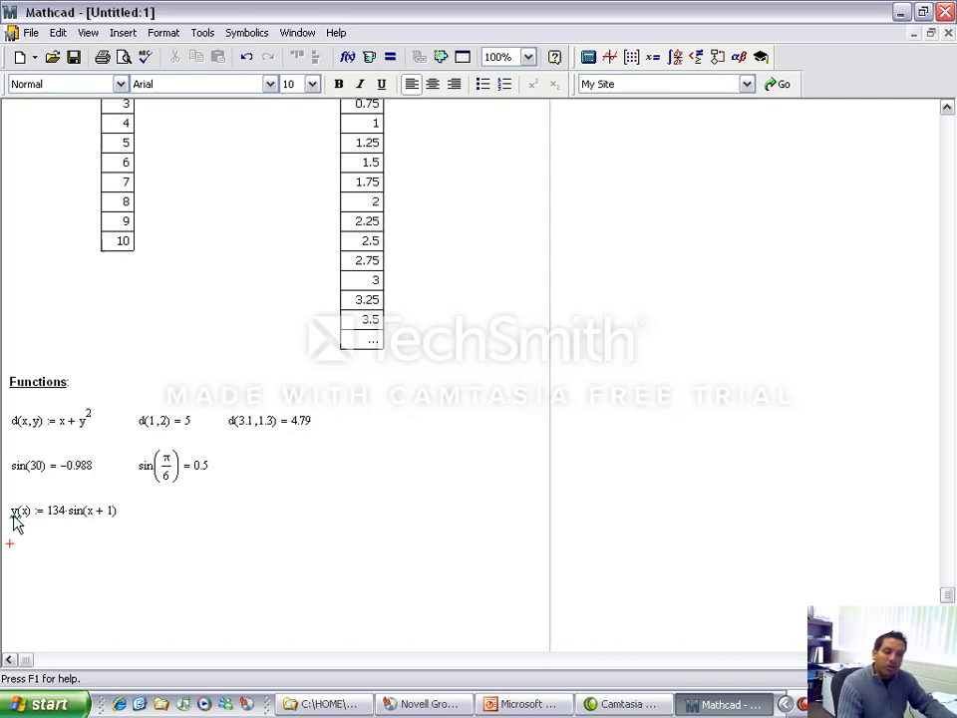
{"action": "left_click_drag", "start_coordinate": [947, 594], "coordinate": [948, 127]}
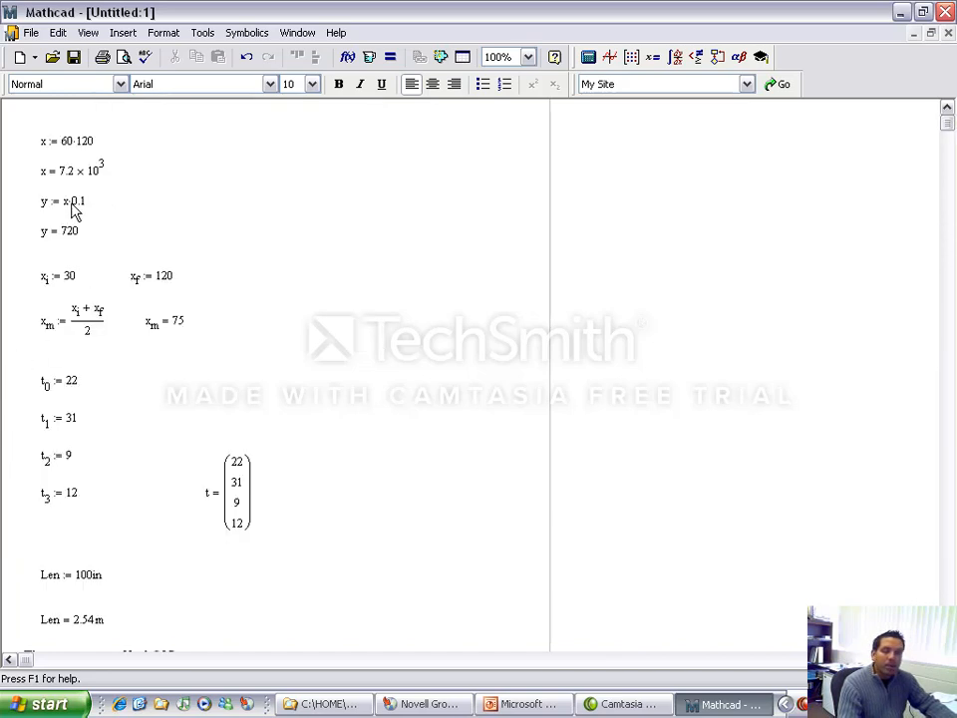
{"action": "left_click_drag", "start_coordinate": [947, 124], "coordinate": [943, 583]}
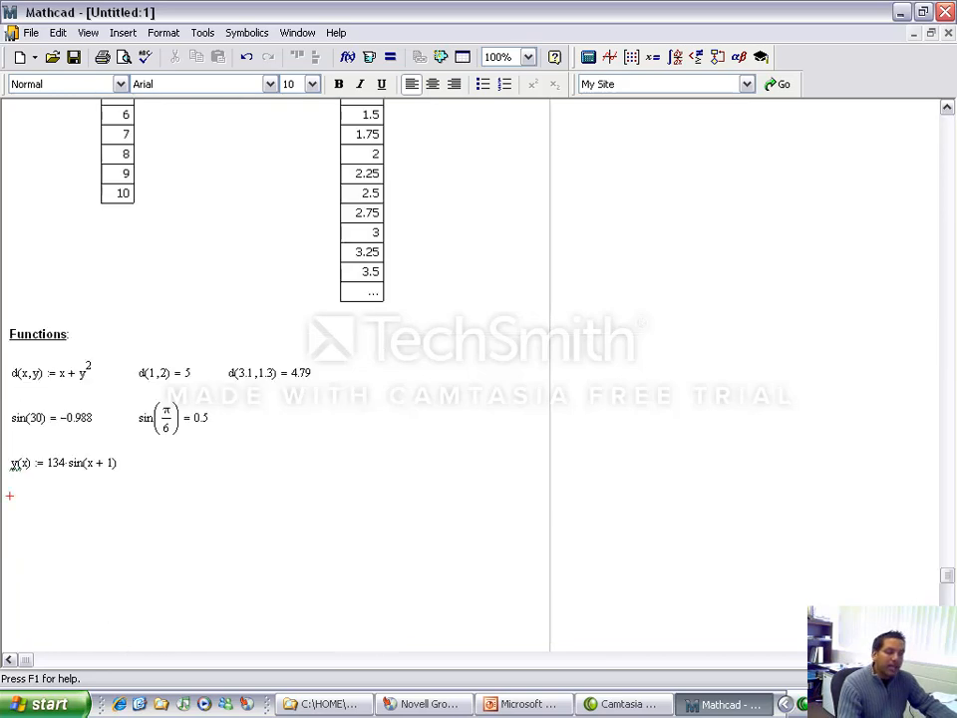
Evaluate y(1) beside the 134·sin(x+1) definition and place the cursor on a blank line below
{"action": "left_click", "coordinate": [166, 468]}
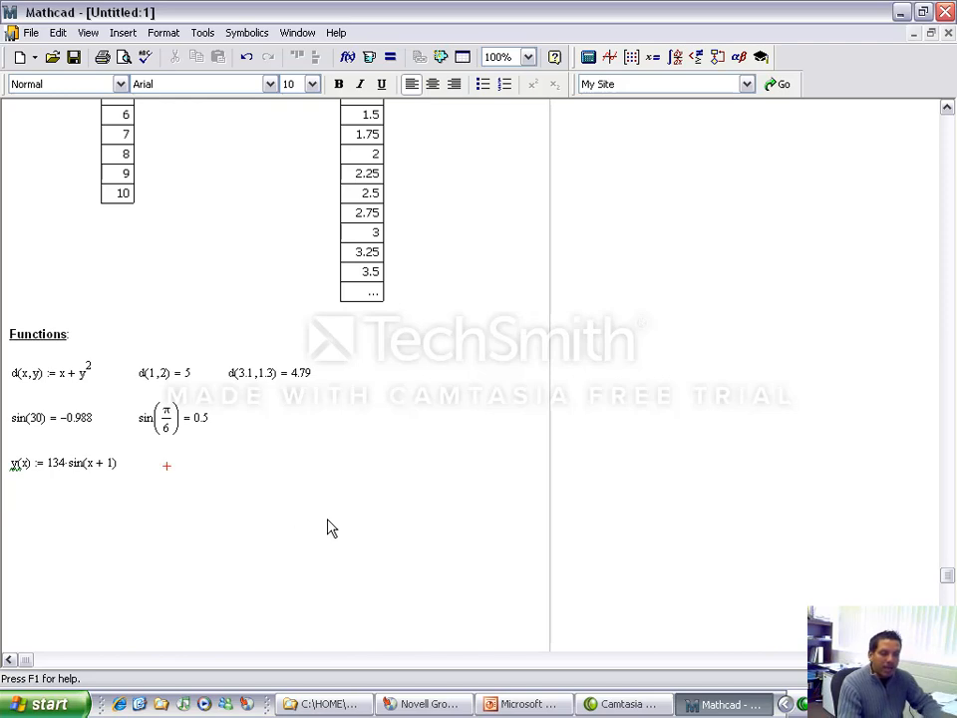
{"action": "type", "text": "y("}
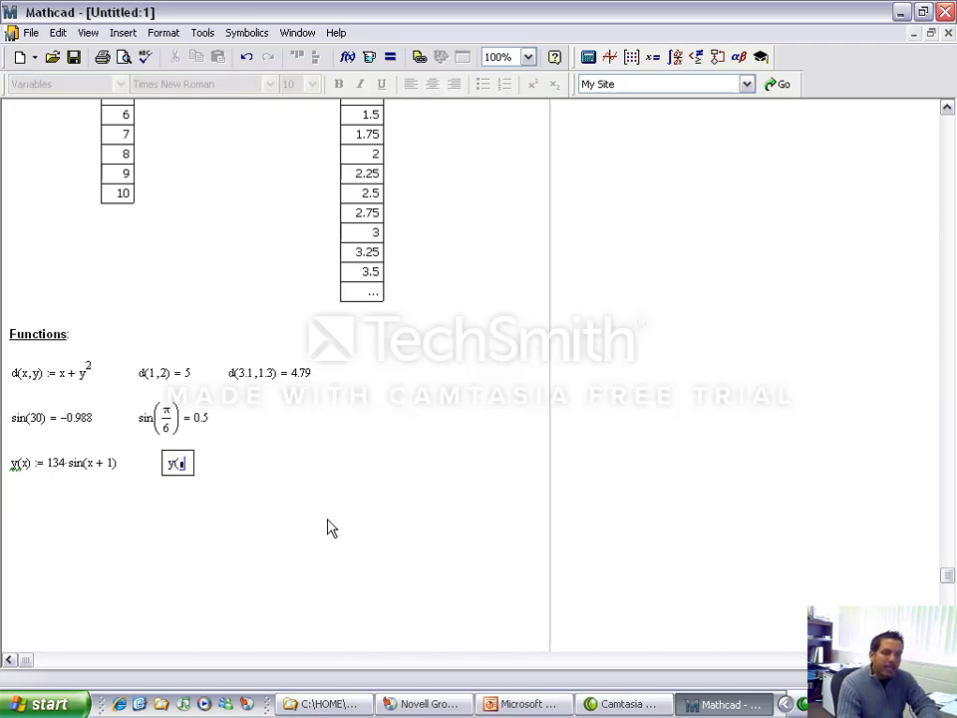
{"action": "type", "text": "p"}
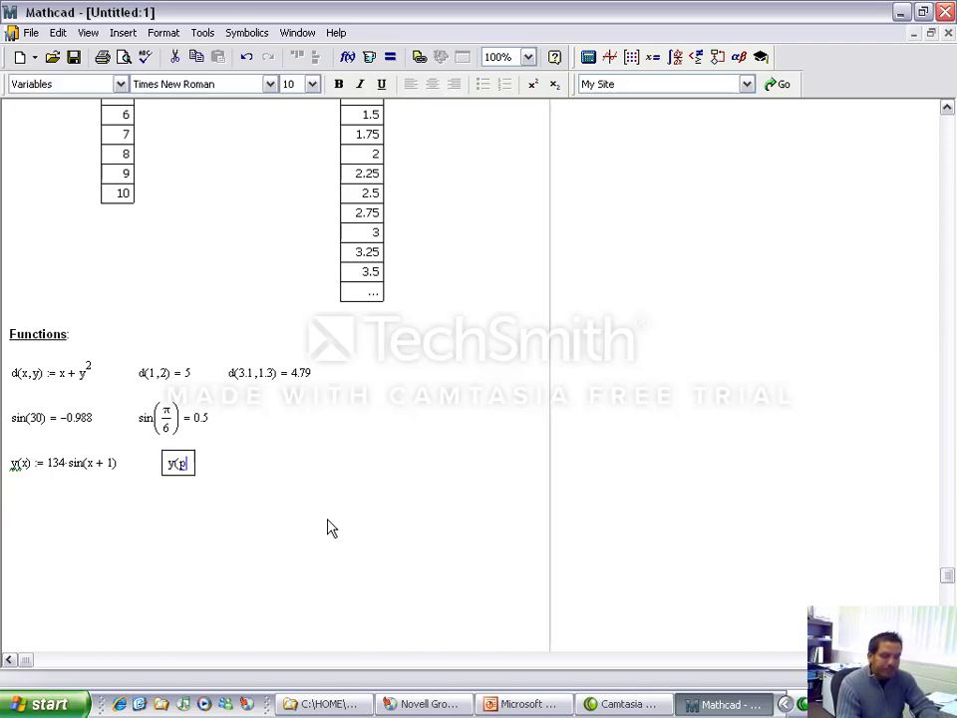
{"action": "key", "text": "BackSpace"}
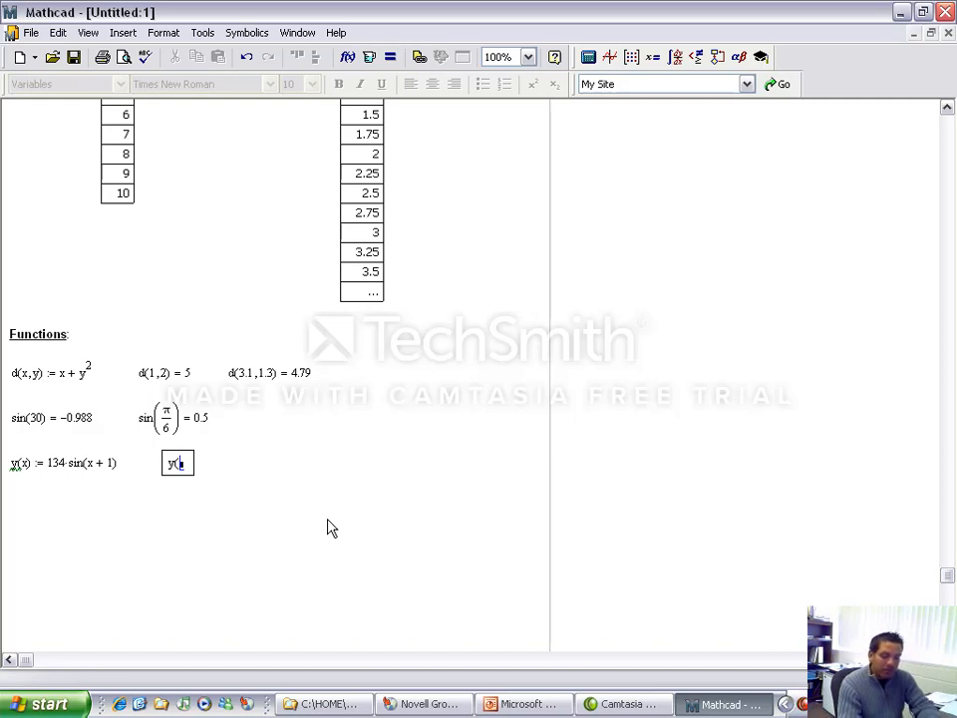
{"action": "type", "text": "1) "}
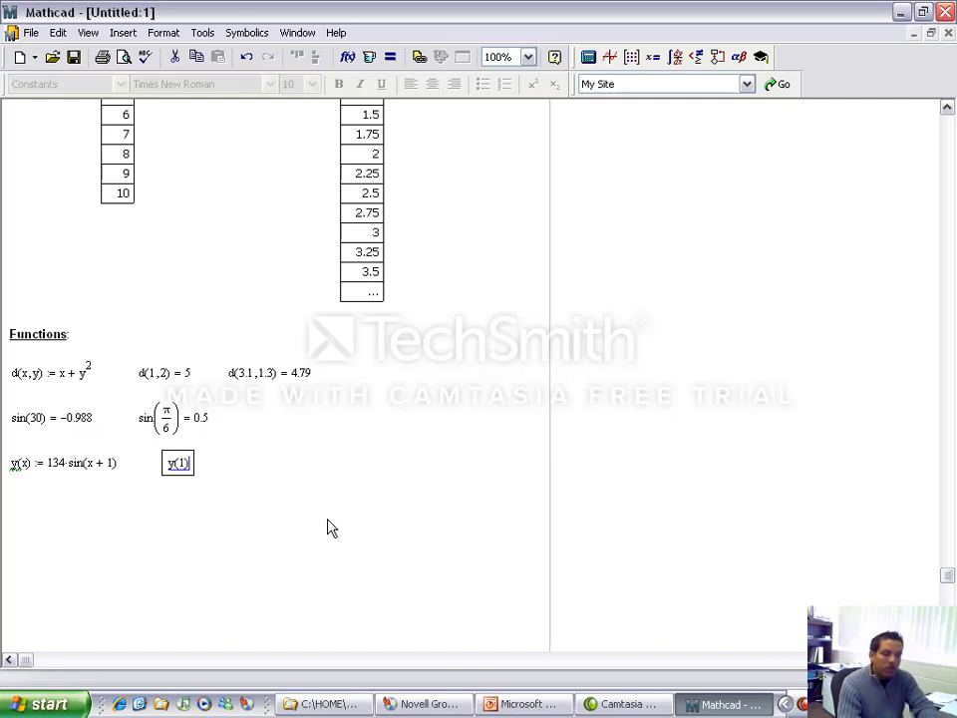
{"action": "type", "text": "= 121.846"}
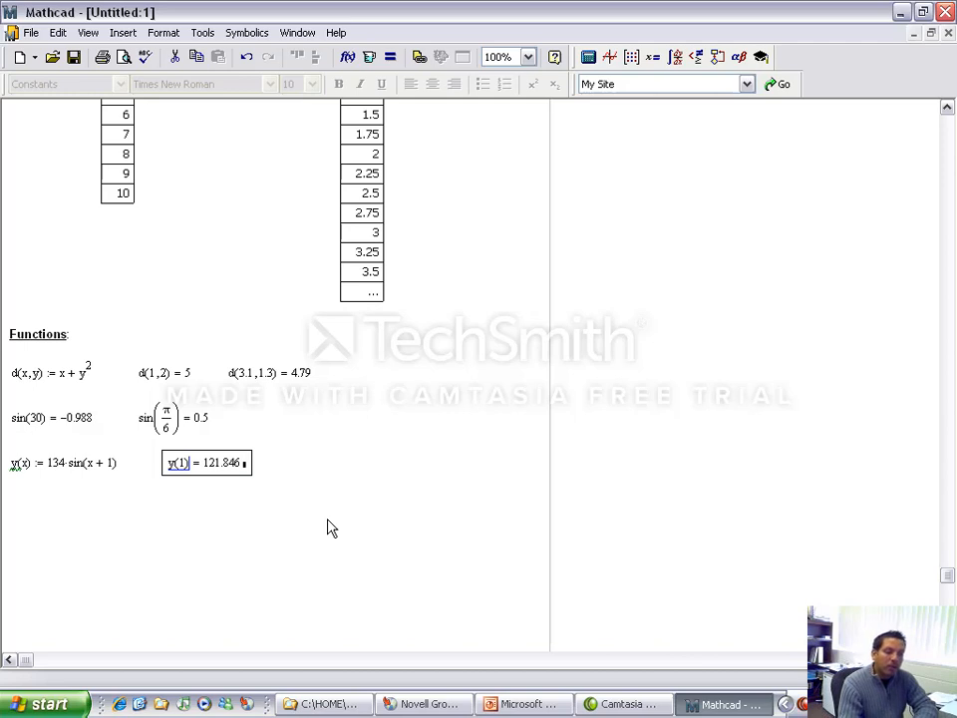
{"action": "key", "text": "Return"}
{"action": "key", "text": "Return"}
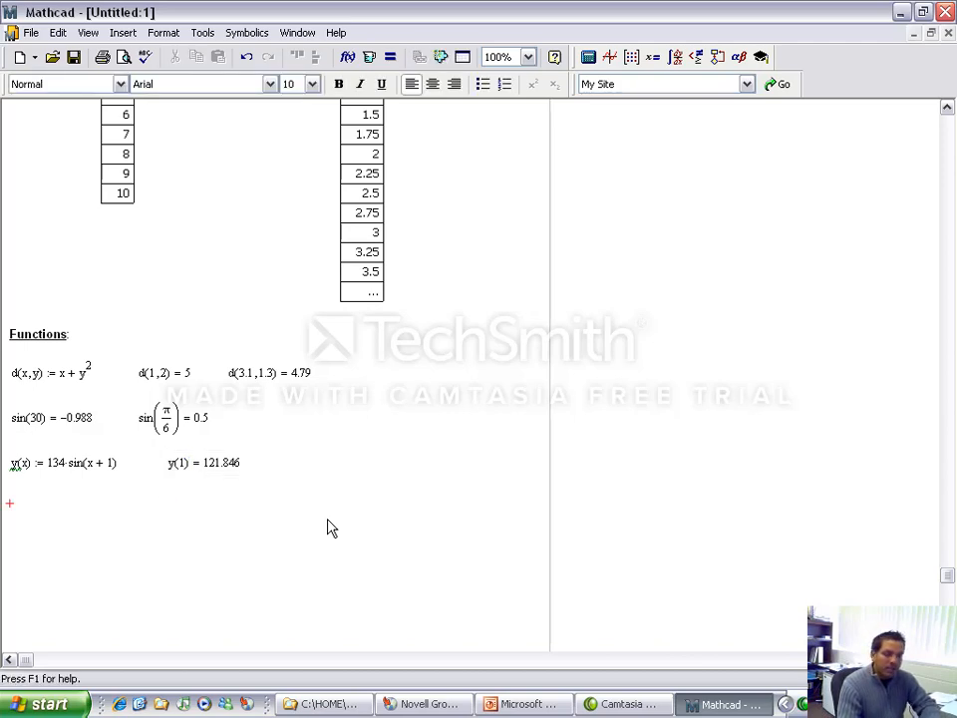
Redefine the function as y(x) := cos(x) on the line below the 134·sin(x+1) definition
{"action": "type", "text": "y(x) "}
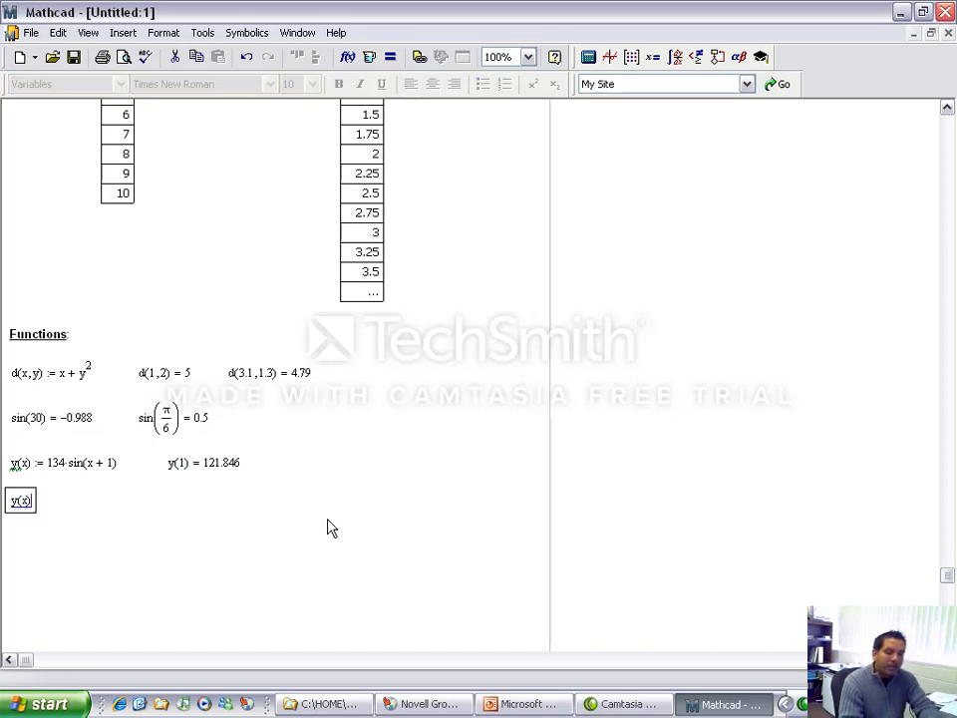
{"action": "type", "text": ":= cos(x"}
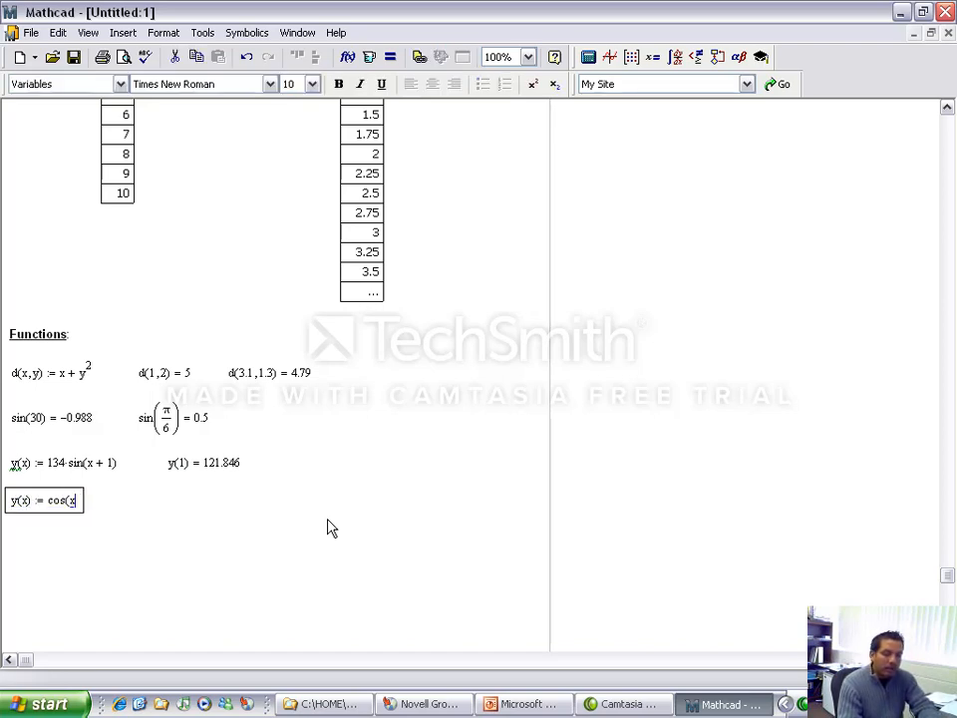
{"action": "key", "text": "Return"}
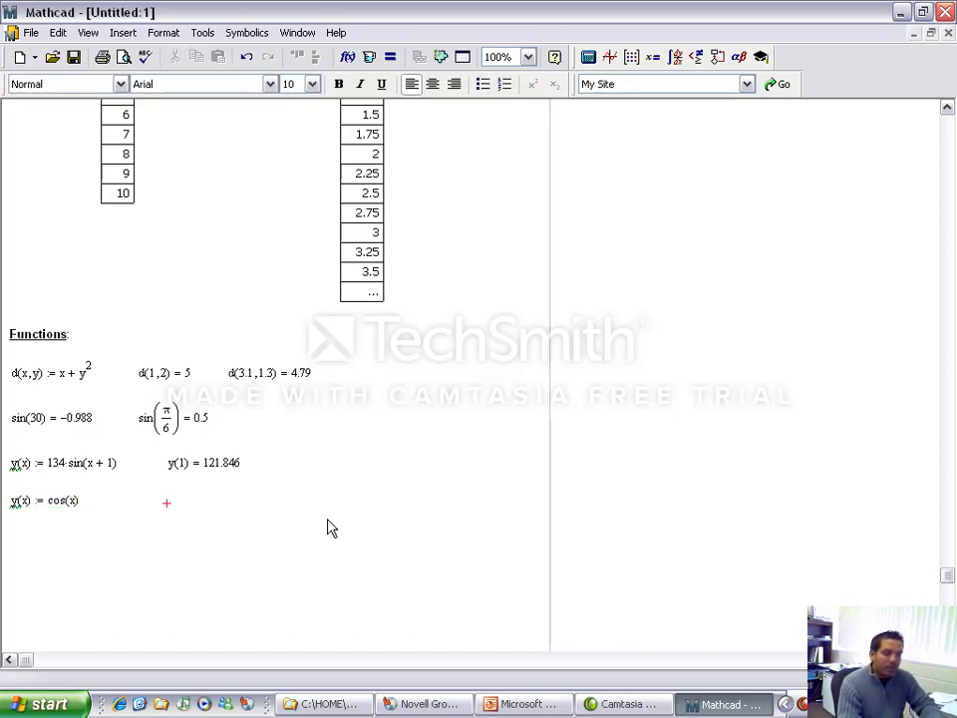
Evaluate y(π/3) beside the cosine definition and change its argument to π/6
{"action": "type", "text": "y("}
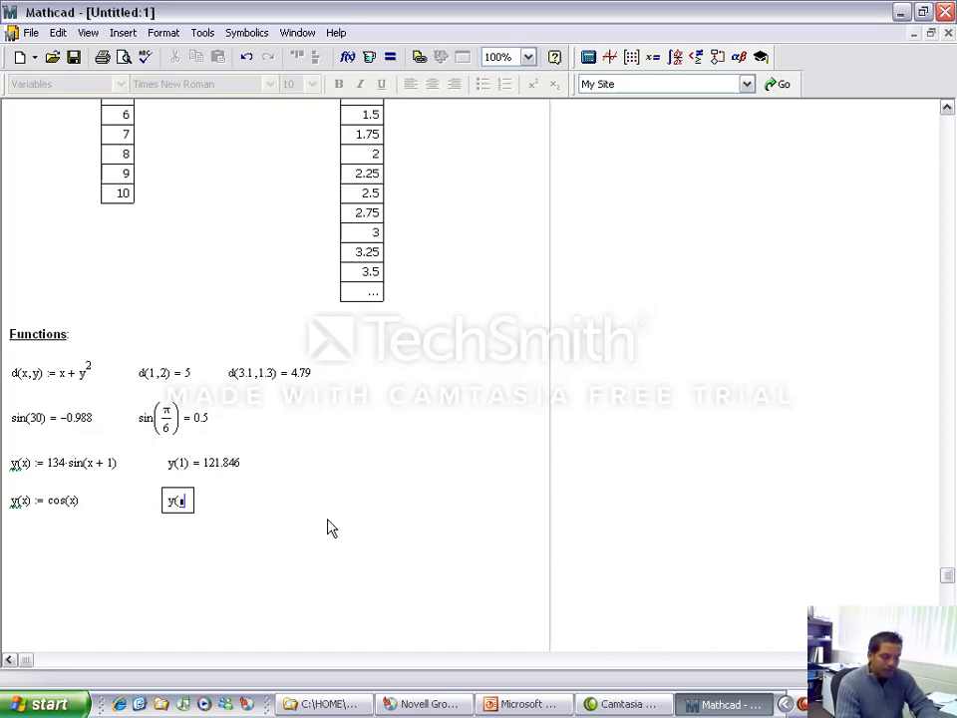
{"action": "key", "text": "ctrl+shift+p"}
{"action": "type", "text": "/3) "}
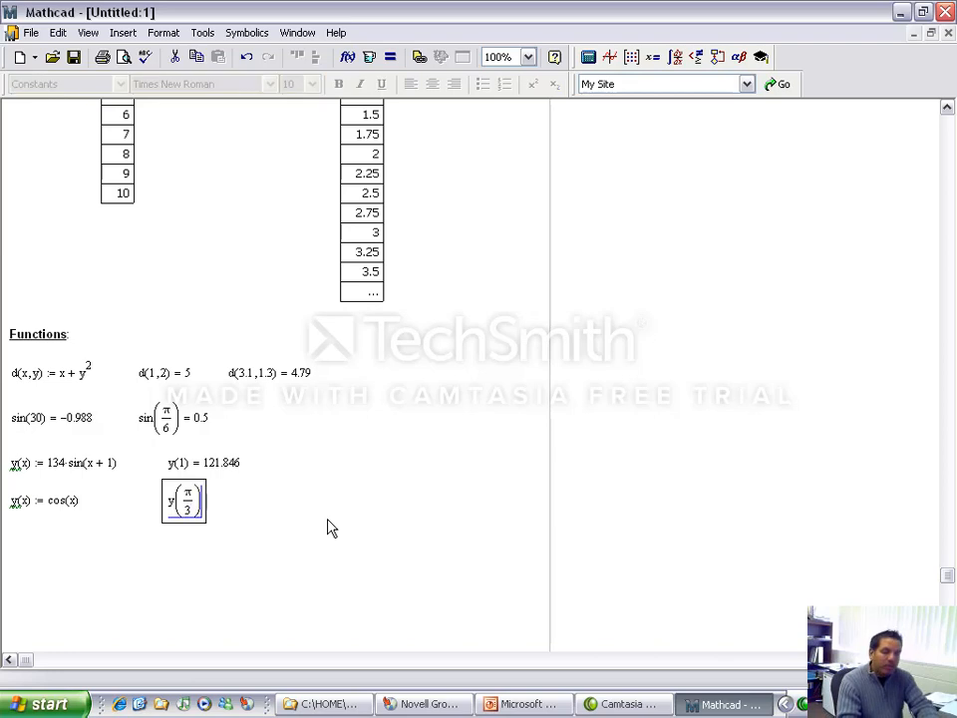
{"action": "type", "text": "="}
{"action": "key", "text": "Left"}
{"action": "key", "text": "Left"}
{"action": "key", "text": "Right"}
{"action": "key", "text": "BackSpace"}
{"action": "type", "text": "6"}
{"action": "key", "text": "Return"}
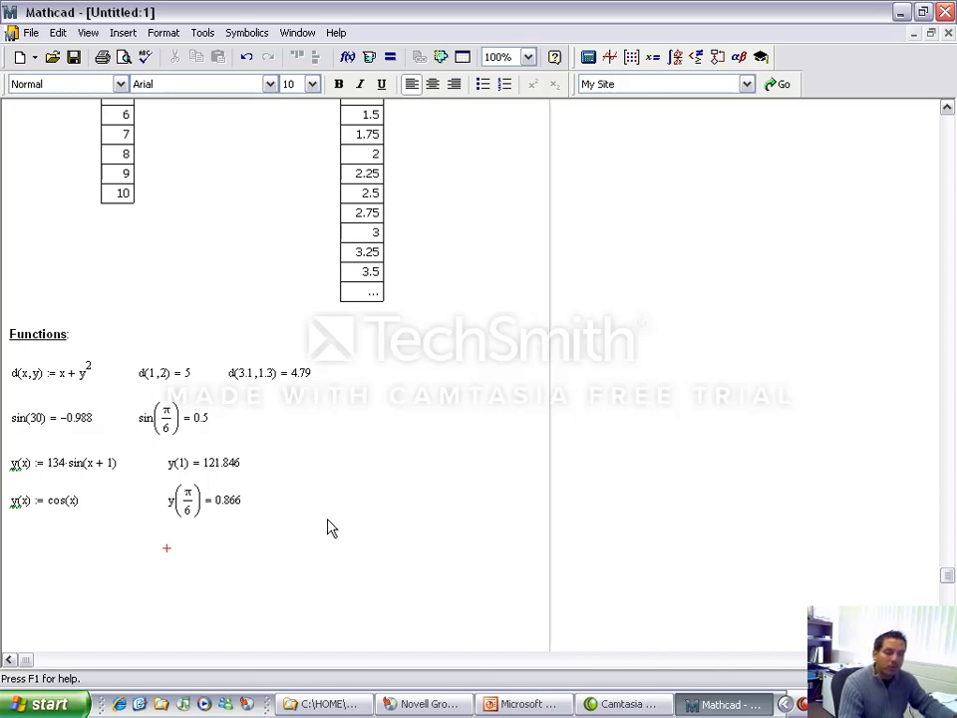
Evaluate √3/2 beside the y(π/6) result as a check on the cosine value
{"action": "left_click", "coordinate": [286, 503]}
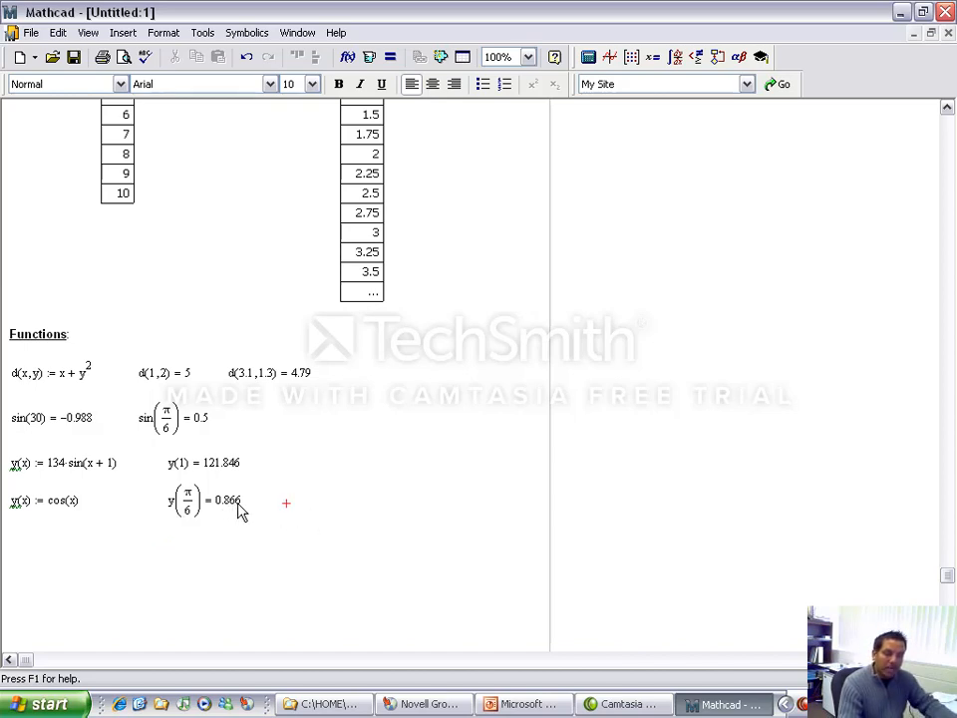
{"action": "key", "text": "backslash"}
{"action": "type", "text": "3"}
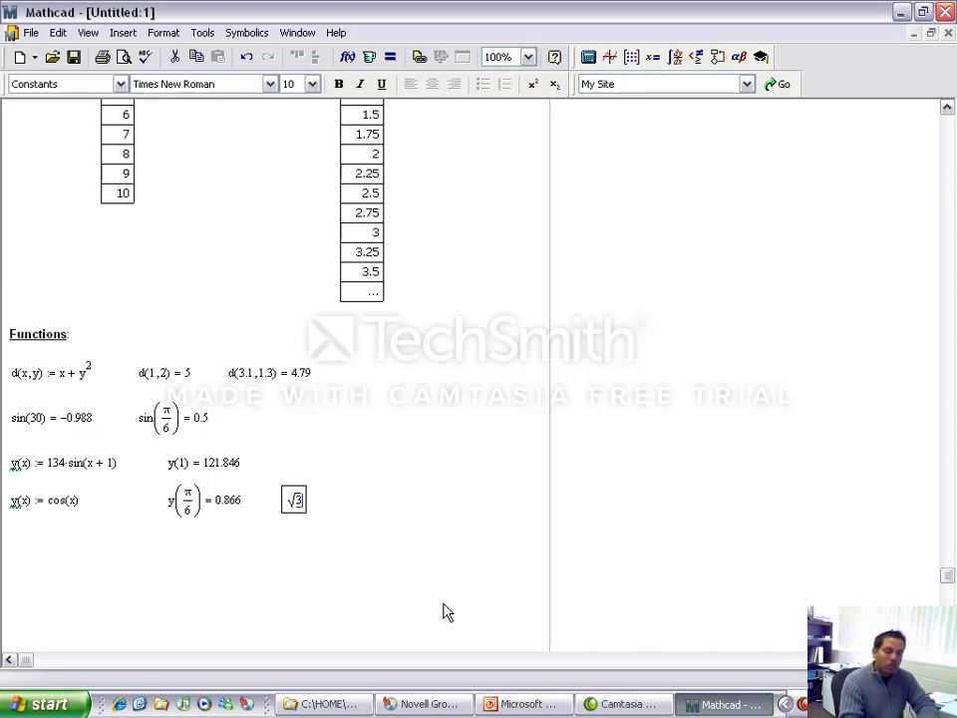
{"action": "key", "text": "space"}
{"action": "type", "text": "/2 = 0.866"}
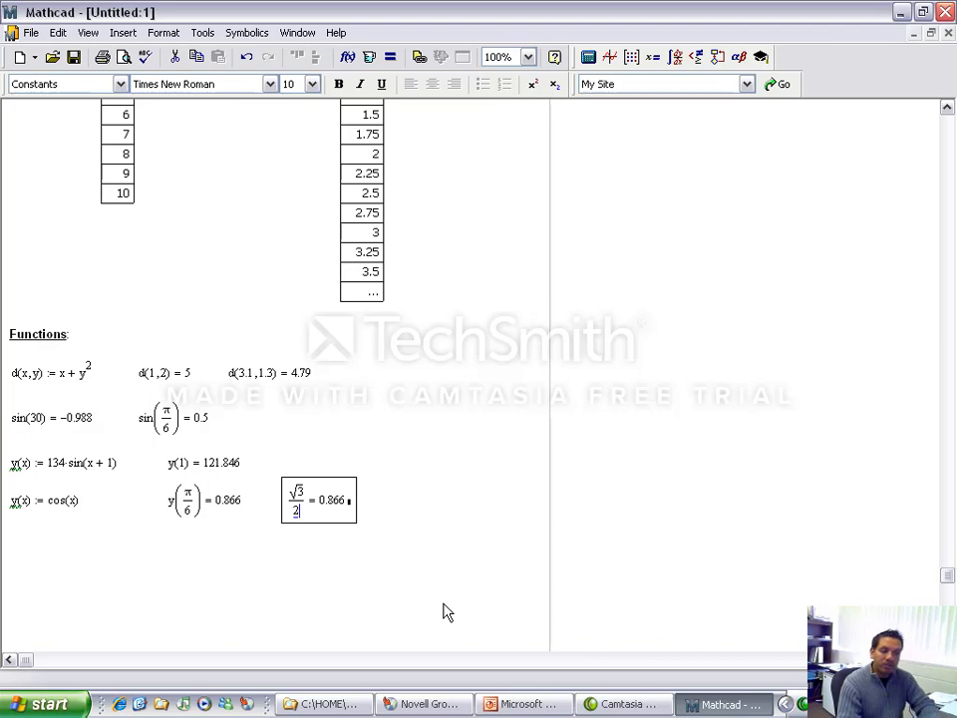
{"action": "key", "text": "Return"}
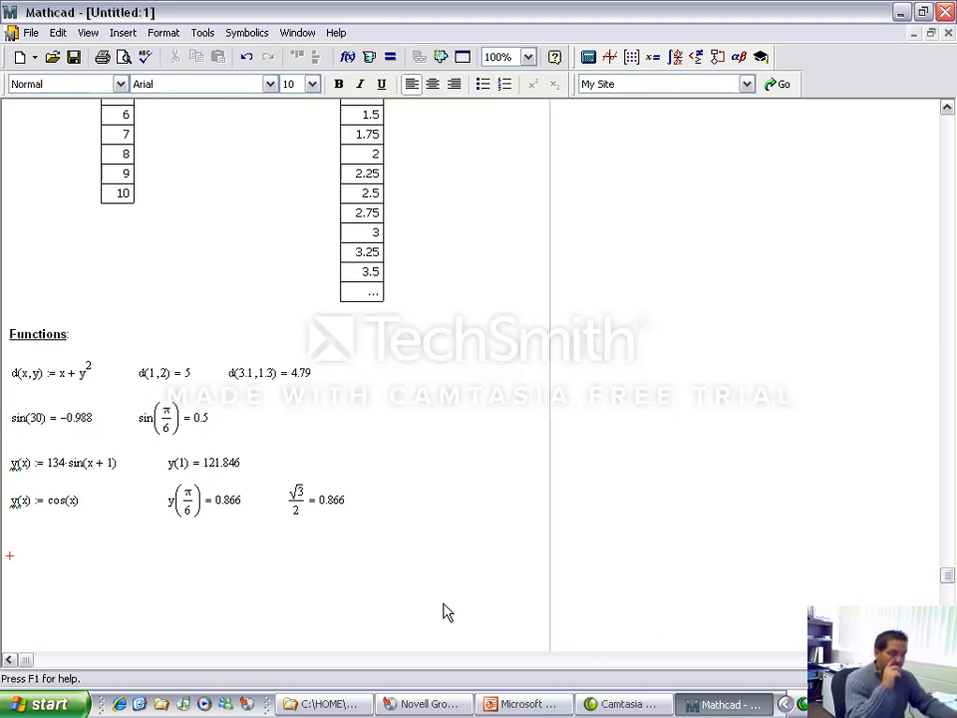
Switch to PowerPoint, advance the slide show to the exponentiation and logarithmic functions slide, and end the show
{"action": "left_click", "coordinate": [539, 704]}
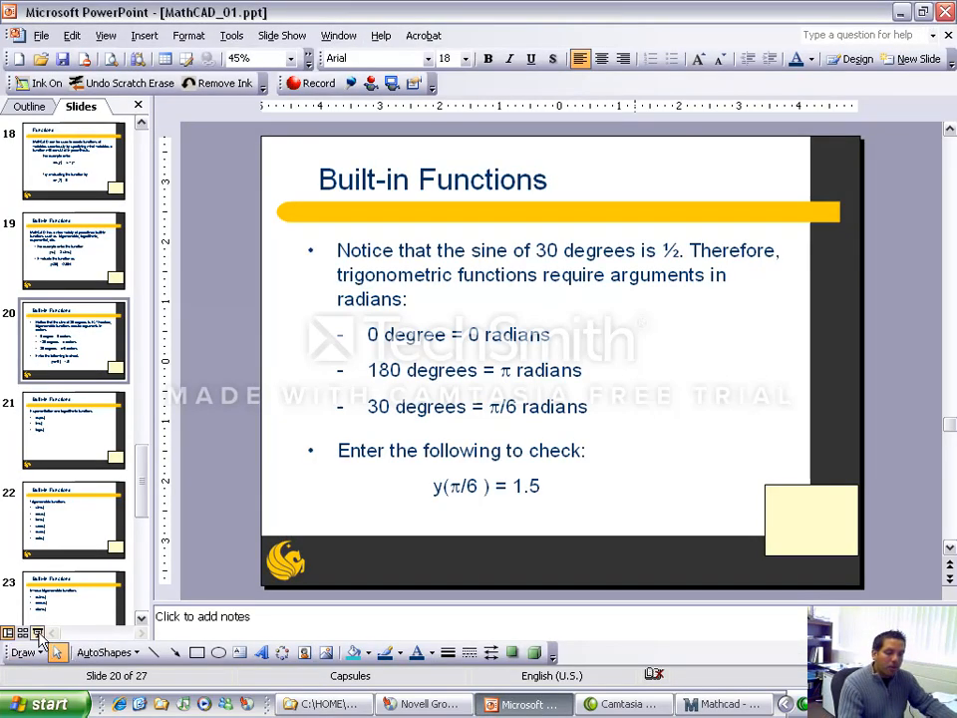
{"action": "left_click", "coordinate": [37, 634]}
{"action": "key", "text": "Right"}
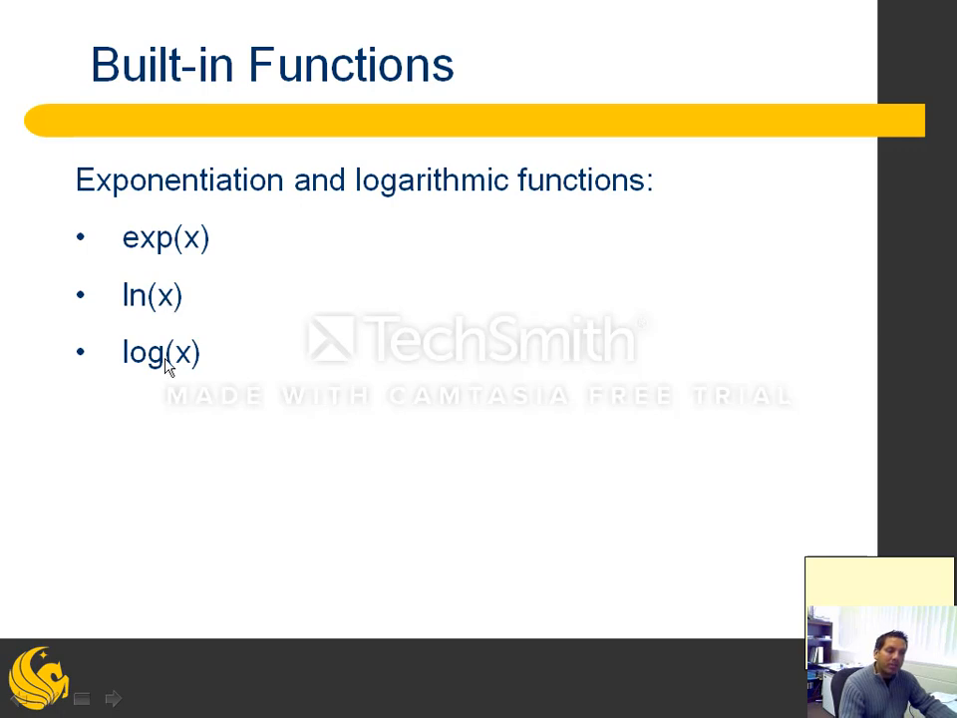
{"action": "key", "text": "Escape"}
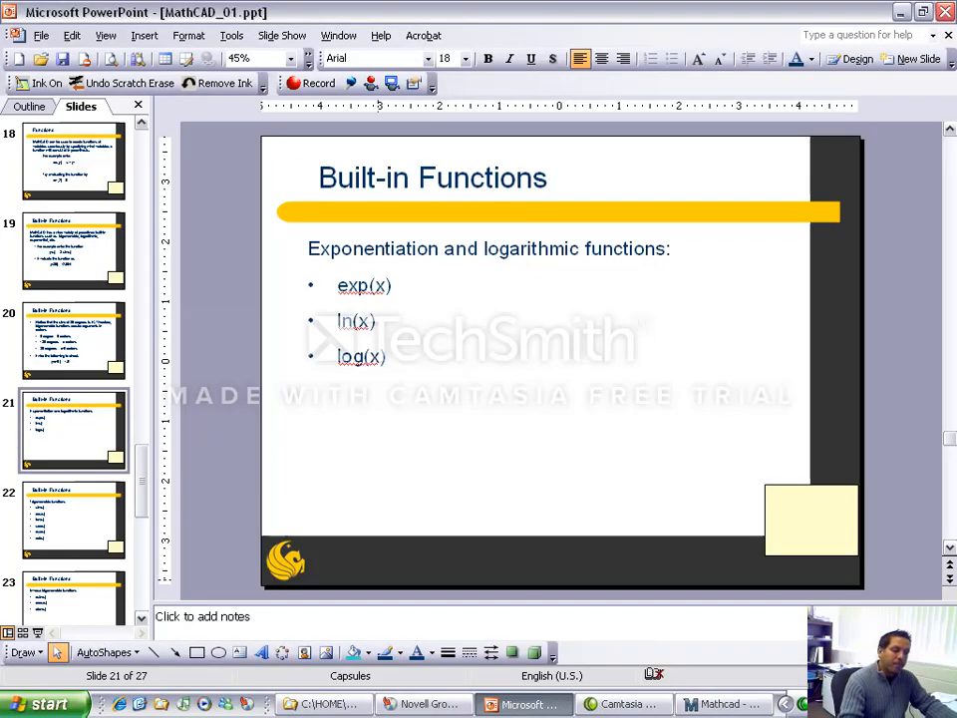
Switch to Mathcad and define y(x) := exp(x) on a new line below the cosine definition
{"action": "left_click", "coordinate": [728, 706]}
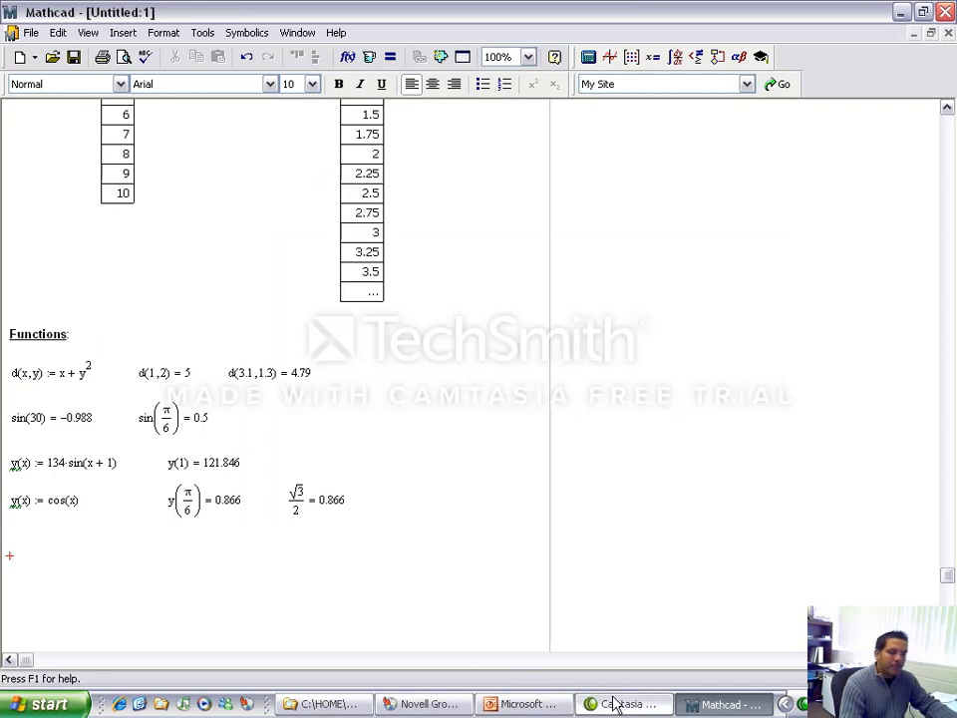
{"action": "key", "text": "Down"}
{"action": "type", "text": "exp"}
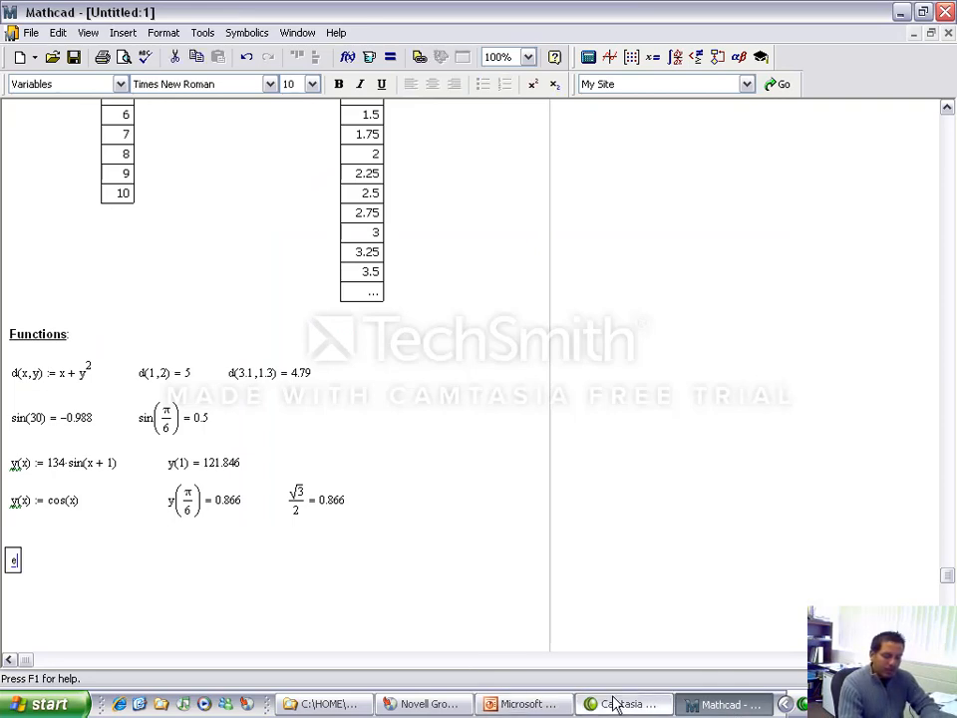
{"action": "key", "text": "BackSpace"}
{"action": "key", "text": "BackSpace"}
{"action": "key", "text": "BackSpace"}
{"action": "type", "text": "y"}
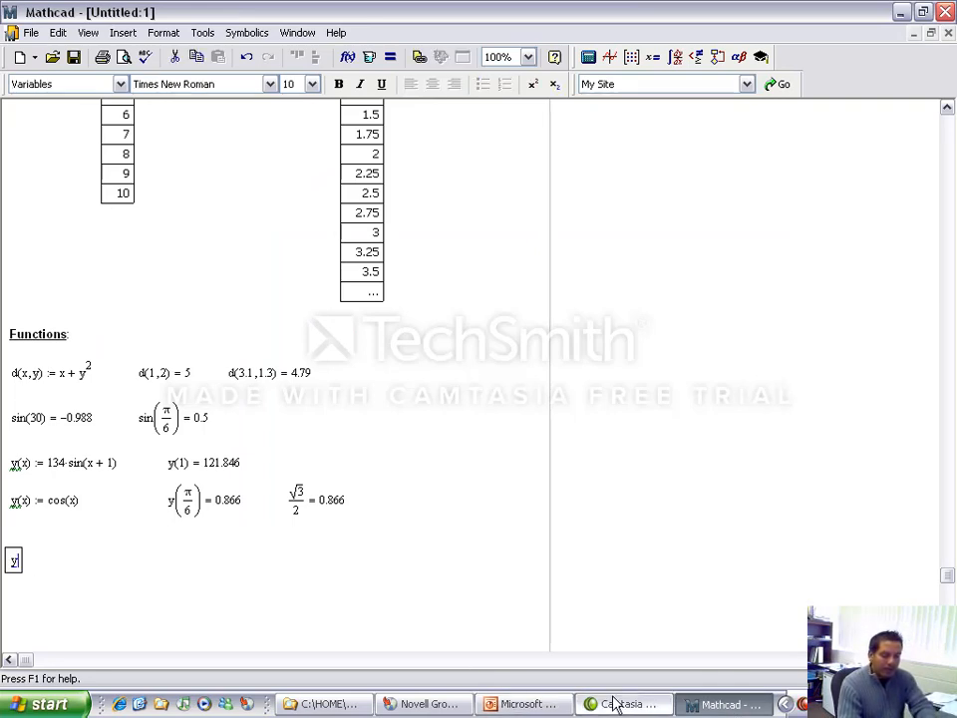
{"action": "type", "text": "(x) := exp(x)"}
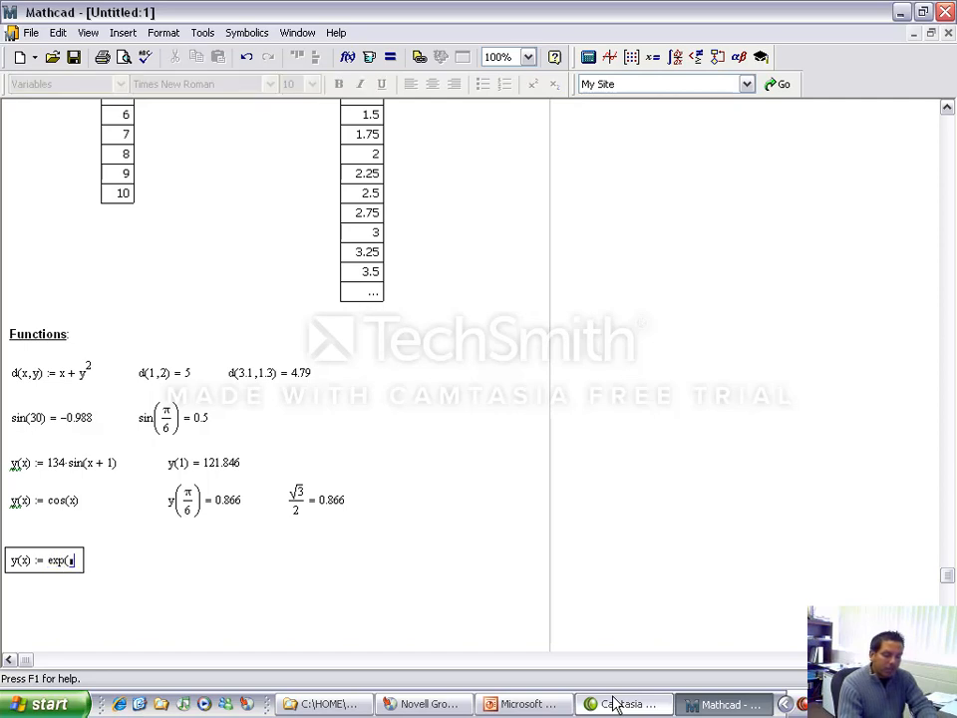
Evaluate y(3) beside the exponential definition
{"action": "key", "text": "Right"}
{"action": "key", "text": "Right"}
{"action": "key", "text": "Right"}
{"action": "key", "text": "Right"}
{"action": "key", "text": "Right"}
{"action": "key", "text": "Right"}
{"action": "key", "text": "Right"}
{"action": "key", "text": "Right"}
{"action": "key", "text": "Right"}
{"action": "key", "text": "Right"}
{"action": "key", "text": "Right"}
{"action": "key", "text": "Left"}
{"action": "type", "text": "y(3) "}
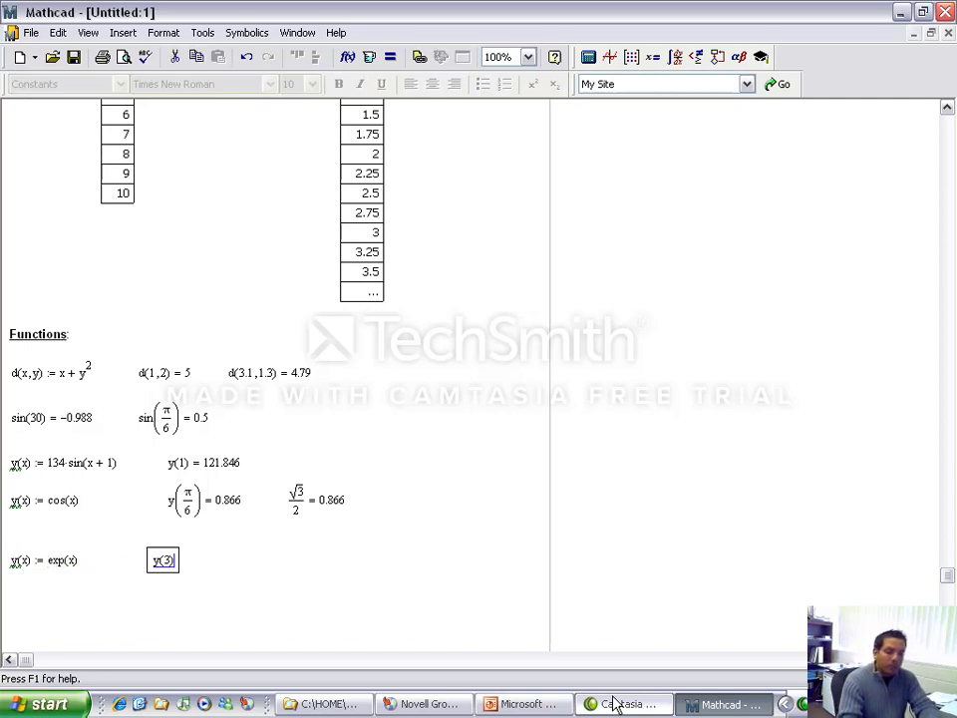
{"action": "type", "text": "= 20.086"}
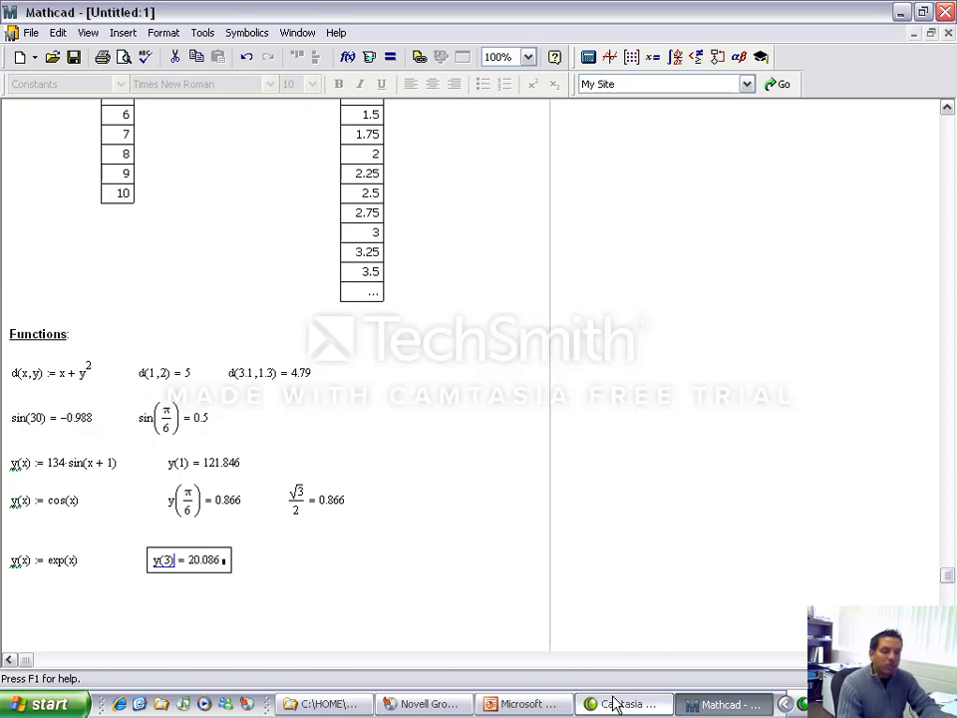
Evaluate e³ beside the y(3) result as a check on the exponential value
{"action": "left_click", "coordinate": [270, 564]}
{"action": "type", "text": "e^"}
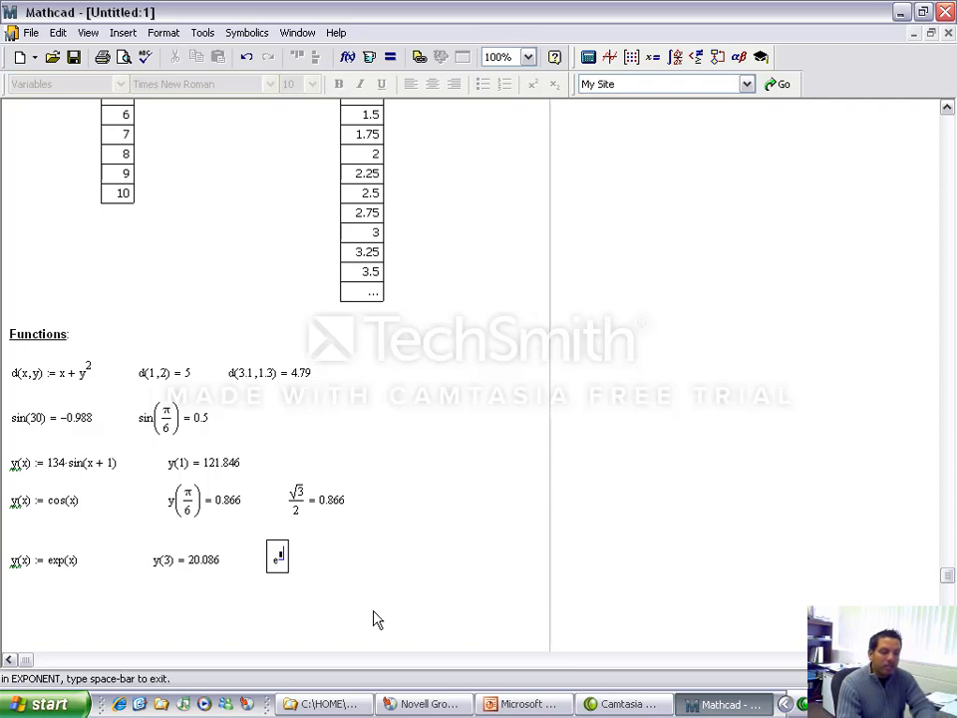
{"action": "type", "text": "3 = 20.086"}
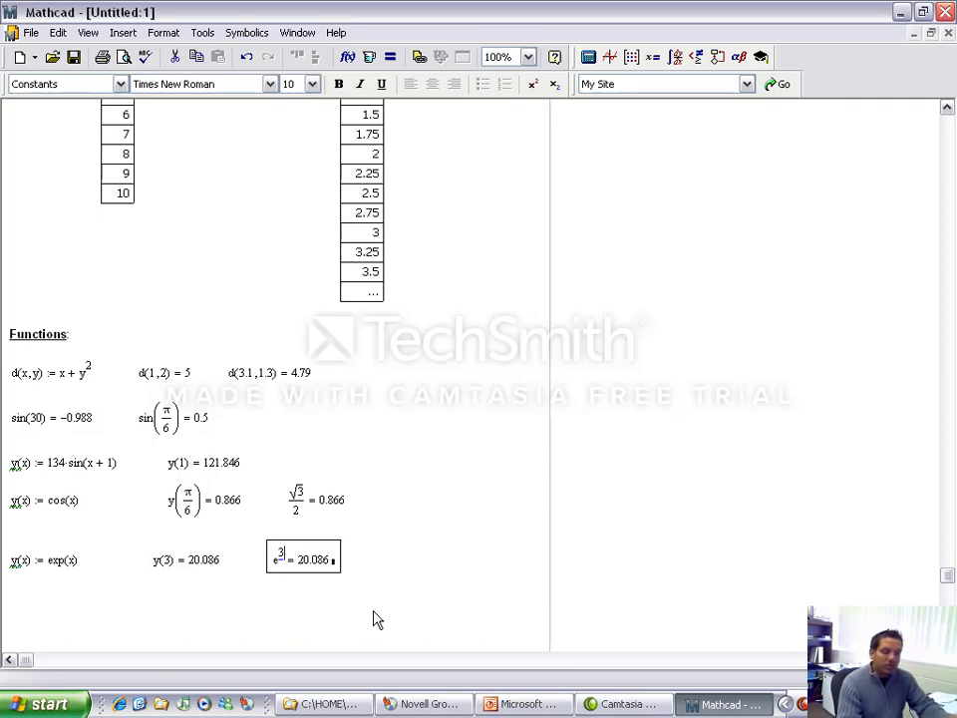
Define y(x) := ln(x) on the line below the exponential definition
{"action": "key", "text": "Return"}
{"action": "key", "text": "Return"}
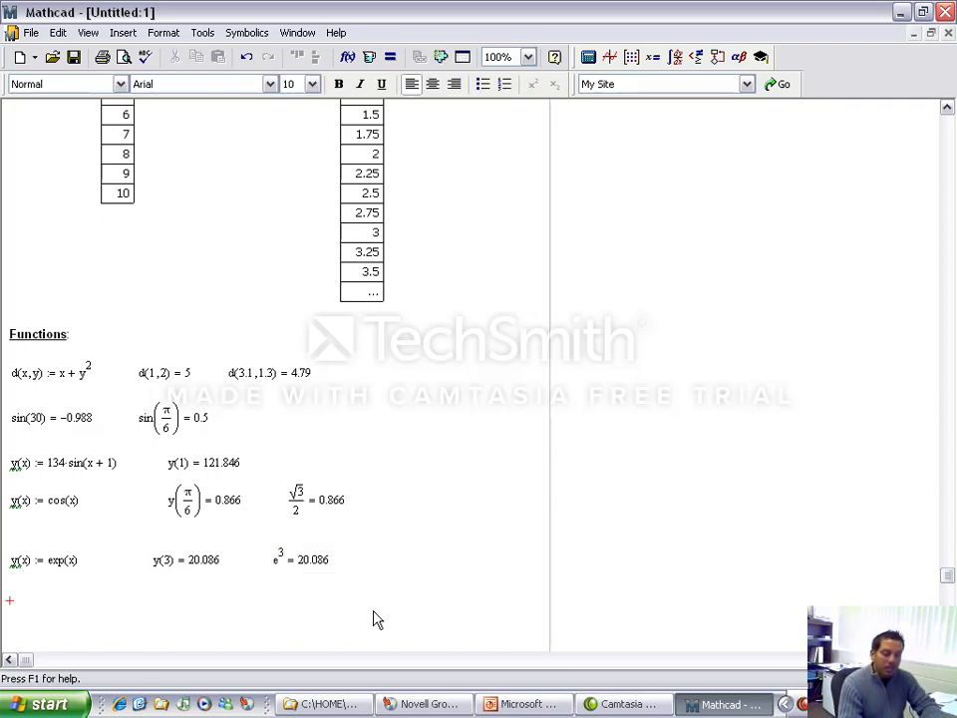
{"action": "type", "text": "y(x) := ln(x"}
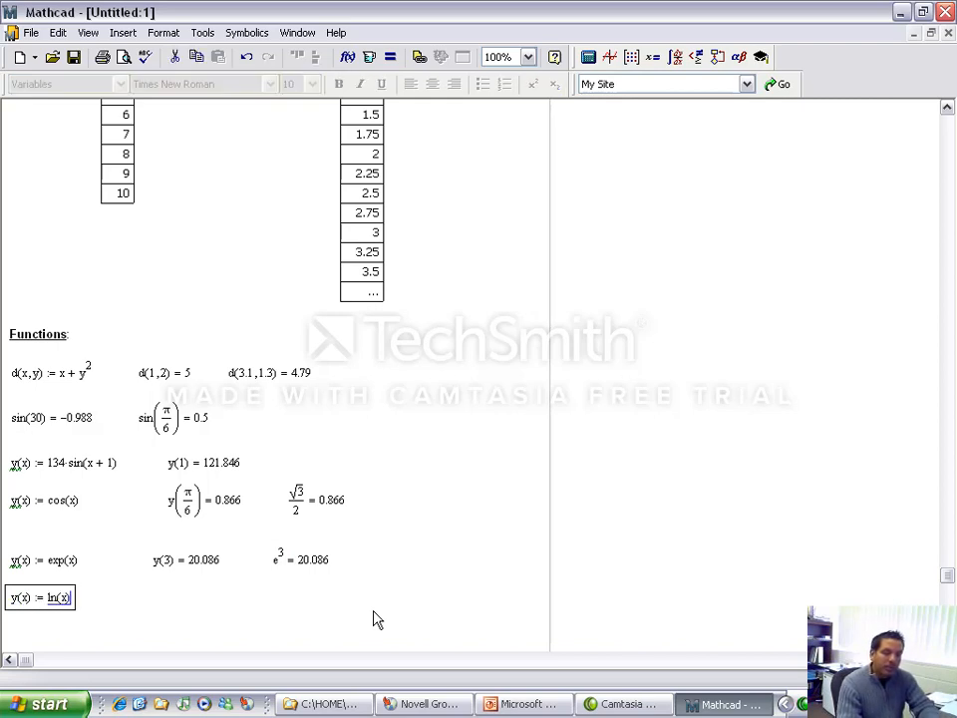
Evaluate y(3) beside the natural logarithm definition and change its argument to e
{"action": "key", "text": "Right"}
{"action": "key", "text": "Right"}
{"action": "key", "text": "Right"}
{"action": "key", "text": "Right"}
{"action": "key", "text": "Right"}
{"action": "key", "text": "Right"}
{"action": "key", "text": "Right"}
{"action": "key", "text": "Right"}
{"action": "key", "text": "Right"}
{"action": "key", "text": "Right"}
{"action": "key", "text": "Right"}
{"action": "key", "text": "Right"}
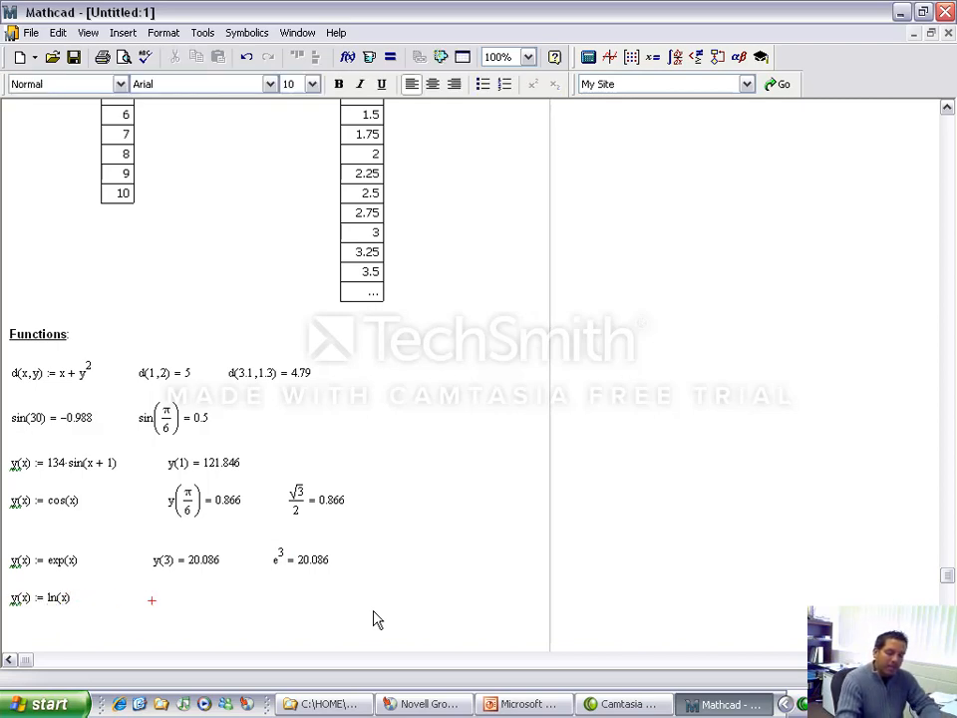
{"action": "type", "text": "y(3) = 1.099"}
{"action": "key", "text": "Left"}
{"action": "key", "text": "BackSpace"}
{"action": "type", "text": "e"}
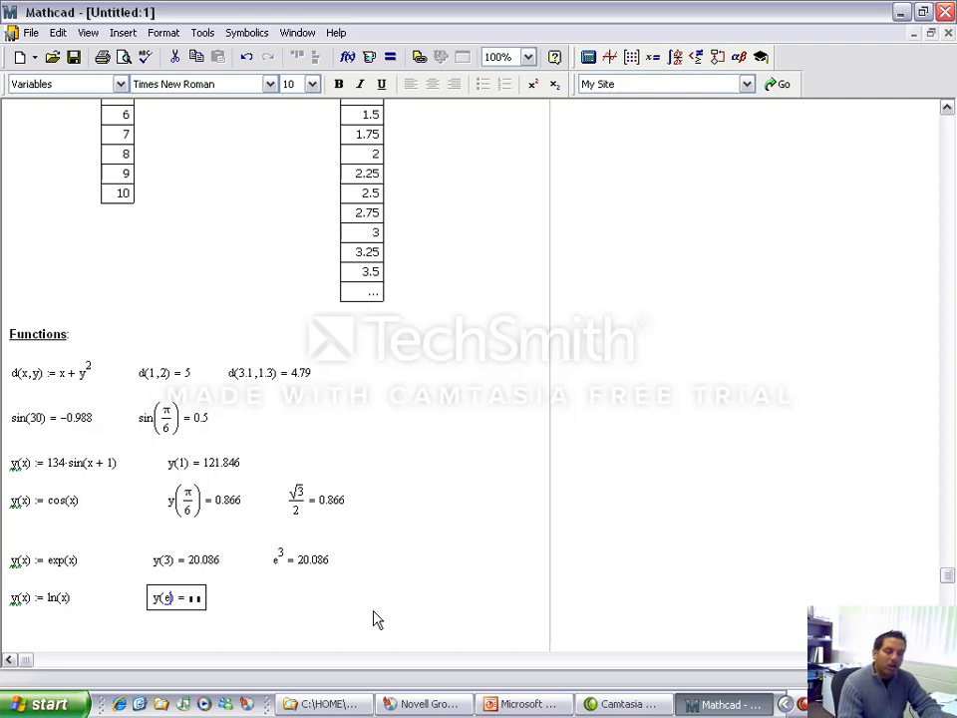
{"action": "key", "text": "Return"}
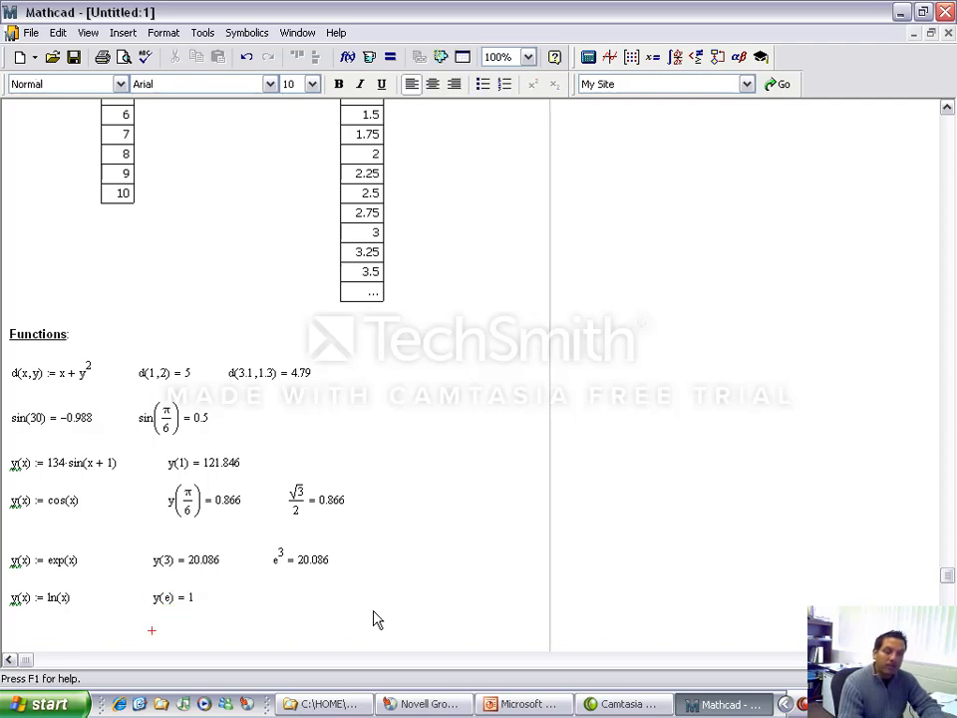
Change the argument of the evaluation beside the ln(x) definition to 1
{"action": "left_click", "coordinate": [167, 599]}
{"action": "key", "text": "BackSpace"}
{"action": "type", "text": "1"}
{"action": "key", "text": "Return"}
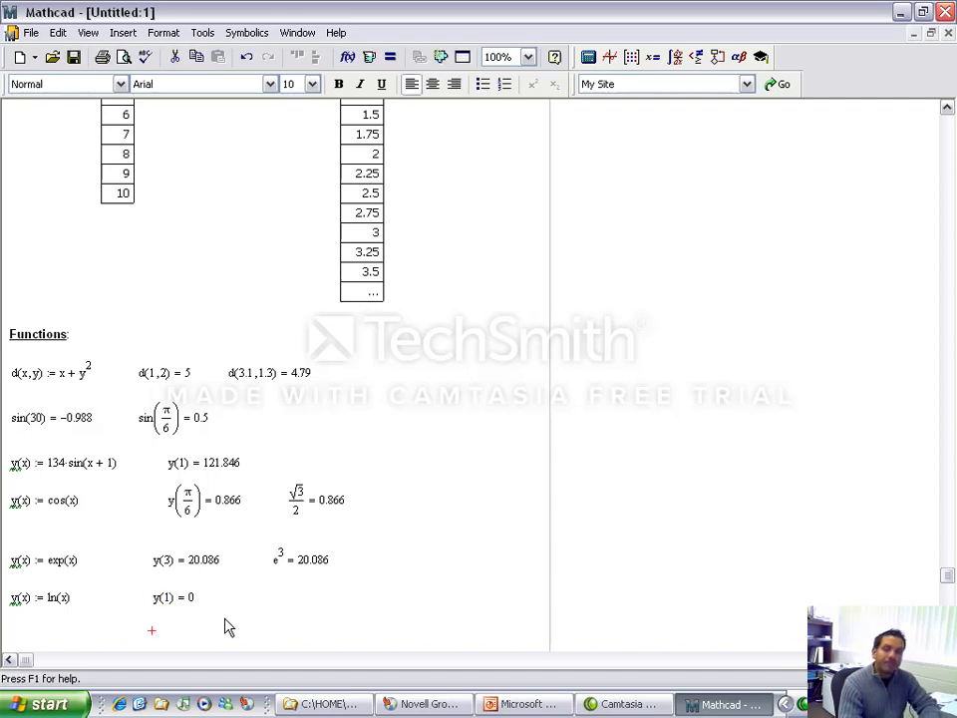
Define y(x) := log(x) on the line below the natural logarithm definition
{"action": "left_click", "coordinate": [10, 631]}
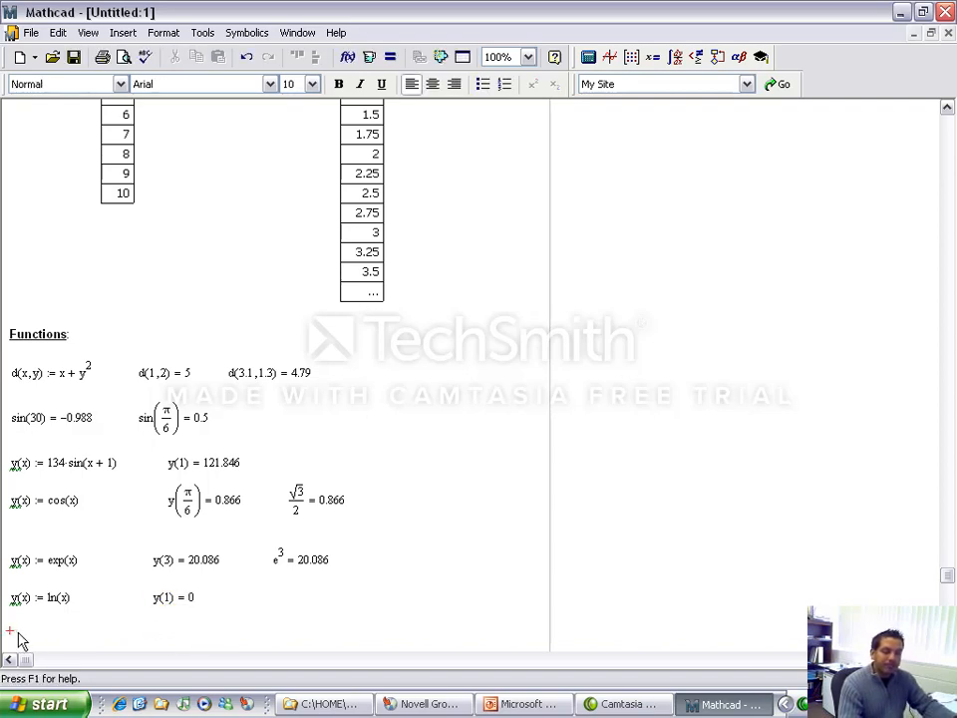
{"action": "type", "text": "y(x) "}
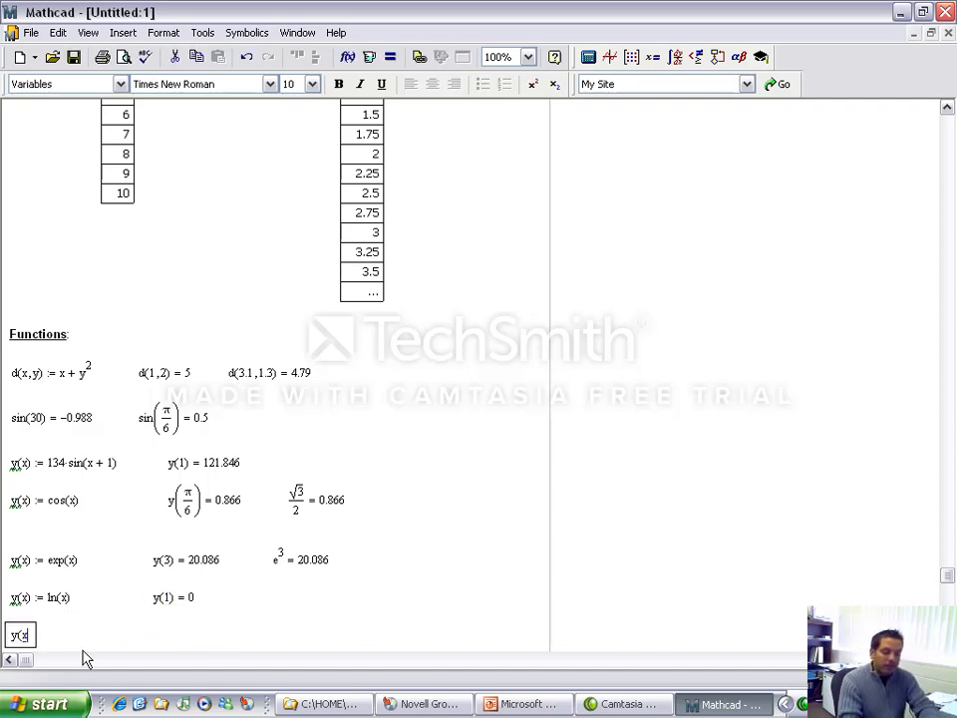
{"action": "type", "text": ":= log(x"}
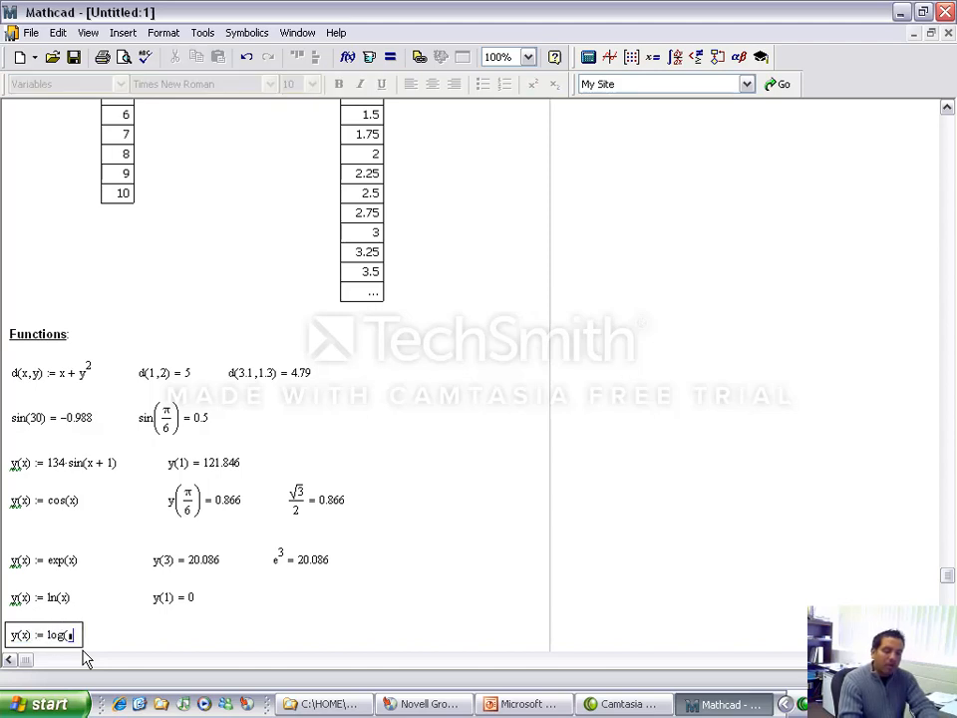
Evaluate y(10) beside the log(x) definition and change its argument to 100
{"action": "key", "text": "Right"}
{"action": "key", "text": "Right"}
{"action": "key", "text": "Right"}
{"action": "key", "text": "Right"}
{"action": "key", "text": "Right"}
{"action": "key", "text": "Right"}
{"action": "key", "text": "Right"}
{"action": "key", "text": "Right"}
{"action": "key", "text": "Right"}
{"action": "key", "text": "Right"}
{"action": "key", "text": "Right"}
{"action": "key", "text": "Right"}
{"action": "key", "text": "Right"}
{"action": "key", "text": "Left"}
{"action": "key", "text": "Left"}
{"action": "type", "text": "y("}
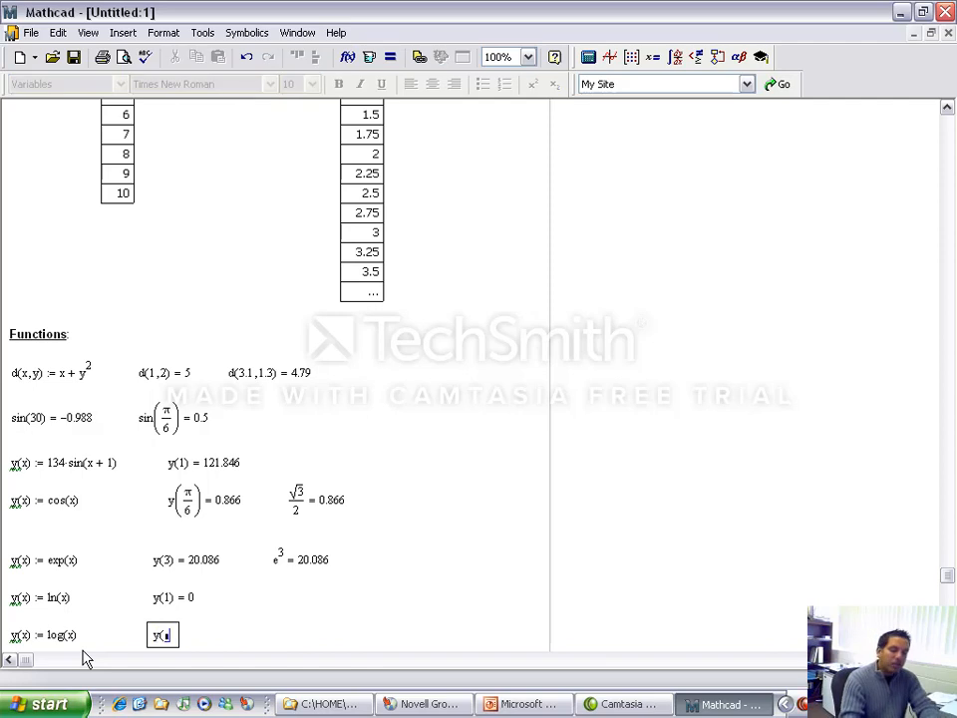
{"action": "type", "text": "10) = 1"}
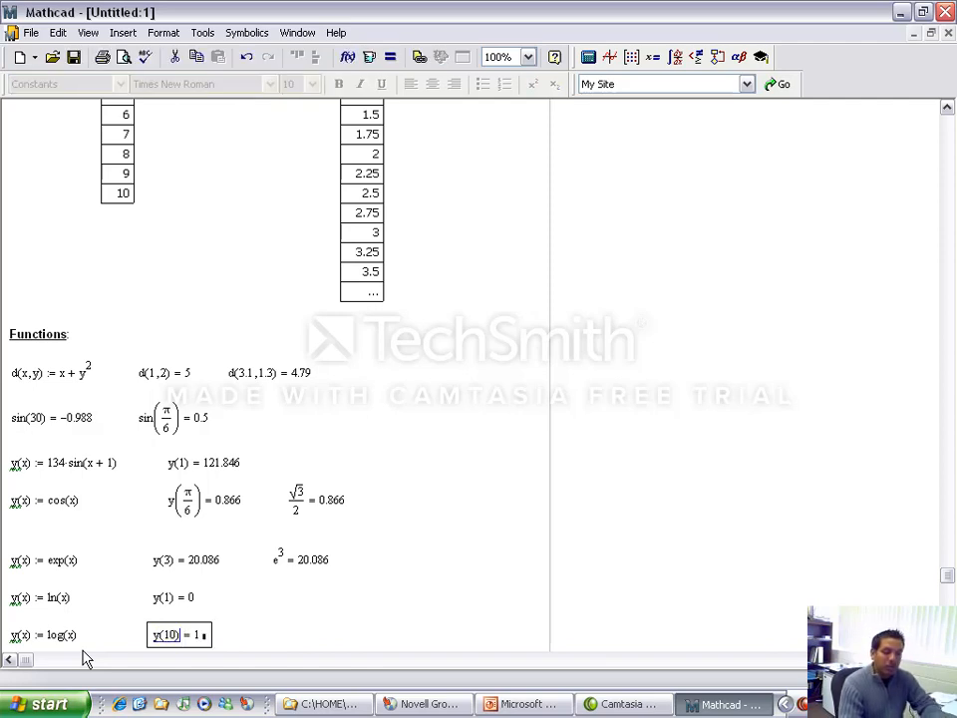
{"action": "key", "text": "Left"}
{"action": "type", "text": "0"}
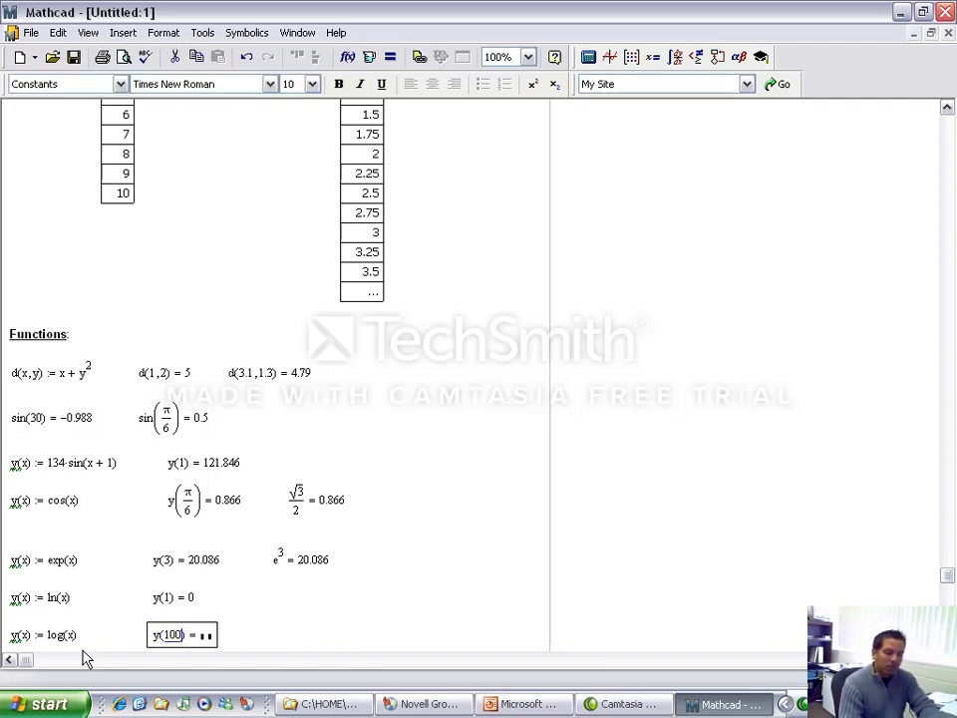
{"action": "key", "text": "Return"}
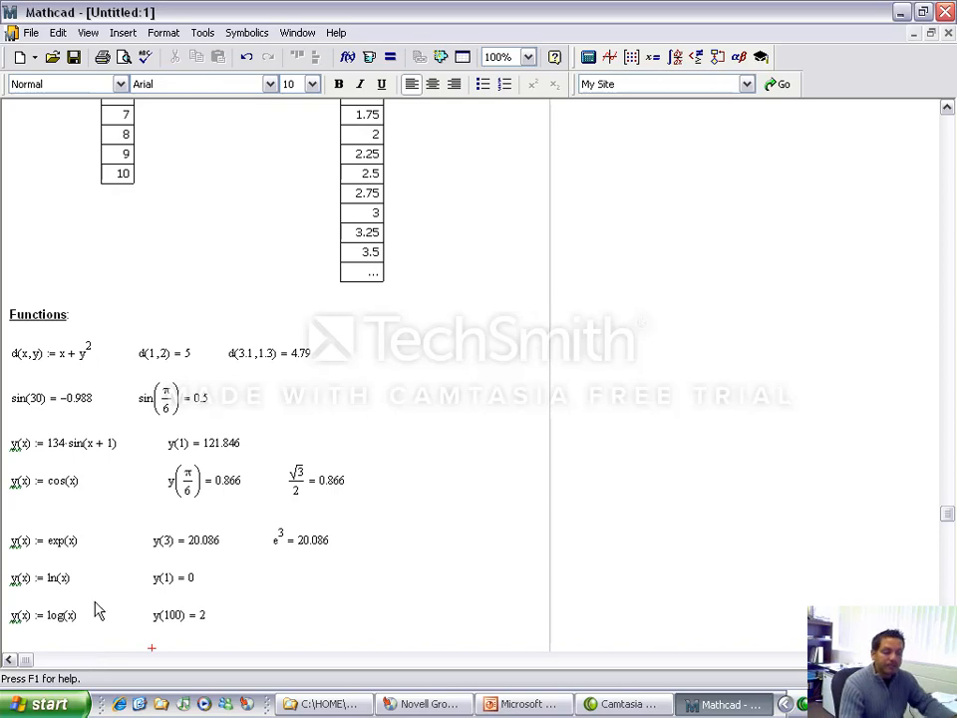
Change the argument of the evaluation beside the log(x) definition to 200
{"action": "left_click", "coordinate": [171, 617]}
{"action": "key", "text": "BackSpace"}
{"action": "type", "text": "2"}
{"action": "key", "text": "Return"}
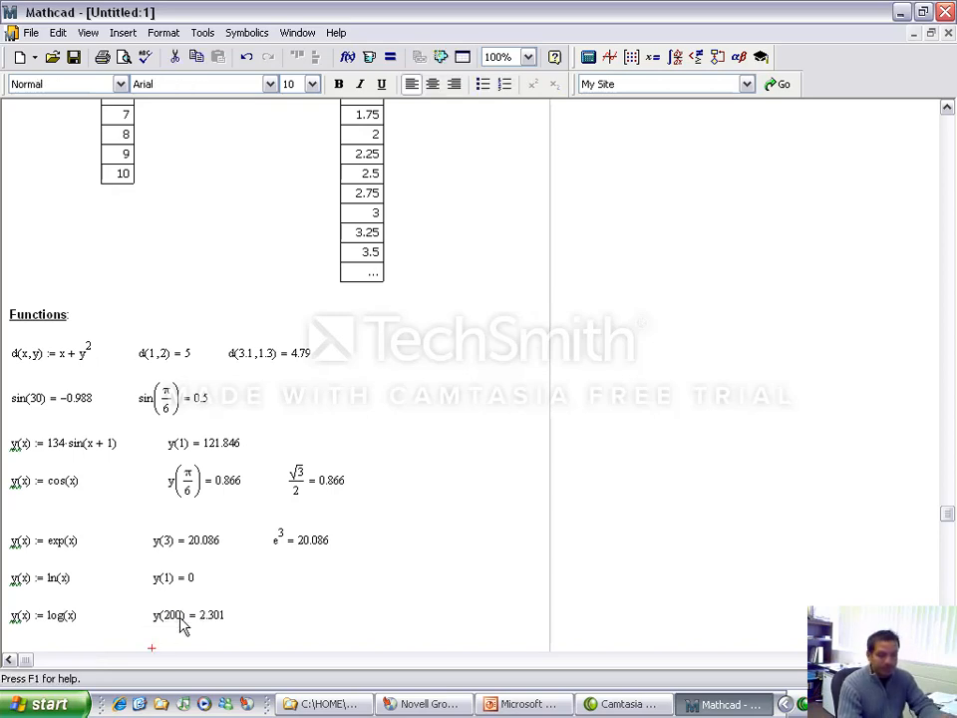
{"action": "key", "text": "Return"}
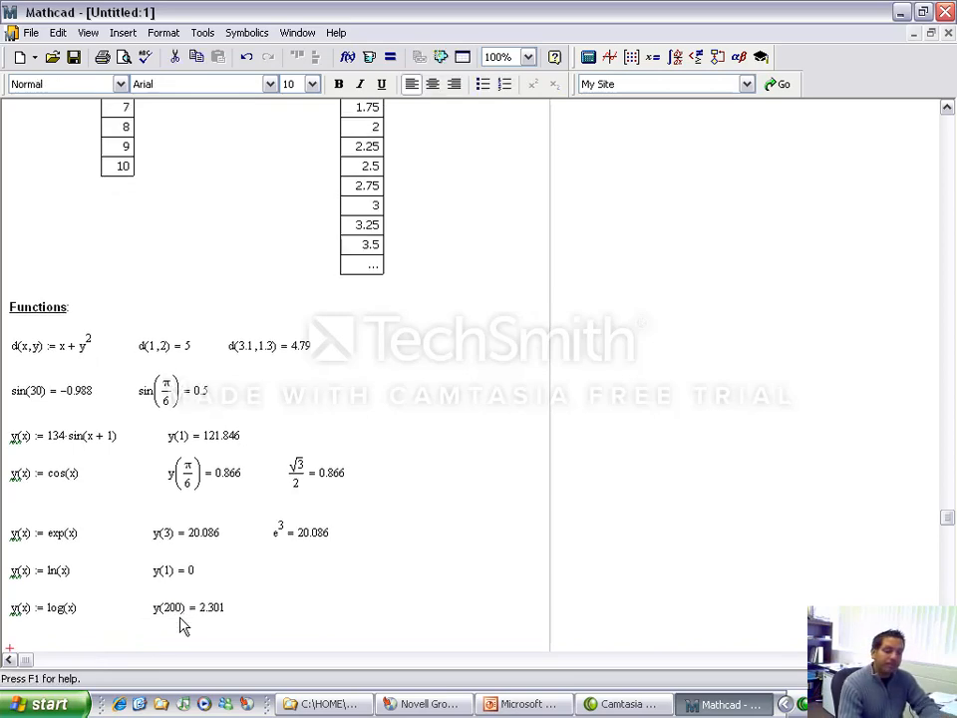
Switch to PowerPoint, run the slide show from the current slide to the inverse trigonometric functions slide, and end the show
{"action": "key", "text": "alt+Tab"}
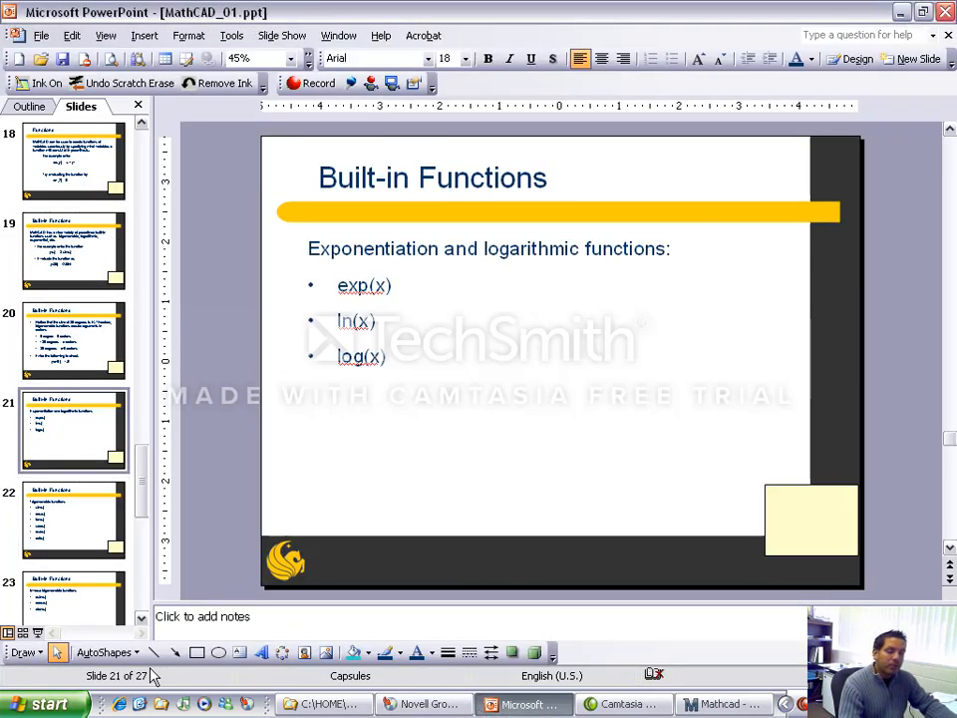
{"action": "left_click", "coordinate": [38, 632]}
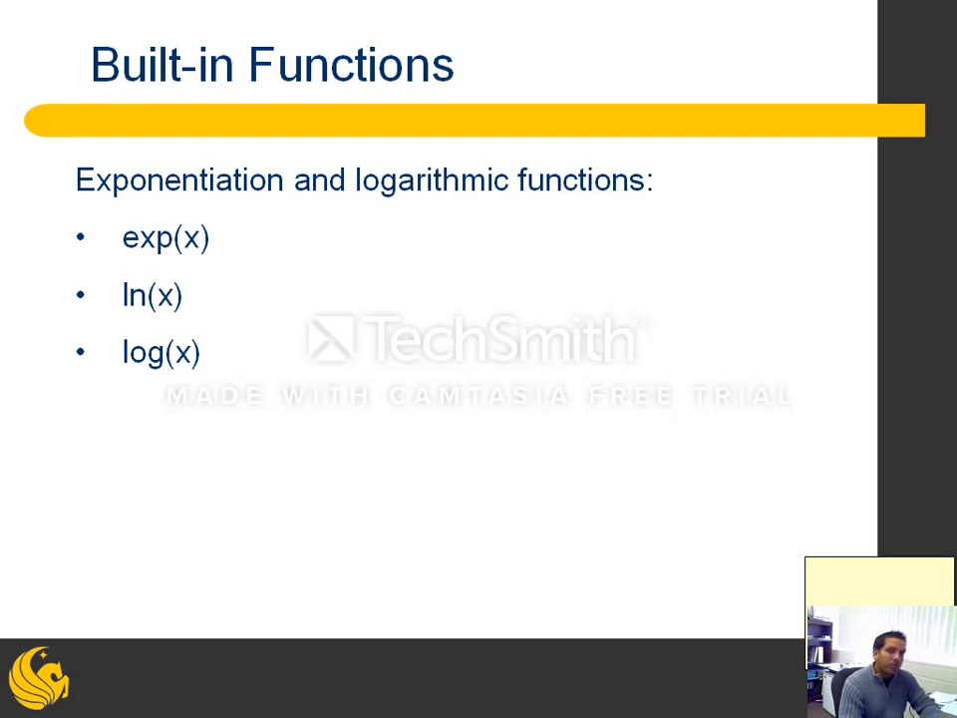
{"action": "key", "text": "Right"}
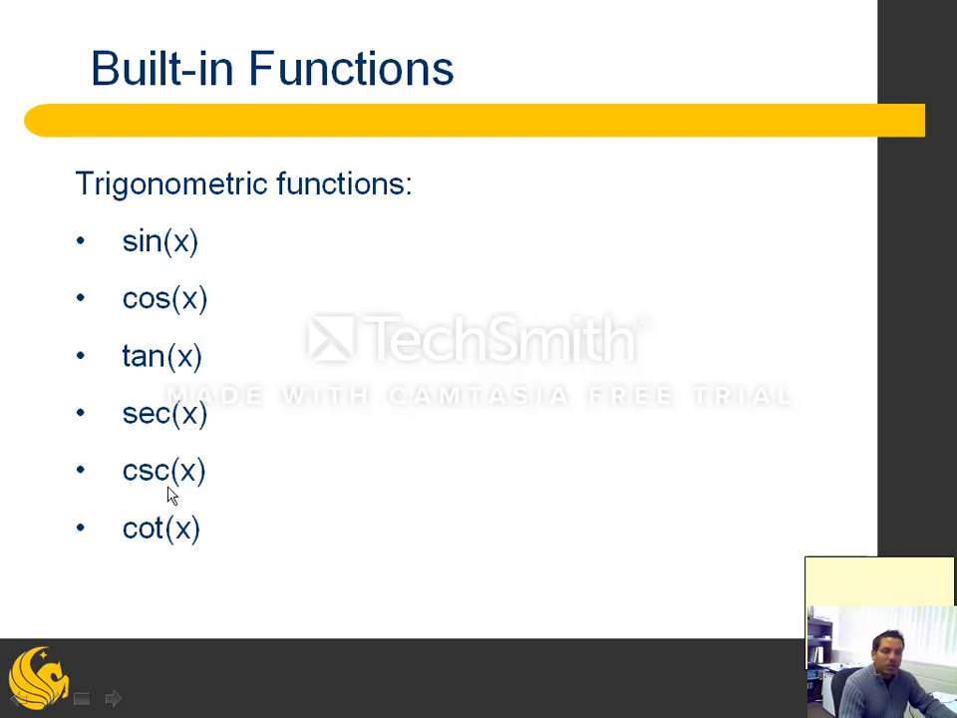
{"action": "left_click", "coordinate": [184, 251]}
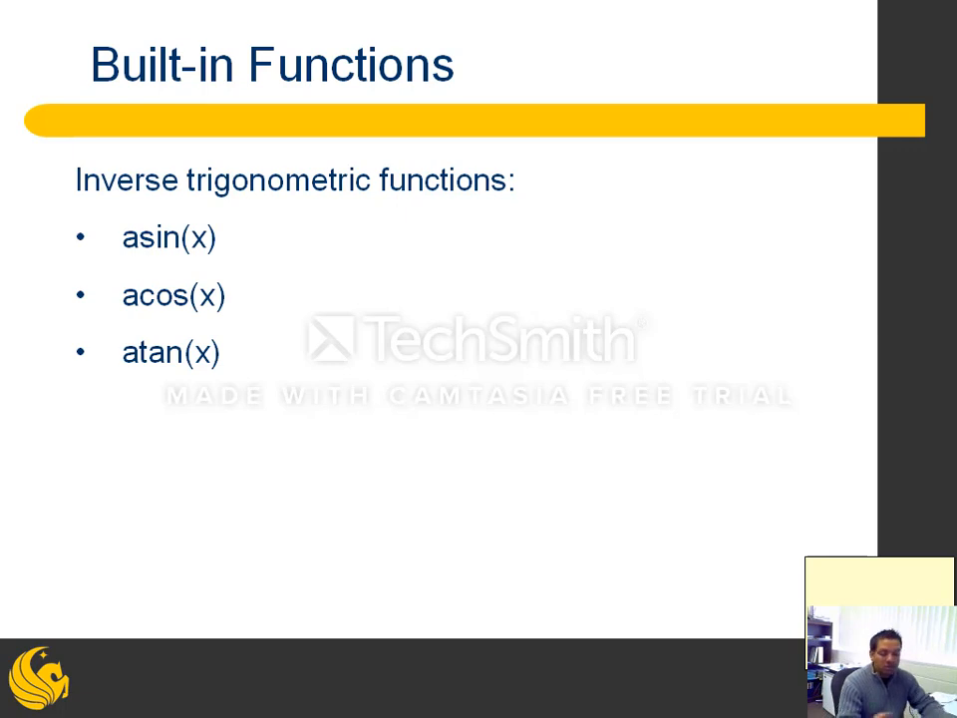
{"action": "key", "text": "Escape"}
Switch to Mathcad and evaluate asin(0.5) in the blank area below the log(x) definition
{"action": "left_click", "coordinate": [731, 704]}
{"action": "scroll", "coordinate": [489, 570], "scroll_direction": "down", "scroll_amount": 2}
{"action": "scroll", "coordinate": [478, 572], "scroll_direction": "down", "scroll_amount": 3}
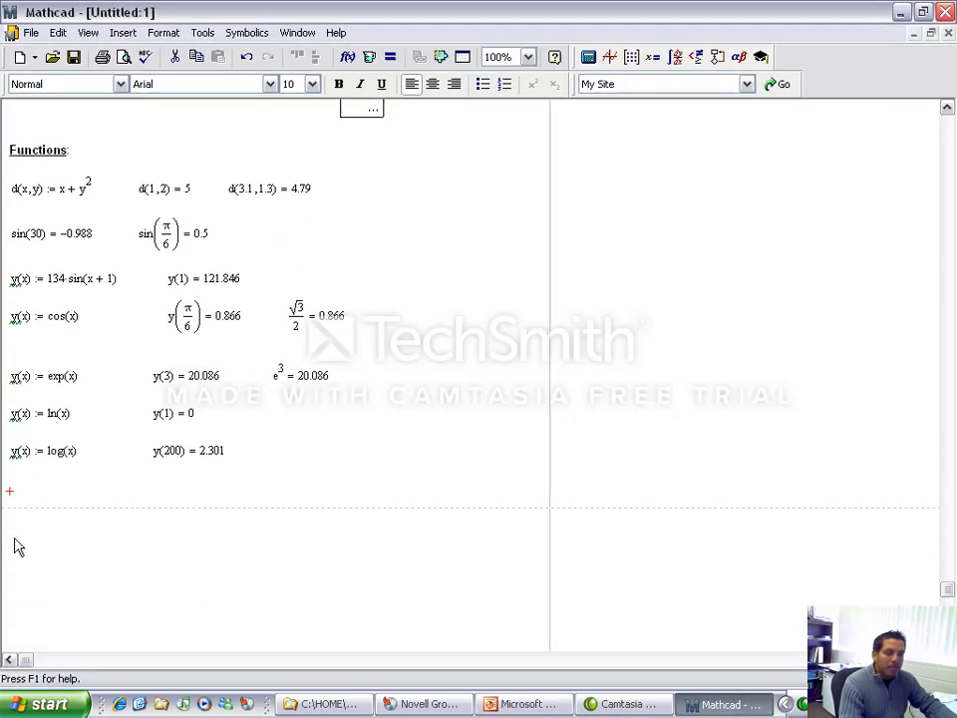
{"action": "left_click", "coordinate": [10, 537]}
{"action": "type", "text": "asin("}
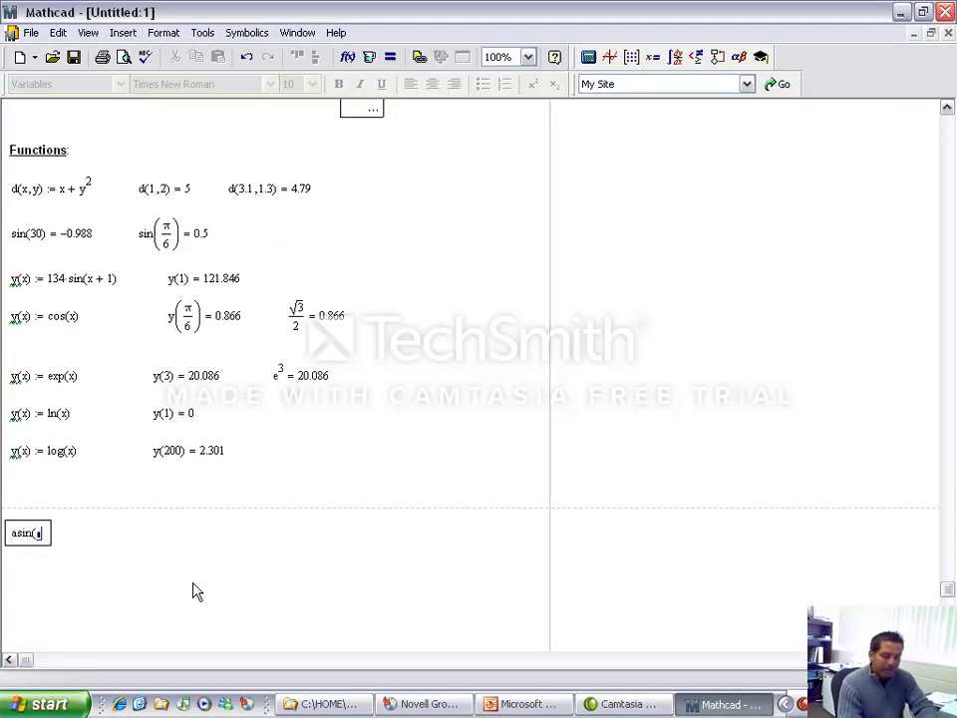
{"action": "type", "text": "0.5) = 0.524"}
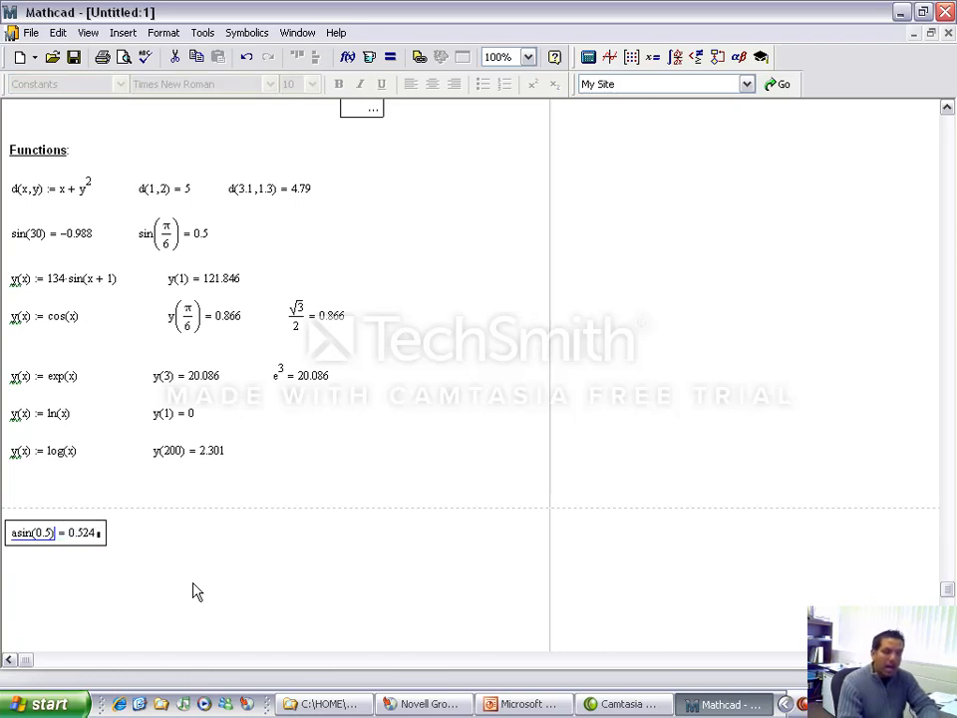
{"action": "key", "text": "Return"}
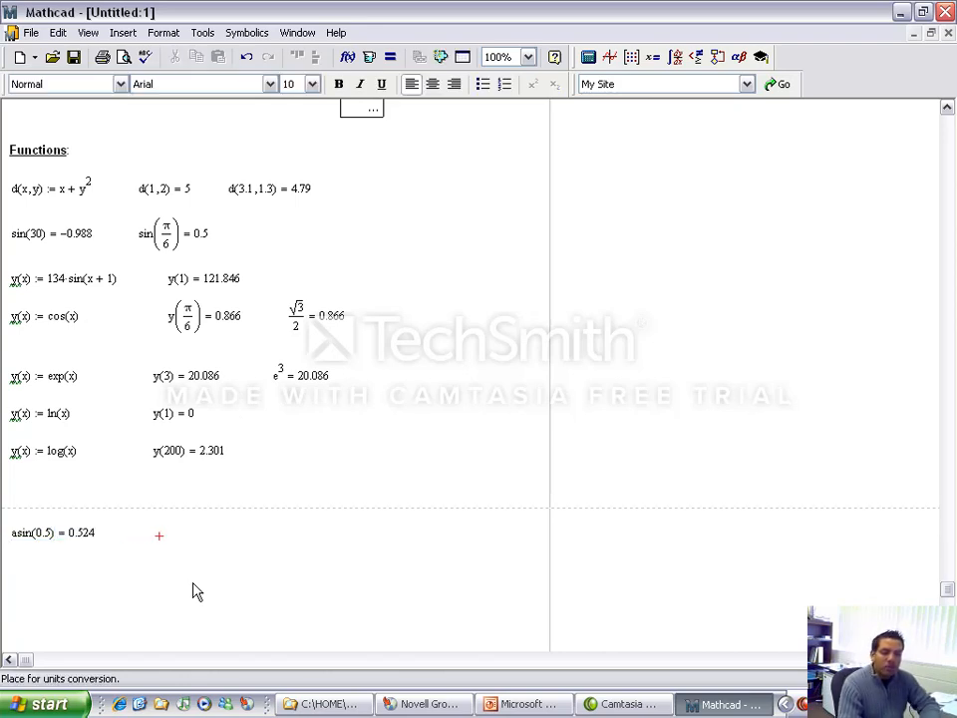
Evaluate π/6 beside the asin(0.5) result as a check on the inverse sine value
{"action": "type", "text": "p"}
{"action": "key", "text": "ctrl+g"}
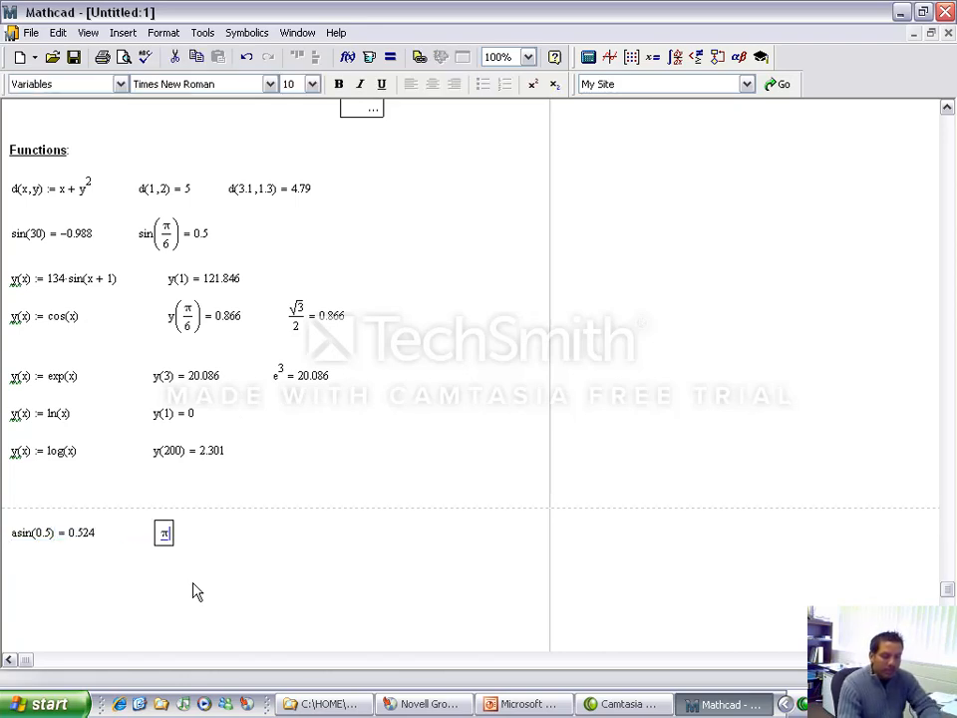
{"action": "type", "text": "/6 = 0.524"}
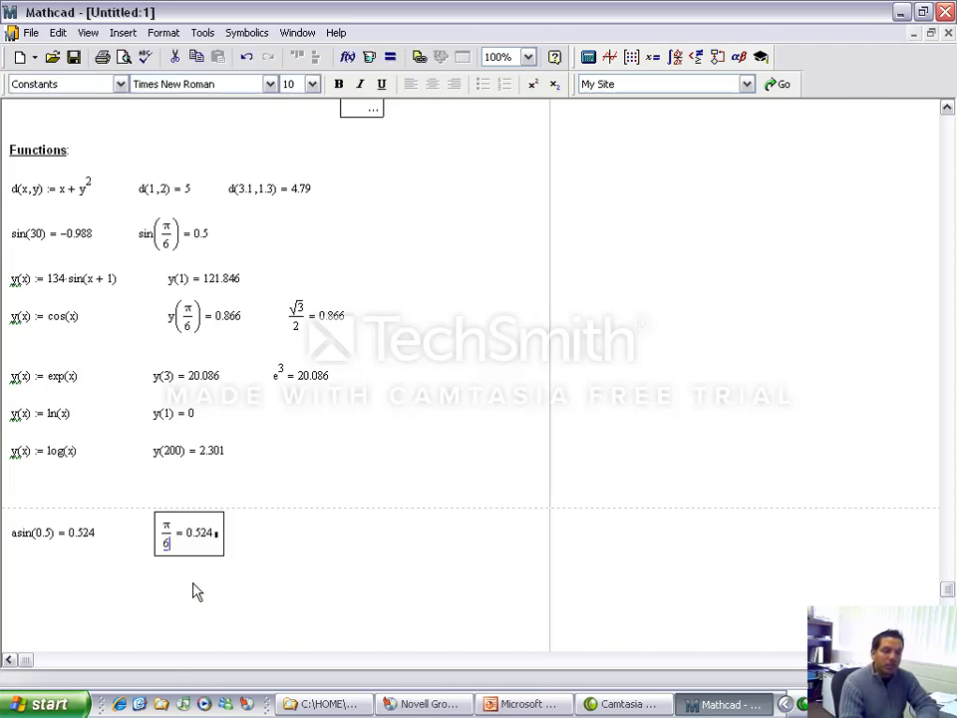
{"action": "key", "text": "Return"}
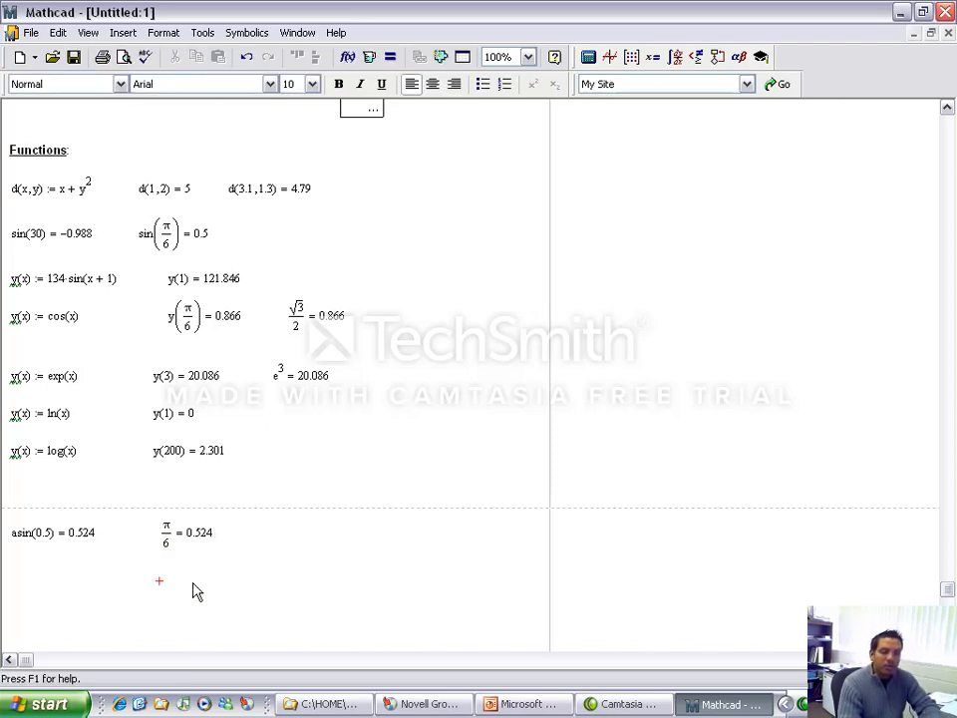
Switch to PowerPoint and run the slide show from the current slide to the hyperbolic trigonometric functions slide
{"action": "left_click", "coordinate": [548, 704]}
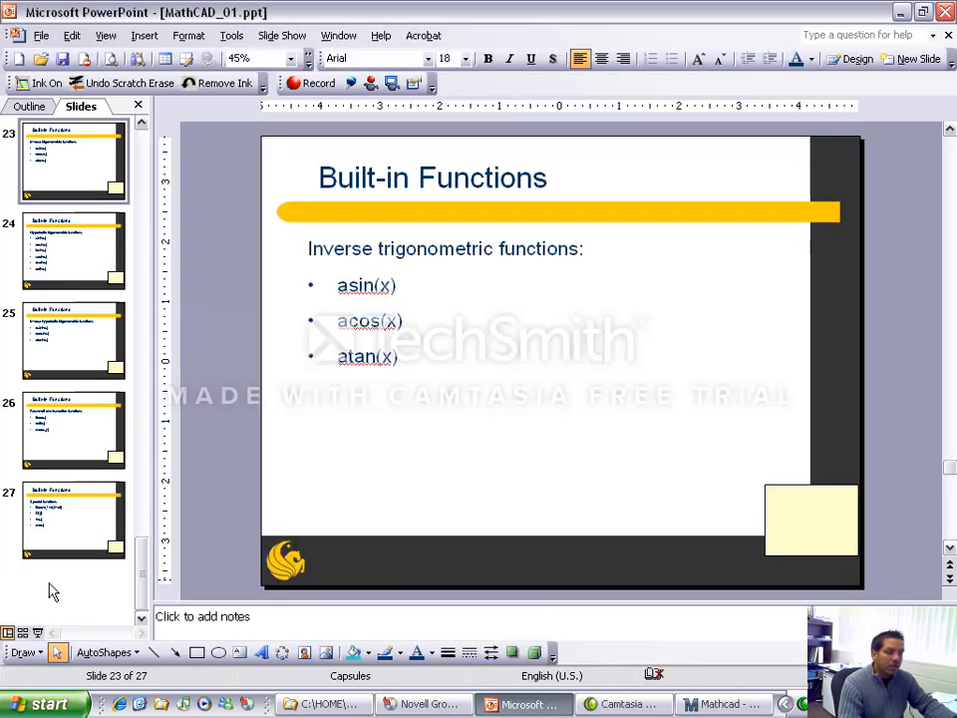
{"action": "left_click", "coordinate": [37, 632]}
{"action": "key", "text": "Down"}
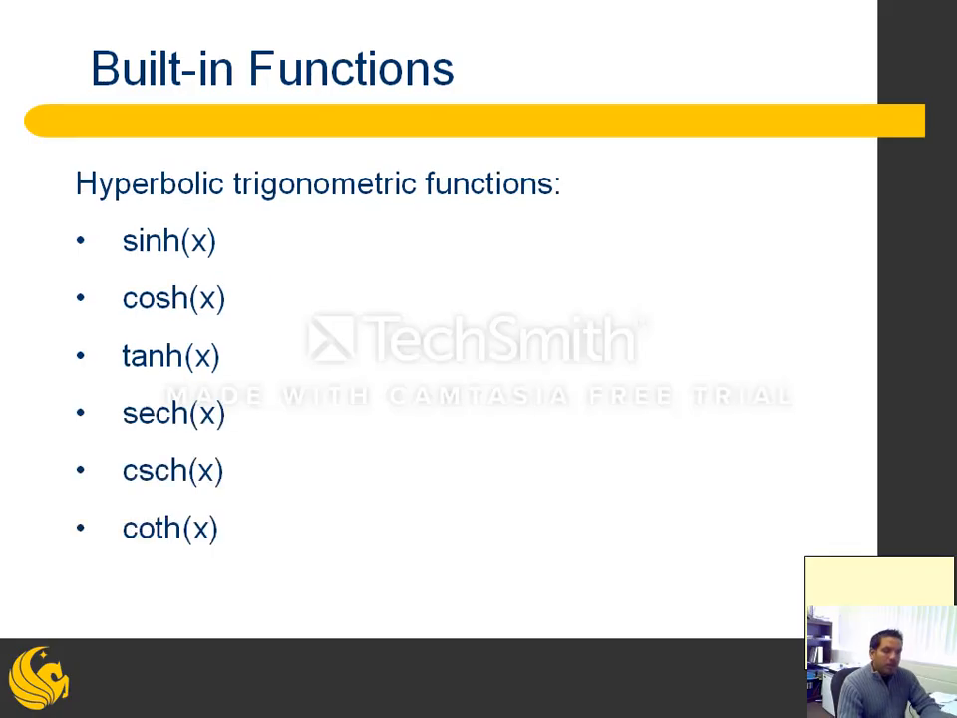
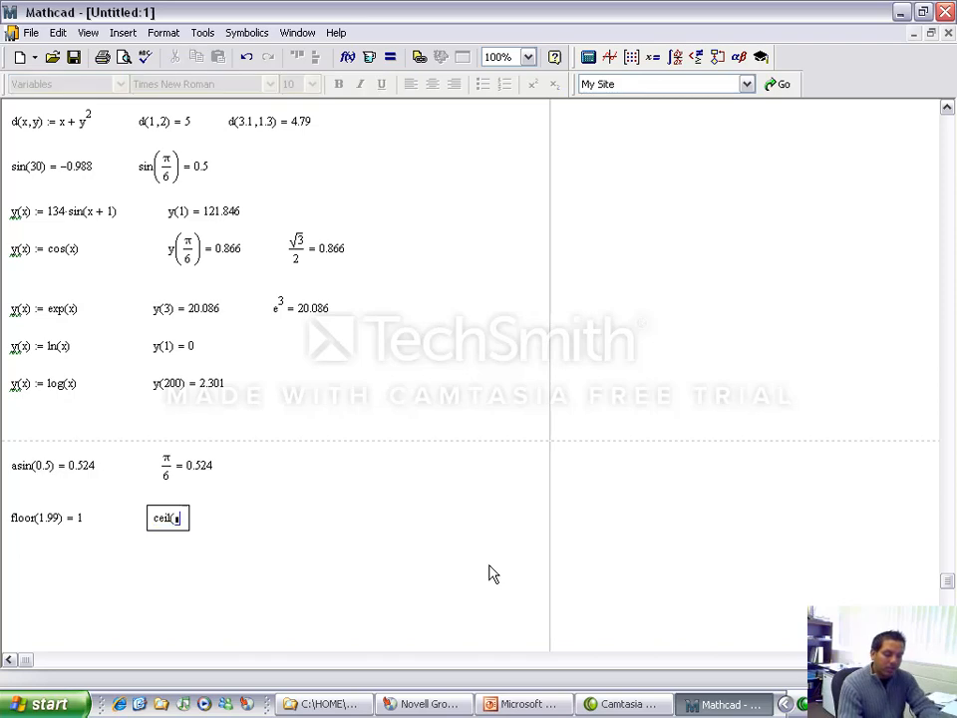
Evaluate ceil(1.73) beside the floor(1.99) evaluation and change its argument to 1.12
{"action": "type", "text": "3) = 2"}
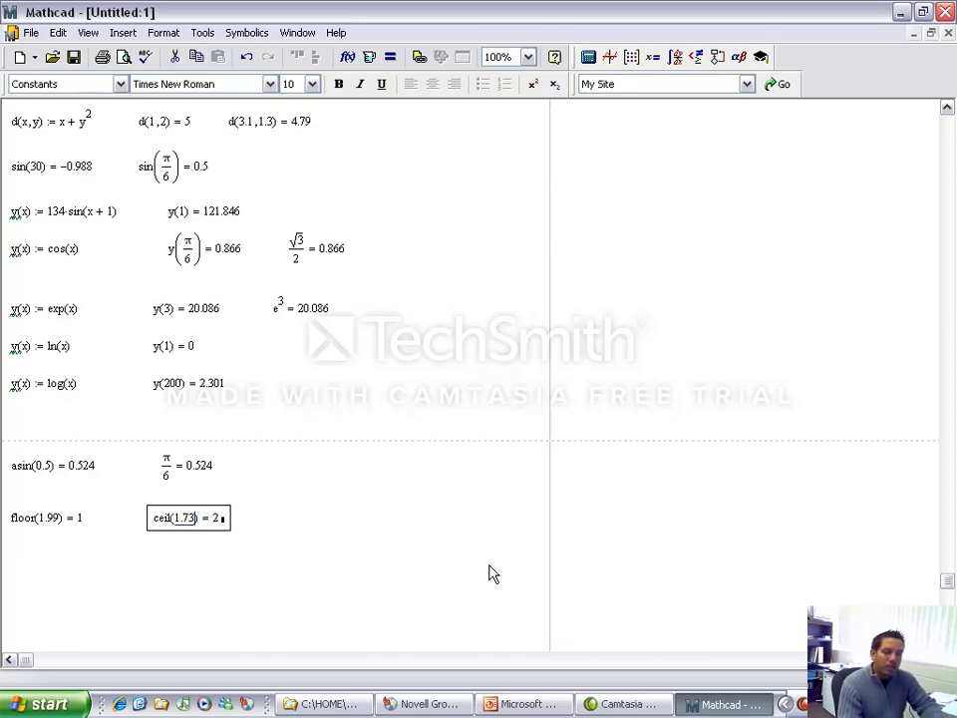
{"action": "key", "text": "BackSpace"}
{"action": "key", "text": "BackSpace"}
{"action": "type", "text": "1"}
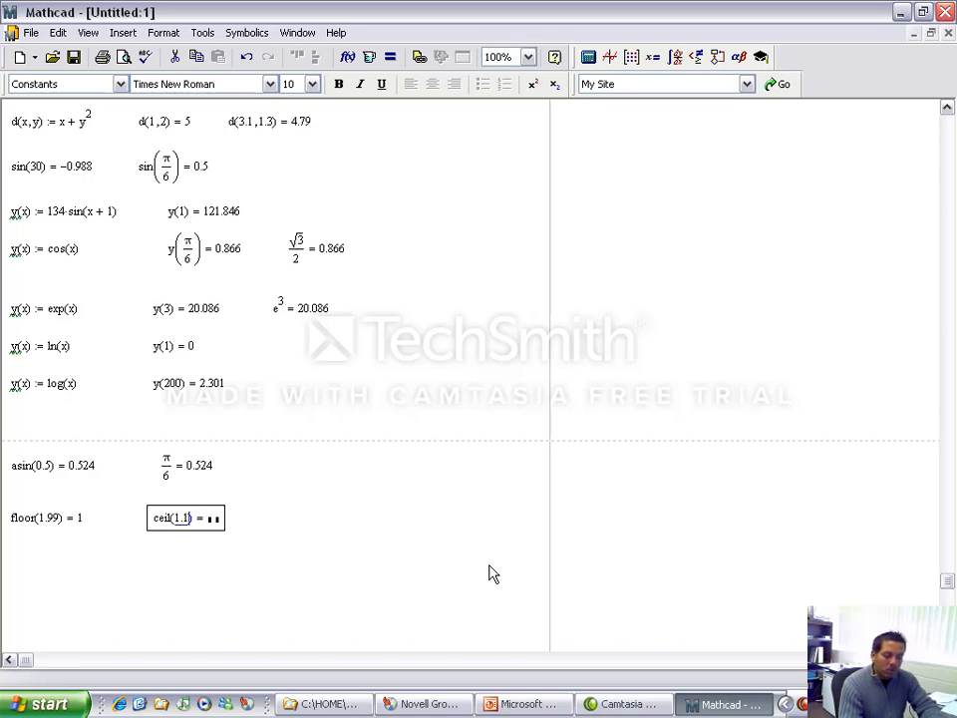
{"action": "type", "text": "2"}
{"action": "key", "text": "Return"}
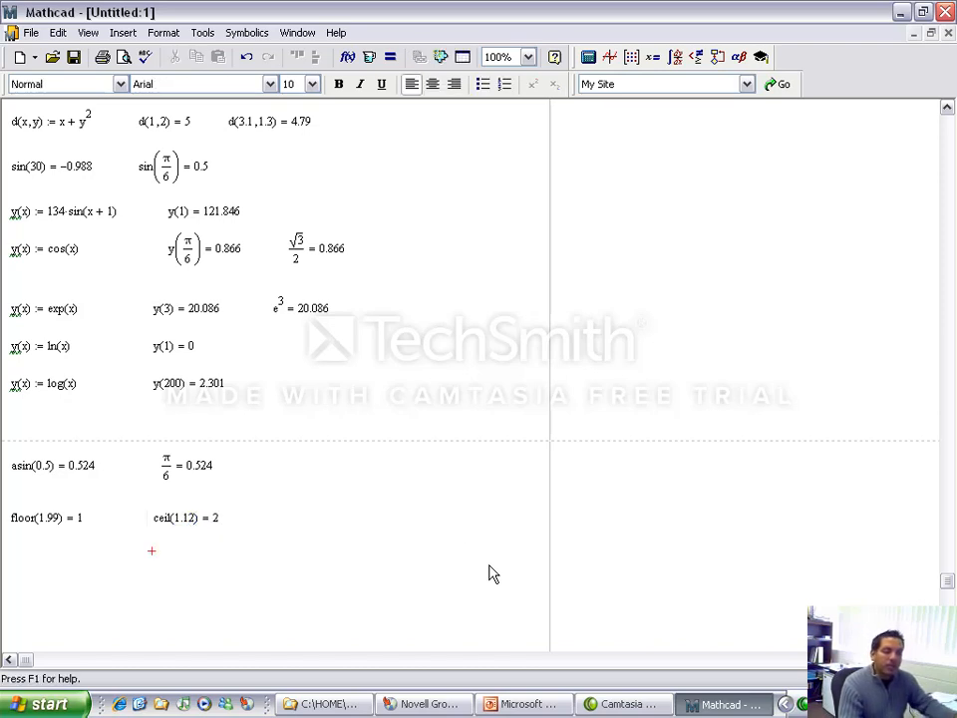
Evaluate mod(10,2) in the blank area beside the ceil(1.12) evaluation
{"action": "left_click", "coordinate": [284, 518]}
{"action": "type", "text": "mod"}
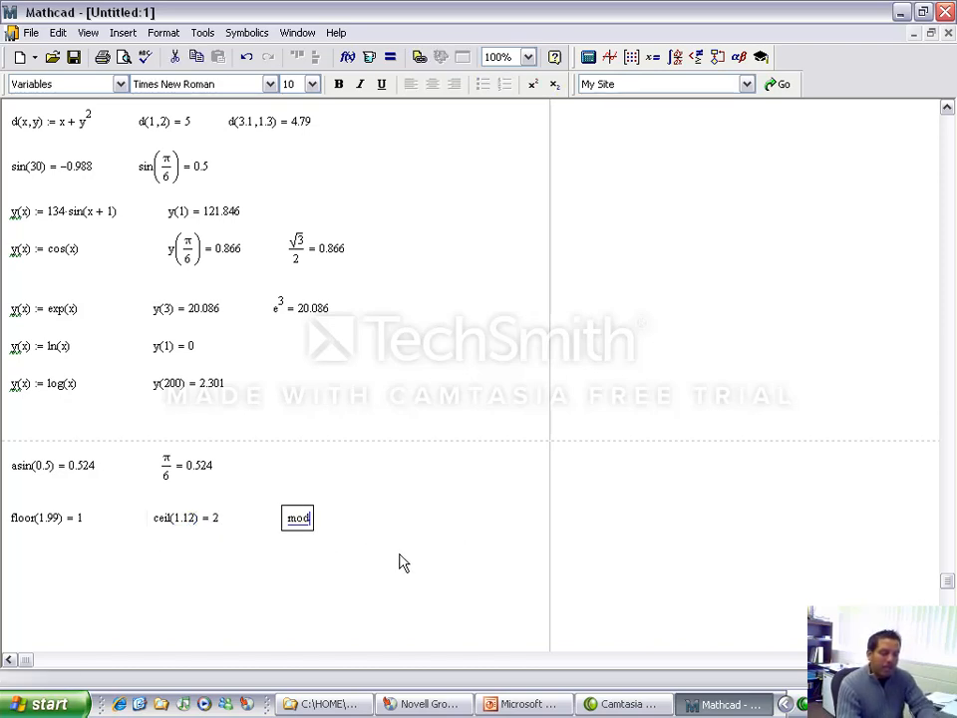
{"action": "type", "text": "("}
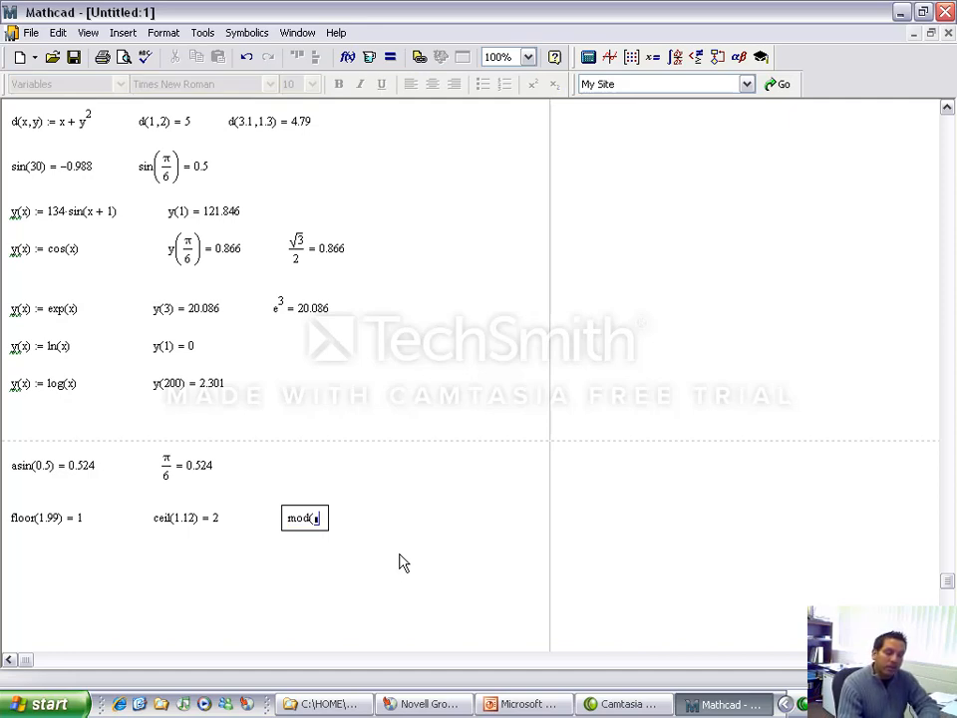
{"action": "type", "text": "10"}
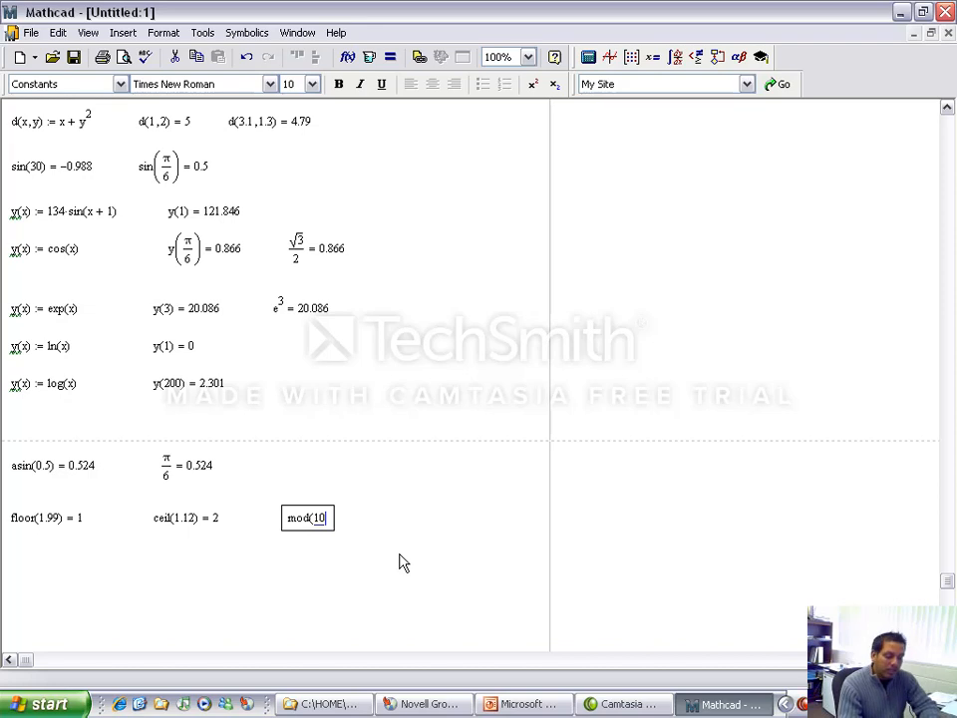
{"action": "type", "text": ",2) "}
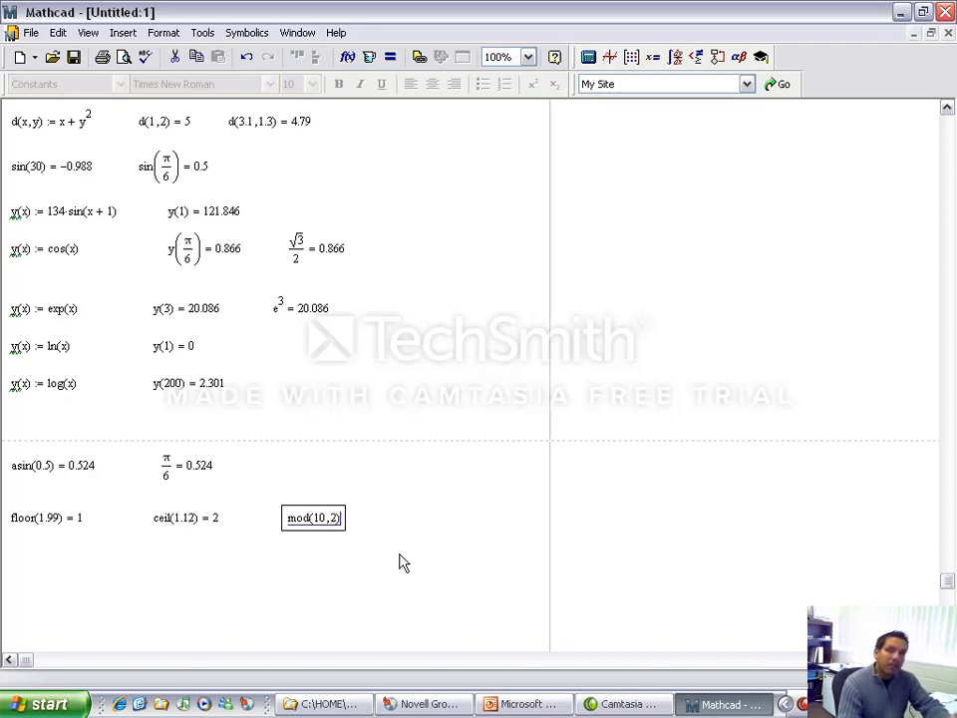
{"action": "type", "text": "= 0"}
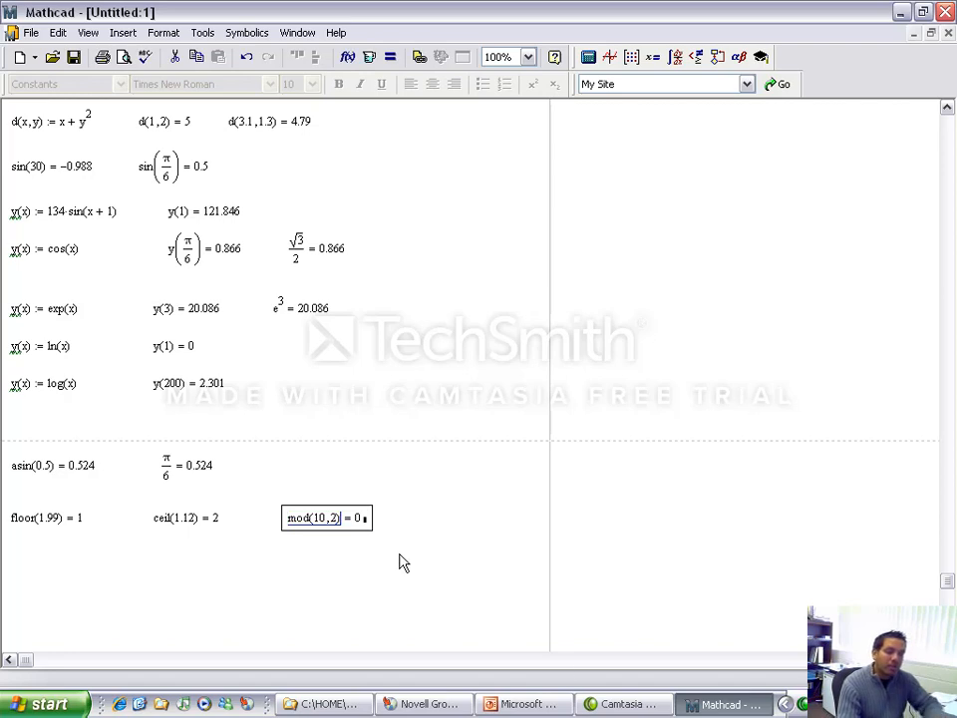
{"action": "left_click", "coordinate": [357, 560]}
Change the first argument of the mod evaluation to 11
{"action": "left_click", "coordinate": [327, 525]}
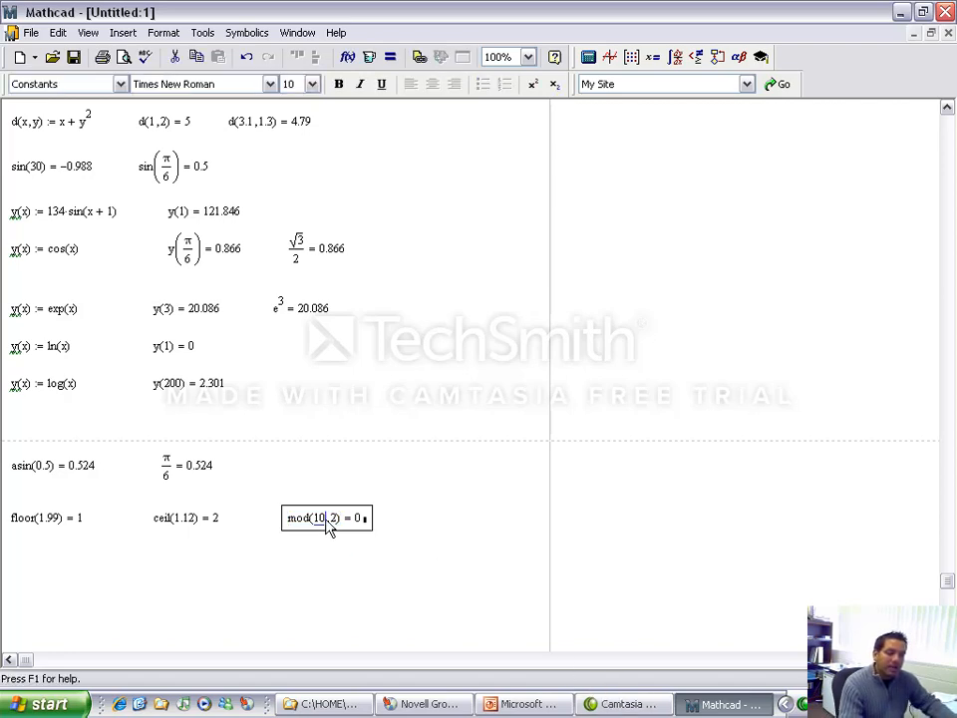
{"action": "key", "text": "BackSpace"}
{"action": "type", "text": "1"}
{"action": "key", "text": "Return"}
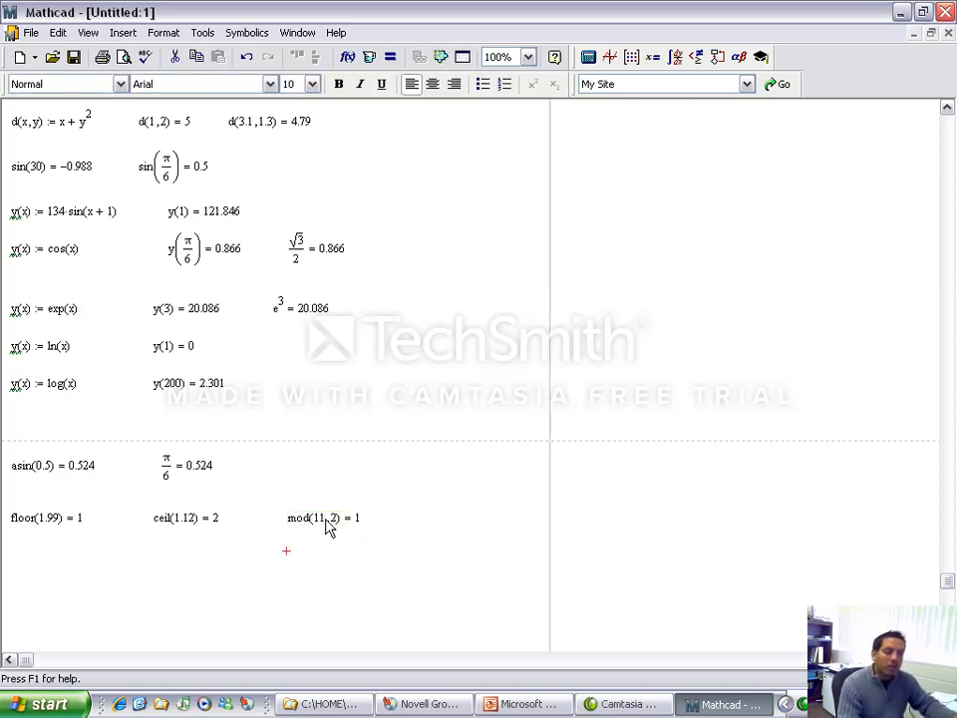
Change the second argument of the mod evaluation to 3
{"action": "left_click", "coordinate": [334, 529]}
{"action": "key", "text": "BackSpace"}
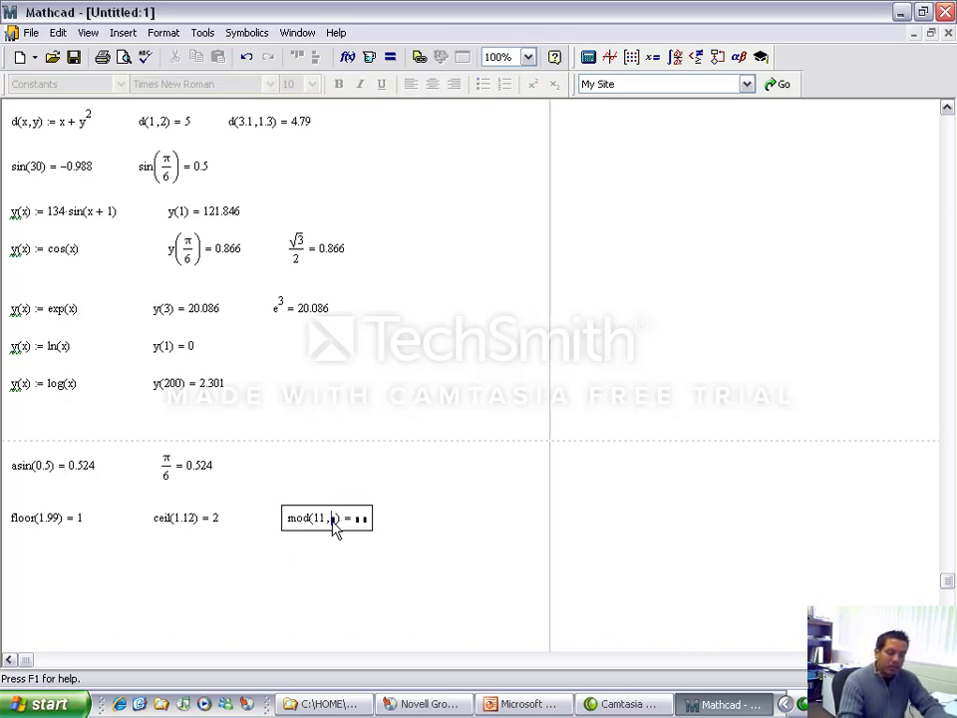
{"action": "type", "text": "3"}
{"action": "key", "text": "Return"}
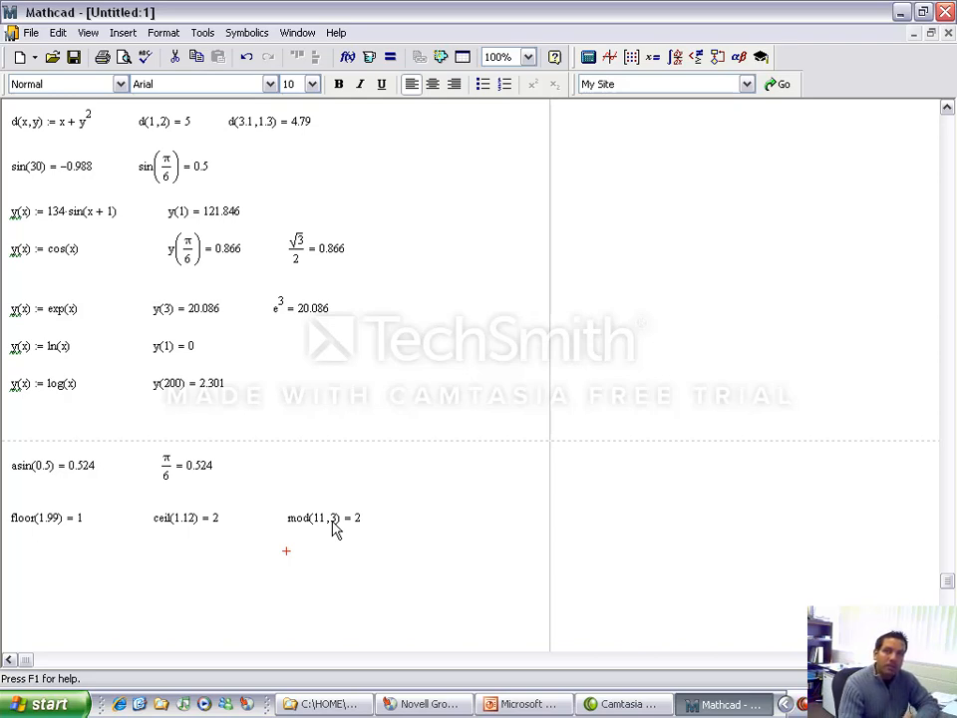
Switch to PowerPoint, run the slide show from the current slide to the special functions slide, and end the show
{"action": "left_click", "coordinate": [547, 704]}
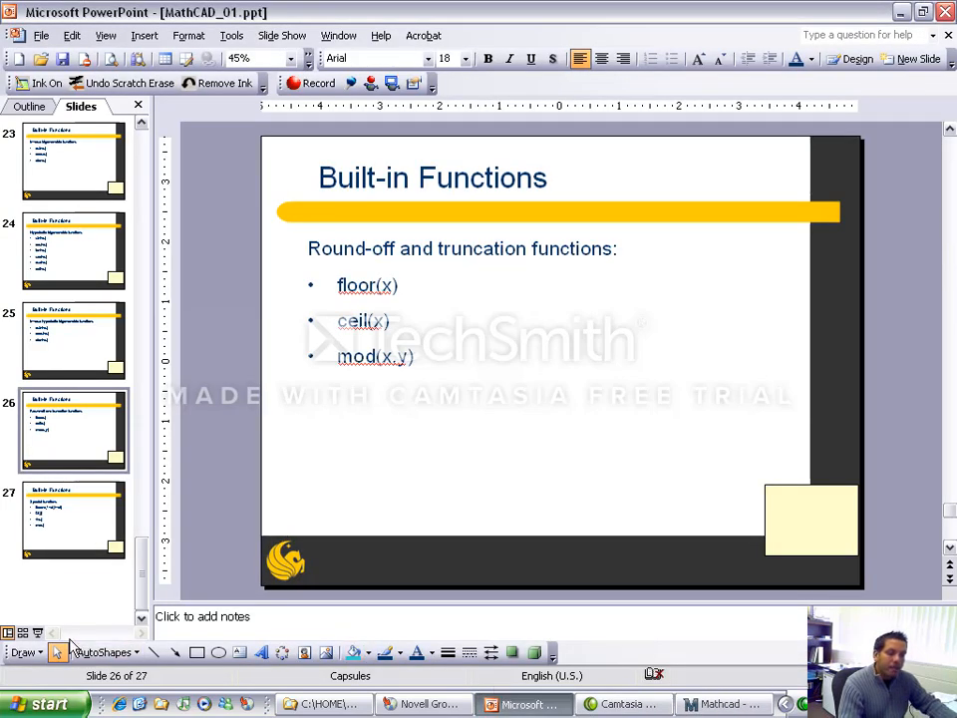
{"action": "left_click", "coordinate": [37, 633]}
{"action": "key", "text": "Right"}
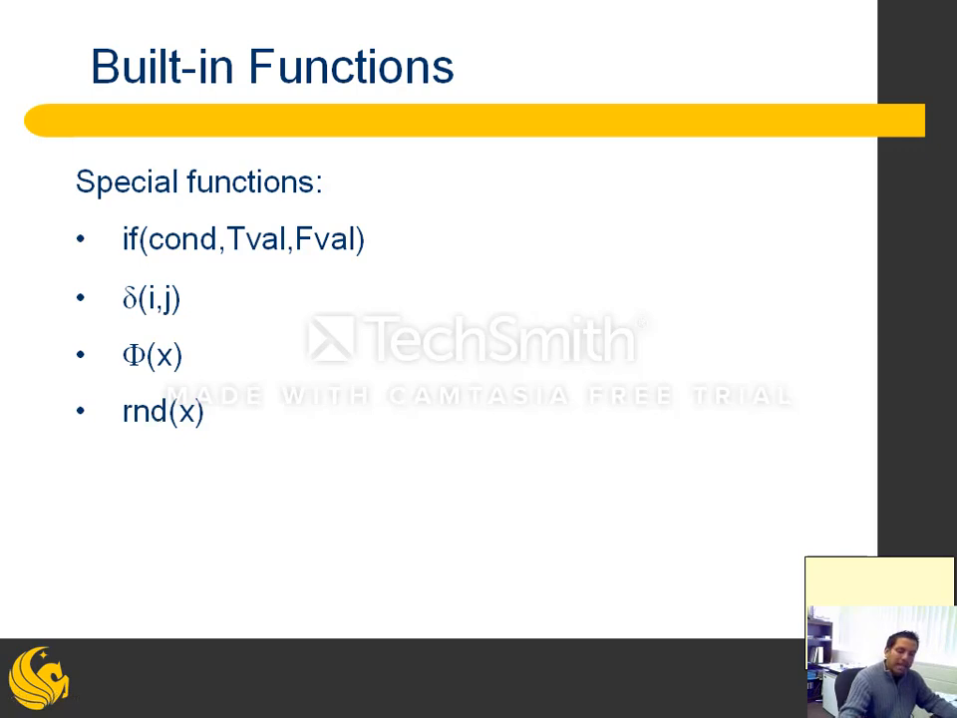
{"action": "key", "text": "Escape"}
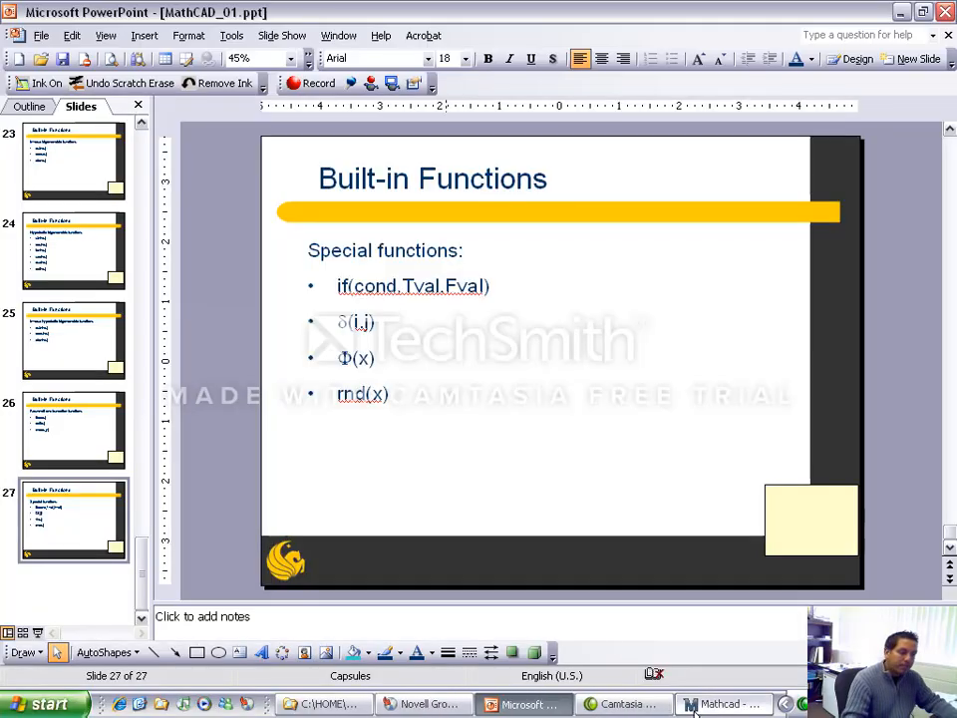
Switch to Mathcad and define x := 0.5 in the blank area below the floor(1.99) evaluation
{"action": "left_click", "coordinate": [698, 705]}
{"action": "left_click", "coordinate": [9, 565]}
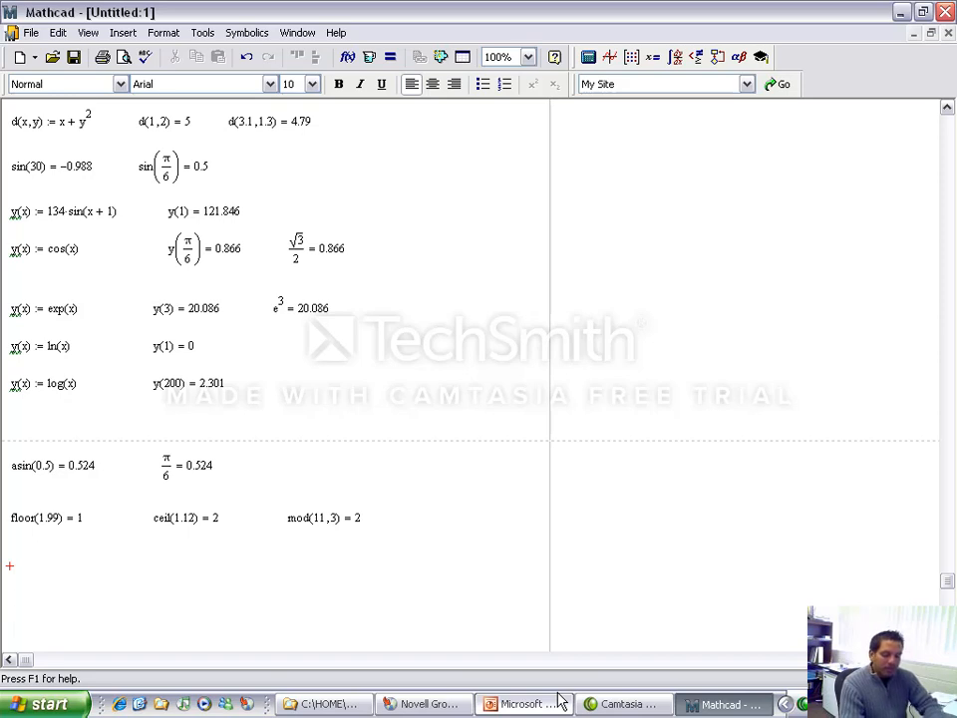
{"action": "type", "text": "x:0;"}
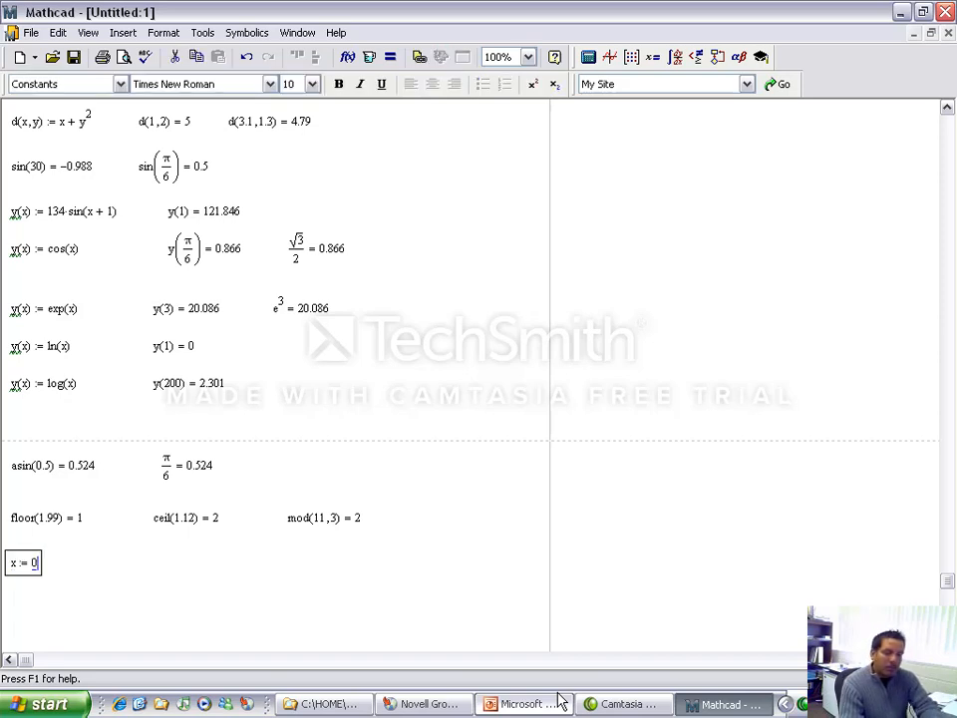
{"action": "key", "text": "BackSpace"}
{"action": "type", "text": ".5"}
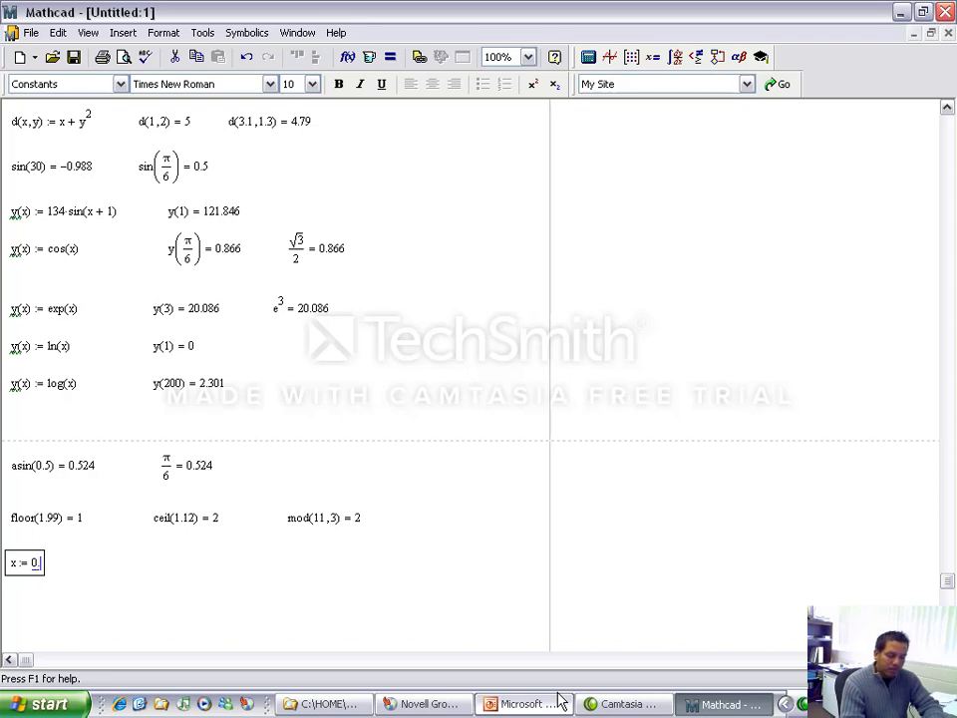
{"action": "key", "text": "Return"}
Define y := if(x < 1,10,20) on the line below the x := 0.5 definition
{"action": "key", "text": "Down"}
{"action": "key", "text": "Down"}
{"action": "key", "text": "Down"}
{"action": "key", "text": "Down"}
{"action": "key", "text": "Down"}
{"action": "key", "text": "Down"}
{"action": "key", "text": "Down"}
{"action": "key", "text": "Down"}
{"action": "key", "text": "Down"}
{"action": "key", "text": "Down"}
{"action": "key", "text": "Down"}
{"action": "key", "text": "Down"}
{"action": "key", "text": "Down"}
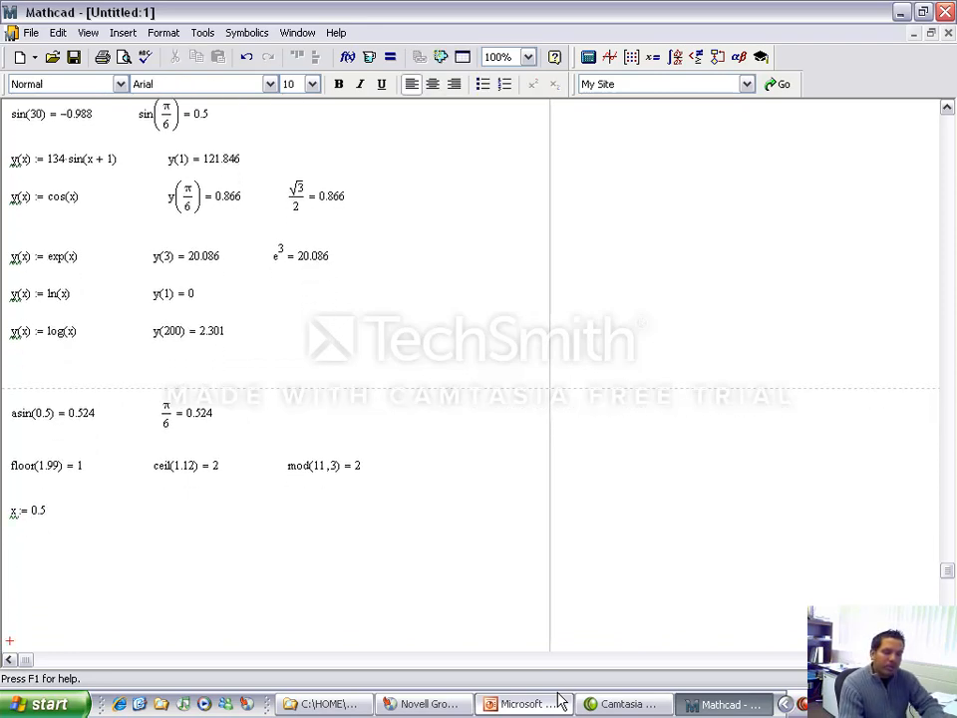
{"action": "key", "text": "Up"}
{"action": "key", "text": "Up"}
{"action": "key", "text": "Up"}
{"action": "key", "text": "Up"}
{"action": "key", "text": "Up"}
{"action": "key", "text": "Up"}
{"action": "key", "text": "Up"}
{"action": "key", "text": "Up"}
{"action": "type", "text": "y := "}
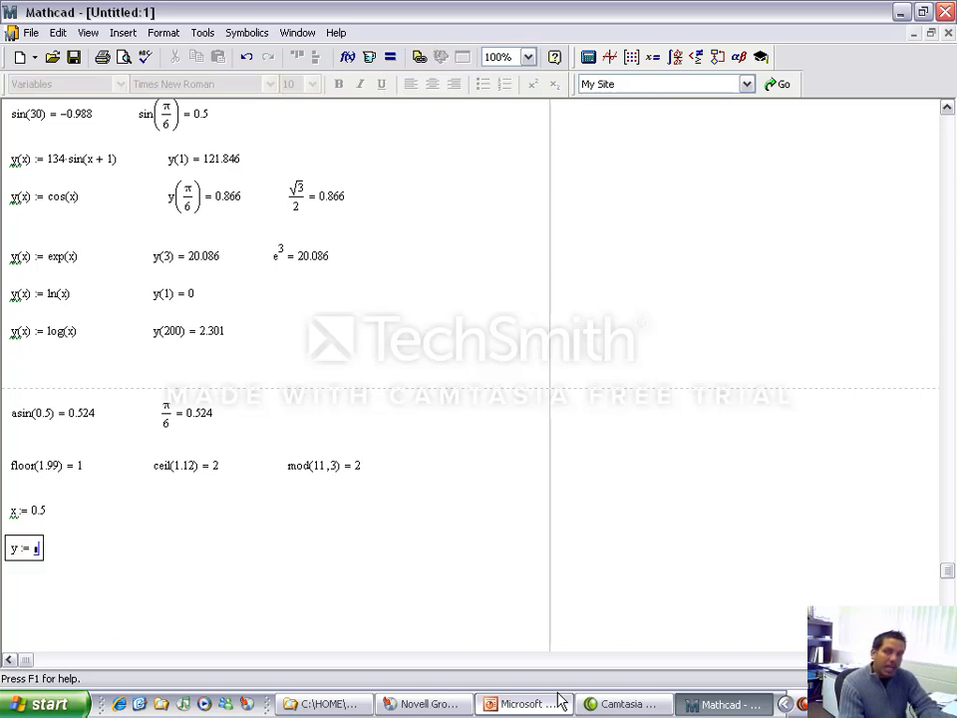
{"action": "type", "text": "if"}
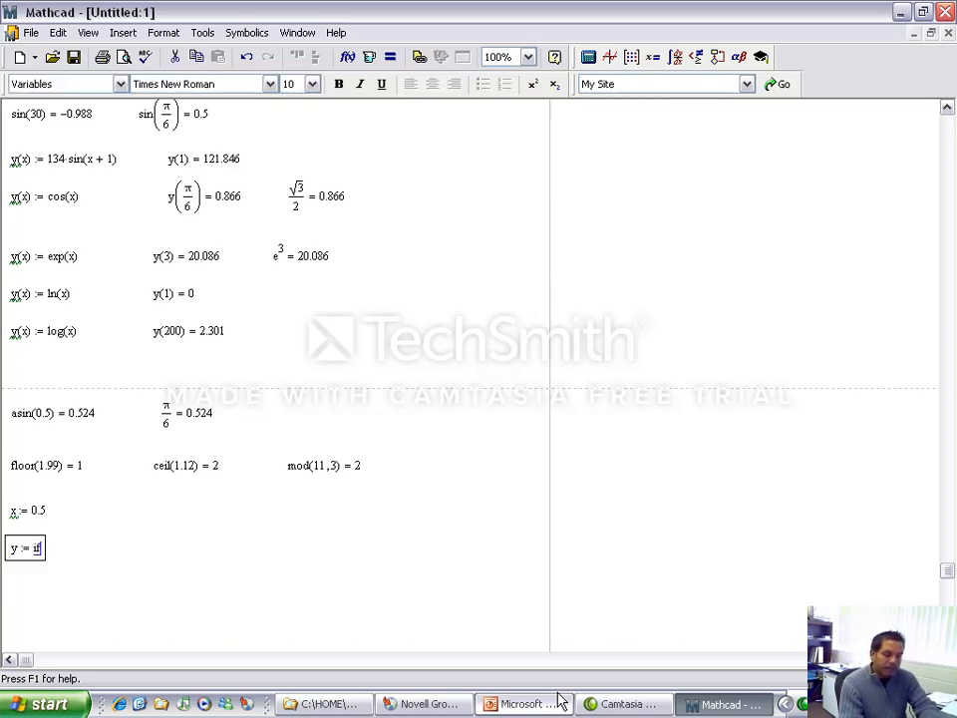
{"action": "type", "text": "(x "}
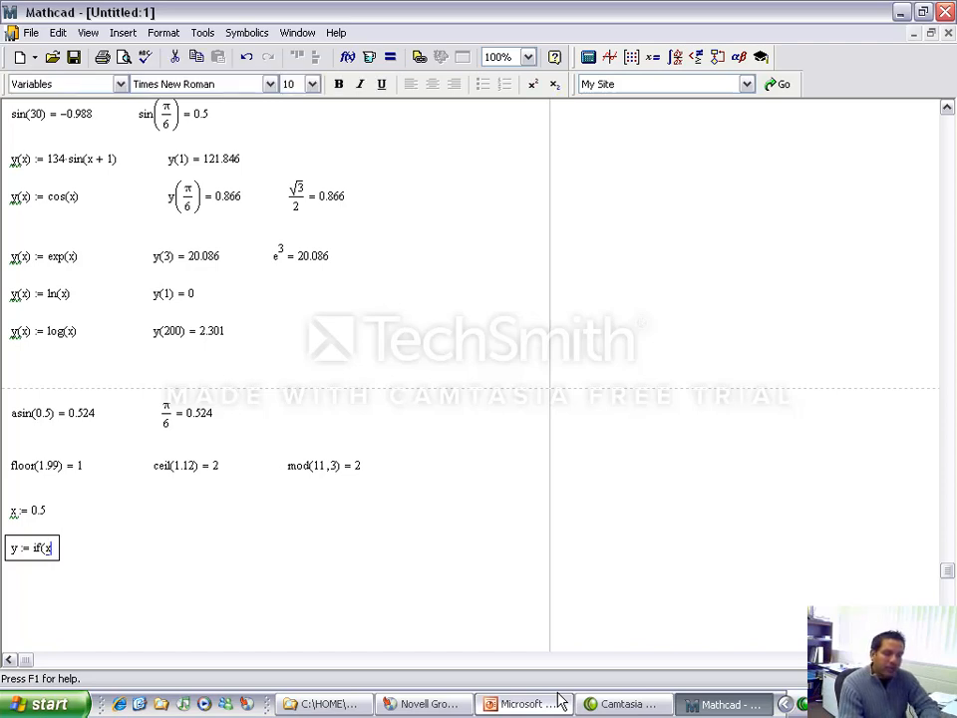
{"action": "type", "text": "< 1,"}
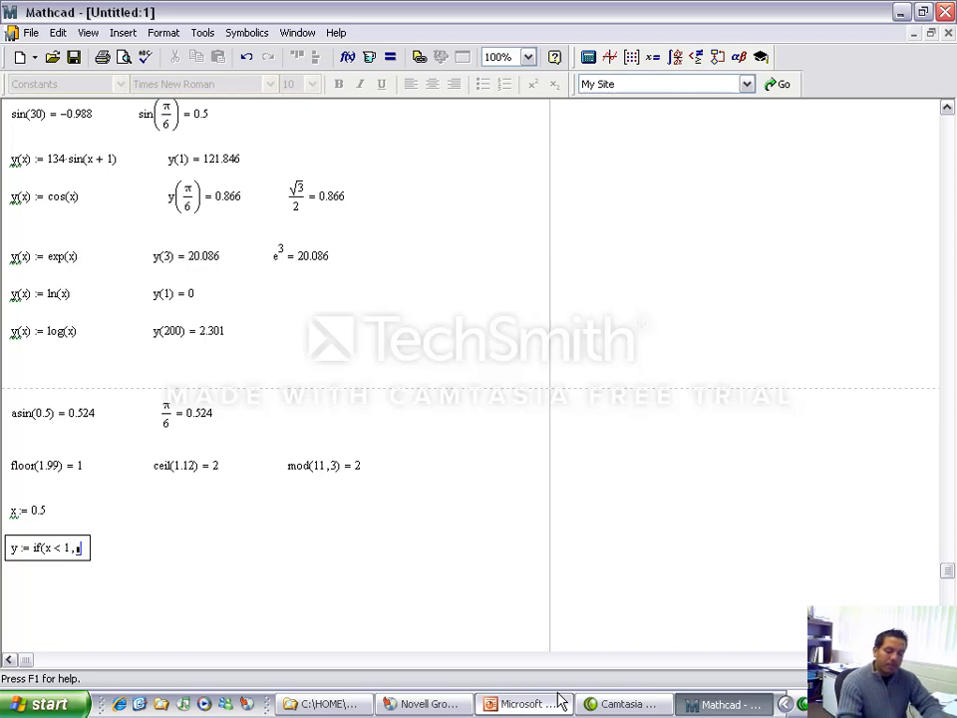
{"action": "type", "text": "10"}
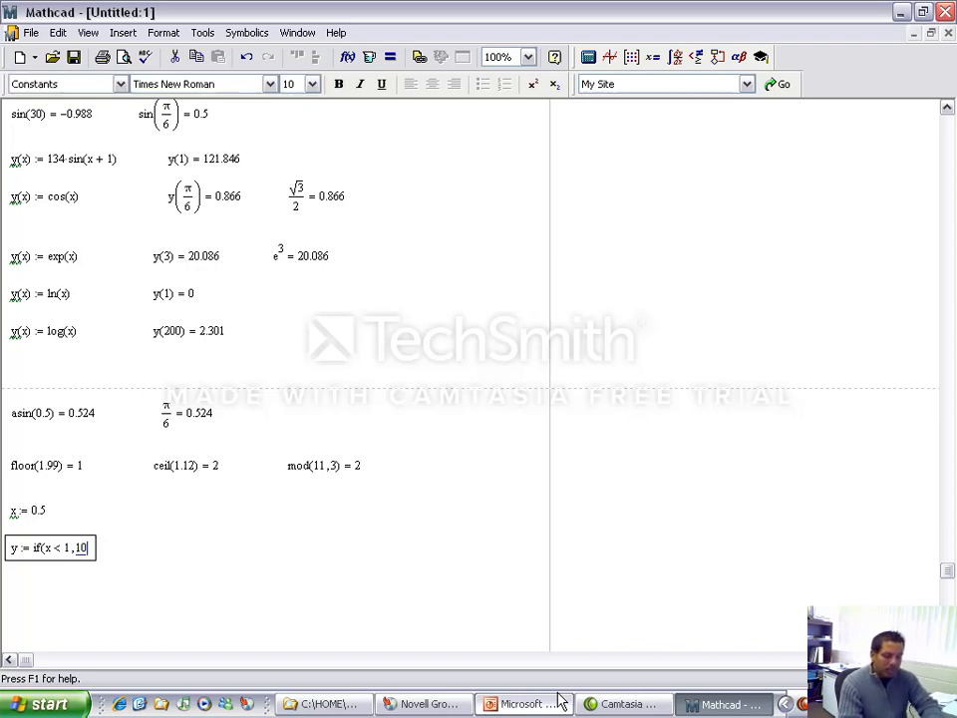
{"action": "type", "text": ",20"}
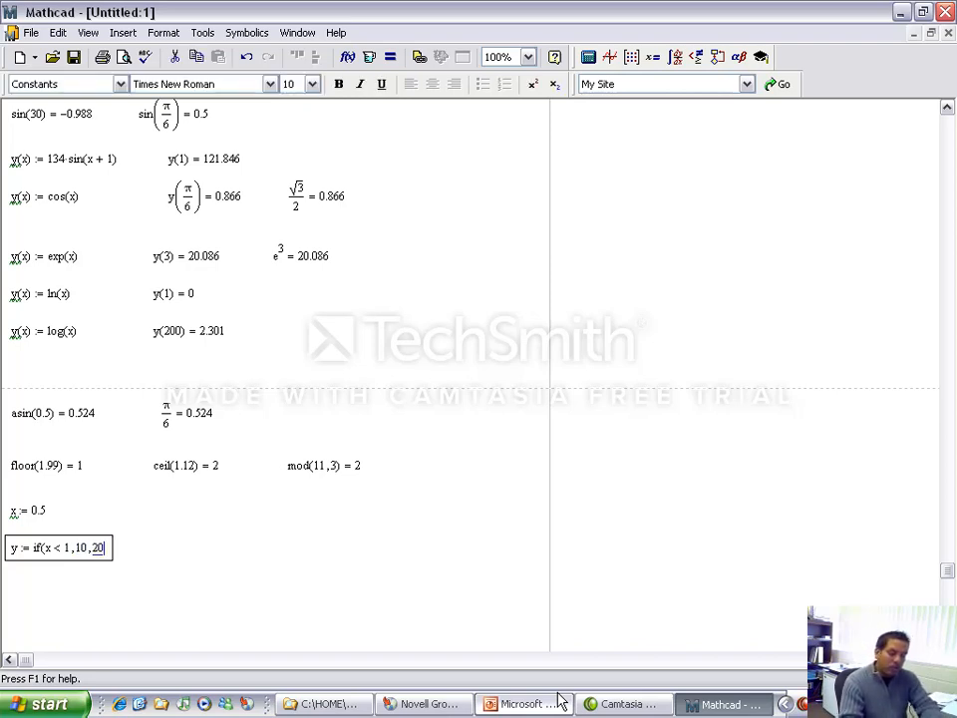
{"action": "key", "text": "Return"}
Evaluate y beside its if(x < 1,10,20) definition
{"action": "key", "text": "Right"}
{"action": "key", "text": "Right"}
{"action": "key", "text": "Right"}
{"action": "key", "text": "Right"}
{"action": "key", "text": "Right"}
{"action": "key", "text": "Right"}
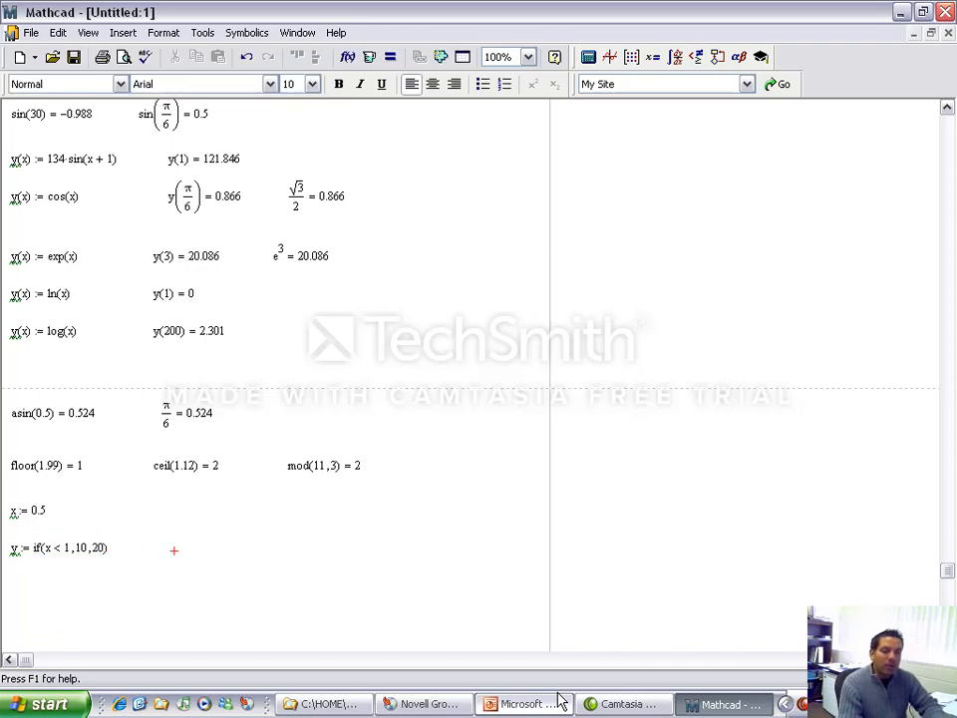
{"action": "type", "text": "y="}
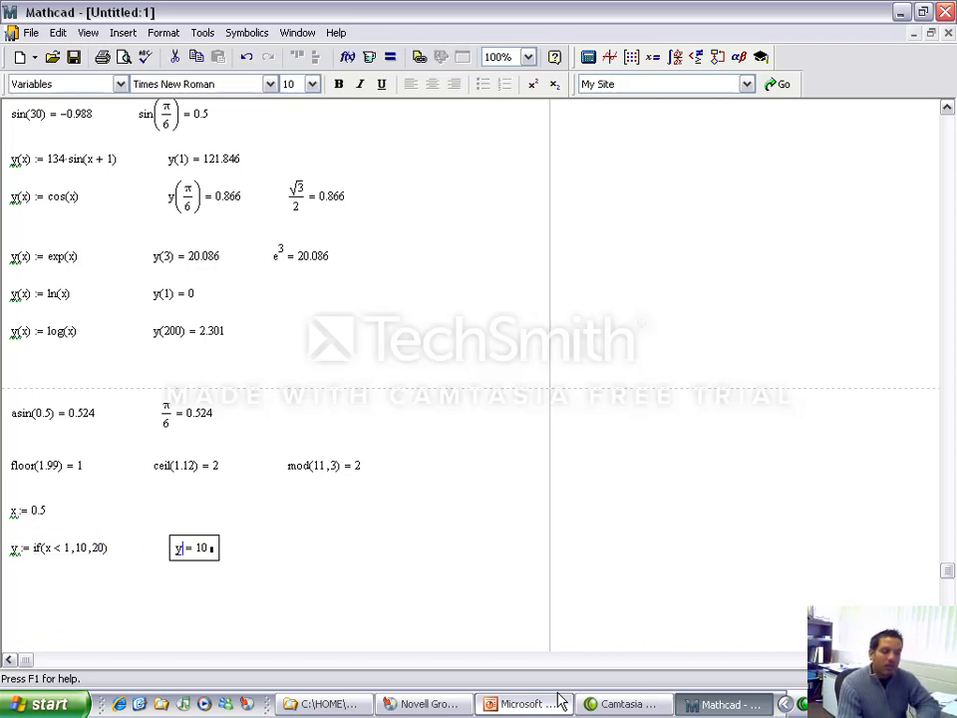
Change the x definition above the if expression to 1.5
{"action": "left_click", "coordinate": [38, 511]}
{"action": "key", "text": "Right"}
{"action": "key", "text": "BackSpace"}
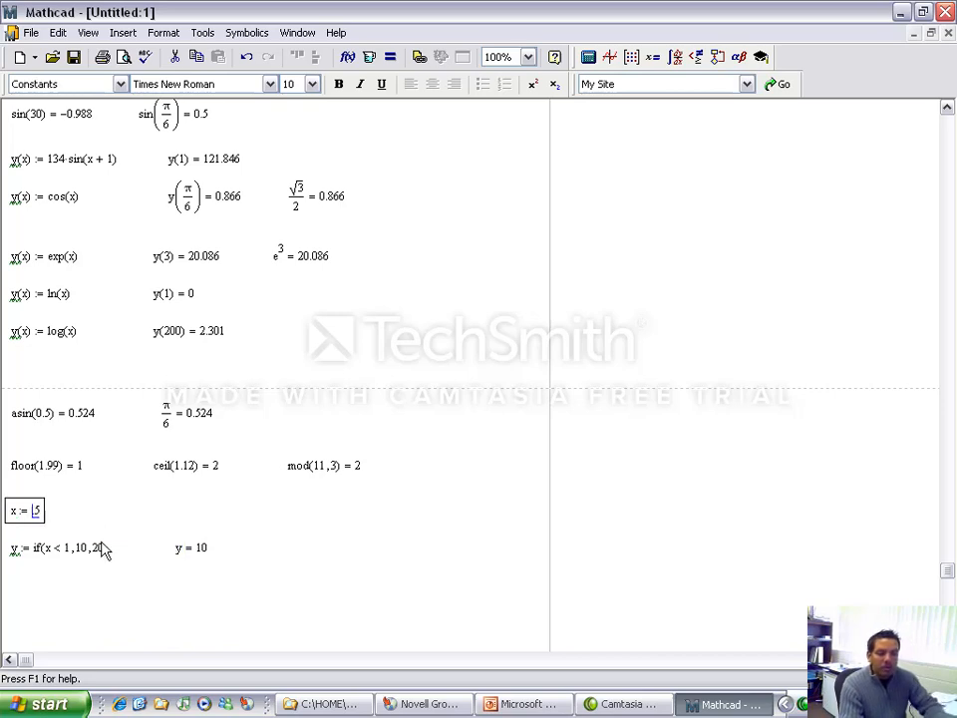
{"action": "type", "text": "1"}
{"action": "key", "text": "Return"}
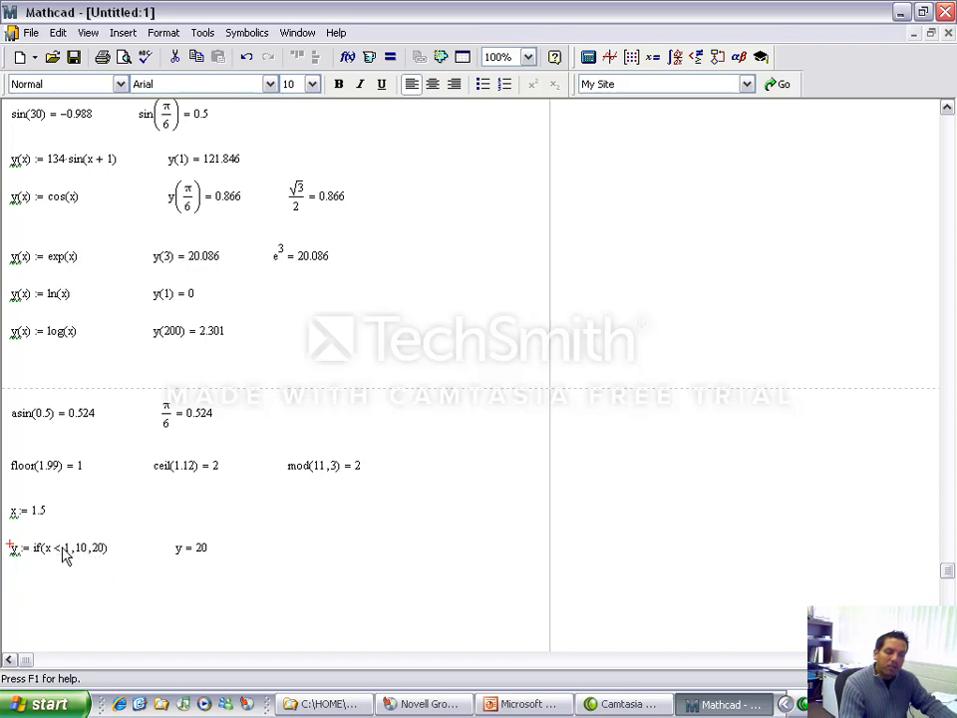
Evaluate δ(10,20) in the blank area below the y := if(x < 1,10,20) definition
{"action": "left_click", "coordinate": [10, 582]}
{"action": "key", "text": "Return"}
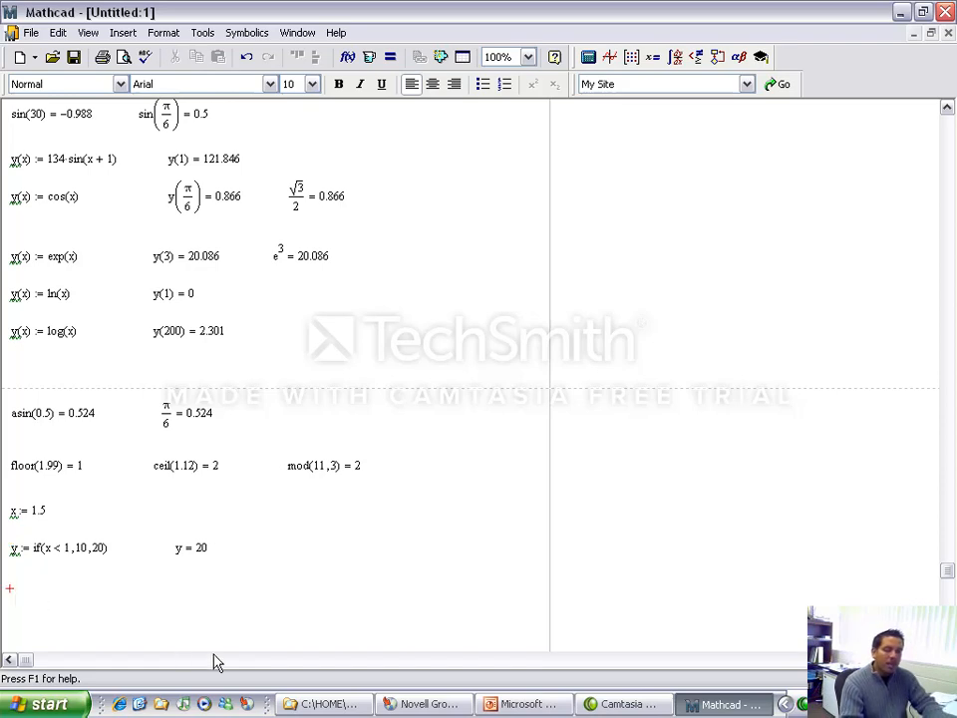
{"action": "type", "text": "d"}
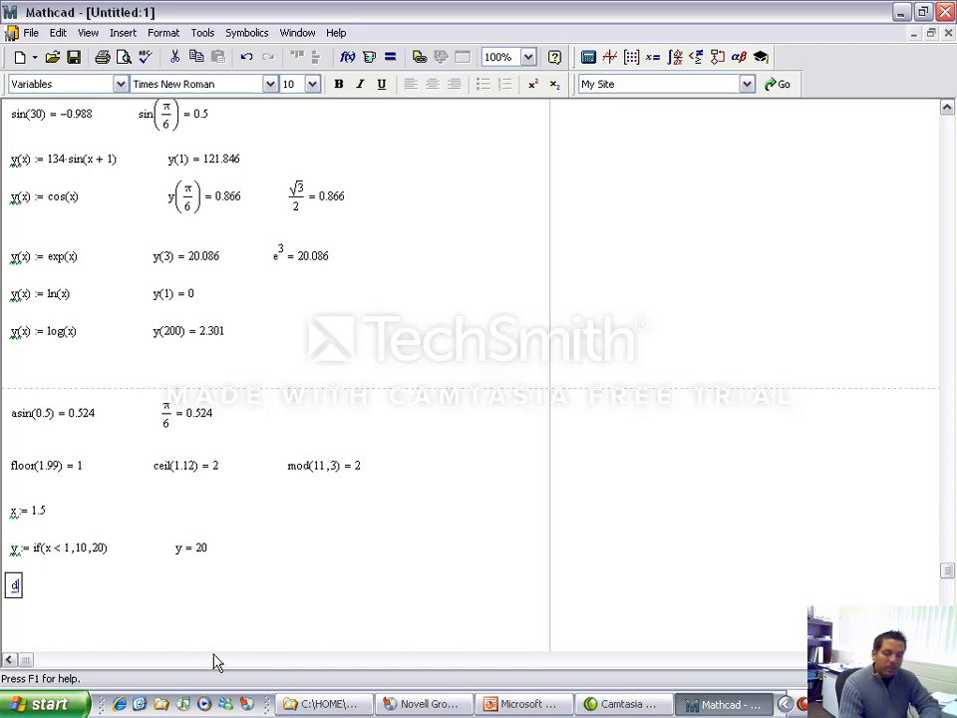
{"action": "key", "text": "ctrl+g"}
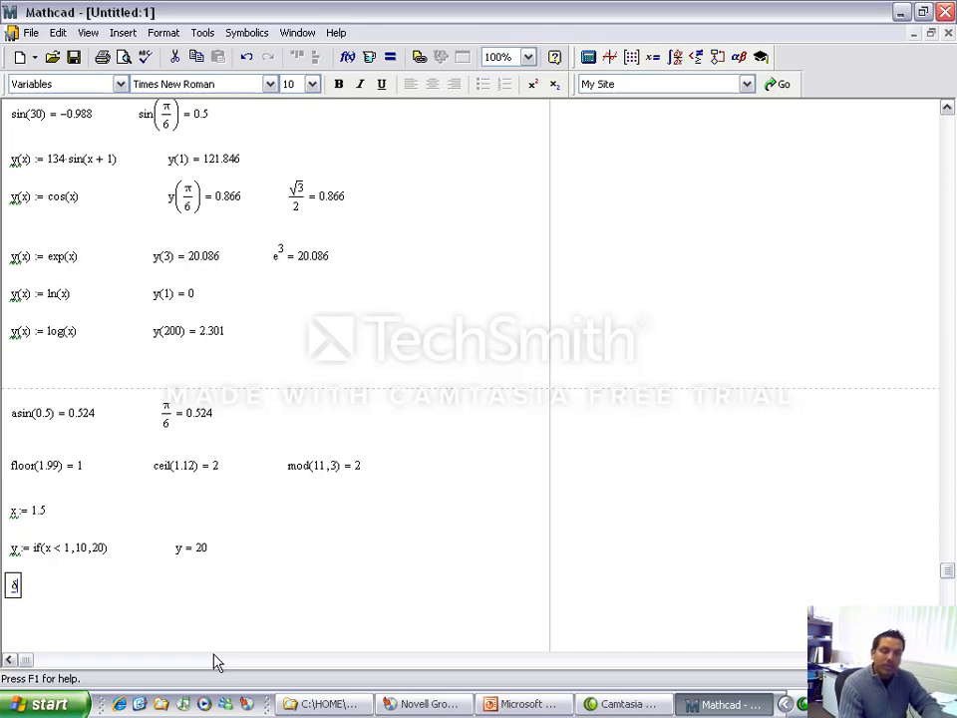
{"action": "type", "text": "("}
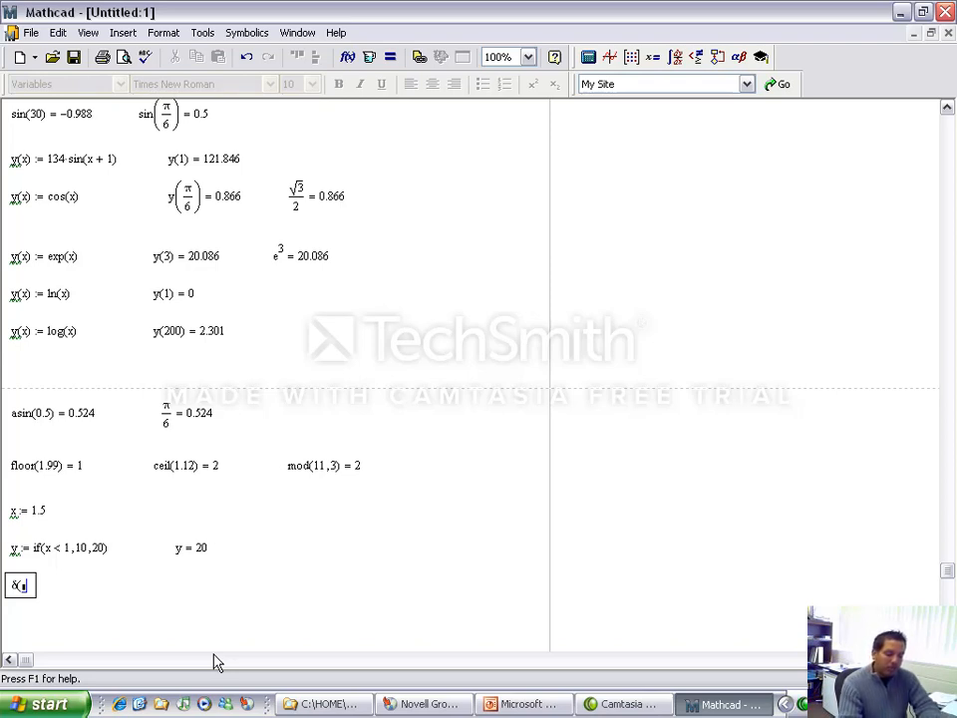
{"action": "type", "text": "10,20) = 0"}
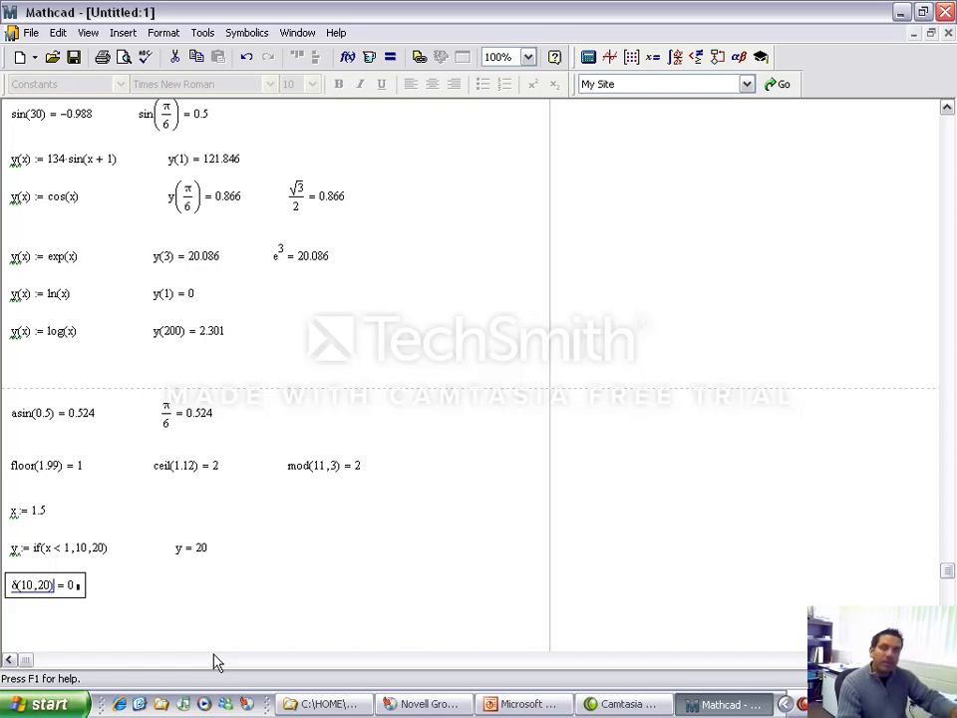
Change the δ evaluation's arguments to 3,3 and recalculate it
{"action": "key", "text": "Left"}
{"action": "key", "text": "BackSpace"}
{"action": "key", "text": "BackSpace"}
{"action": "key", "text": "BackSpace"}
{"action": "key", "text": "BackSpace"}
{"action": "key", "text": "BackSpace"}
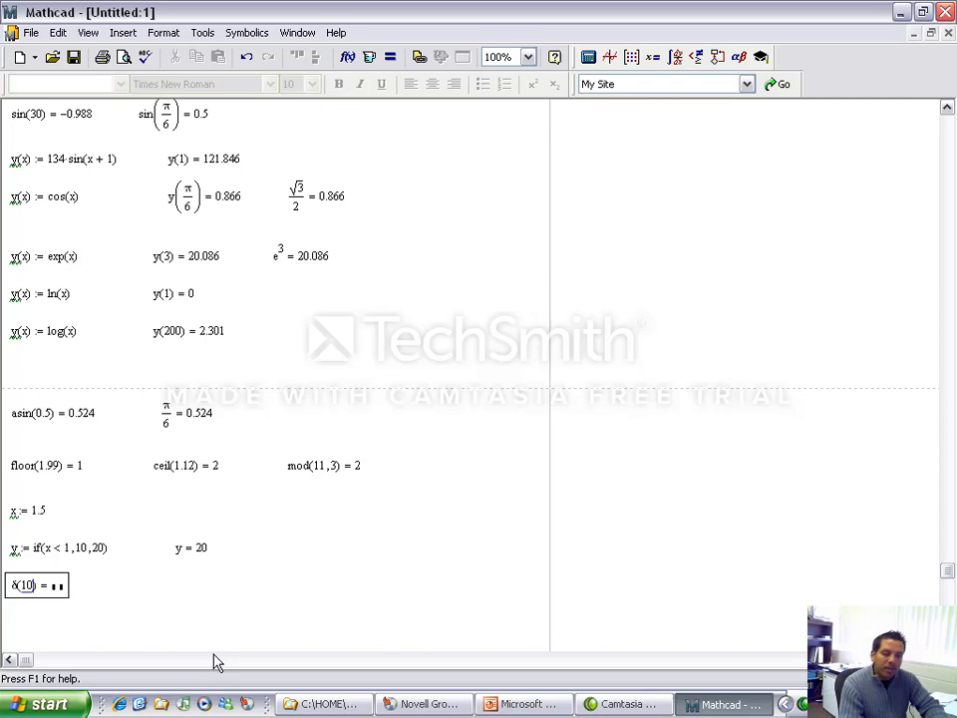
{"action": "type", "text": "3,3"}
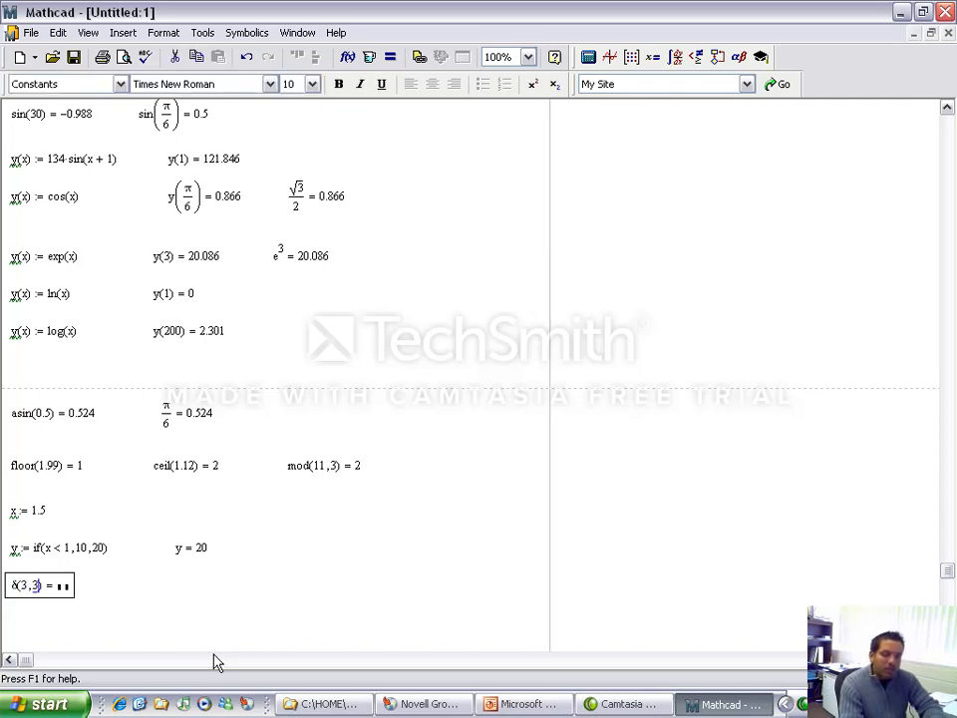
{"action": "key", "text": "Return"}
Change the second argument of the δ evaluation to 2 and recalculate it
{"action": "left_click", "coordinate": [37, 588]}
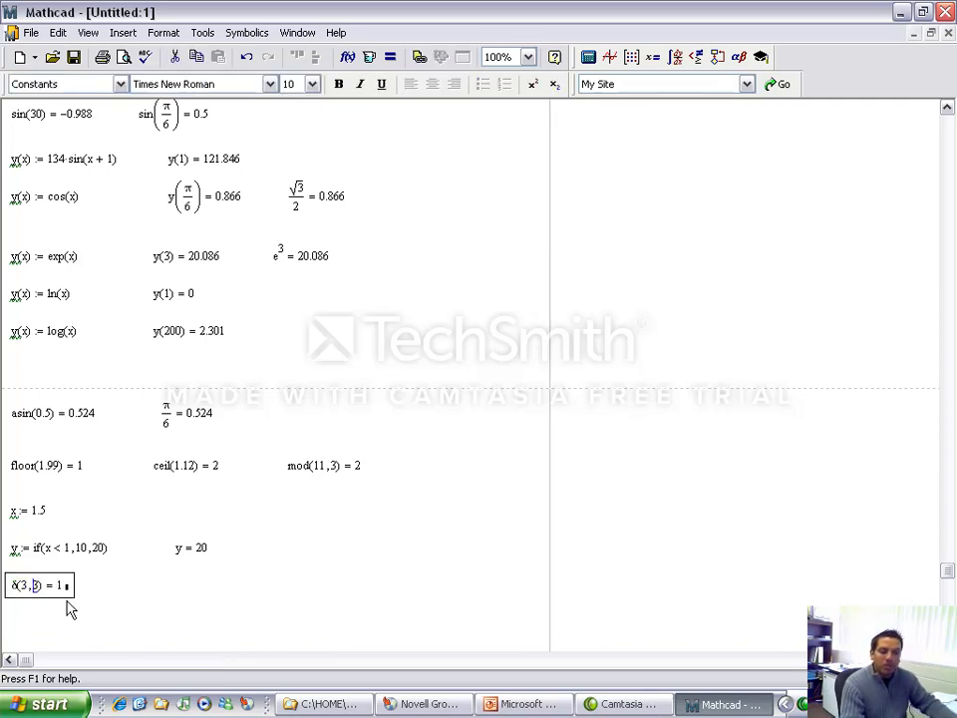
{"action": "key", "text": "BackSpace"}
{"action": "type", "text": "2"}
{"action": "key", "text": "Return"}
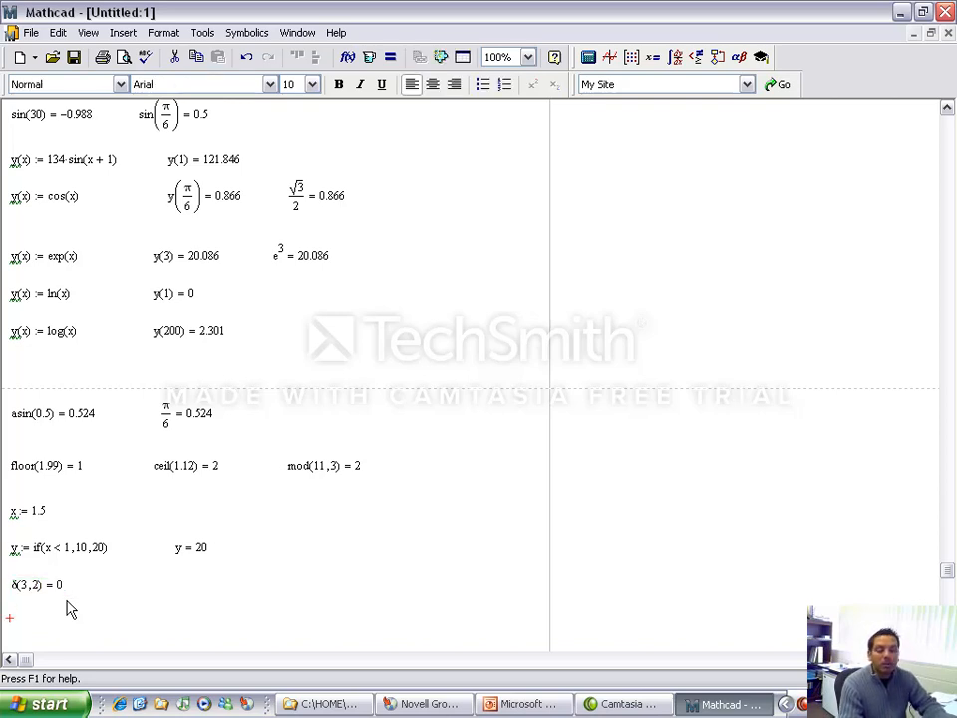
Evaluate Φ(0.5) in the blank area below the δ(3,2) evaluation
{"action": "scroll", "coordinate": [70, 610], "scroll_direction": "down", "scroll_amount": 2}
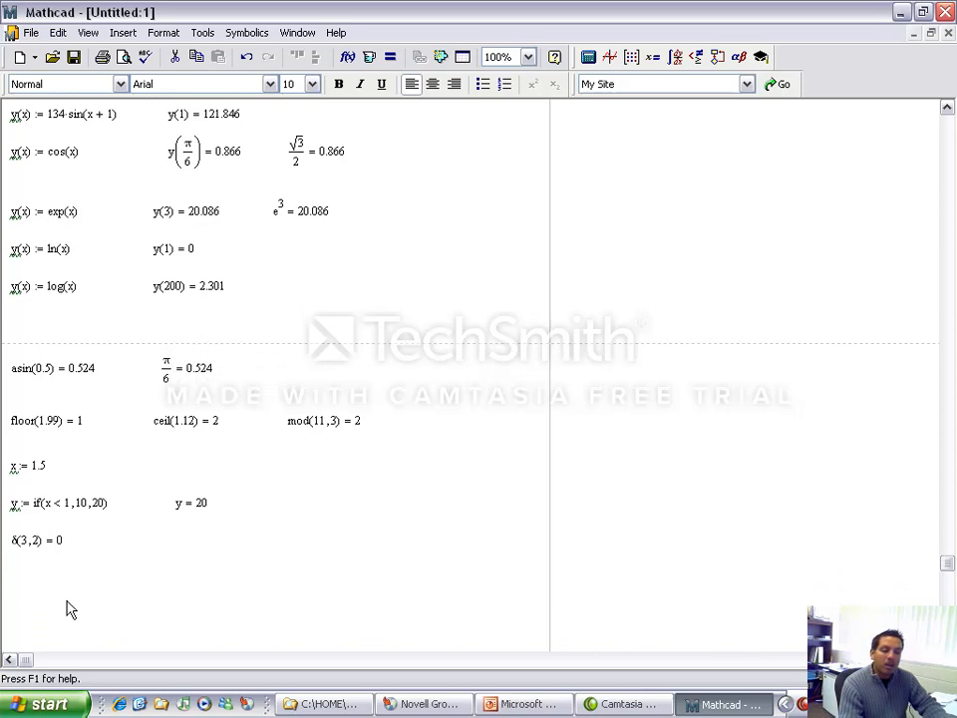
{"action": "key", "text": "Down"}
{"action": "key", "text": "Up"}
{"action": "key", "text": "Up"}
{"action": "key", "text": "Up"}
{"action": "key", "text": "Up"}
{"action": "key", "text": "Up"}
{"action": "key", "text": "Up"}
{"action": "key", "text": "Up"}
{"action": "key", "text": "Up"}
{"action": "key", "text": "Up"}
{"action": "key", "text": "Up"}
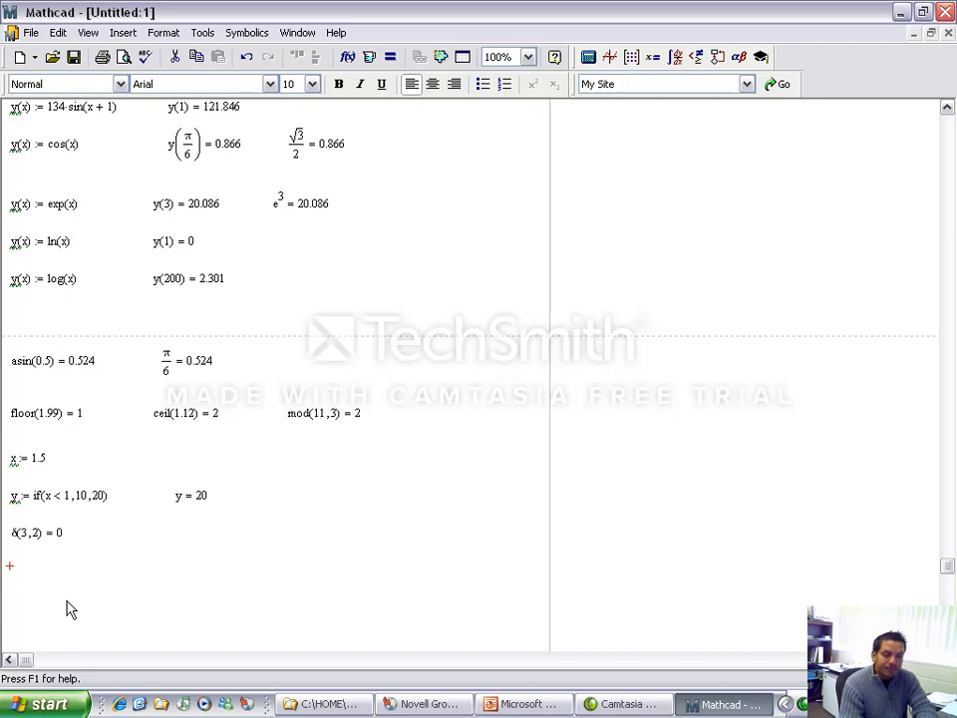
{"action": "type", "text": "F"}
{"action": "key", "text": "ctrl+g"}
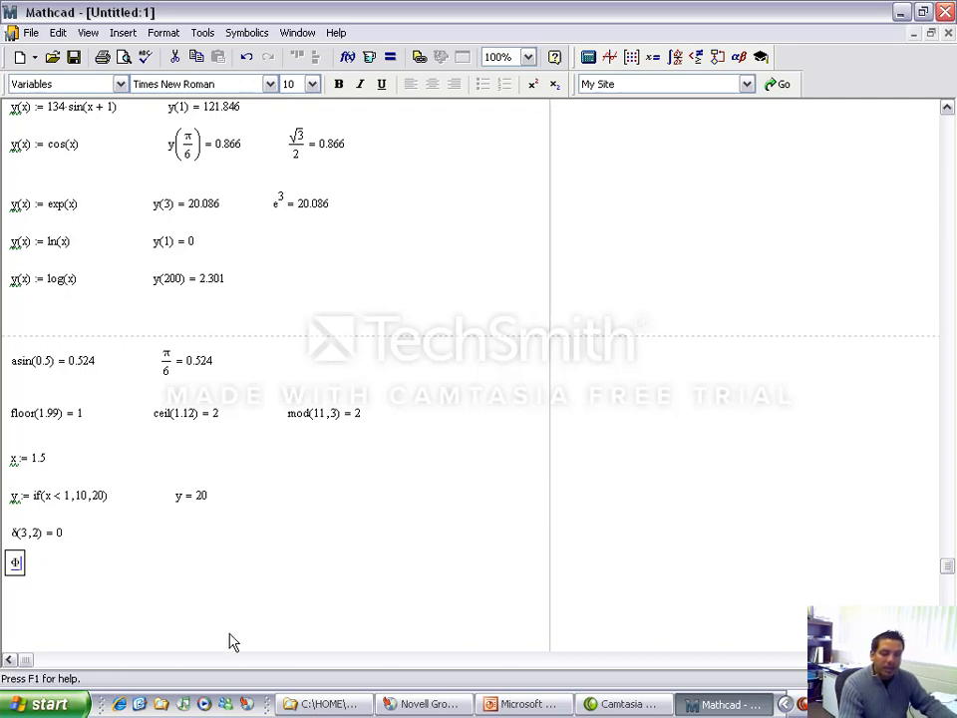
{"action": "type", "text": "("}
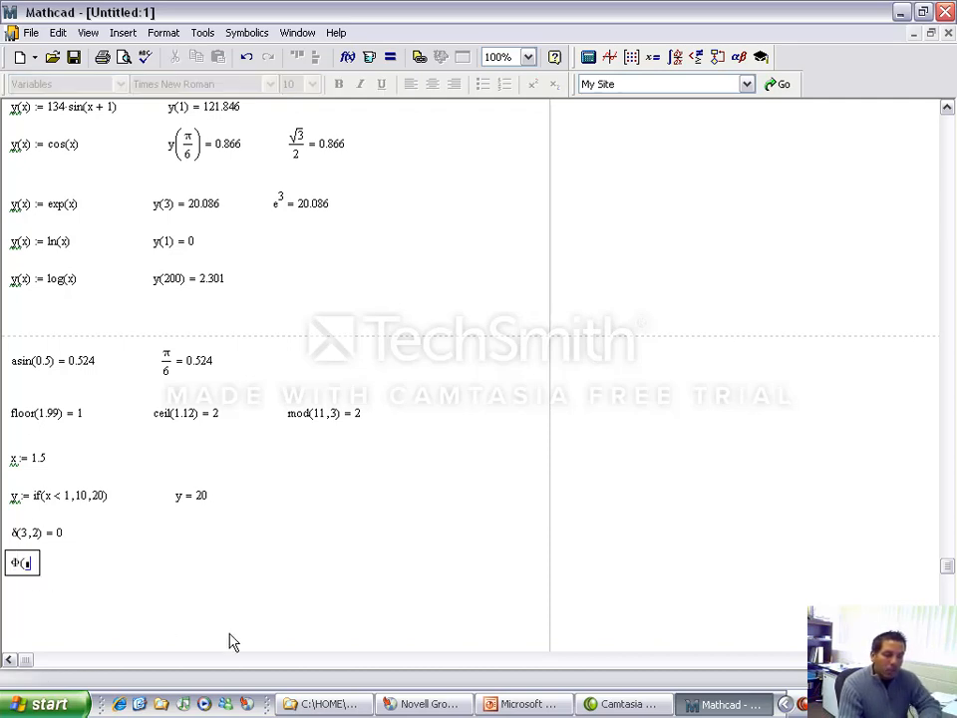
{"action": "type", "text": "0.5"}
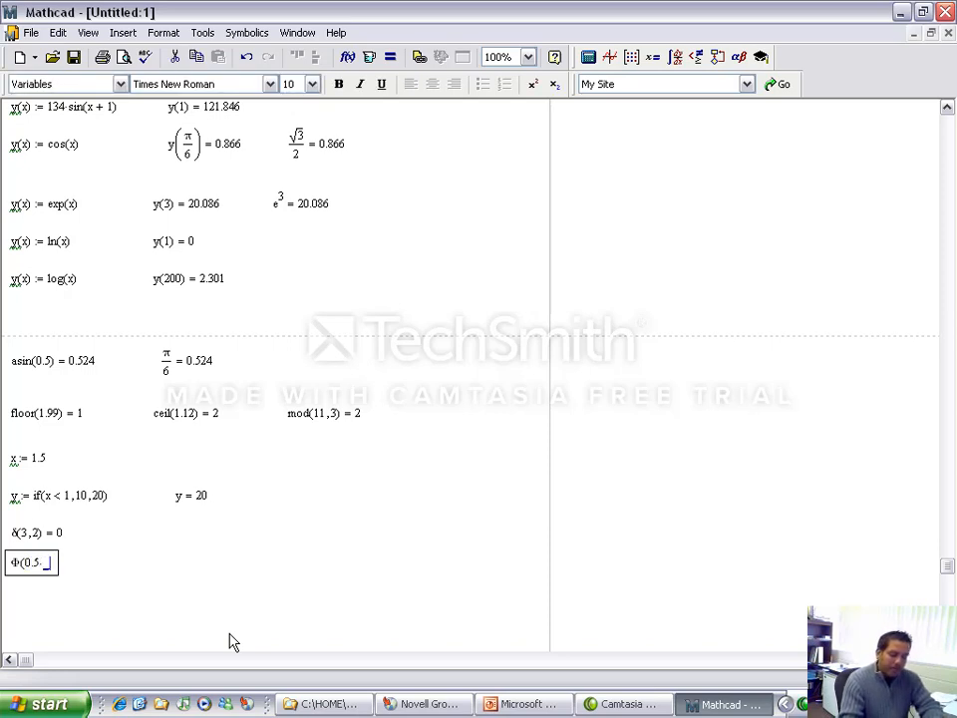
{"action": "type", "text": ") = 1"}
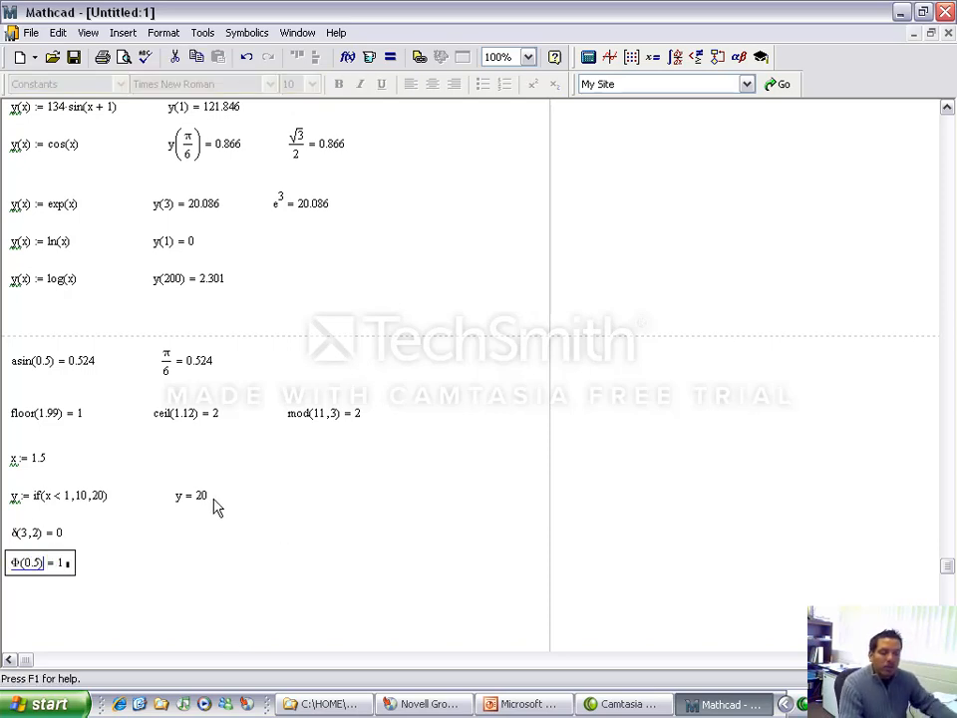
Move the Φ evaluation slightly down, away from the δ line, and change its argument to −0.5
{"action": "left_click_drag", "start_coordinate": [76, 602], "coordinate": [50, 577]}
{"action": "left_click", "coordinate": [32, 580]}
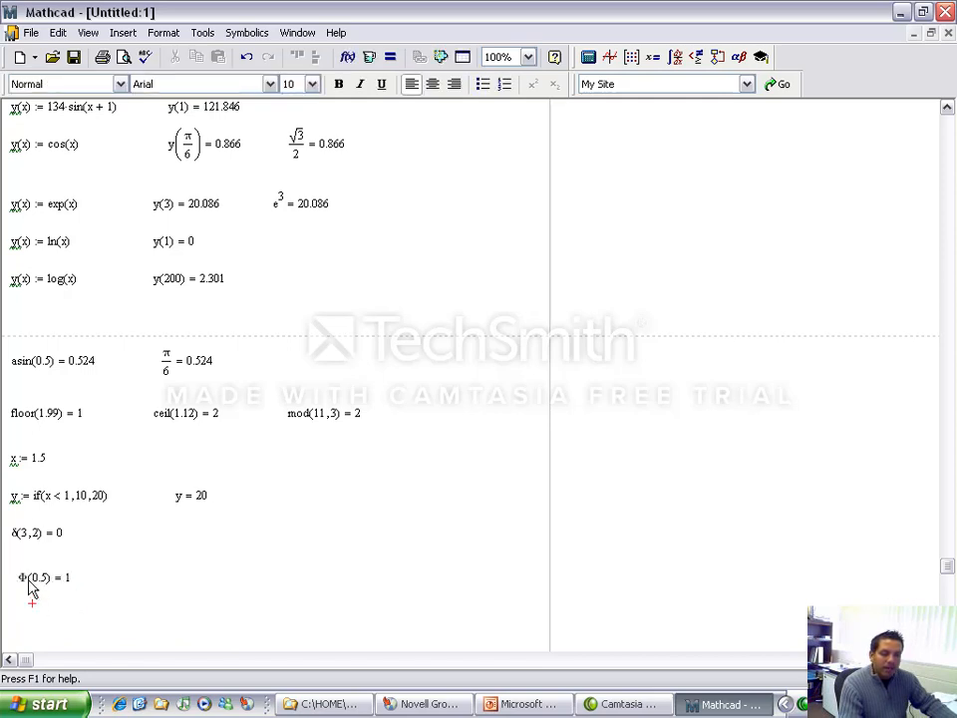
{"action": "type", "text": "-"}
{"action": "key", "text": "Return"}
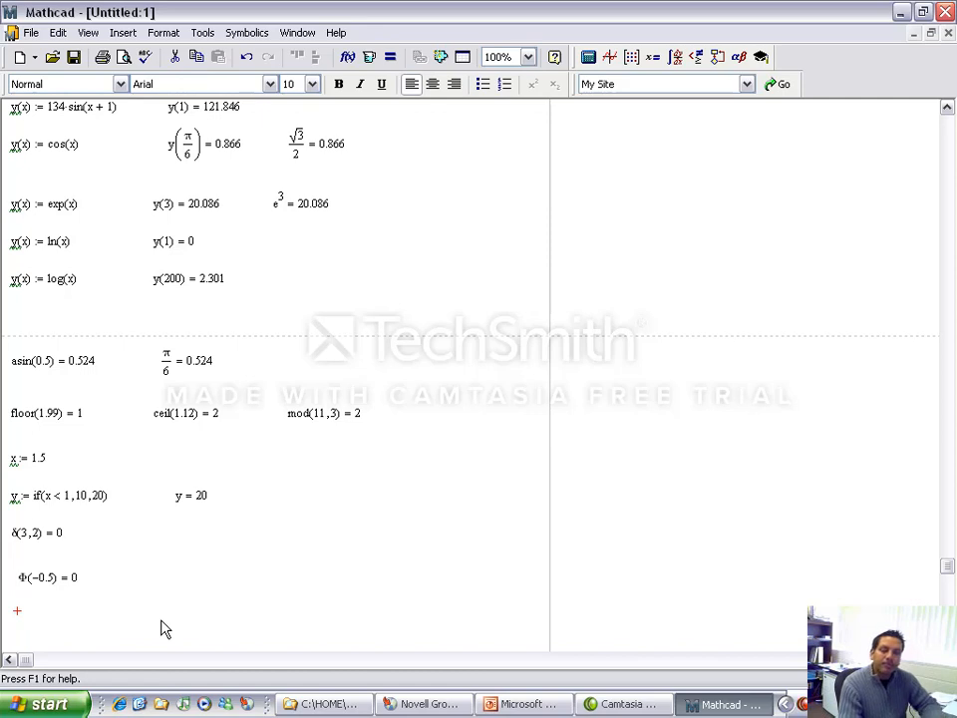
Replace the argument of the Φ evaluation with 1.4 and recalculate it
{"action": "left_click", "coordinate": [41, 579]}
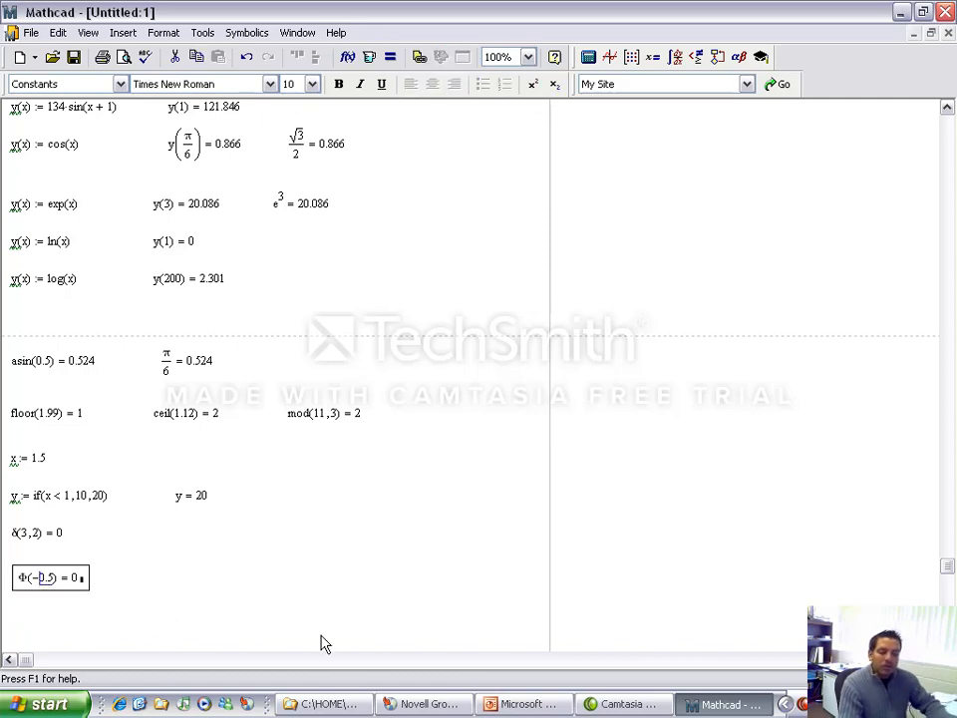
{"action": "key", "text": "Left"}
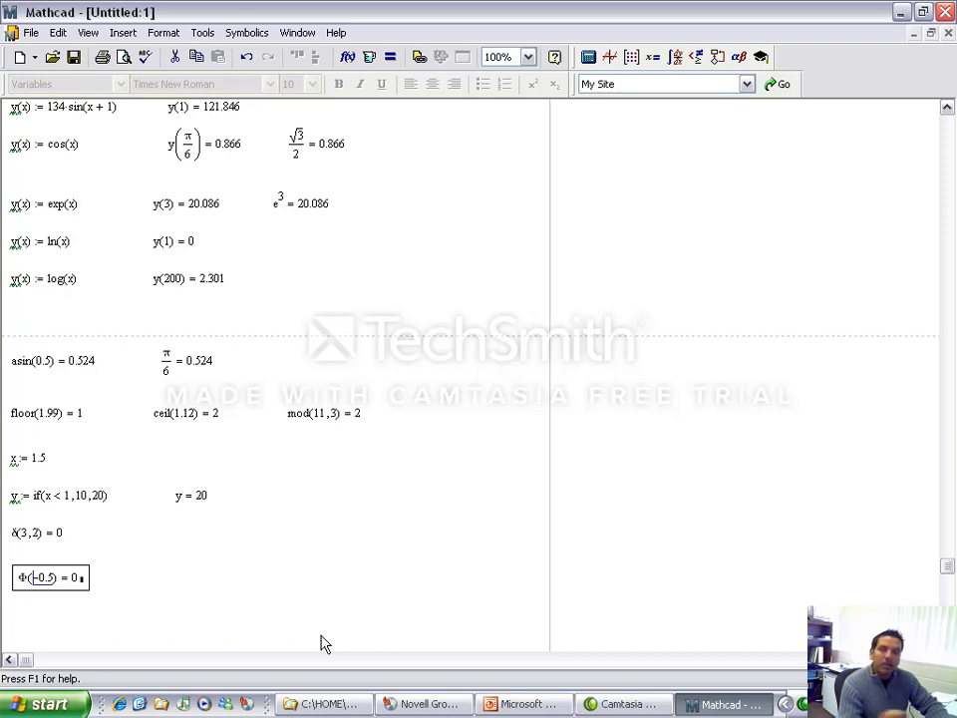
{"action": "key", "text": "shift+Right"}
{"action": "key", "text": "shift+Right"}
{"action": "key", "text": "shift+Right"}
{"action": "key", "text": "shift+Right"}
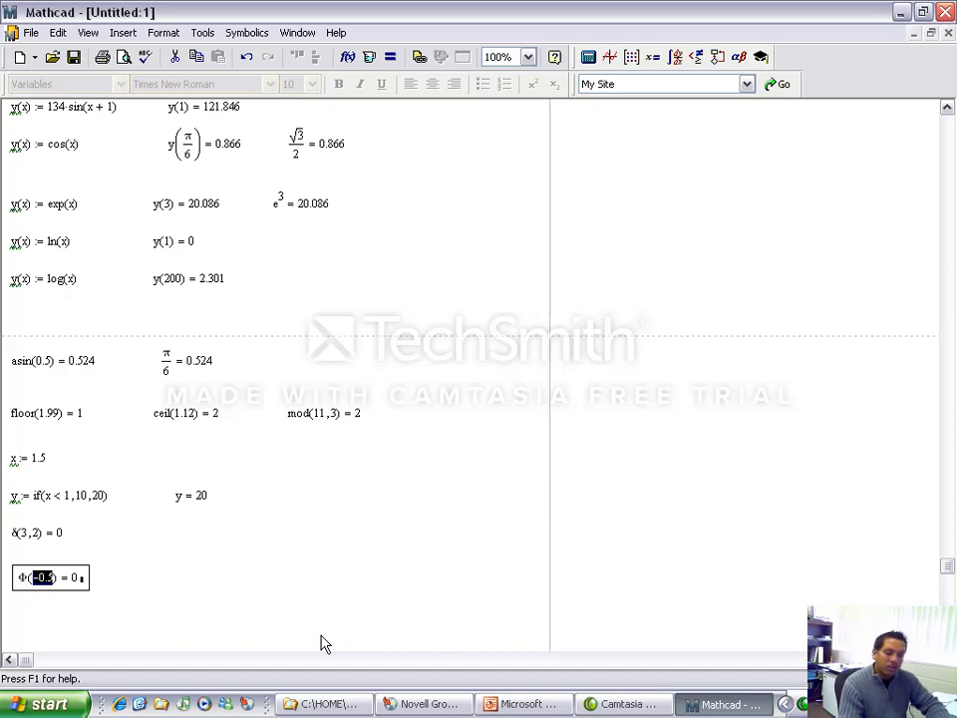
{"action": "type", "text": "1.4"}
{"action": "key", "text": "Return"}
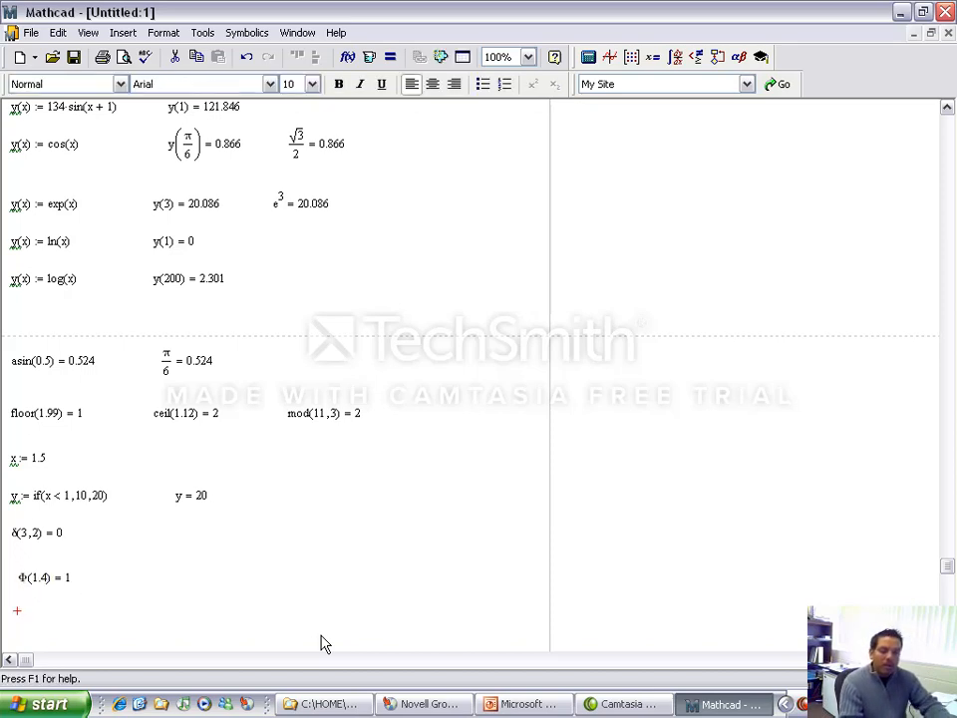
Replace the argument of the Φ evaluation with −0.2 and recalculate it
{"action": "double_click", "coordinate": [38, 578]}
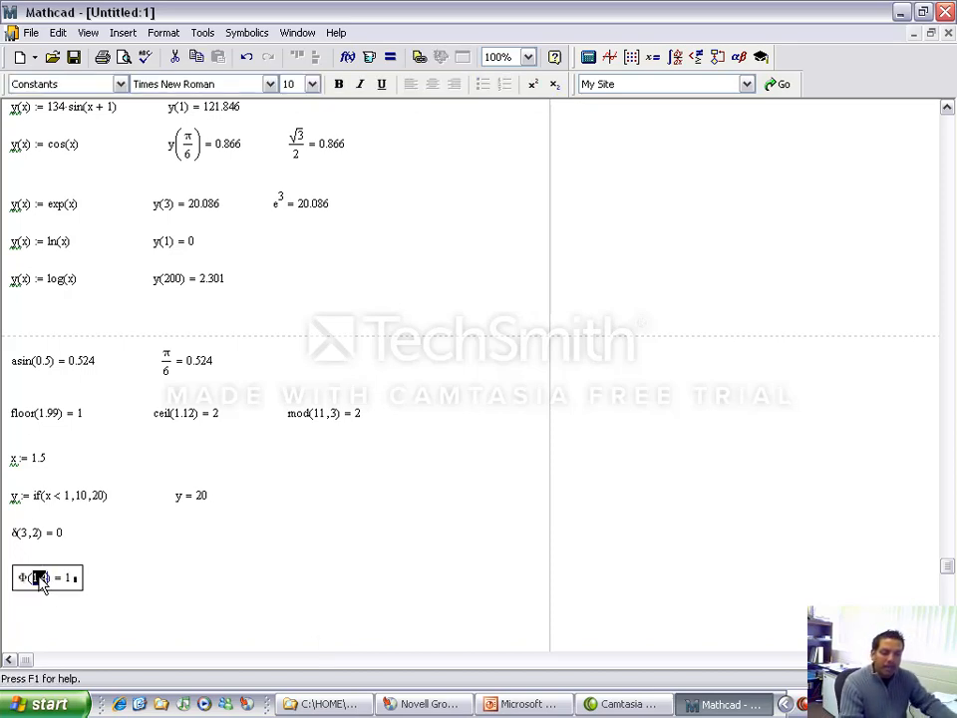
{"action": "type", "text": "-0.2"}
{"action": "key", "text": "Return"}
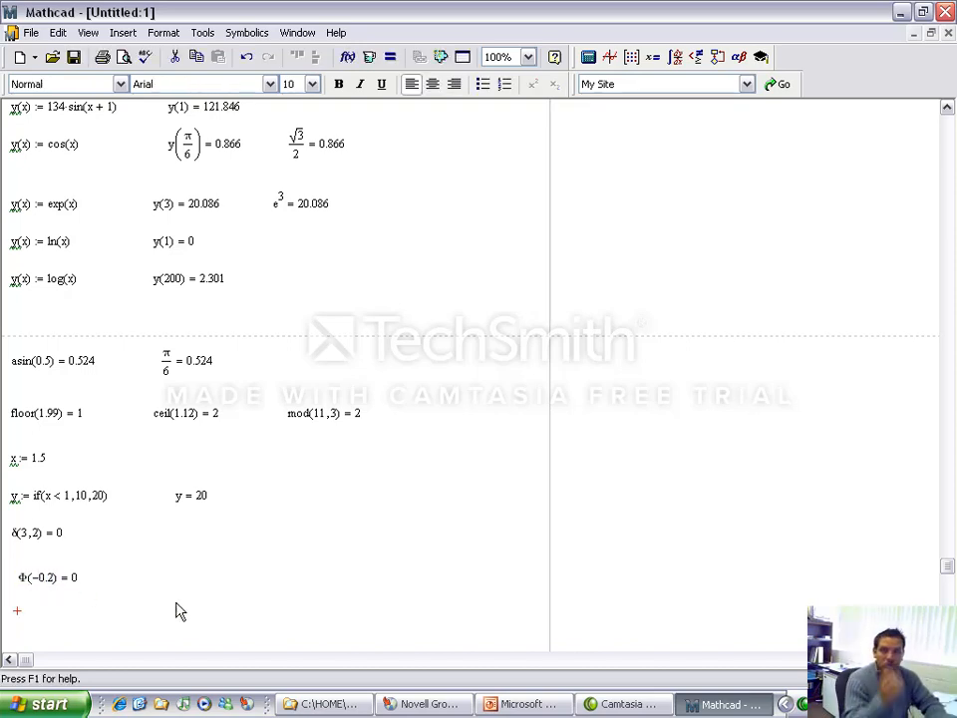
Move the δ(3,2) evaluation slightly so that it lines up with the Φ(−0.2) evaluation beneath it
{"action": "key", "text": "Down"}
{"action": "key", "text": "Down"}
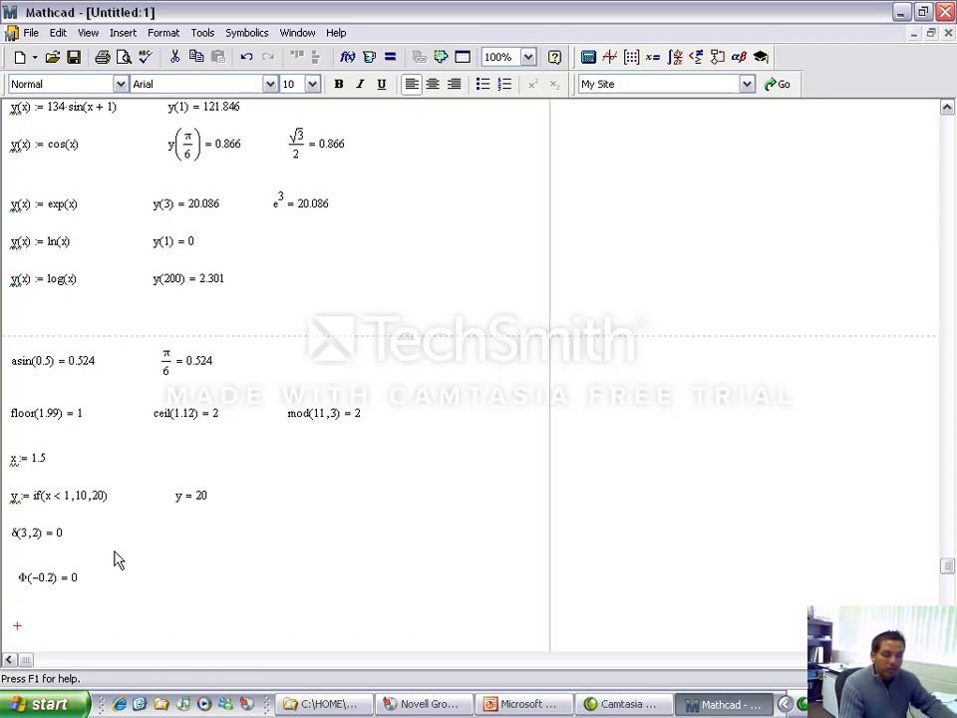
{"action": "left_click_drag", "start_coordinate": [84, 529], "coordinate": [61, 547]}
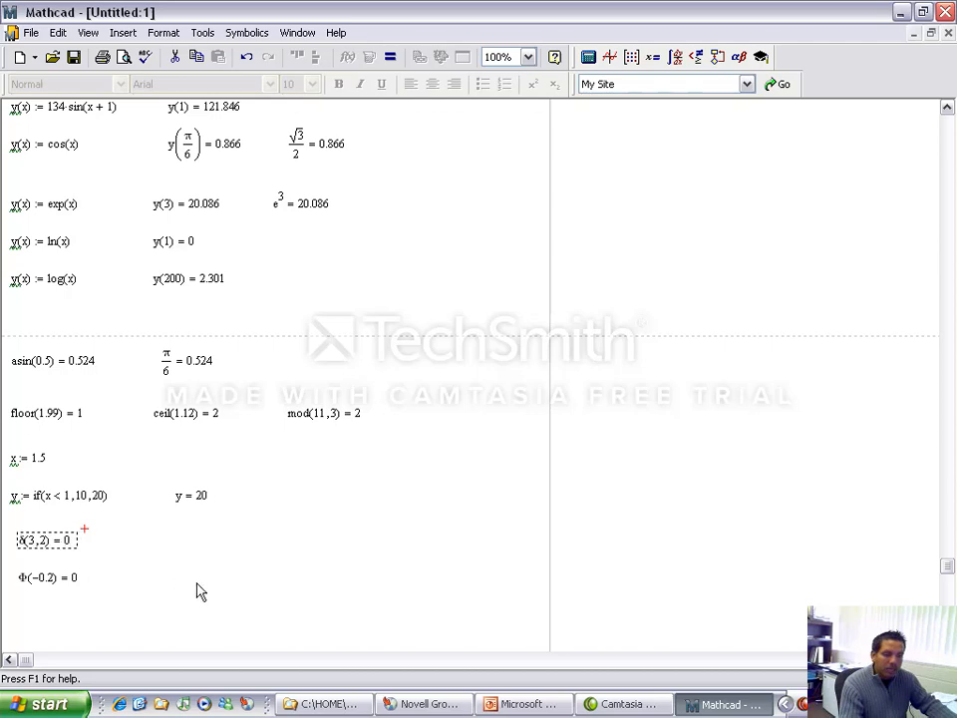
{"action": "left_click", "coordinate": [196, 583]}
Check the special functions slide in PowerPoint, return to Mathcad and evaluate rnd(1) below the Φ(−0.2) evaluation
{"action": "scroll", "coordinate": [60, 625], "scroll_direction": "down", "scroll_amount": 2}
{"action": "left_click", "coordinate": [25, 538]}
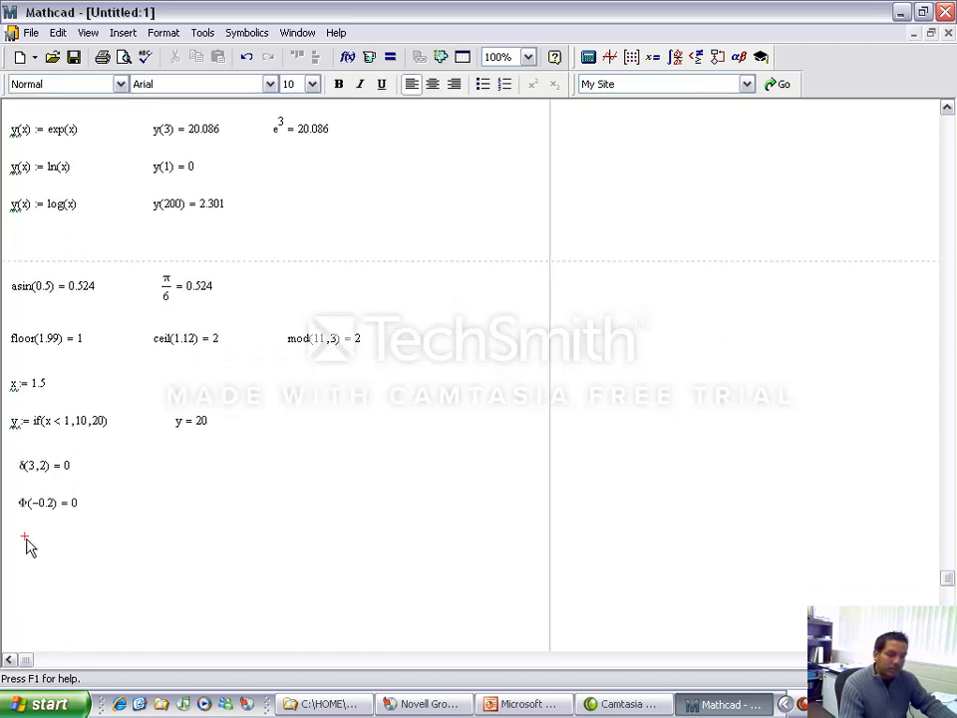
{"action": "key", "text": "Down"}
{"action": "key", "text": "Left"}
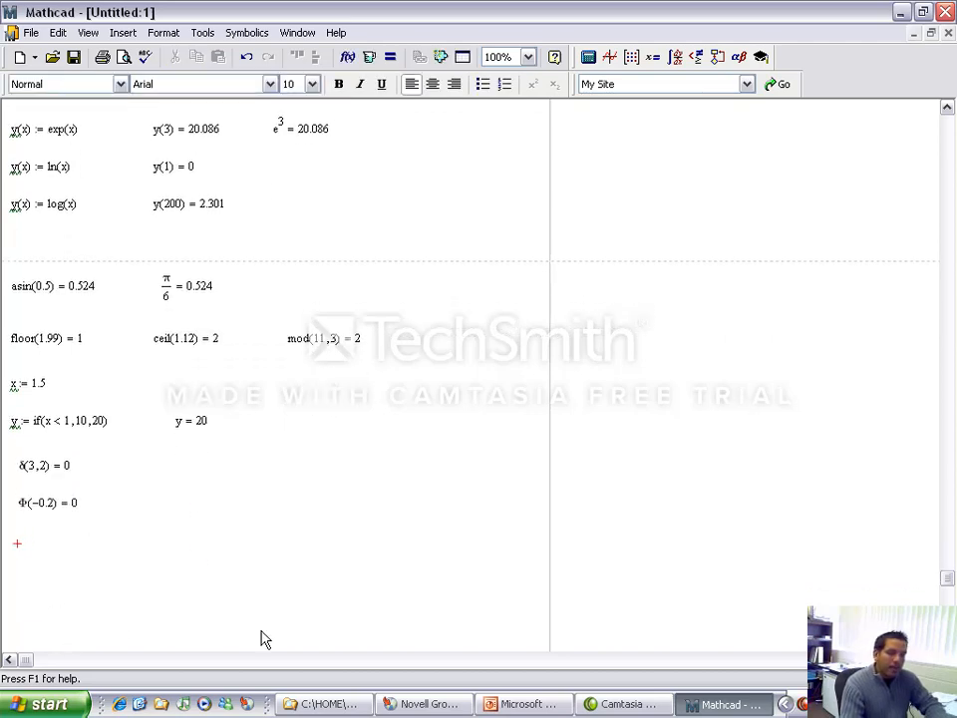
{"action": "left_click", "coordinate": [557, 704]}
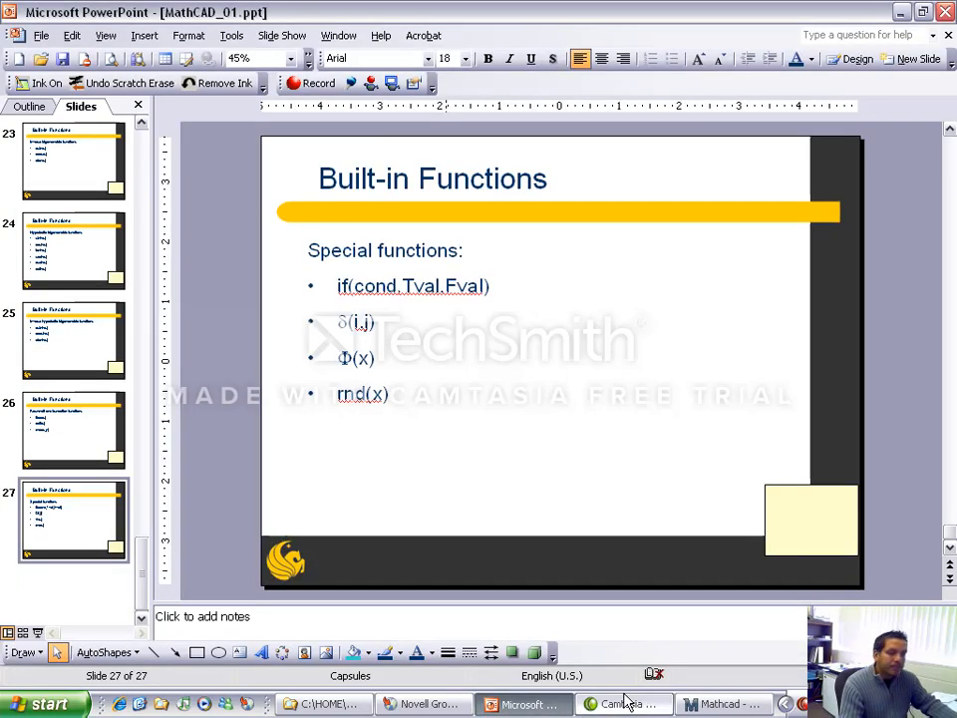
{"action": "left_click", "coordinate": [724, 708]}
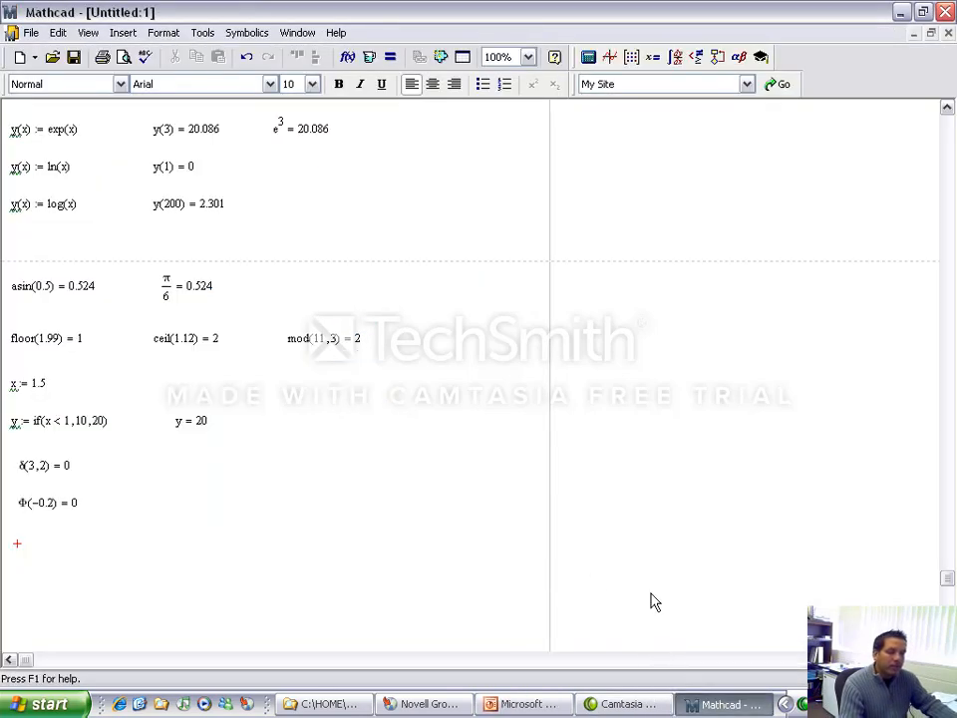
{"action": "type", "text": "rnd("}
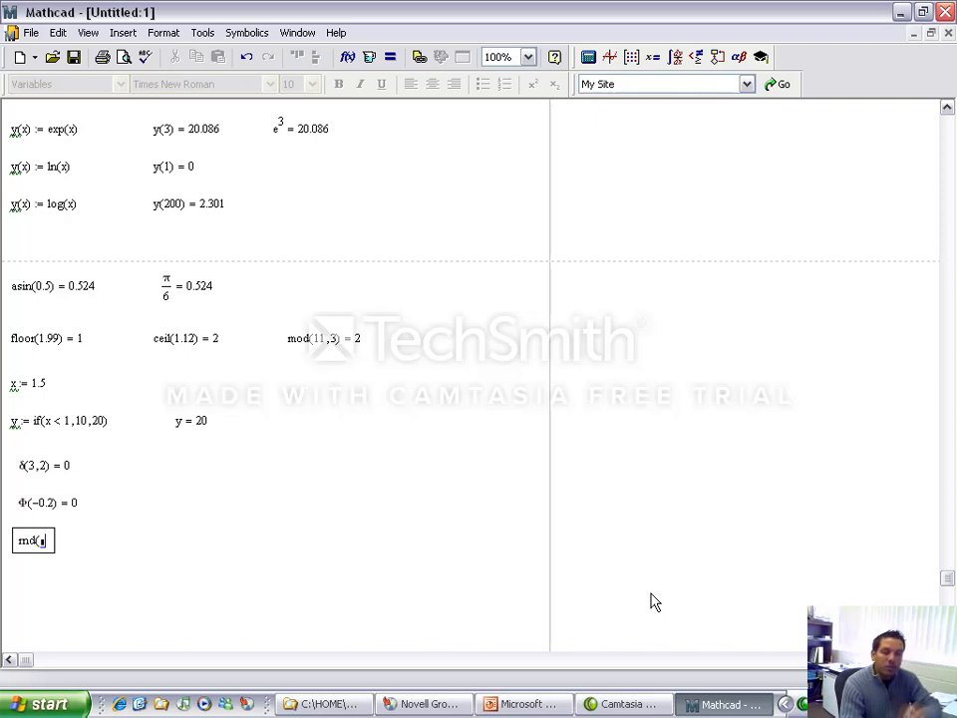
{"action": "type", "text": "1"}
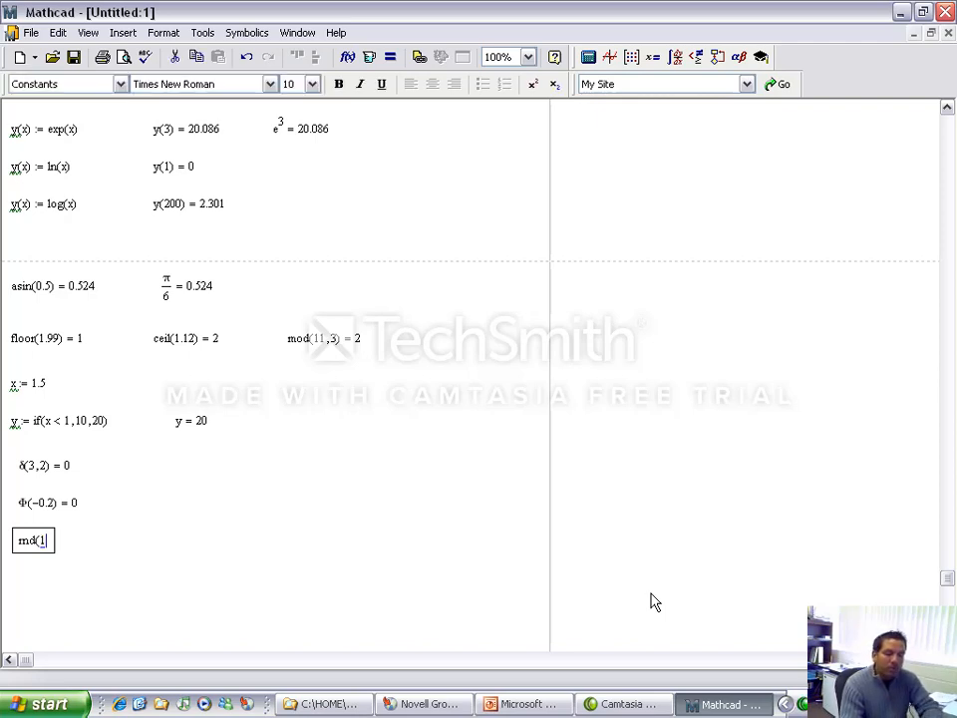
{"action": "type", "text": ") = 1.268 × 10⁻³"}
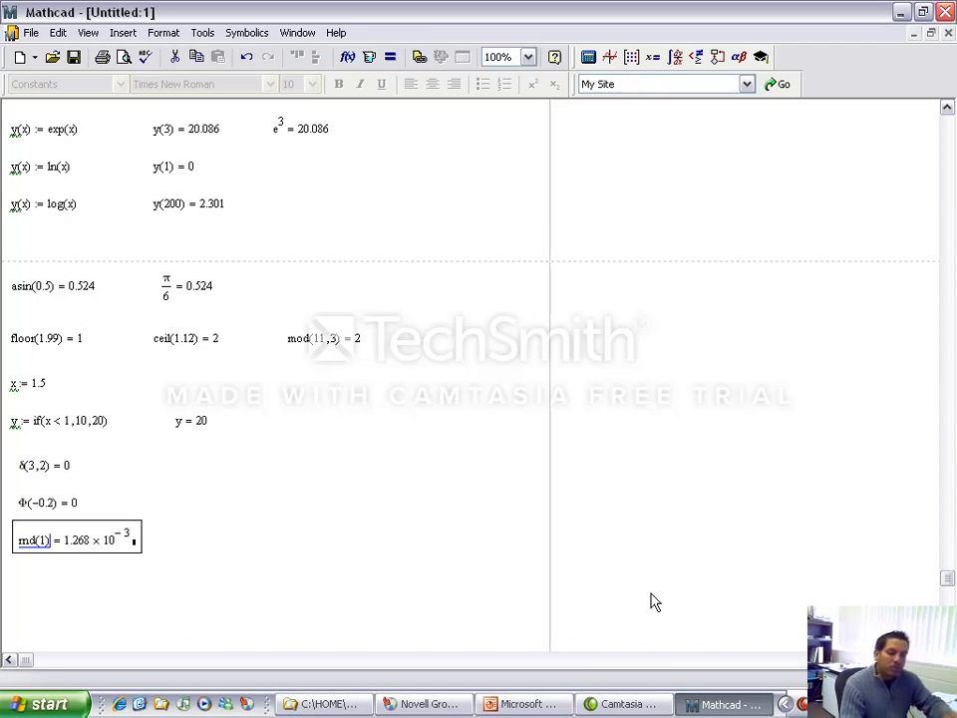
Change the argument of the rnd evaluation to 10 and recalculate it to generate a new random number
{"action": "key", "text": "Left"}
{"action": "type", "text": "0"}
{"action": "key", "text": "Return"}
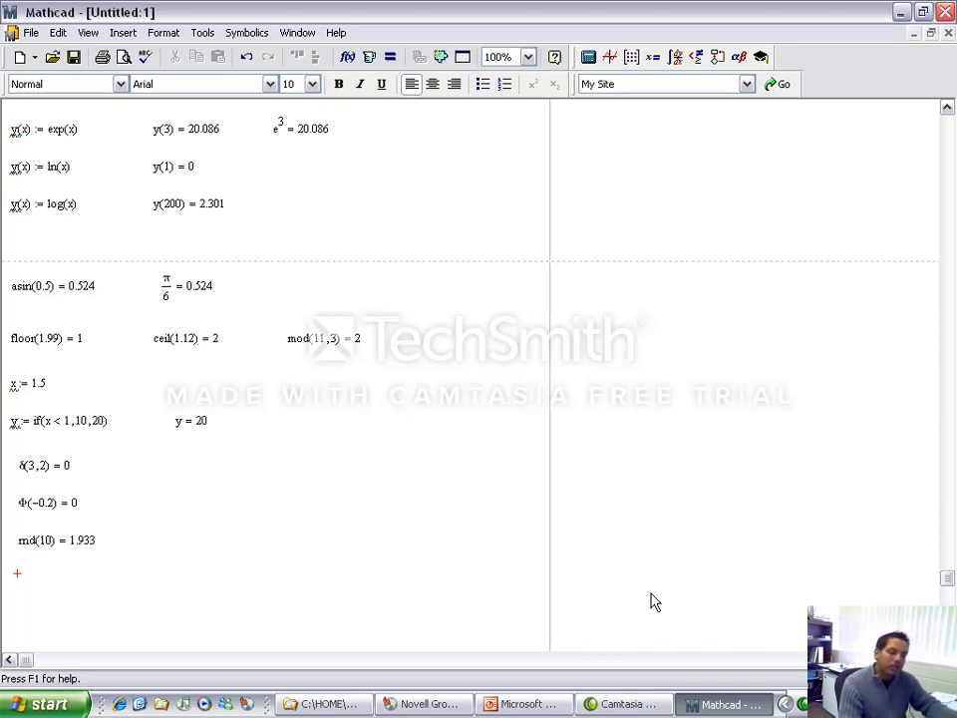
{"action": "left_click", "coordinate": [66, 547]}
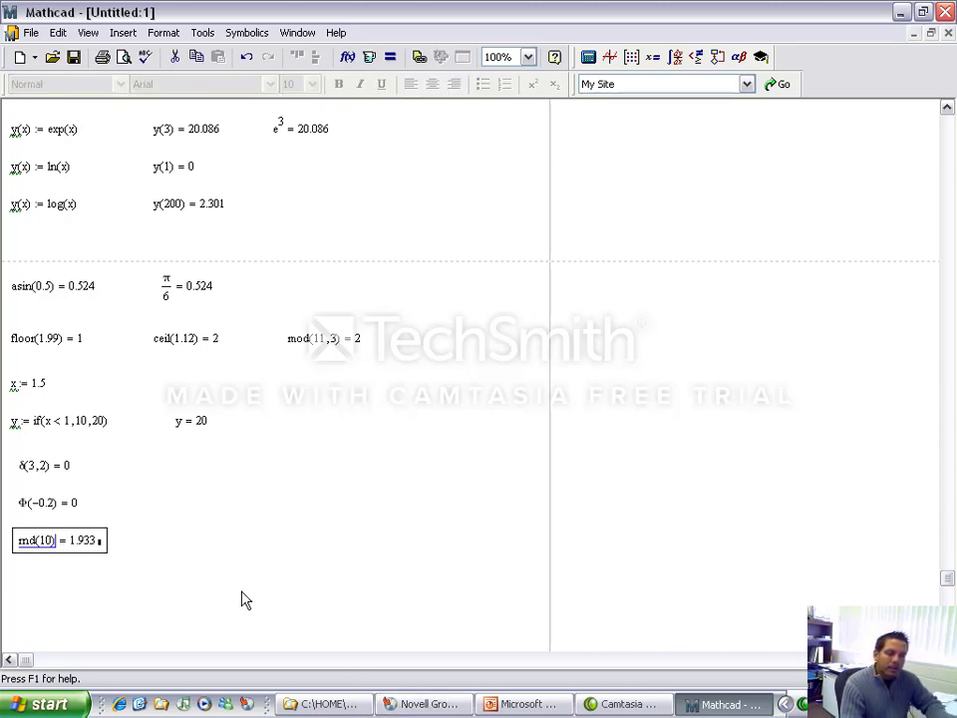
{"action": "key", "text": "F9"}
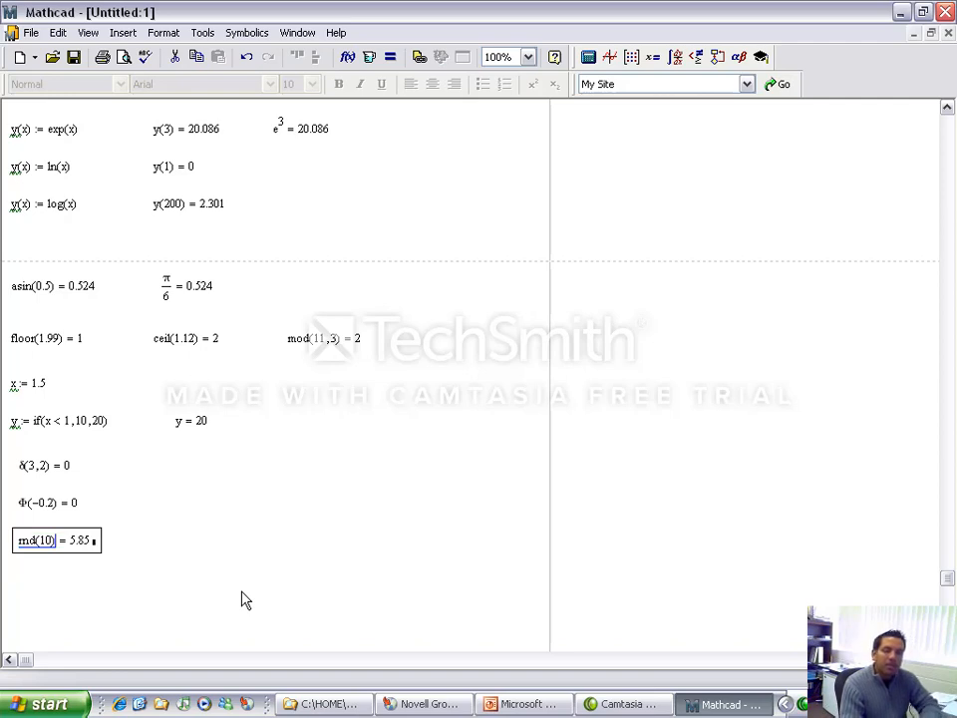
Recalculate the rnd(10) evaluation six times to generate a new random number between 0 and 10 each time
{"action": "key", "text": "F9"}
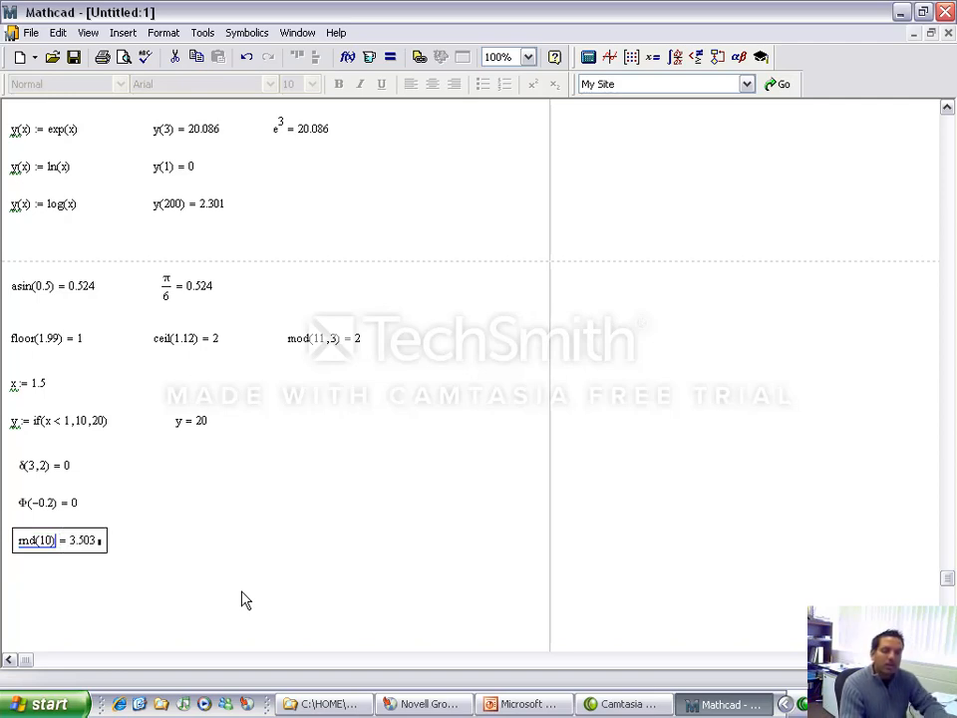
{"action": "key", "text": "F9"}
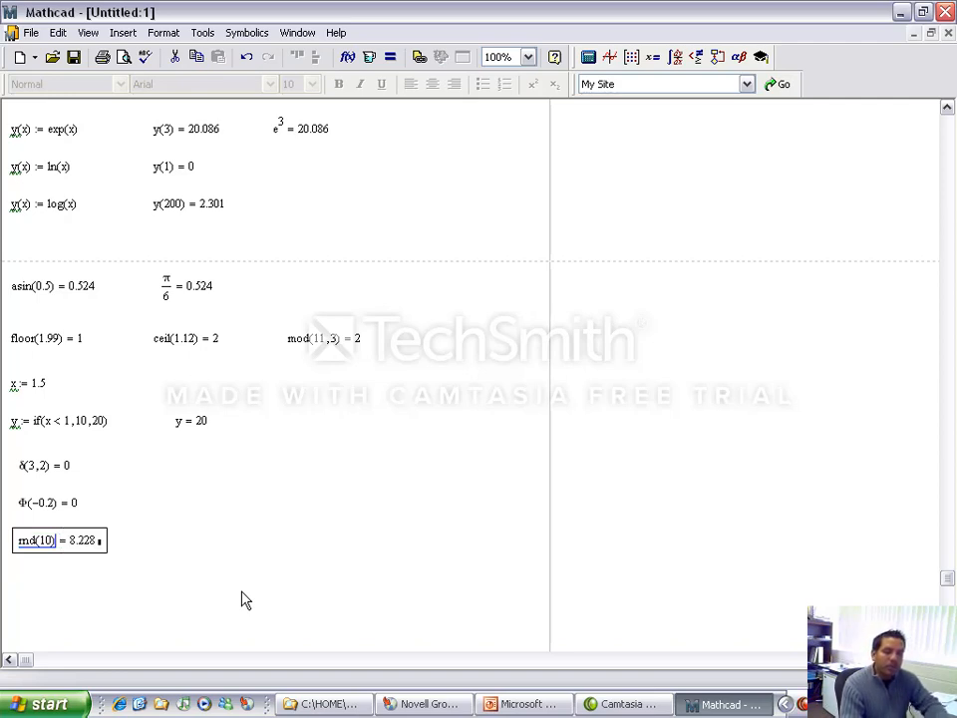
{"action": "key", "text": "F9"}
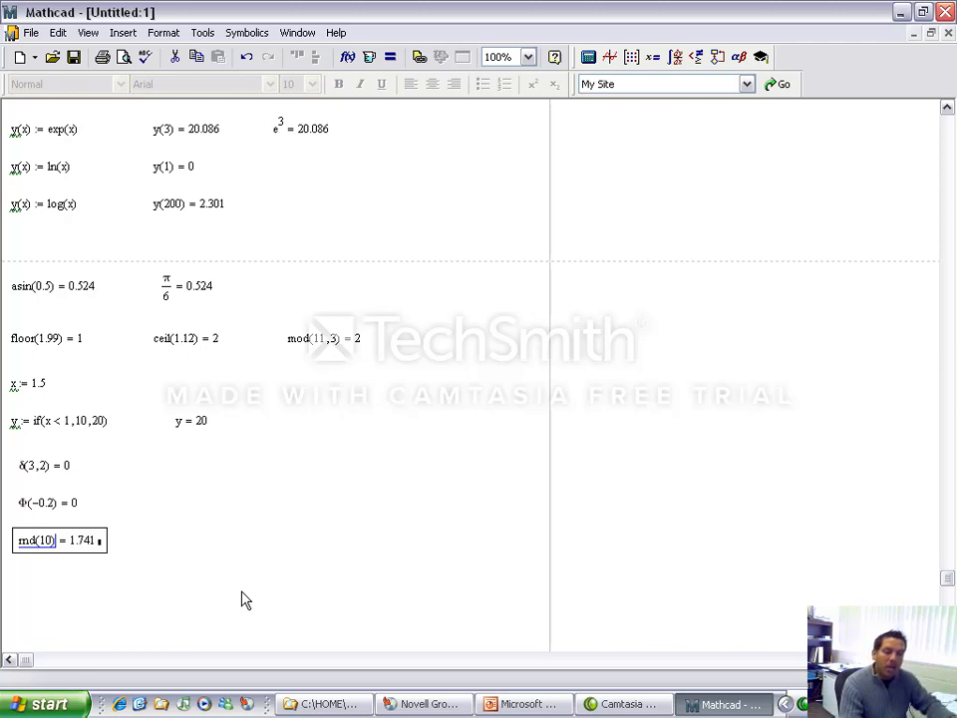
{"action": "key", "text": "F9"}
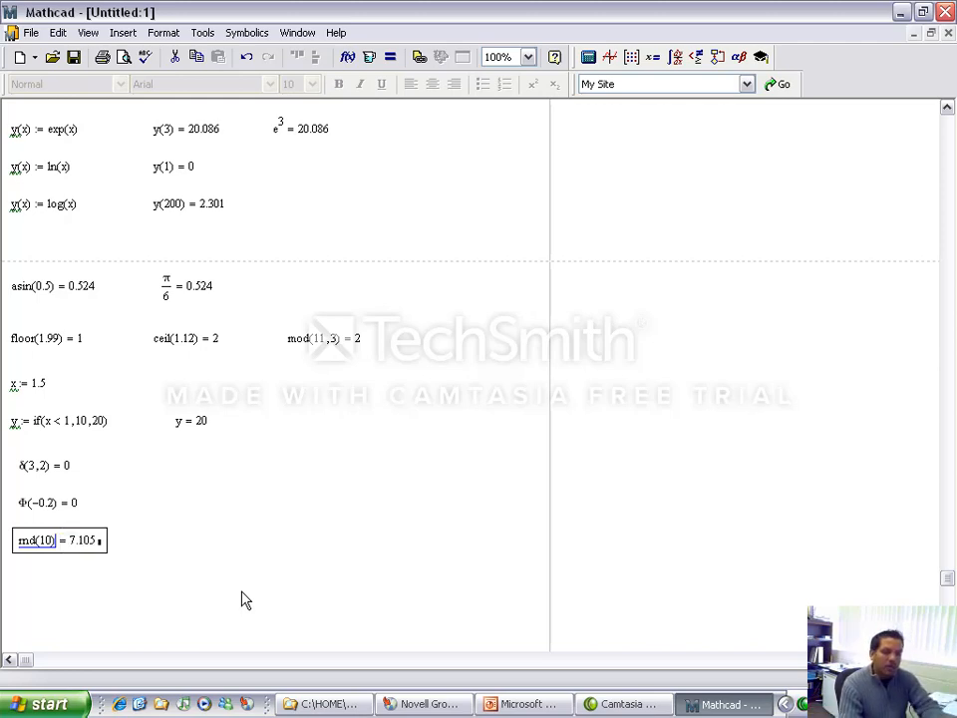
{"action": "key", "text": "F9"}
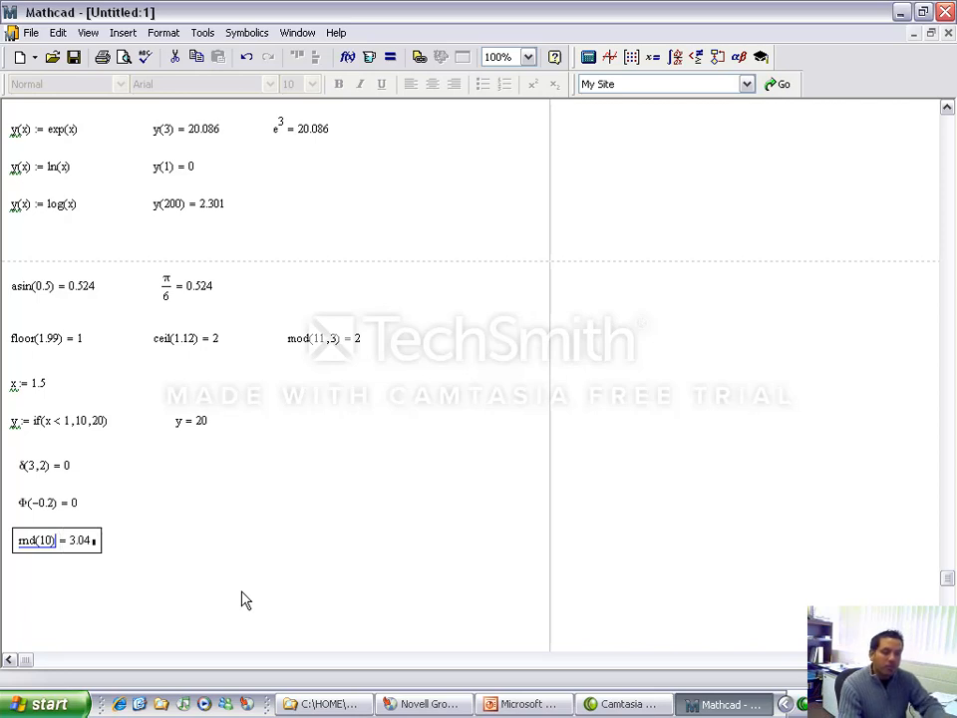
{"action": "key", "text": "F9"}
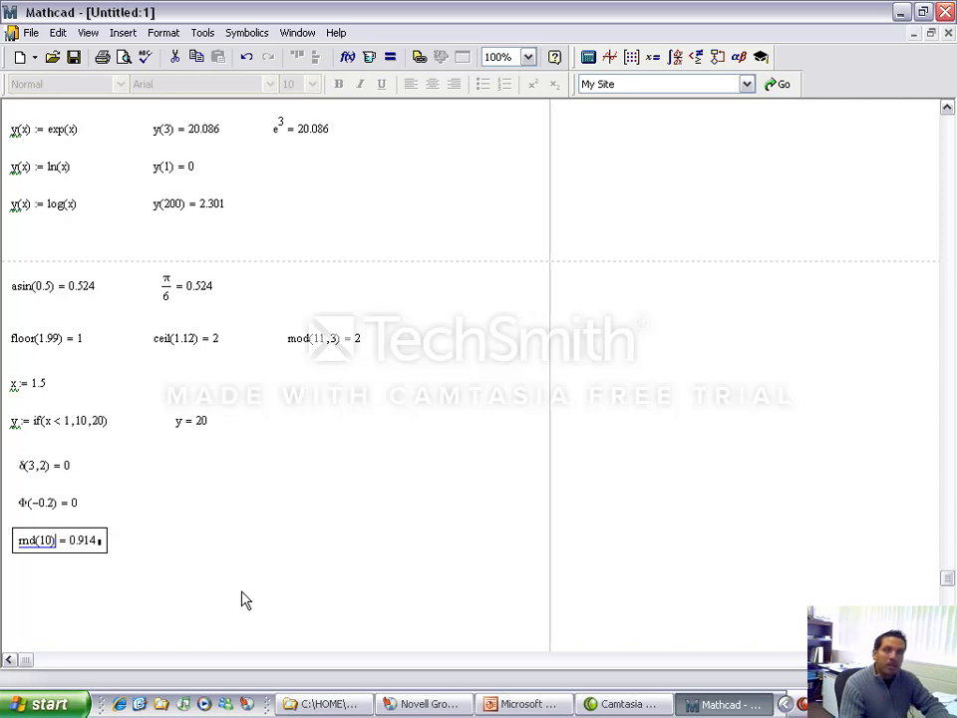
Place the editing cursor in the rnd function name and open its Mathcad Help topic
{"action": "key", "text": "Left"}
{"action": "key", "text": "Left"}
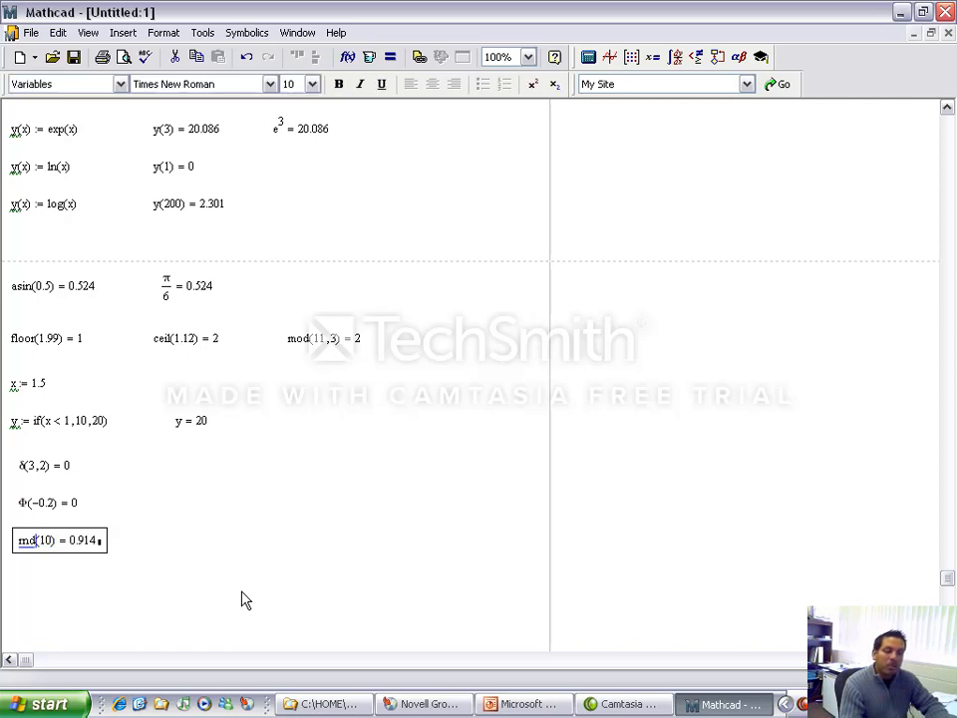
{"action": "left_click", "coordinate": [335, 33]}
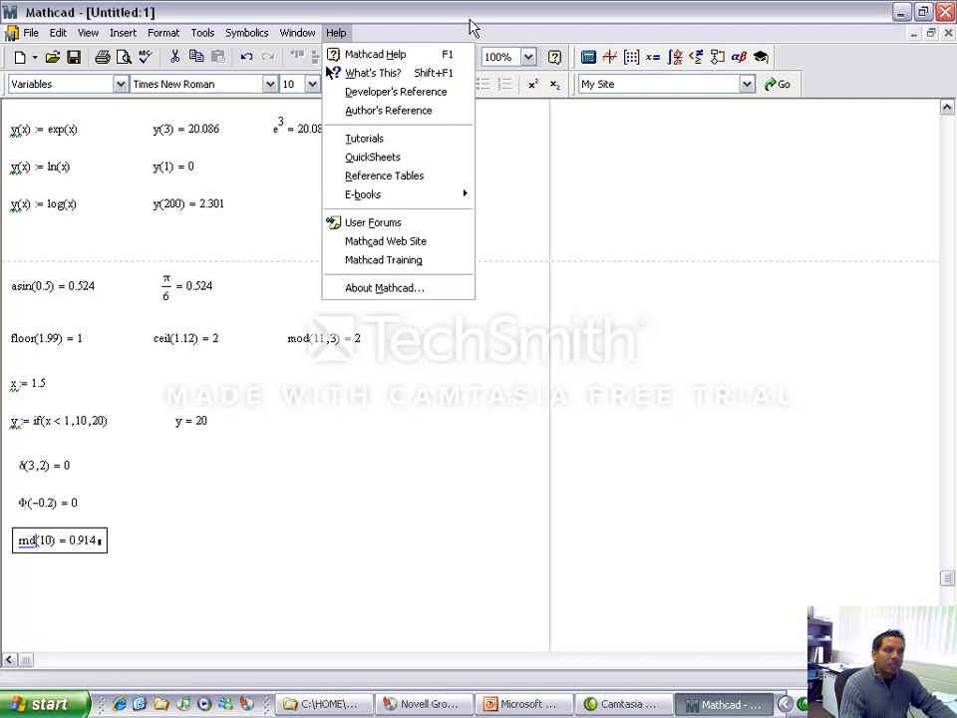
{"action": "left_click", "coordinate": [468, 19]}
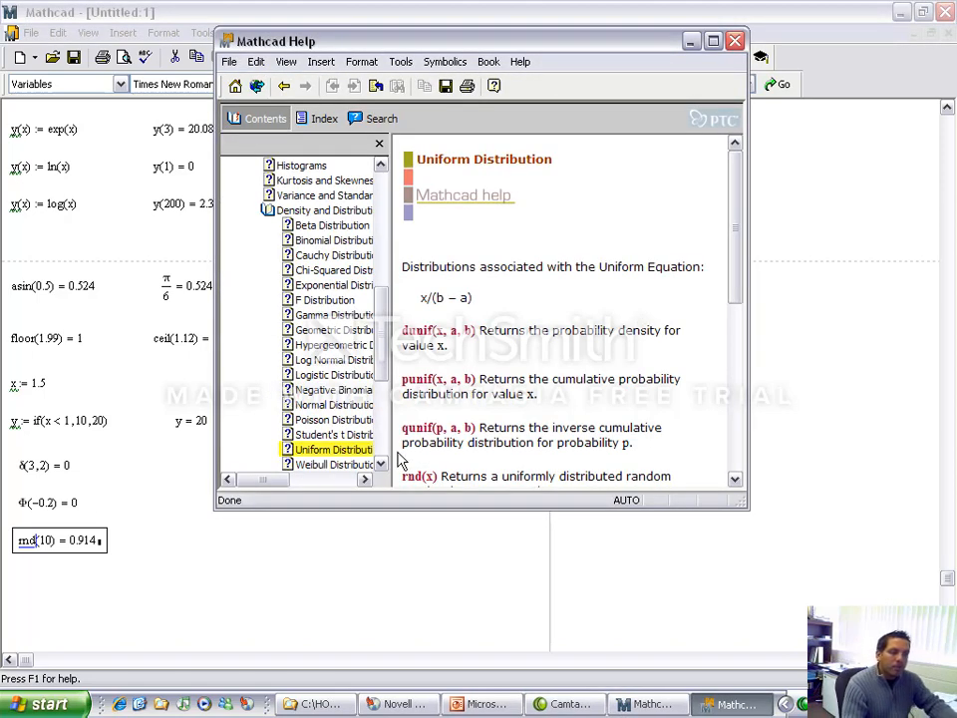
Read the rnd(x) and argument descriptions on the Uniform Distribution help page, widening the contents list, and close the help
{"action": "left_click_drag", "start_coordinate": [391, 449], "coordinate": [417, 451]}
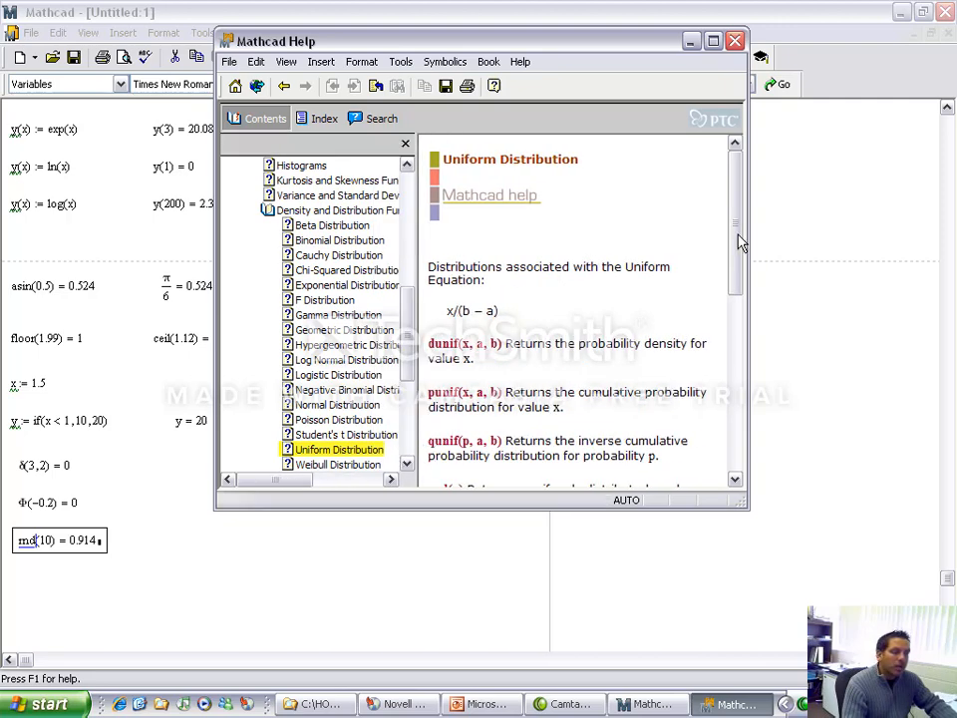
{"action": "left_click_drag", "start_coordinate": [741, 243], "coordinate": [739, 279]}
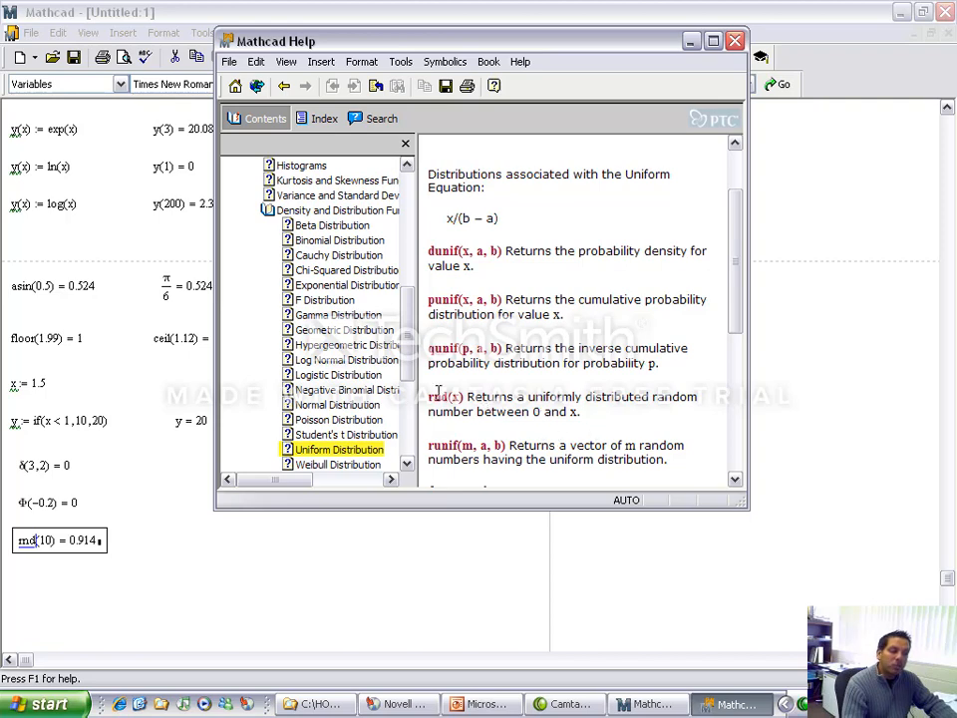
{"action": "scroll", "coordinate": [458, 456], "scroll_direction": "down", "scroll_amount": 2}
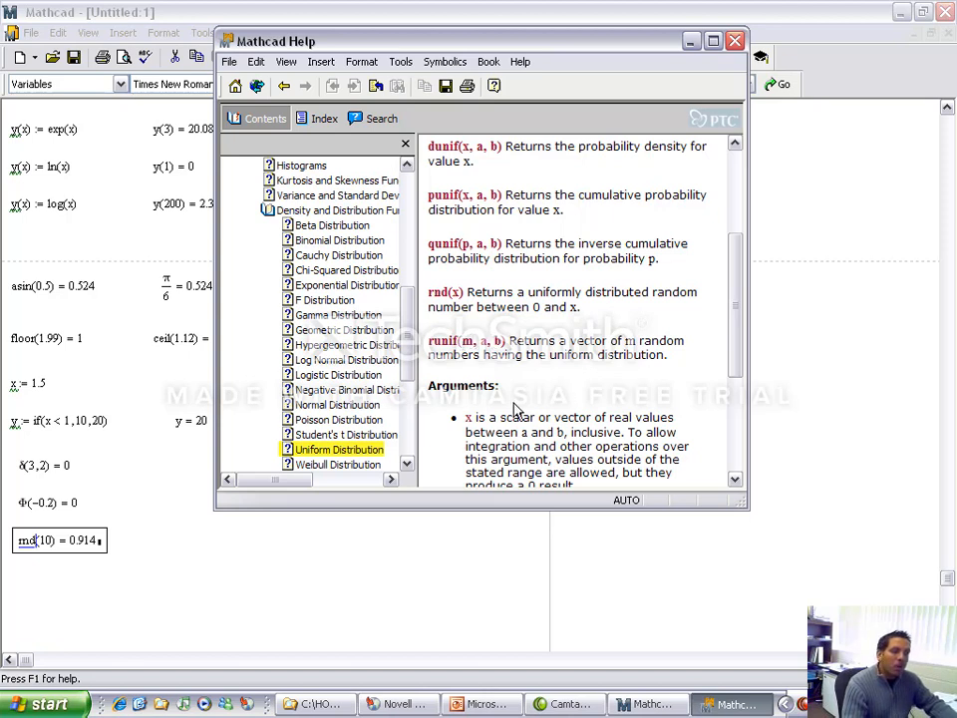
{"action": "scroll", "coordinate": [513, 404], "scroll_direction": "down", "scroll_amount": 4}
{"action": "scroll", "coordinate": [538, 384], "scroll_direction": "up", "scroll_amount": 3}
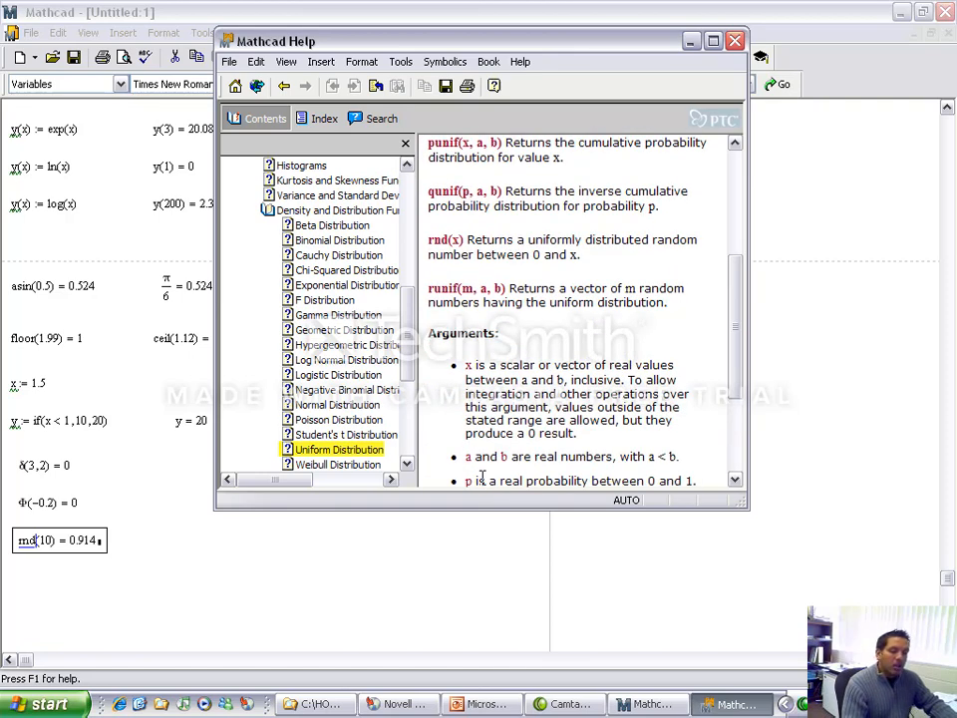
{"action": "scroll", "coordinate": [519, 468], "scroll_direction": "down", "scroll_amount": 1}
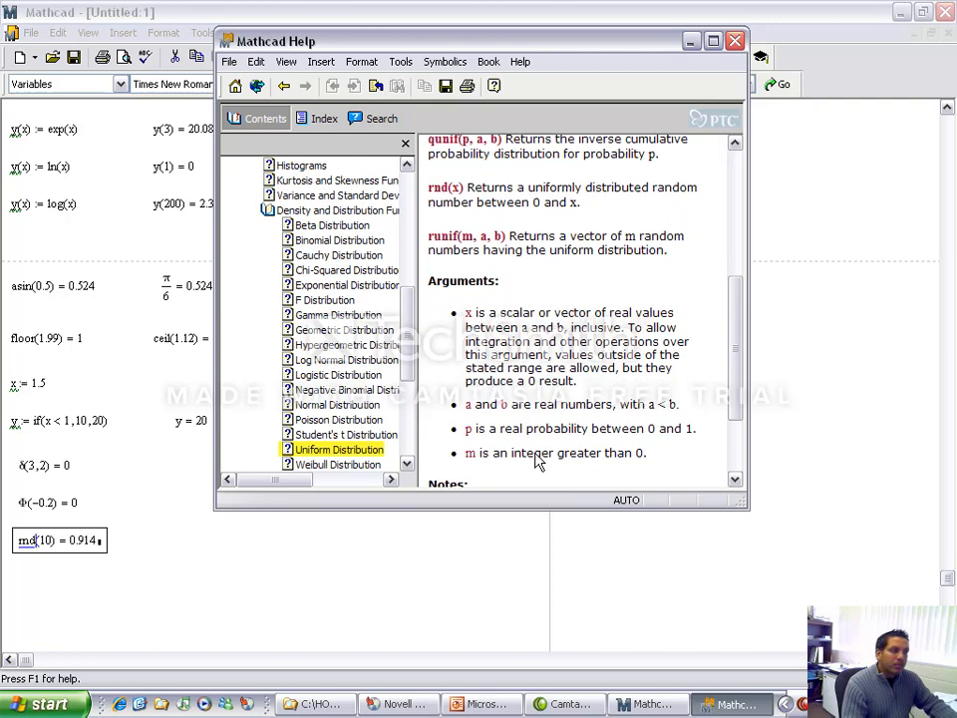
{"action": "left_click", "coordinate": [736, 42]}
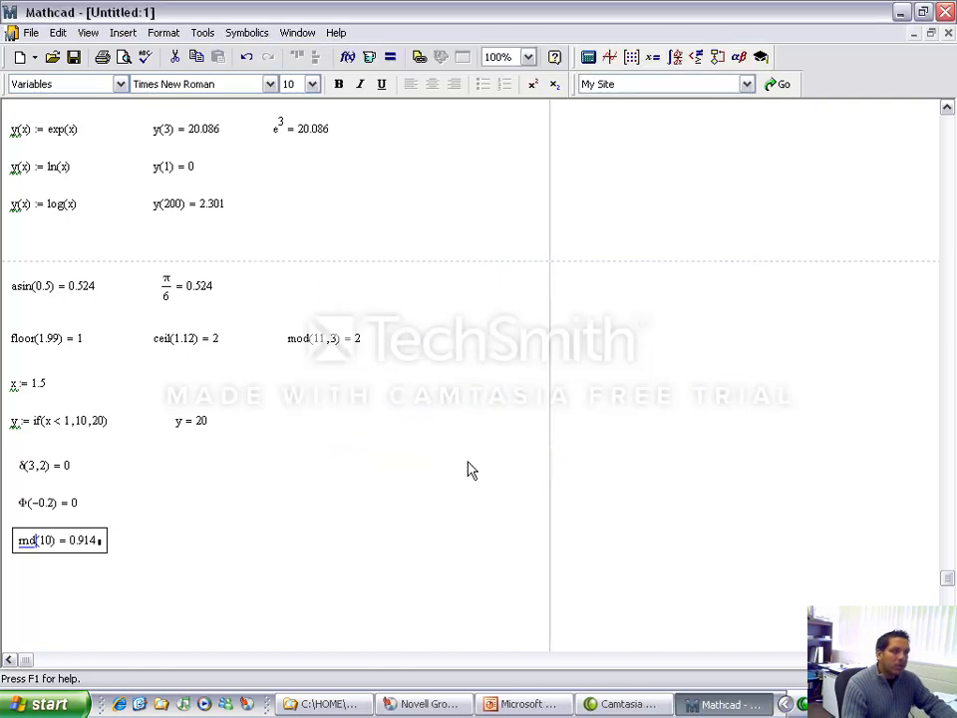
Evaluate the error function erf(2) in the empty area beside the rnd(10) evaluation
{"action": "left_click", "coordinate": [257, 550]}
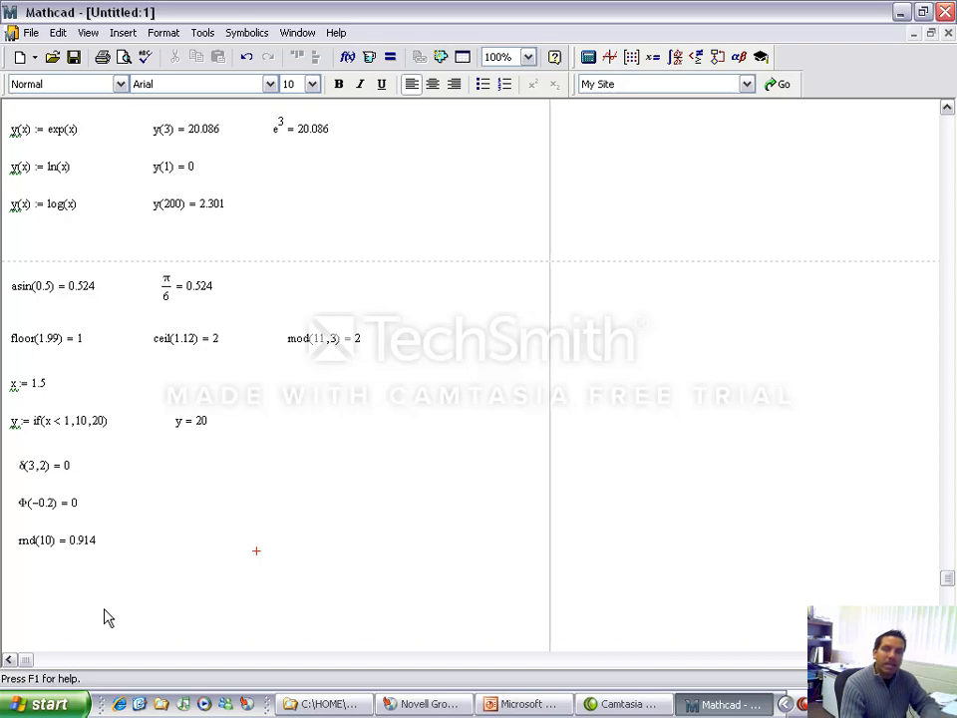
{"action": "type", "text": "e"}
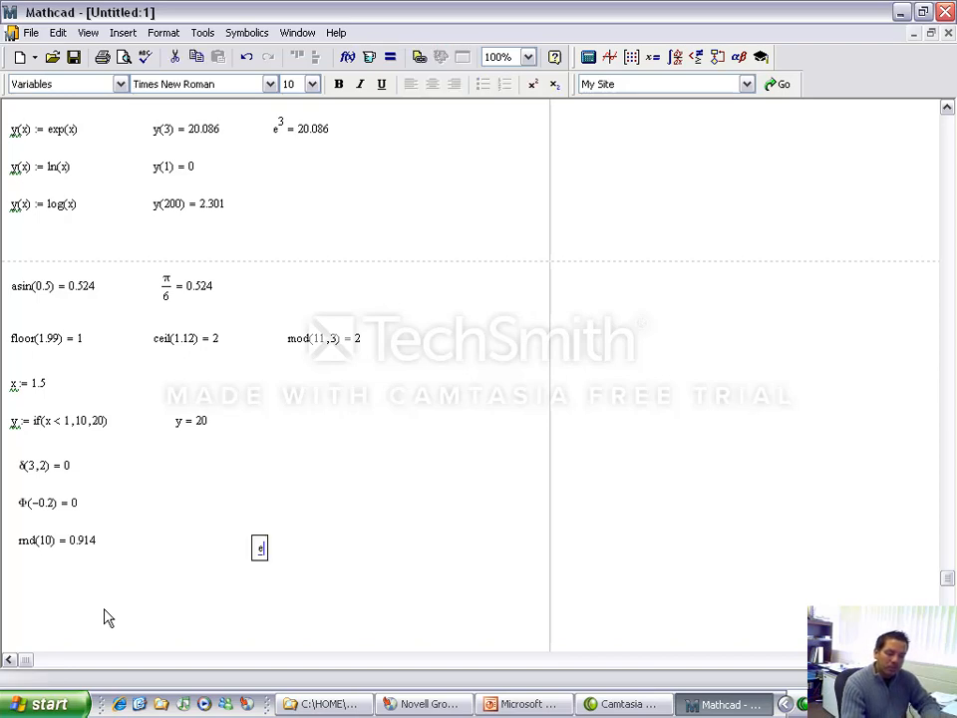
{"action": "type", "text": "rf(2) "}
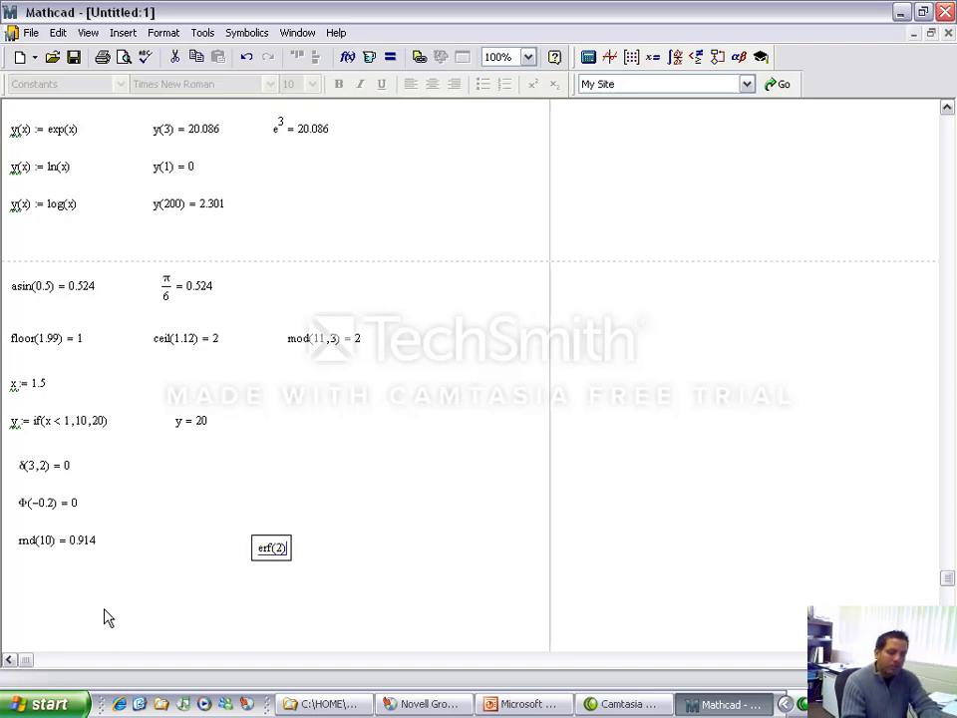
{"action": "type", "text": "= 0.995"}
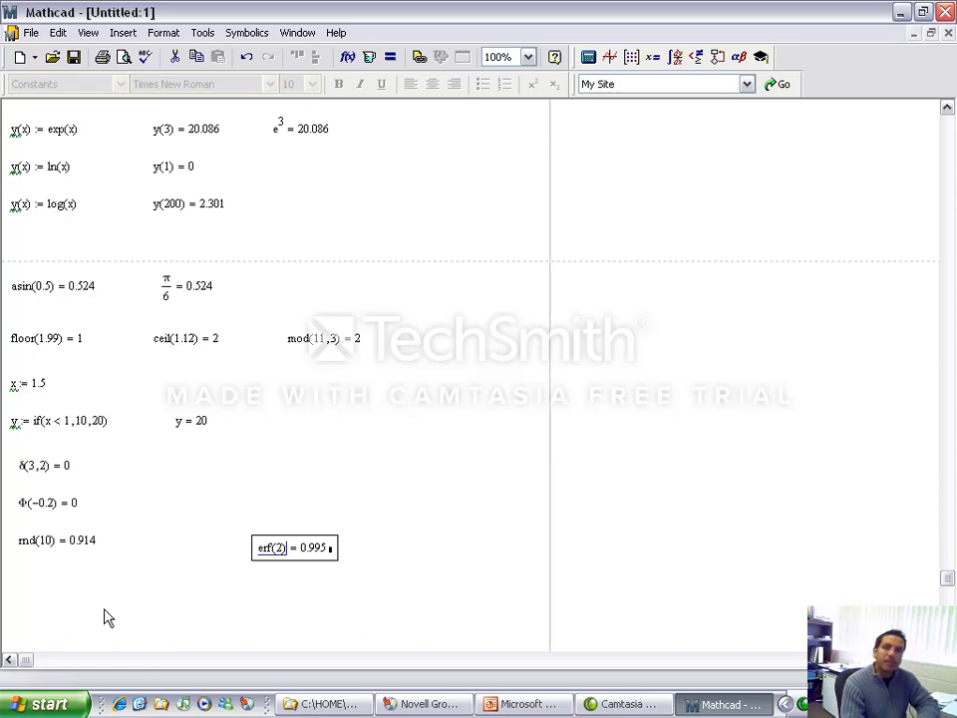
Place the editing cursor in the erf function name, and delete the erf(2) evaluation from the worksheet
{"action": "key", "text": "Left"}
{"action": "key", "text": "Left"}
{"action": "key", "text": "Left"}
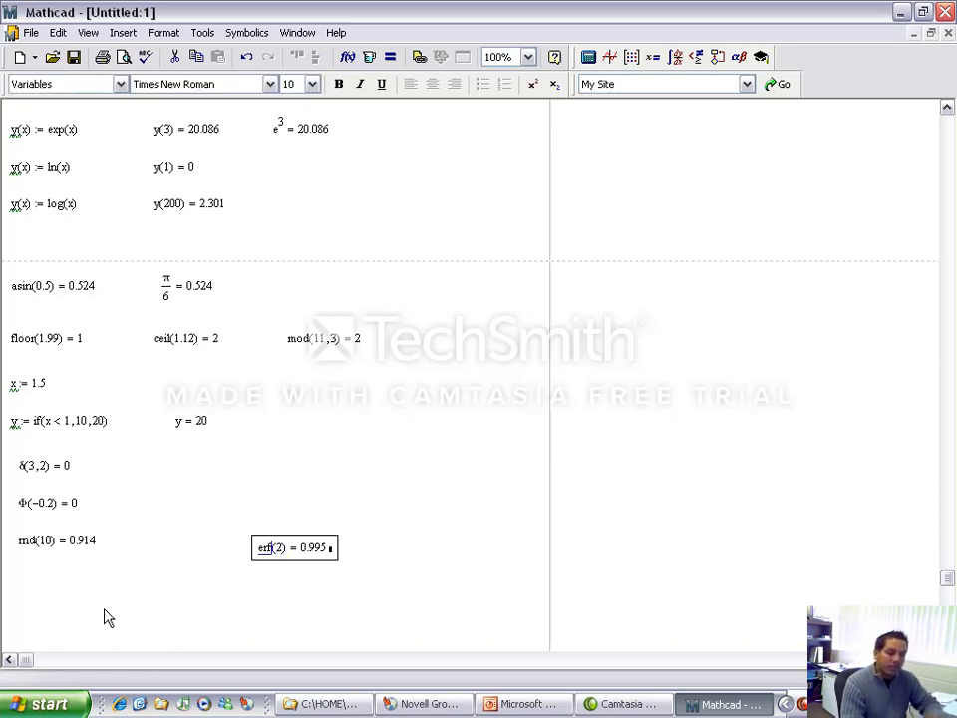
{"action": "left_click_drag", "start_coordinate": [382, 513], "coordinate": [274, 604]}
{"action": "key", "text": "Delete"}
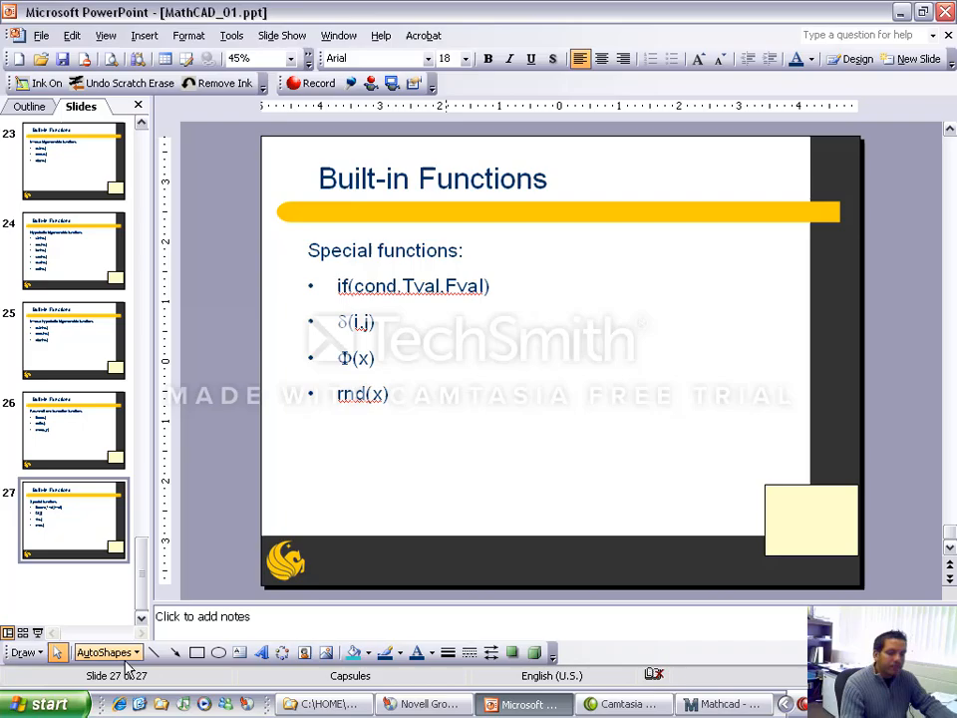
Switch to PowerPoint and present the special functions slide as a full-screen slide show
{"action": "left_click", "coordinate": [38, 632]}
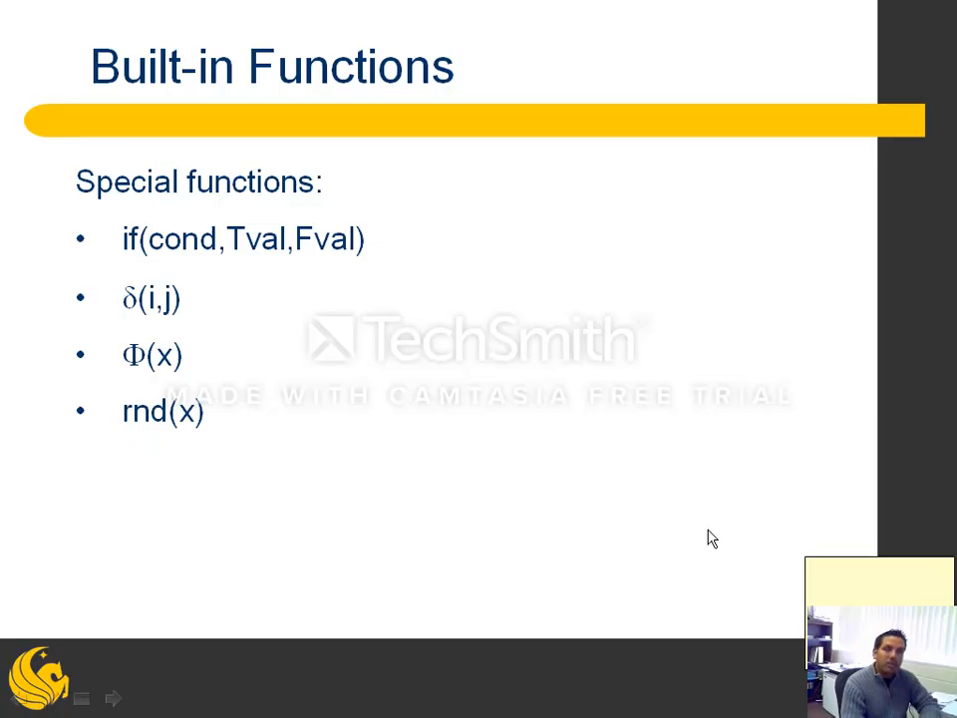